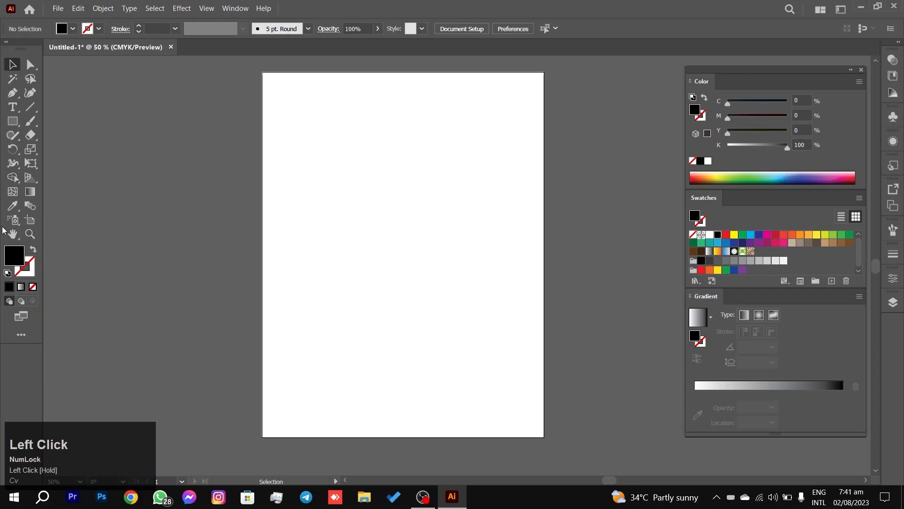
Step: Draw a black square from its center in the upper-middle area of the artboard
click(10, 122)
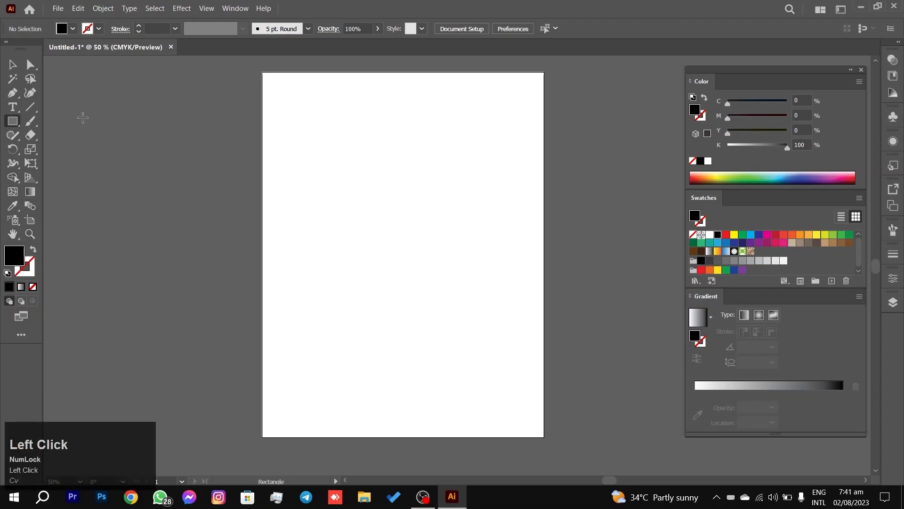
mouse_move(397, 212)
mouse_down()
mouse_move(403, 255)
mouse_move(398, 213)
mouse_move(461, 274)
mouse_move(446, 259)
mouse_up()
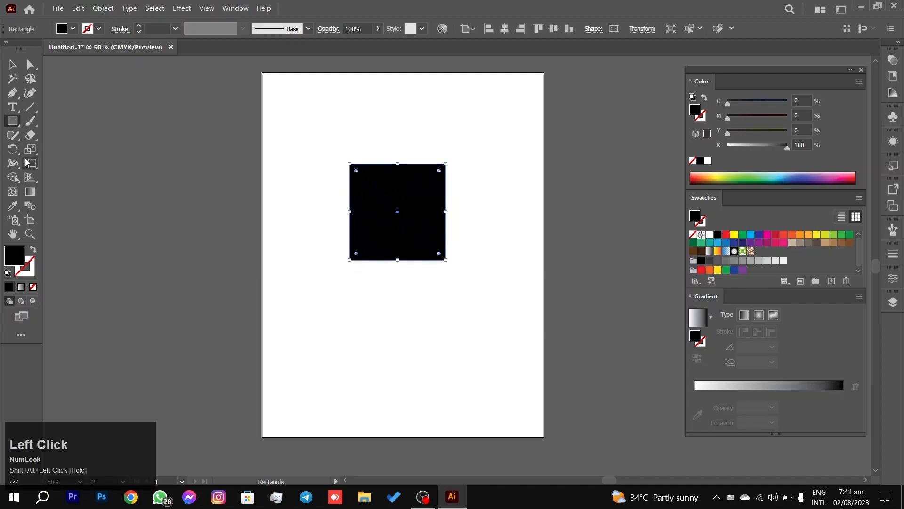
Step: Detach the Scale, Shear and Reshape tool group as a floating panel and place it beside the artboard
right_click(30, 150)
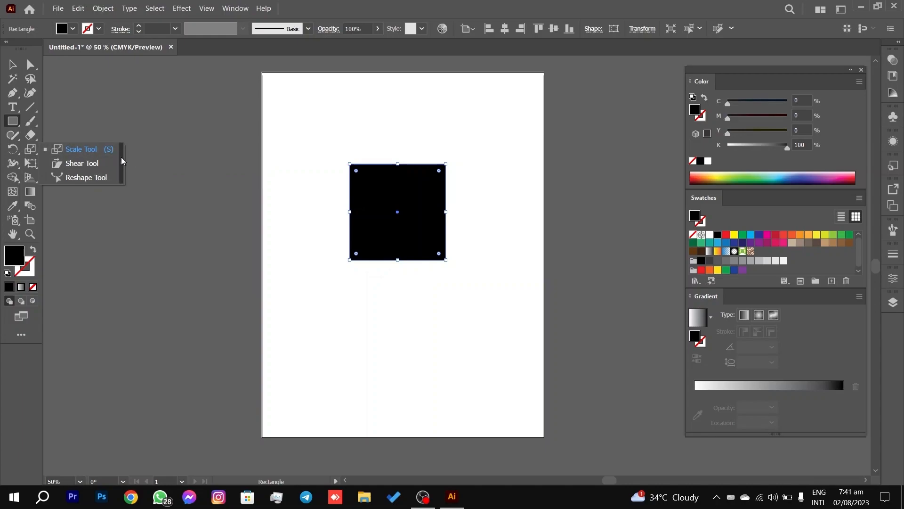
click(121, 160)
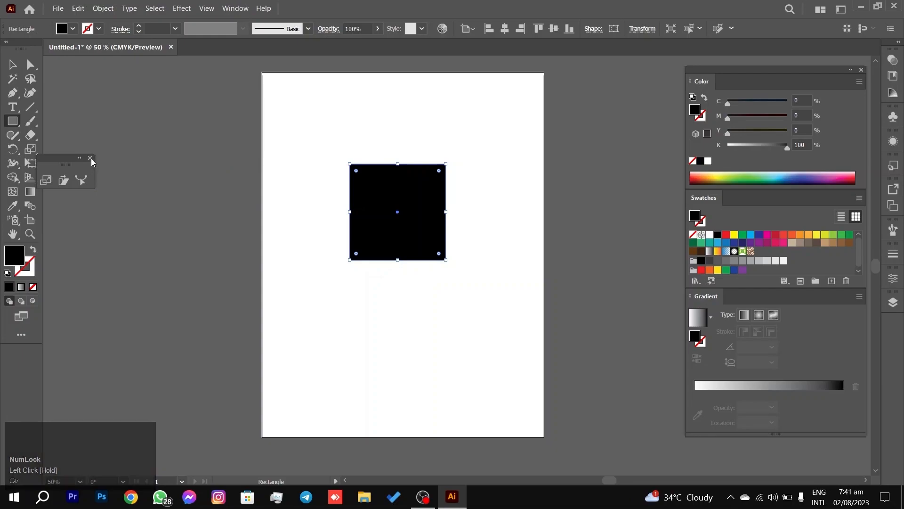
click(91, 158)
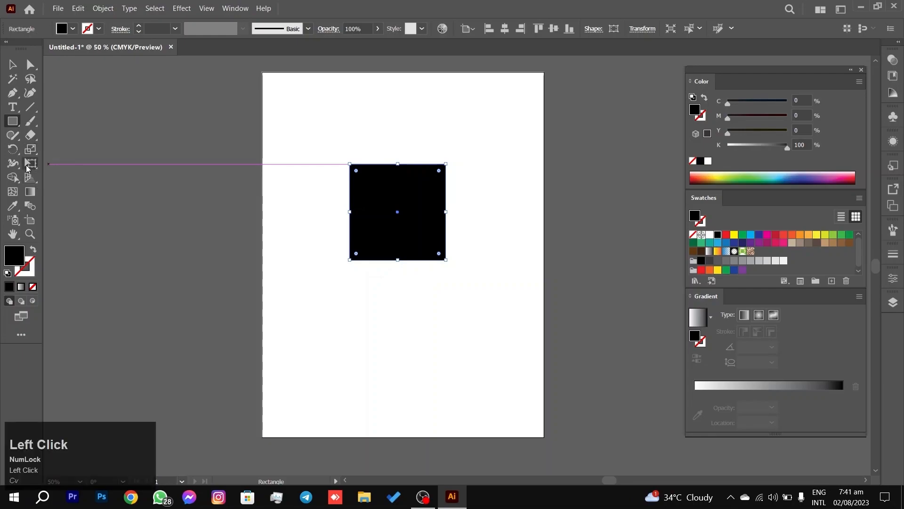
right_click(27, 152)
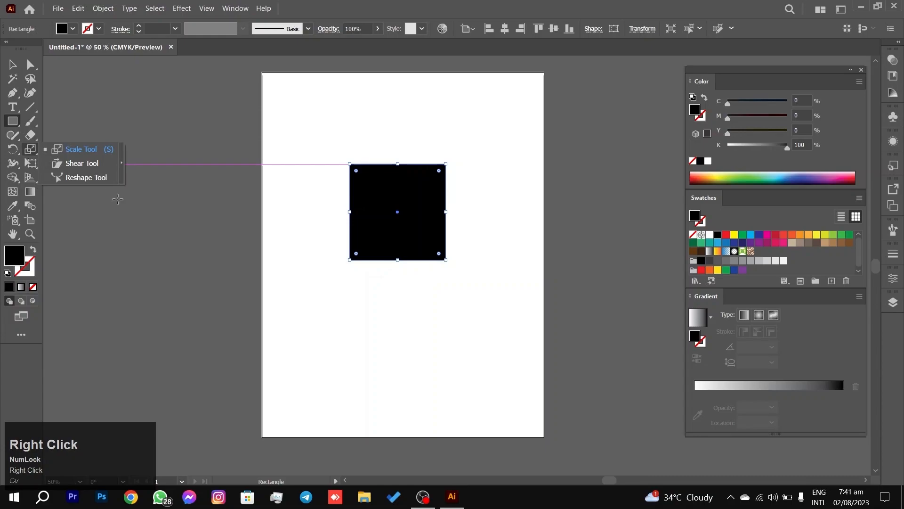
click(123, 152)
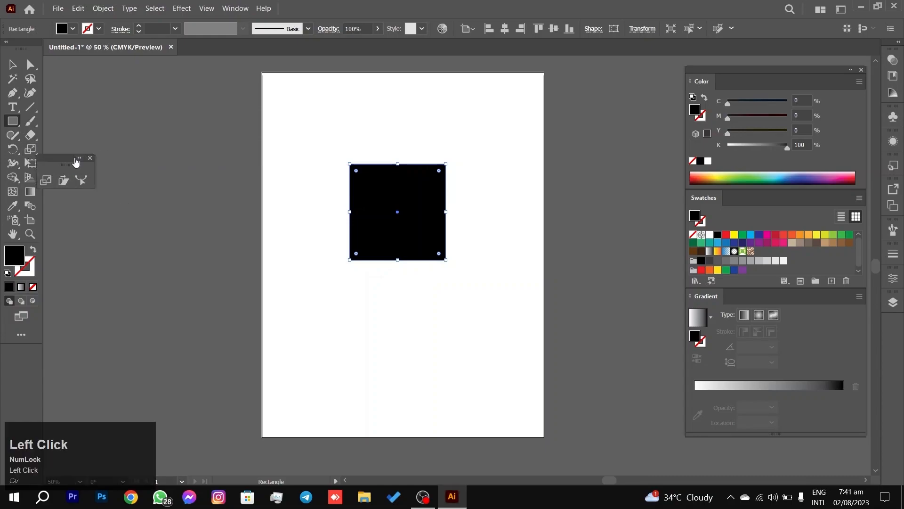
drag(69, 161, 178, 135)
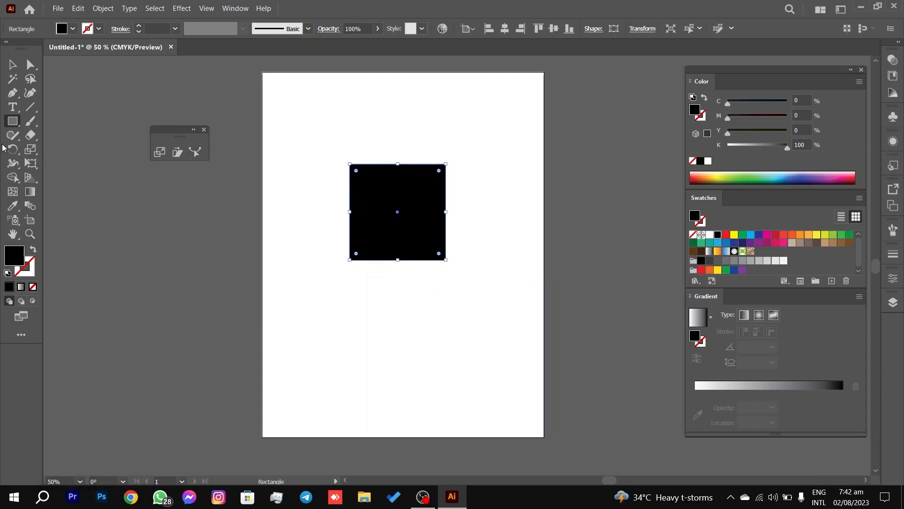
Step: Preview the Free Transform, Puppet Warp and Scale tools on the selected square, leaving it deselected at the end
right_click(30, 164)
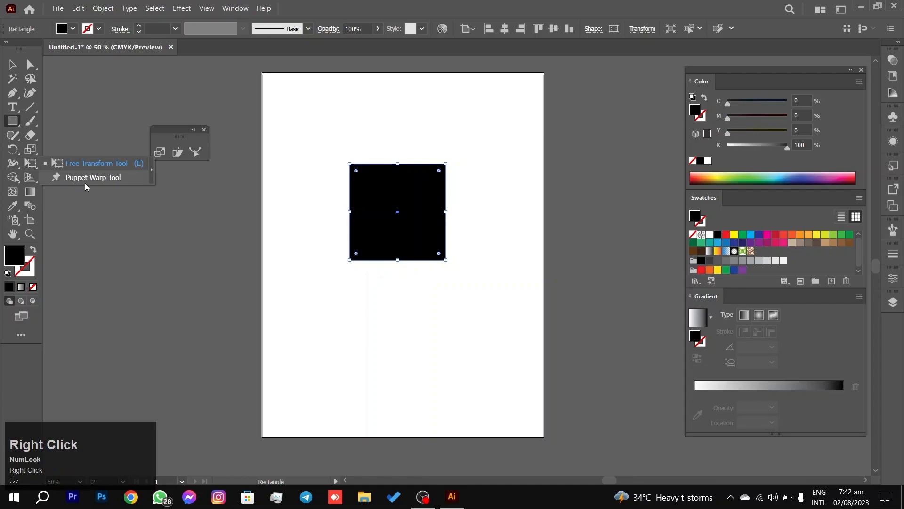
click(29, 169)
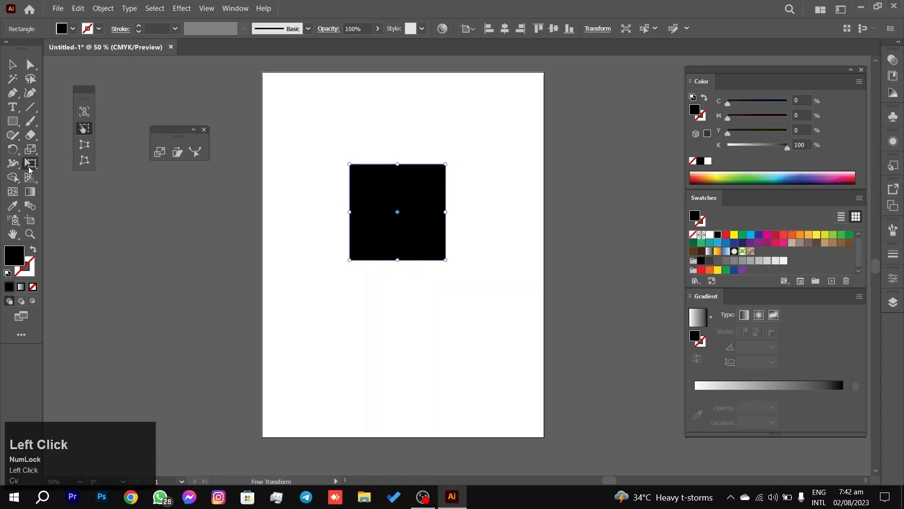
right_click(30, 169)
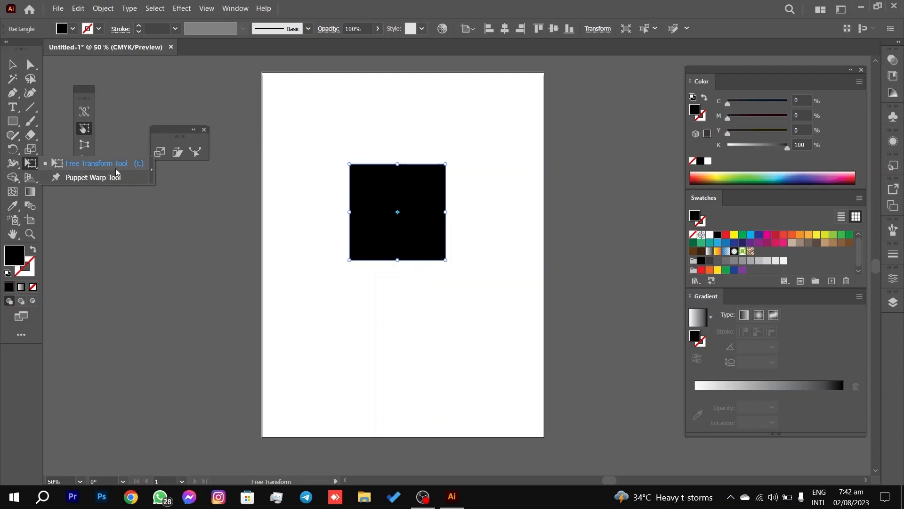
right_click(104, 179)
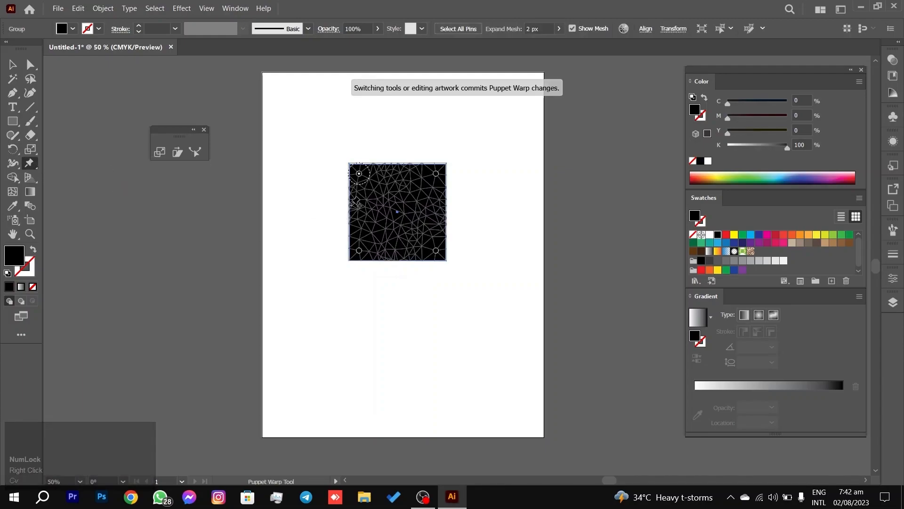
right_click(31, 163)
click(66, 163)
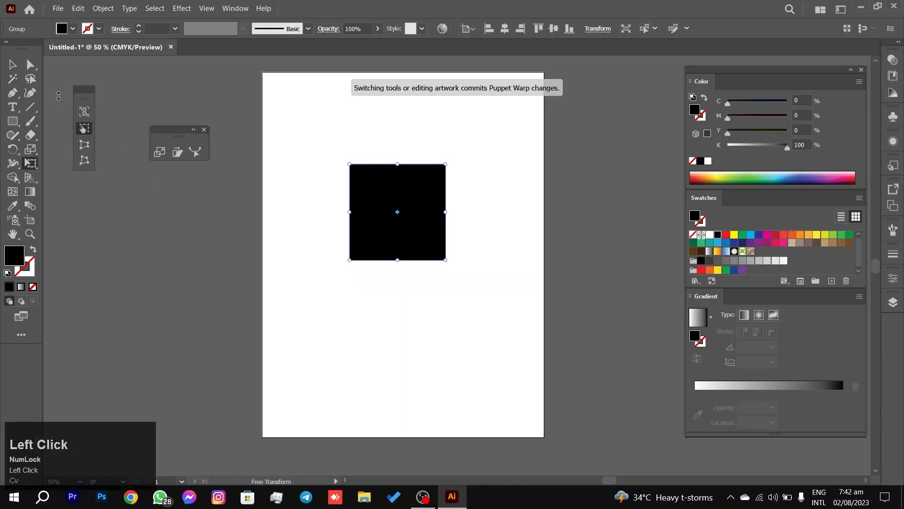
key(s)
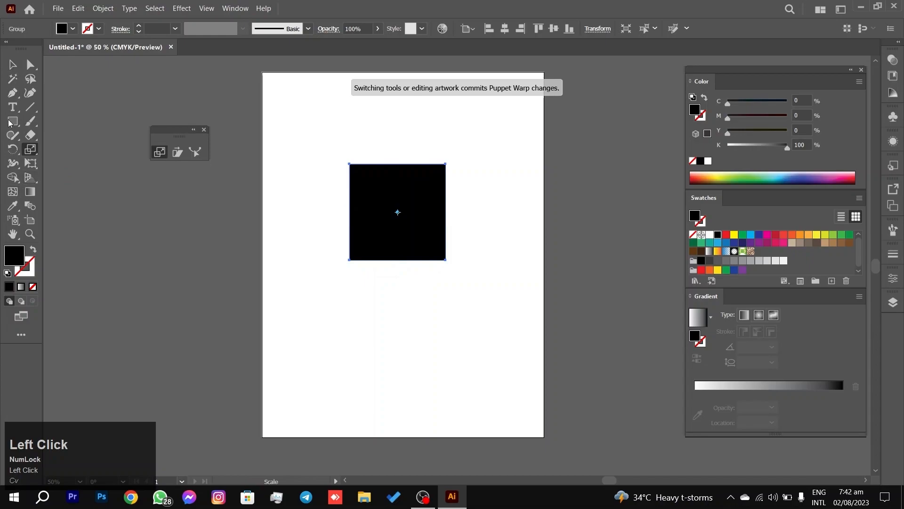
click(7, 67)
click(199, 238)
Step: Paint a long wavy freehand stroke with the Paintbrush from beside the square down past the artboard's left edge
alt+scroll(404, 239, up, 4)
alt+scroll(419, 239, down, 4)
drag(438, 172, 428, 164)
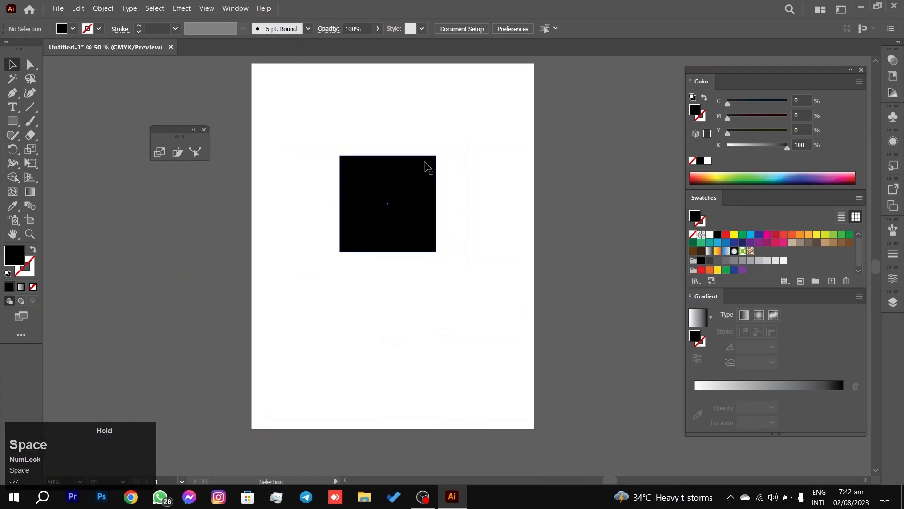
click(28, 122)
mouse_move(316, 131)
mouse_down()
mouse_move(261, 211)
mouse_move(239, 284)
mouse_move(265, 378)
mouse_move(154, 397)
mouse_up()
Step: Reshape the wavy stroke with the Puppet Warp tool by adding pins and pulling its middle and ends to new positions
click(12, 65)
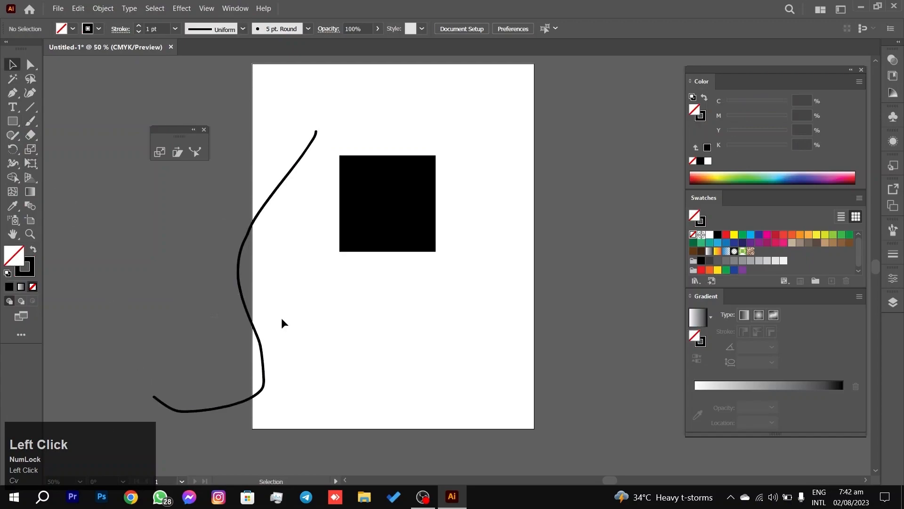
click(246, 312)
right_click(31, 164)
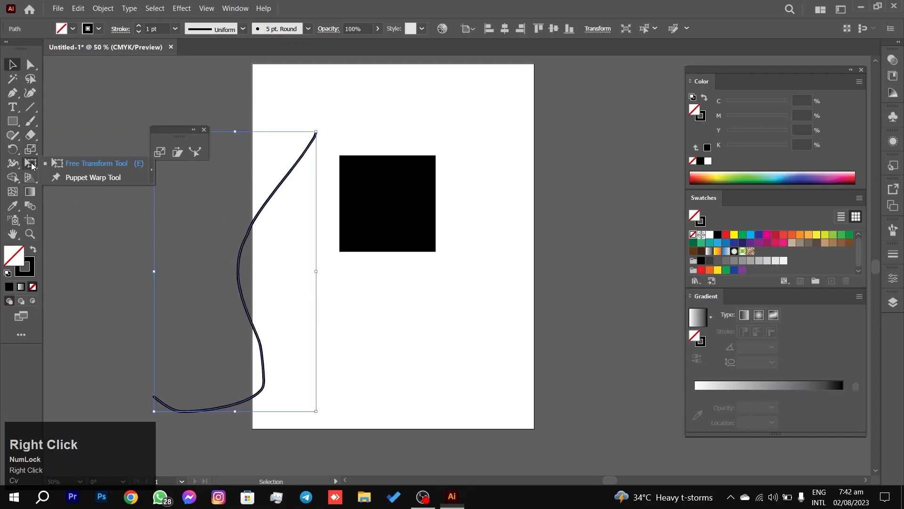
click(75, 181)
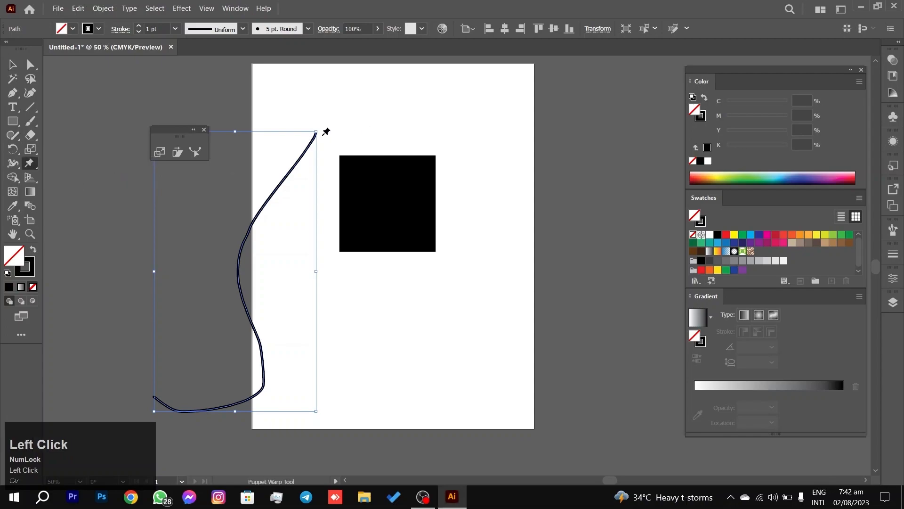
drag(240, 281, 261, 248)
click(363, 182)
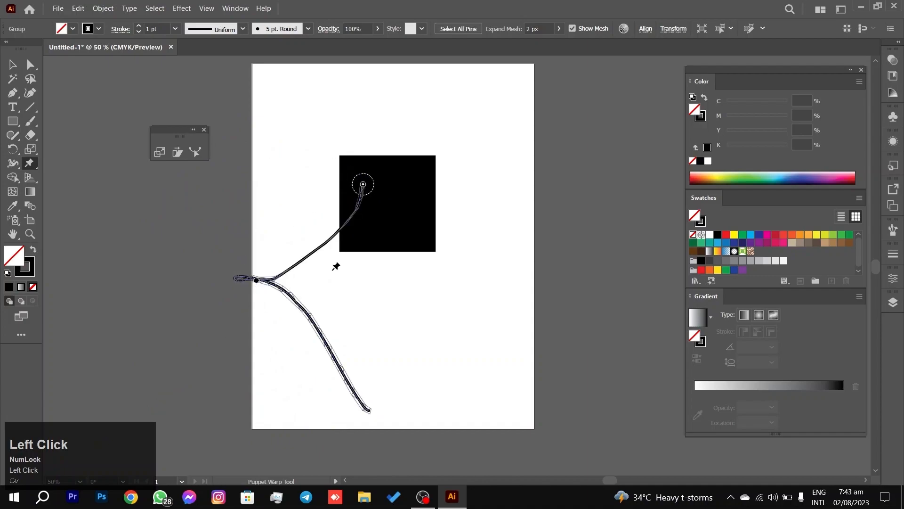
click(256, 281)
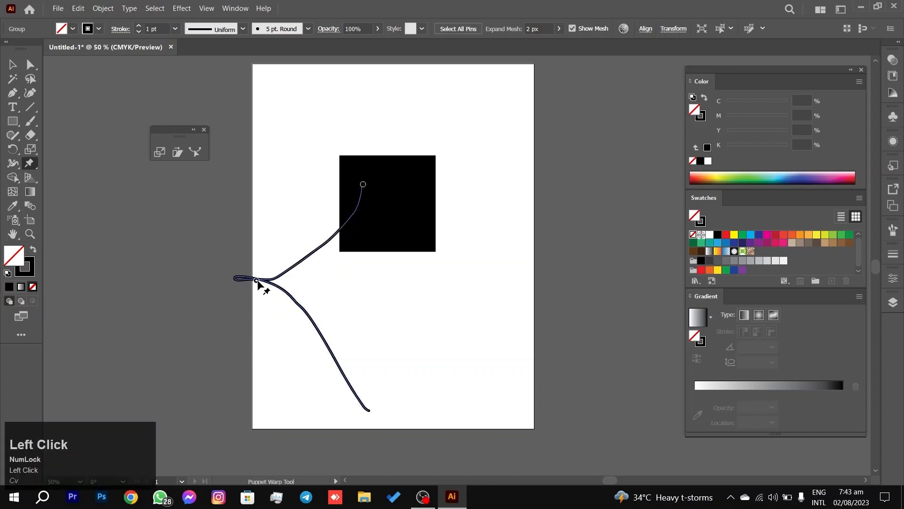
drag(262, 284, 122, 379)
click(122, 381)
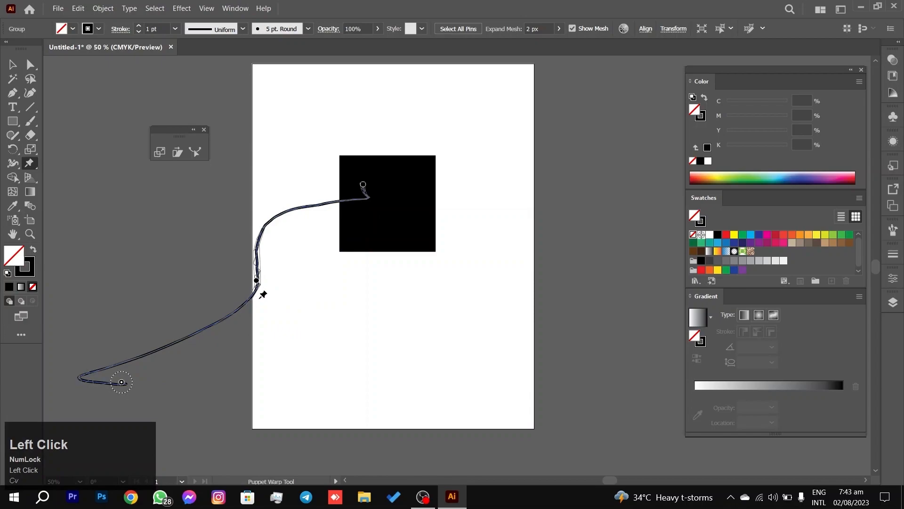
drag(258, 282, 243, 264)
Step: Delete the warped stroke, leaving only the black square on the artboard
click(12, 67)
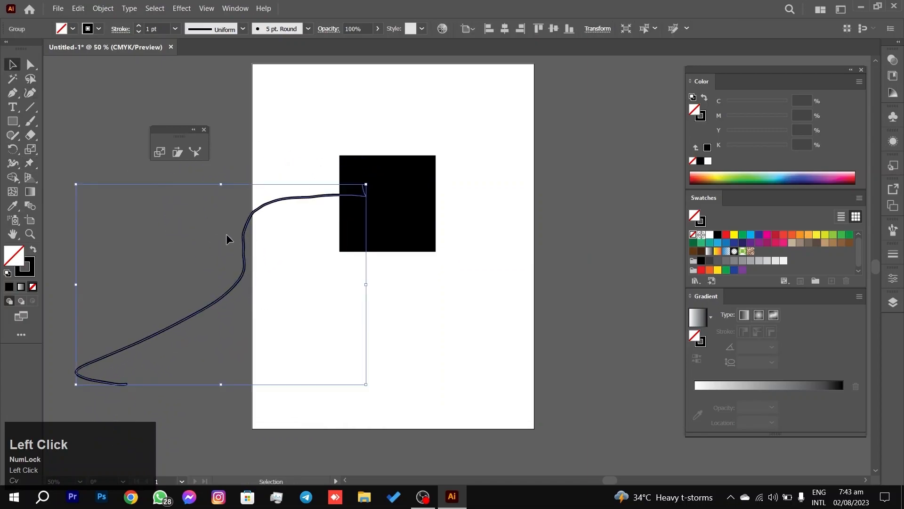
key(Delete)
scroll(458, 222, down, 4)
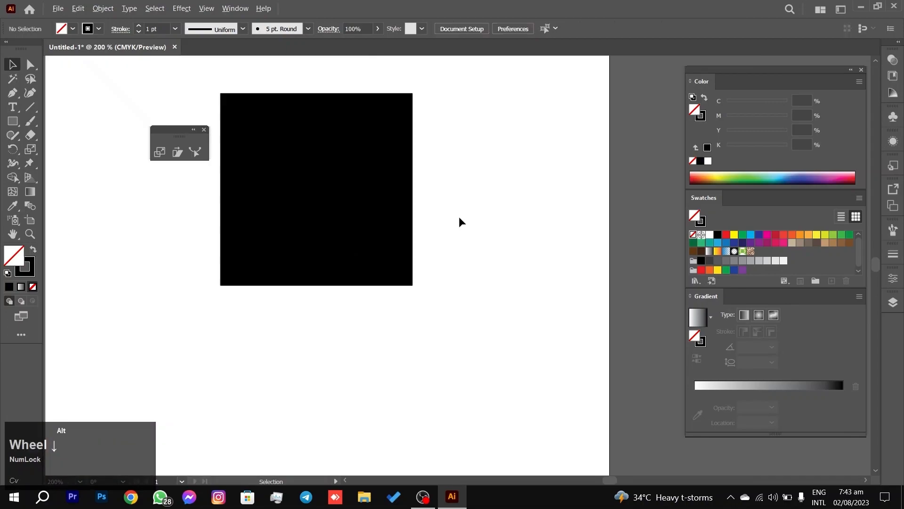
scroll(458, 221, down, 4)
click(464, 190)
Step: Select the black square and view the controls that the Free Transform and Scale tools offer for it
click(350, 232)
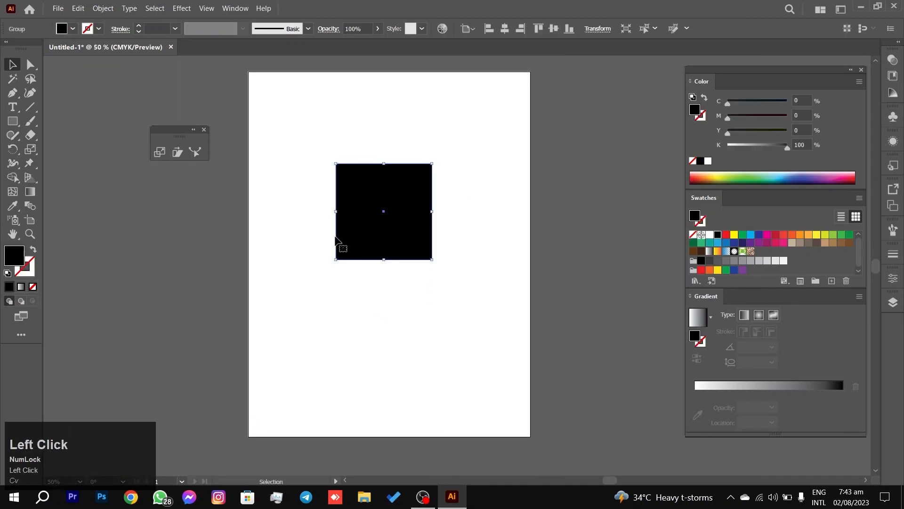
right_click(29, 163)
click(66, 163)
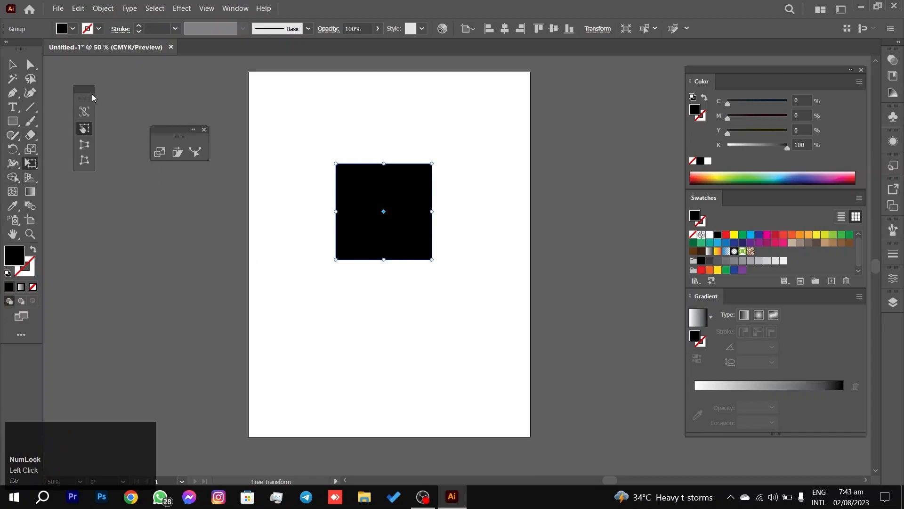
click(30, 149)
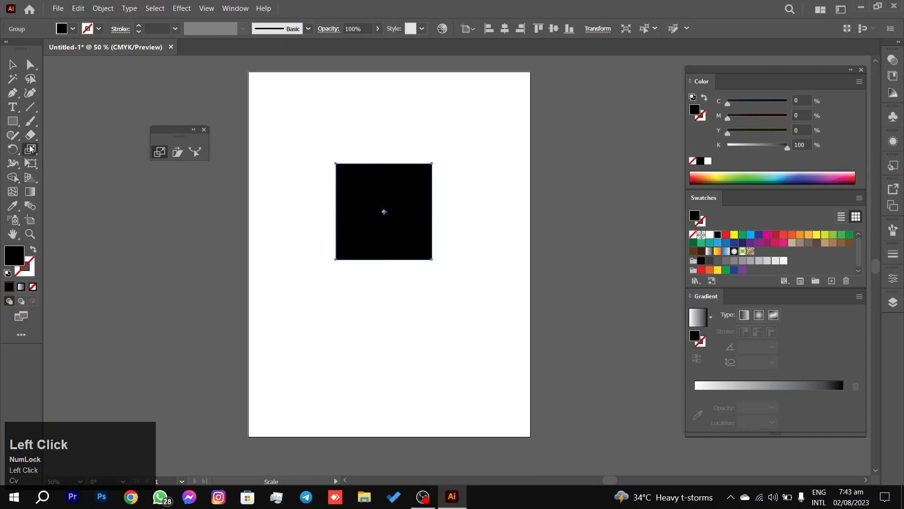
click(12, 64)
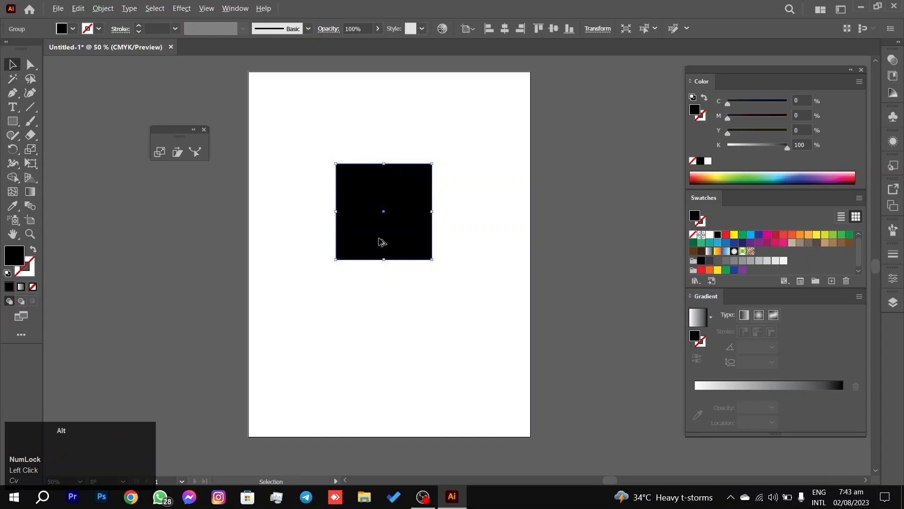
alt+scroll(379, 239, up, 1)
drag(378, 242, 378, 246)
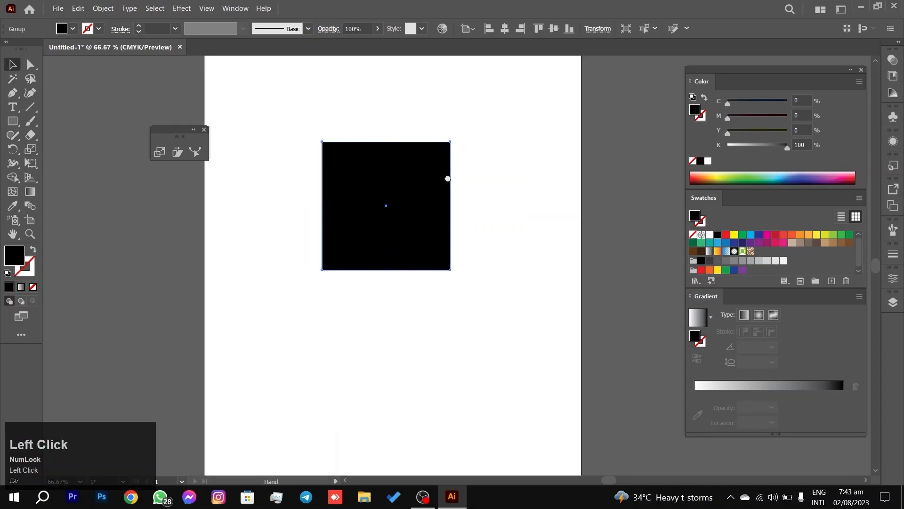
Step: Try scaling the square freely about its center with the Scale tool, undoing each attempt
click(159, 152)
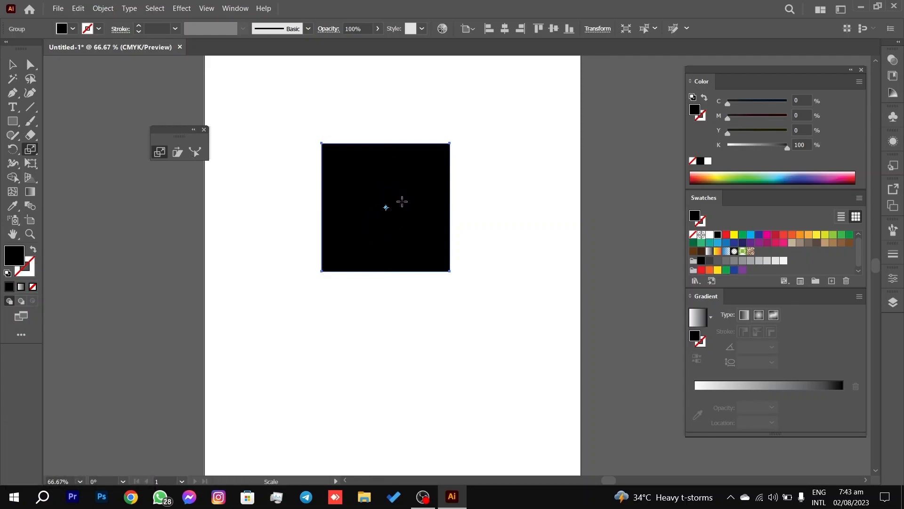
drag(373, 164, 391, 222)
key(ctrl+z)
scroll(363, 183, up, 2)
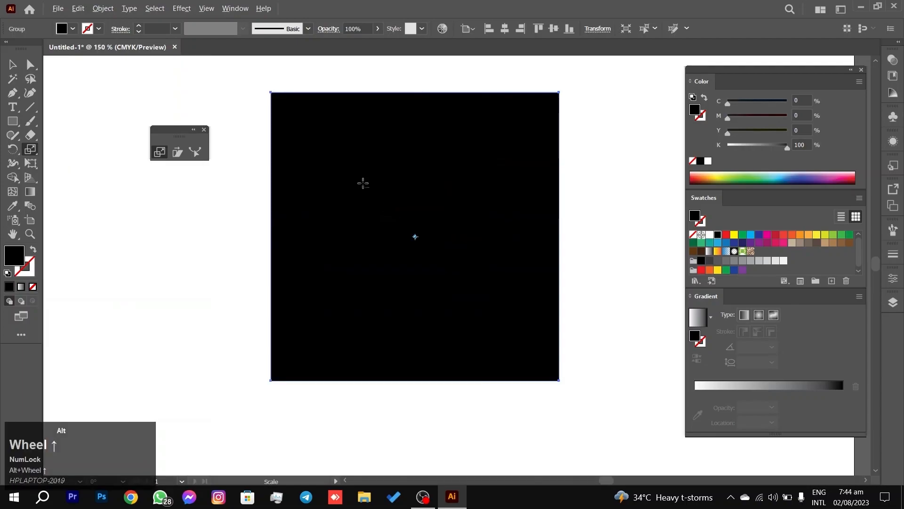
scroll(362, 183, down, 1)
click(427, 176)
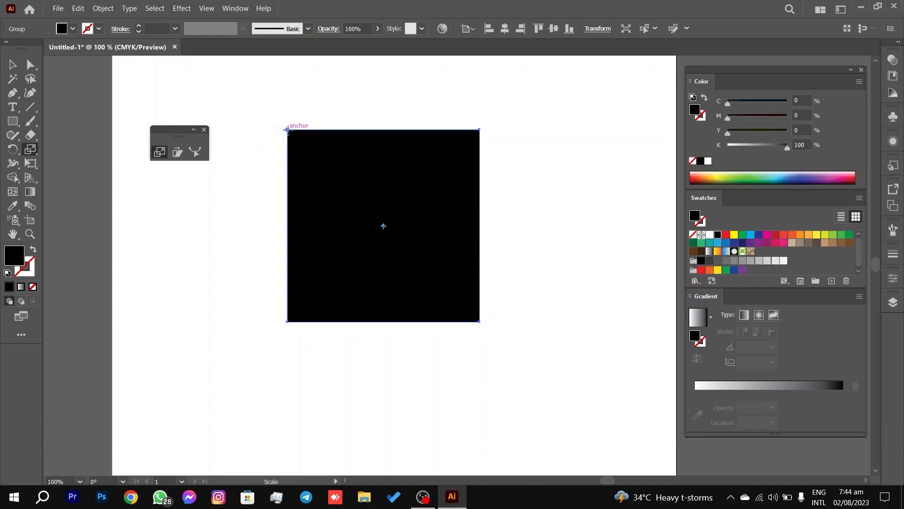
drag(286, 129, 285, 138)
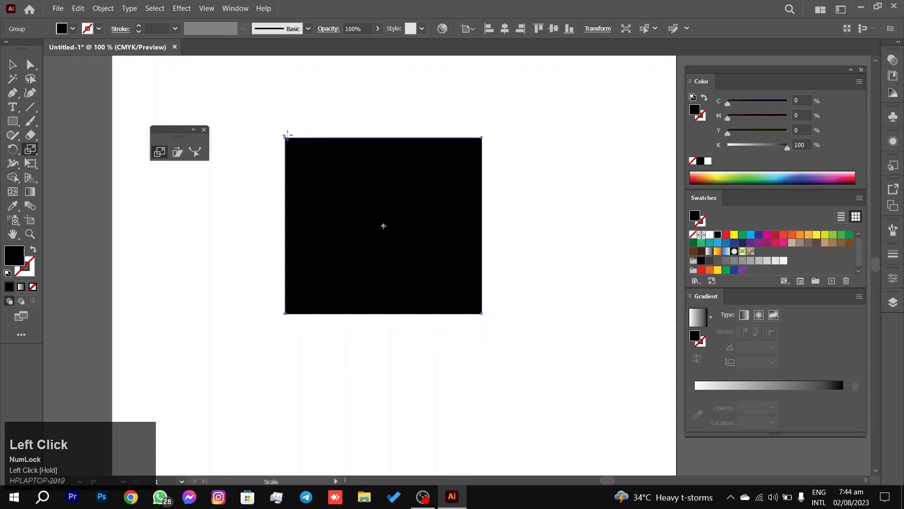
key(ctrl+z)
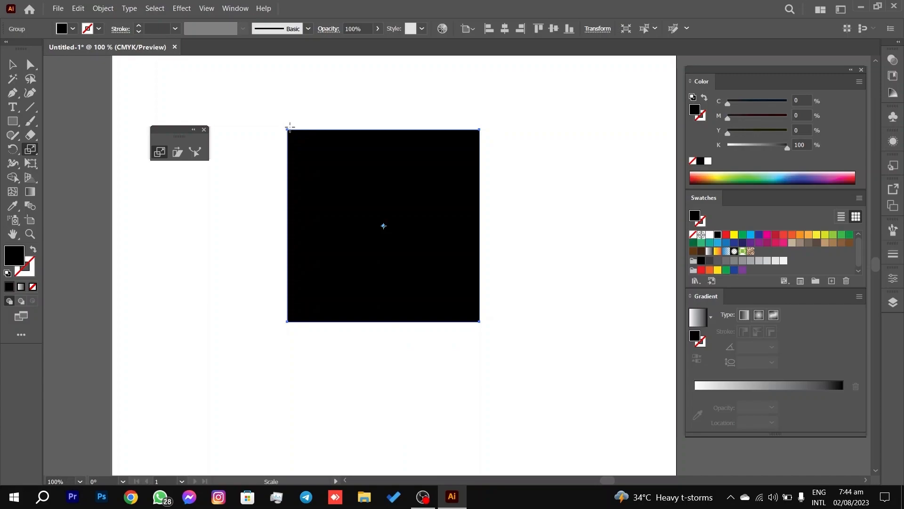
Step: Create a smaller scaled copy centered on the square and move the large original down and to the left of it
drag(285, 131, 468, 265)
drag(468, 286, 327, 222)
key(ctrl+z)
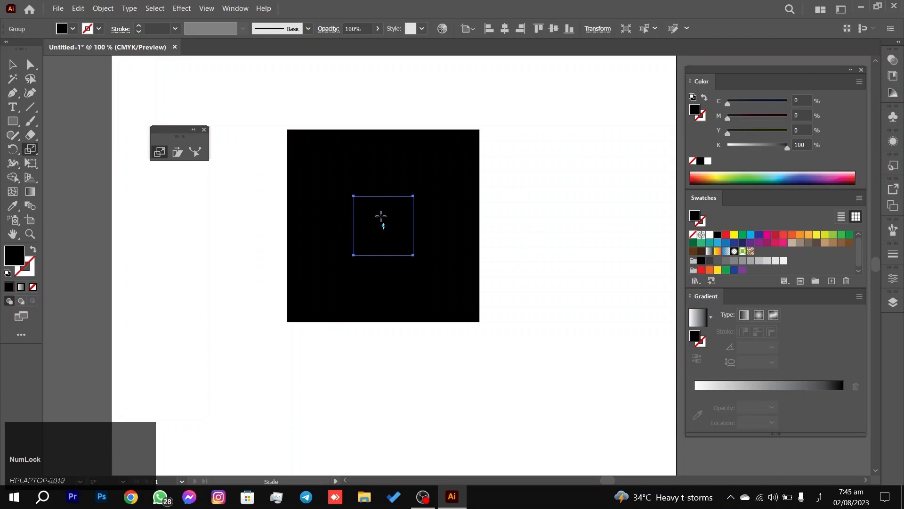
click(13, 64)
drag(347, 151, 234, 338)
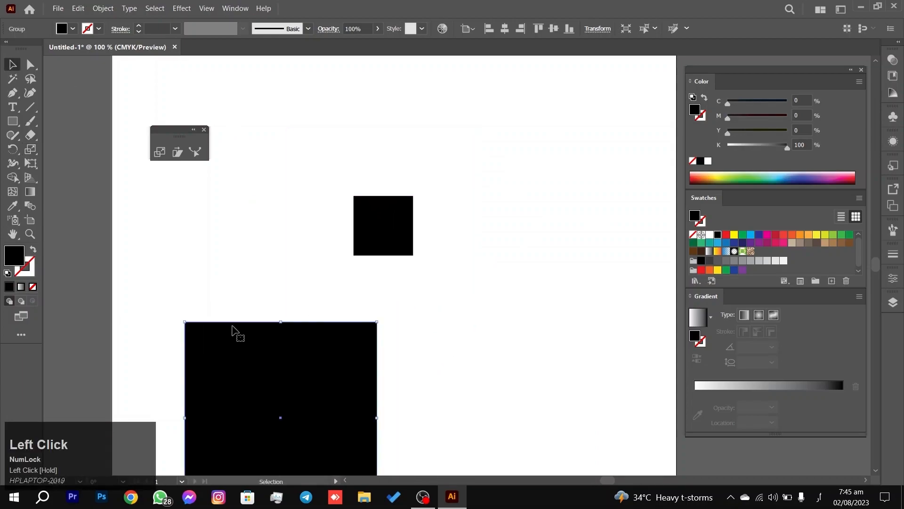
Step: Delete the large square and swap the small square's fill and stroke so it has only a black outline
key(Delete)
click(386, 239)
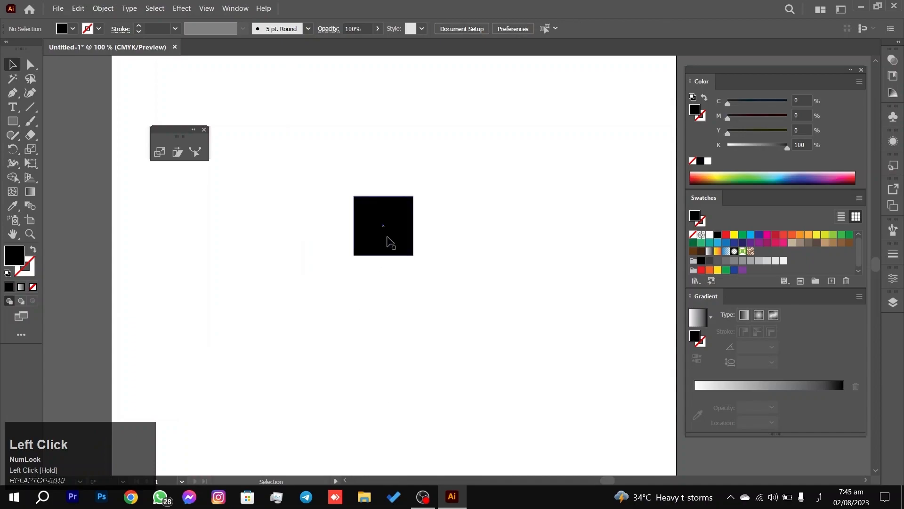
click(33, 249)
click(405, 315)
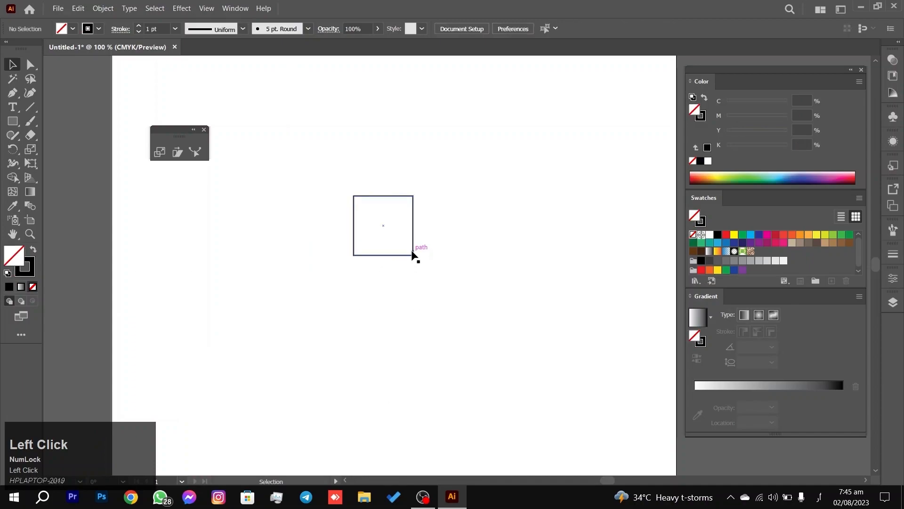
Step: Enlarge the outlined square proportionally to more than twice its width and move it up and to the left
click(414, 255)
drag(414, 257, 493, 335)
drag(425, 267, 403, 254)
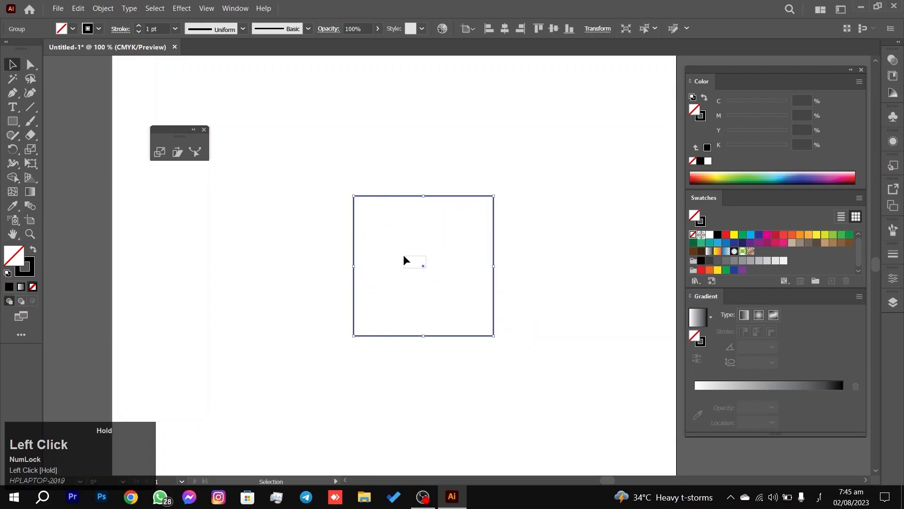
drag(353, 239, 306, 213)
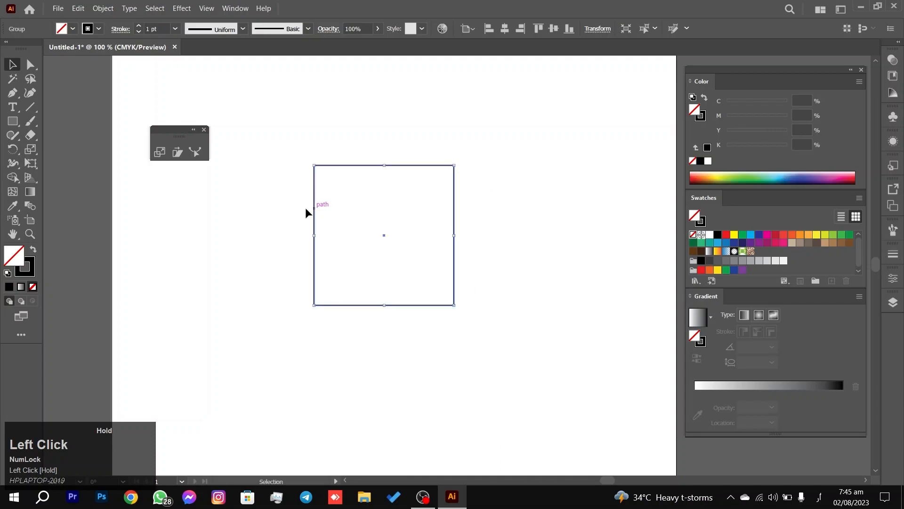
Step: Try scaling the outlined square with the Scale tool from a reference point near its upper-right corner, undoing each attempt
click(166, 151)
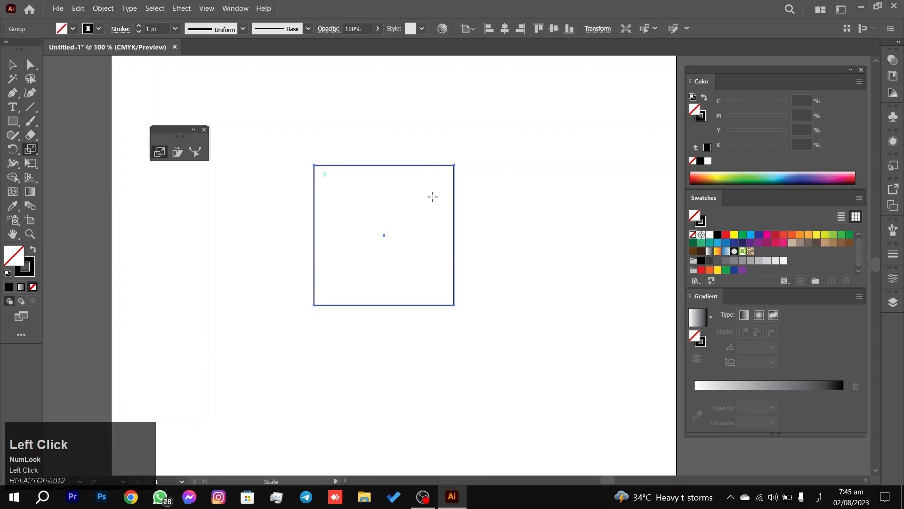
drag(401, 281, 401, 296)
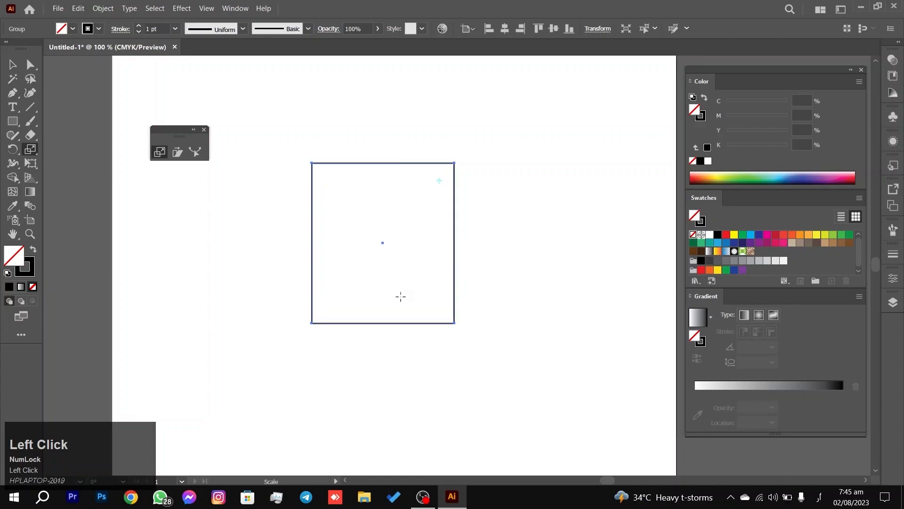
key(ctrl+z)
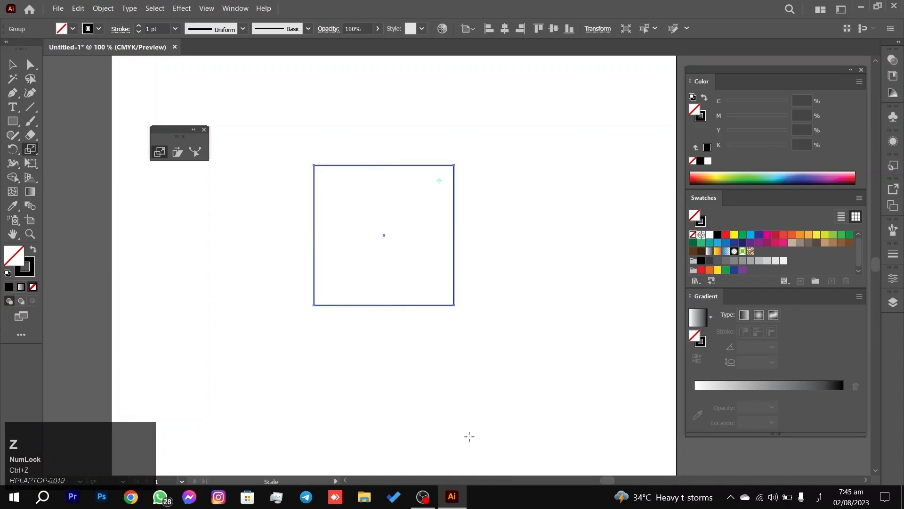
mouse_move(442, 178)
mouse_down()
mouse_move(411, 207)
mouse_move(384, 208)
mouse_move(430, 186)
mouse_up()
key(ctrl+z)
Step: Create a slightly smaller copy scaled from a point near the square's upper-left corner and repeat it until the copies nest down to a tiny square
click(324, 176)
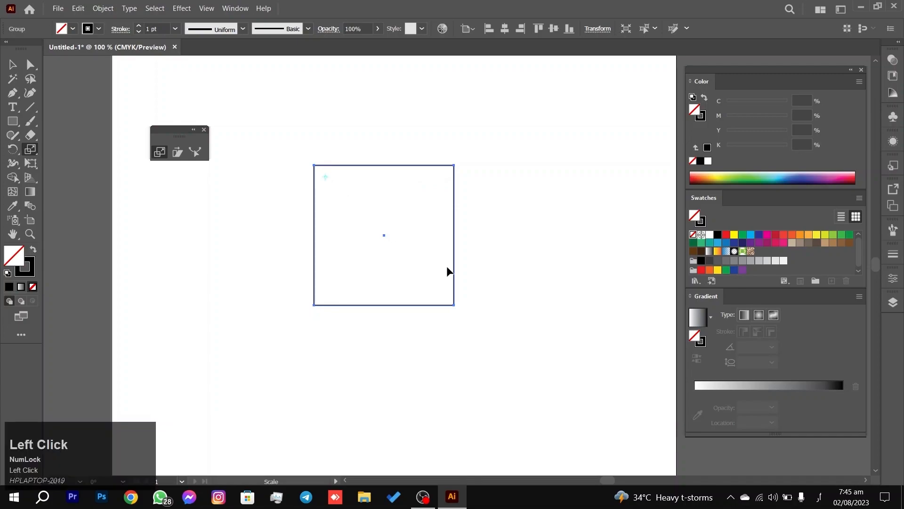
mouse_move(453, 304)
mouse_down()
mouse_move(435, 296)
mouse_move(403, 239)
mouse_move(452, 313)
mouse_move(445, 271)
mouse_move(480, 299)
mouse_move(417, 272)
mouse_move(447, 303)
mouse_up()
key(ctrl+d)
key(ctrl+d)
key(ctrl+d)
key(ctrl+d)
key(ctrl+d)
key(ctrl+d)
key(ctrl+d)
key(ctrl+d)
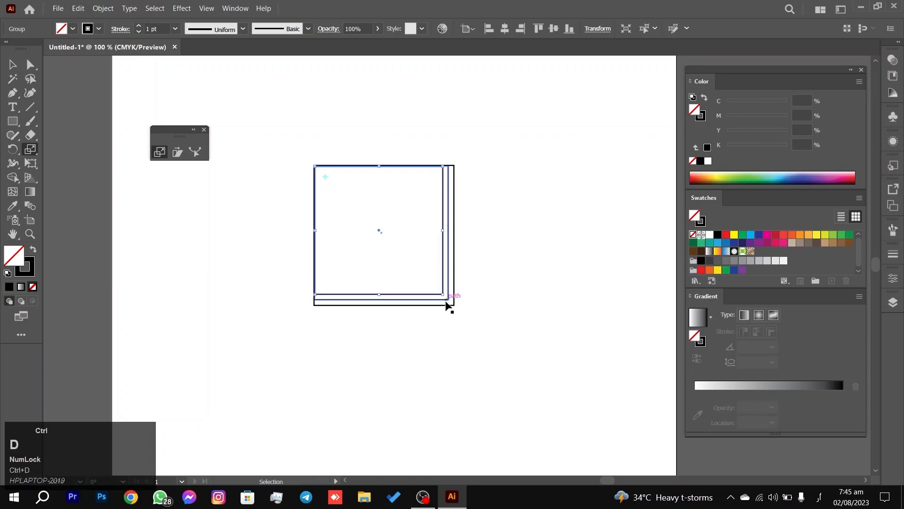
key(ctrl+d)
key(ctrl+d)
key(ctrl+d)
key(ctrl+d)
key(ctrl+d)
key(ctrl+d)
key(ctrl+d)
key(ctrl+d)
key(ctrl+d)
key(ctrl+d)
key(ctrl+d)
key(ctrl+d)
key(ctrl+d)
key(ctrl+d)
key(ctrl+d)
key(ctrl+d)
key(ctrl+d)
key(ctrl+d)
key(ctrl+d)
key(ctrl+d)
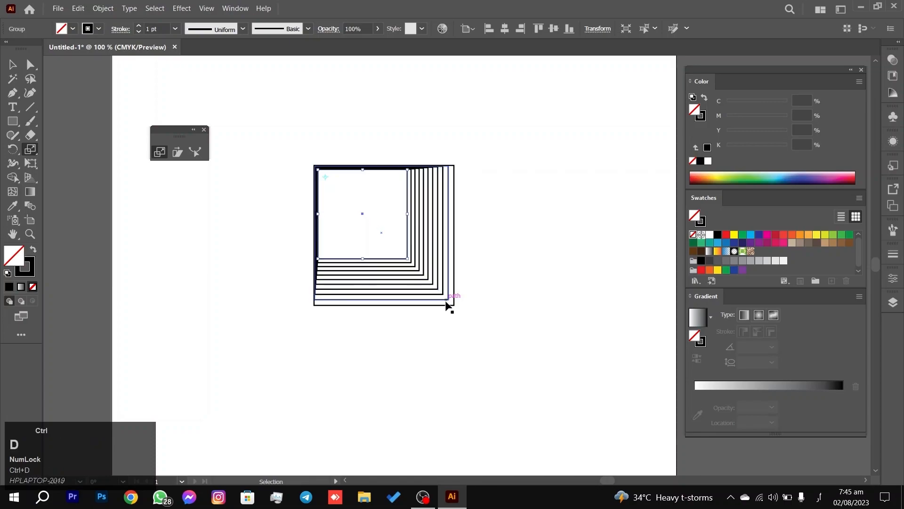
key(ctrl+d)
key(ctrl+d)
key(ctrl+d)
key(ctrl+d)
key(ctrl+d)
key(ctrl+d)
key(ctrl+d)
key(ctrl+d)
key(ctrl+d)
key(ctrl+d)
key(ctrl+d)
key(ctrl+d)
key(ctrl+d)
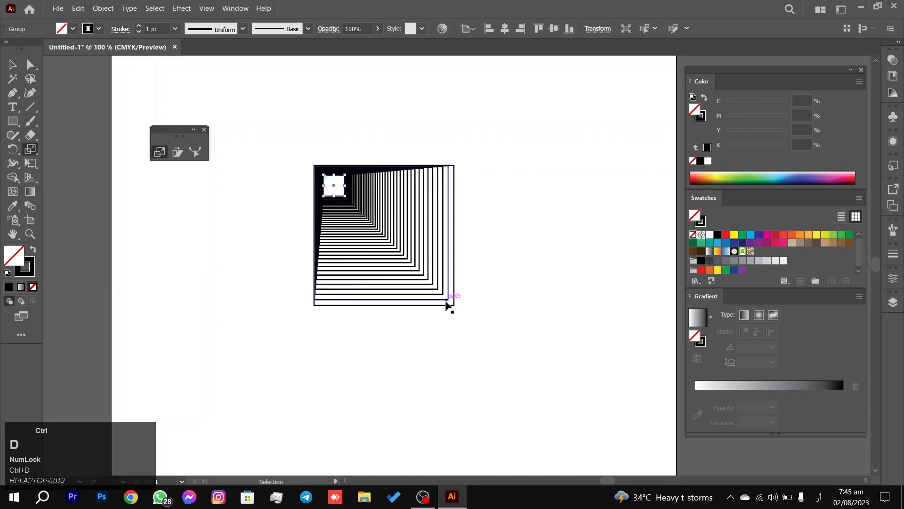
key(ctrl+d)
key(ctrl+d)
key(ctrl+d)
key(ctrl+d)
key(ctrl+d)
key(ctrl+d)
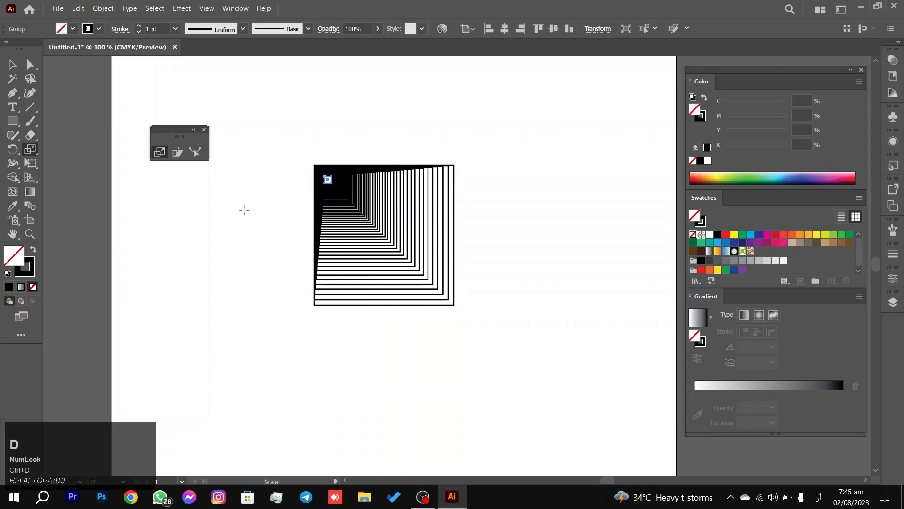
Step: Select all the nested squares and delete them to clear the artboard
click(12, 65)
drag(309, 392, 495, 226)
click(546, 333)
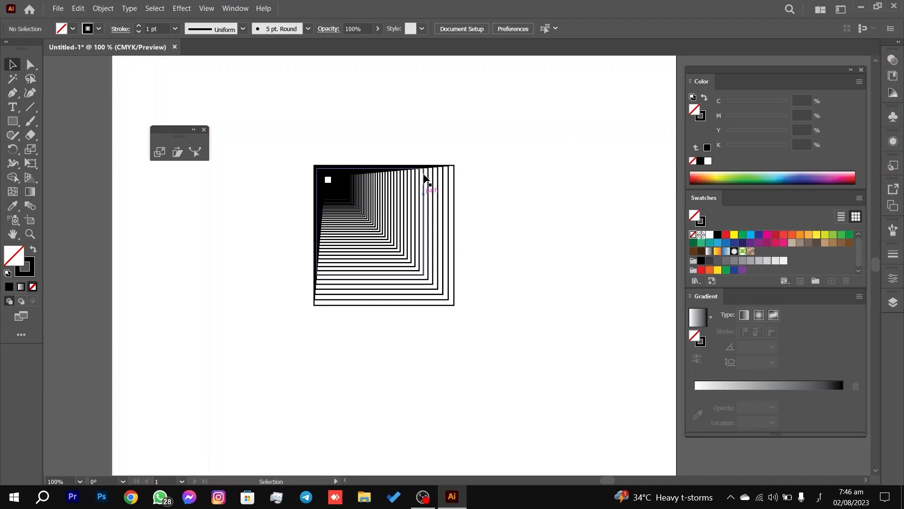
drag(544, 144, 315, 319)
drag(372, 256, 385, 271)
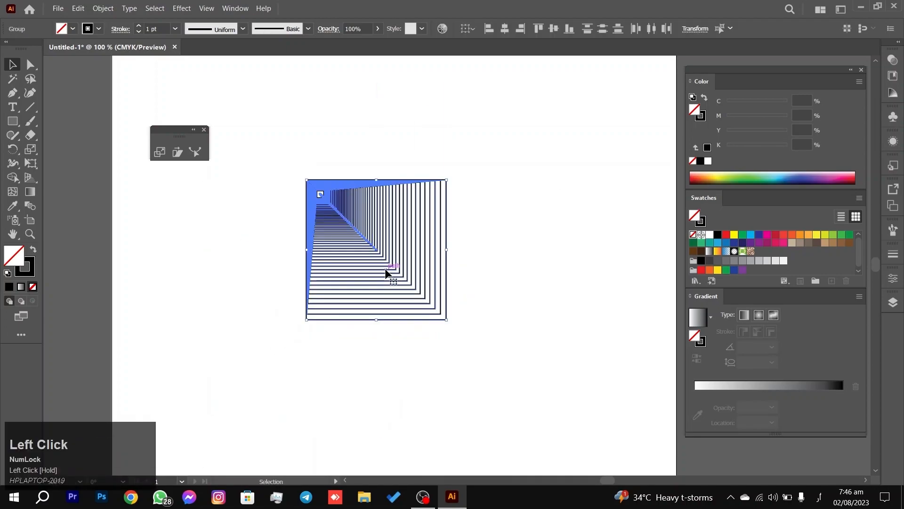
click(385, 271)
scroll(420, 244, down, 1)
scroll(420, 244, up, 1)
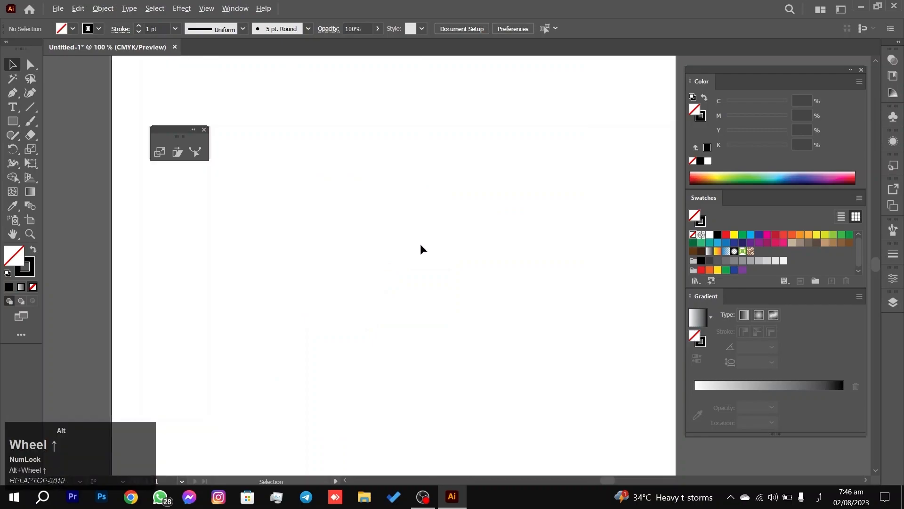
Step: Draw a square about 197 pt wide with the Rectangle tool and move it slightly down and to the left
click(13, 121)
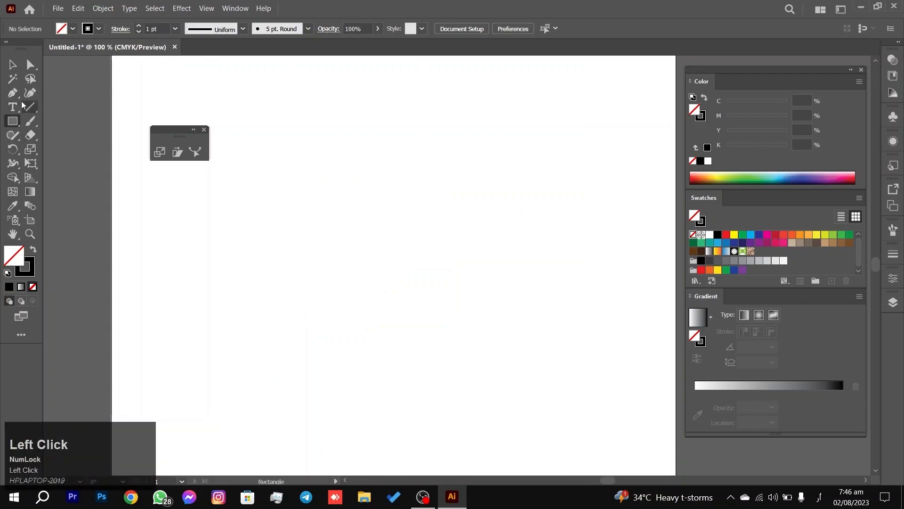
drag(335, 136, 517, 317)
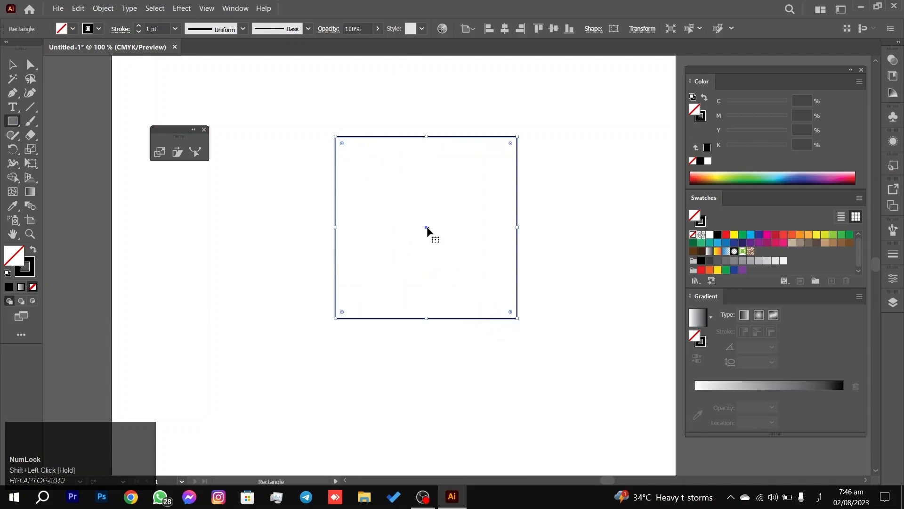
drag(427, 228, 386, 238)
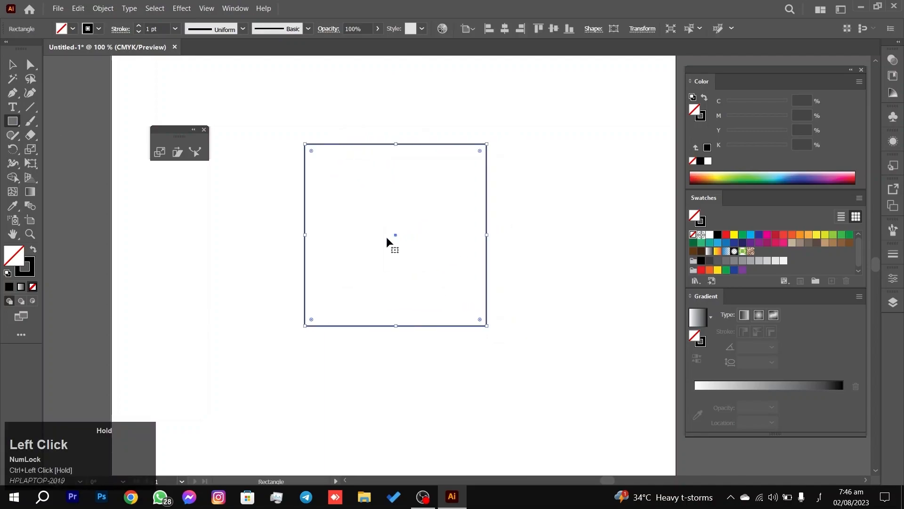
Step: Try slanting the square into a parallelogram by shifting its two upper anchor points horizontally to the right, and undo the change
click(26, 62)
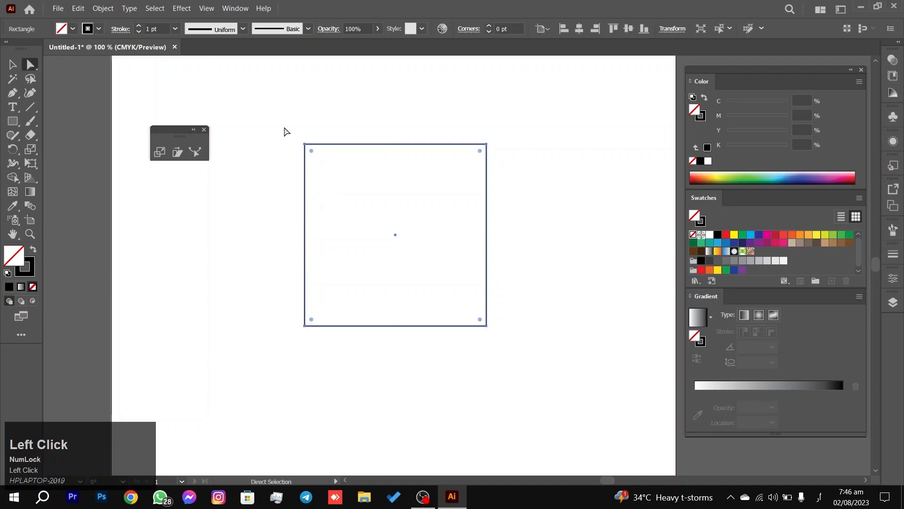
drag(276, 109, 499, 174)
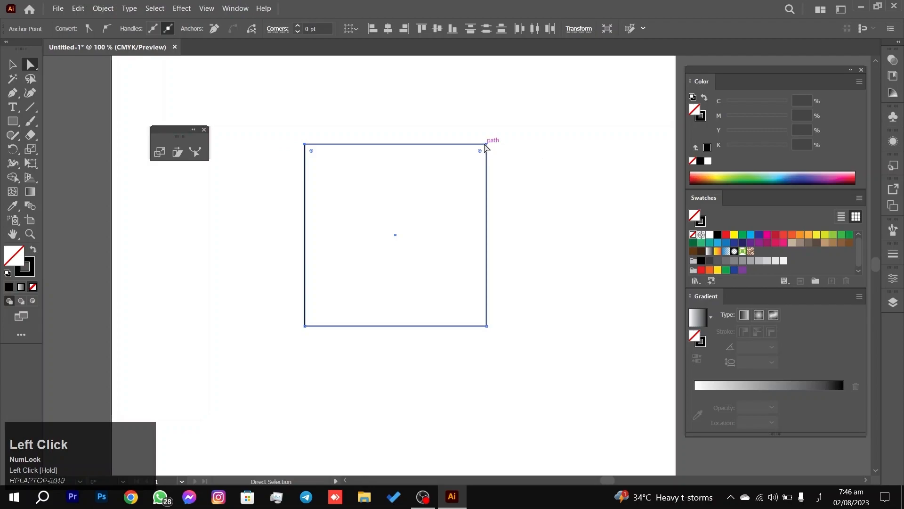
drag(490, 145, 590, 166)
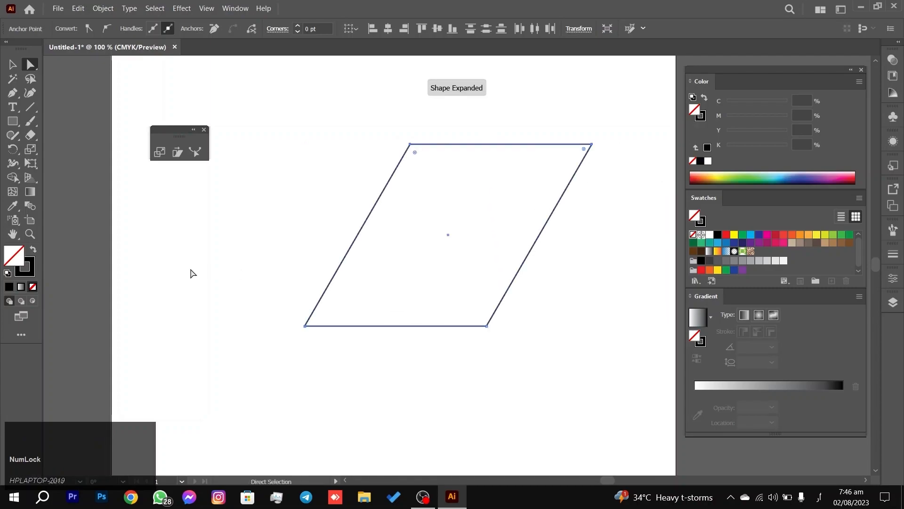
drag(211, 415, 624, 111)
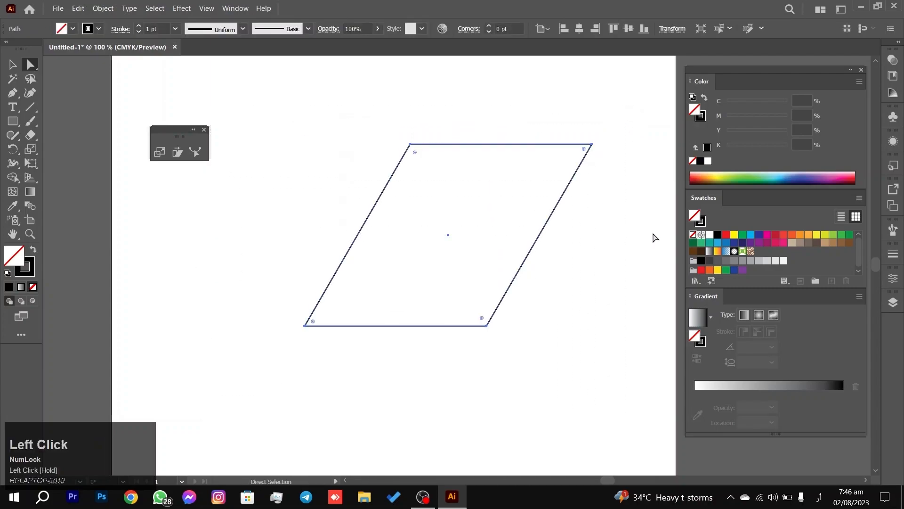
click(16, 65)
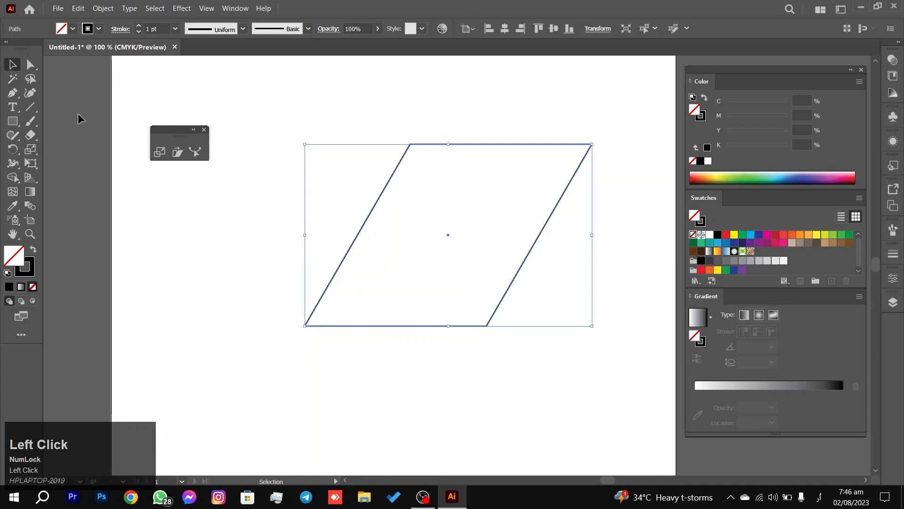
click(218, 299)
drag(221, 365, 529, 232)
key(ctrl+z)
key(ctrl+z)
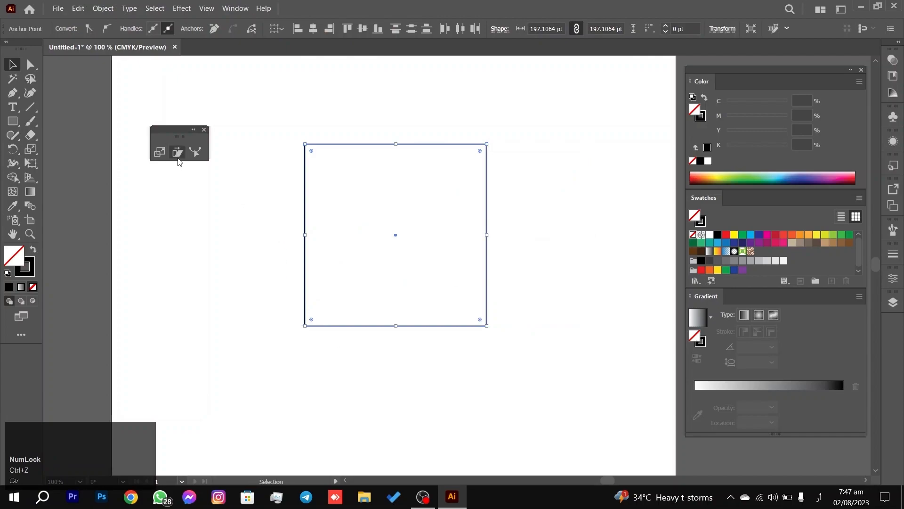
Step: Shrink the square proportionally in stages to roughly a fifth of its width, keeping it in the artboard's upper part
scroll(349, 310, down, 3)
scroll(349, 309, up, 3)
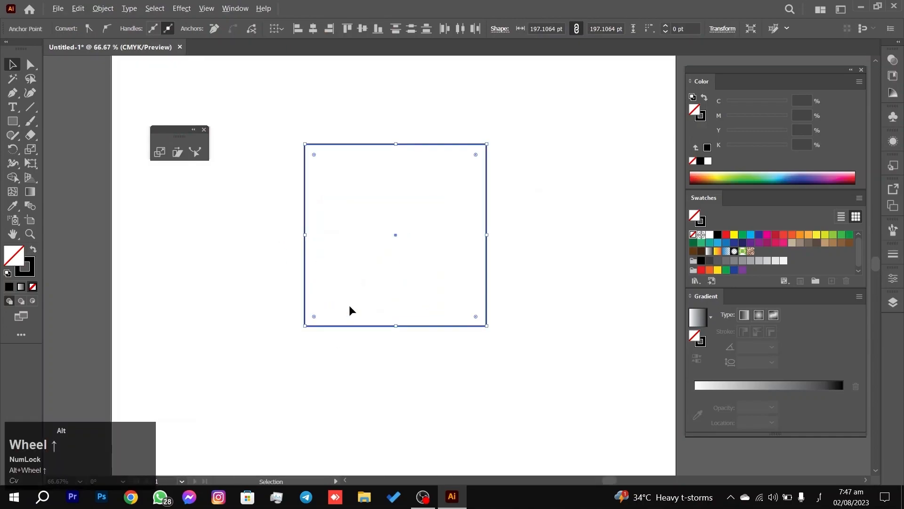
drag(487, 325, 369, 209)
drag(337, 183, 331, 183)
click(328, 189)
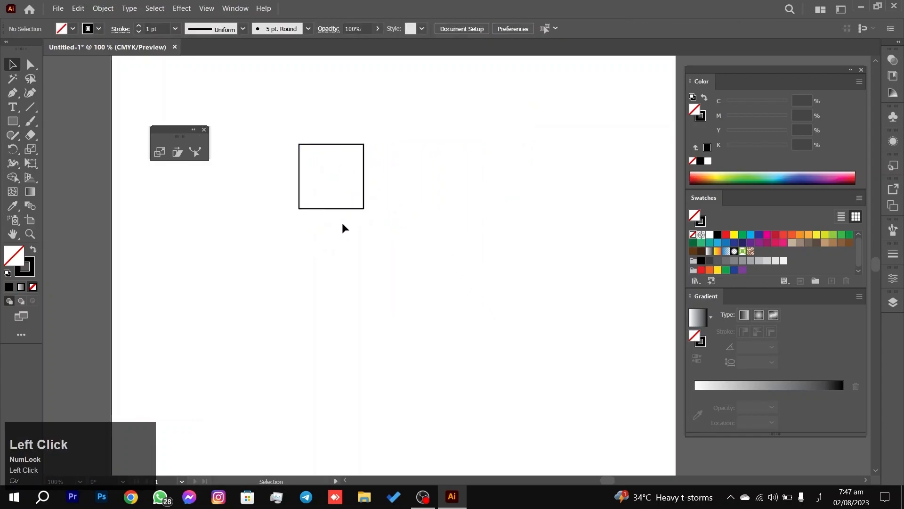
drag(422, 162, 336, 185)
key(ctrl+z)
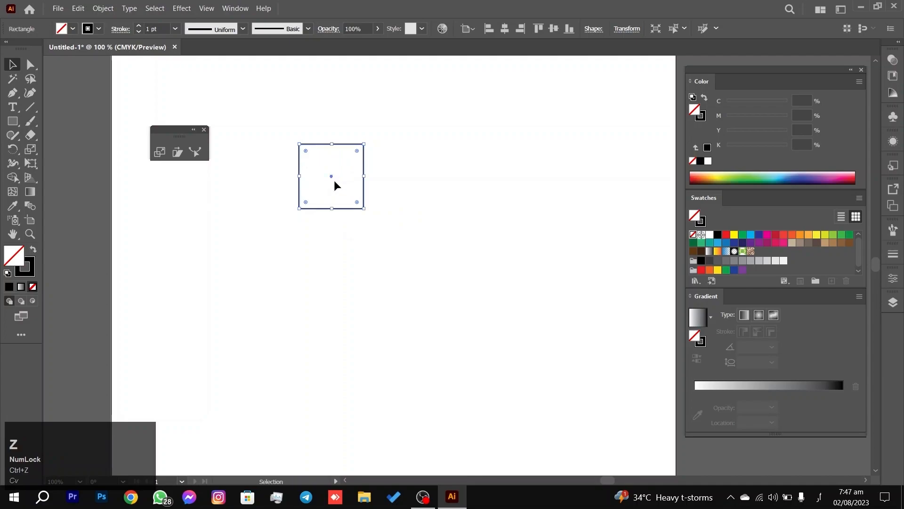
drag(366, 211, 337, 182)
click(320, 162)
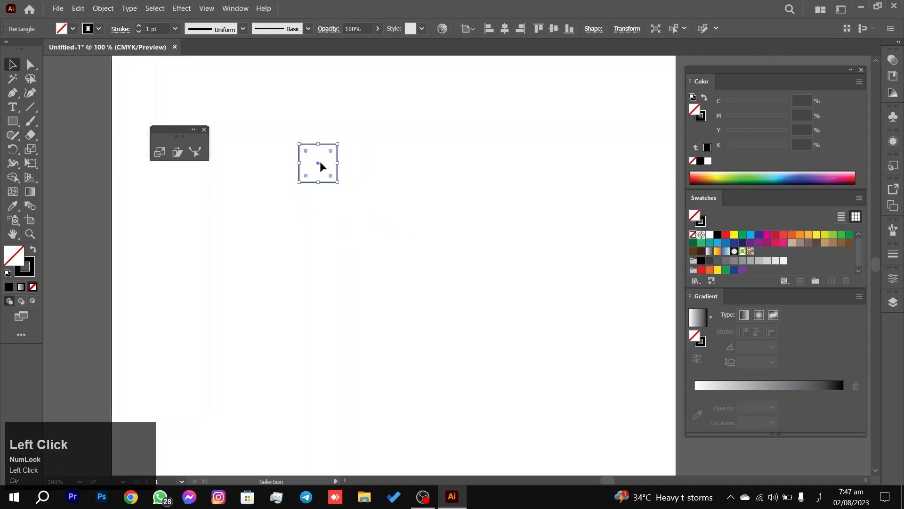
Step: Move the small square to the left, duplicate it just to its right, and repeat the copy to form a row of nine
drag(319, 163, 295, 196)
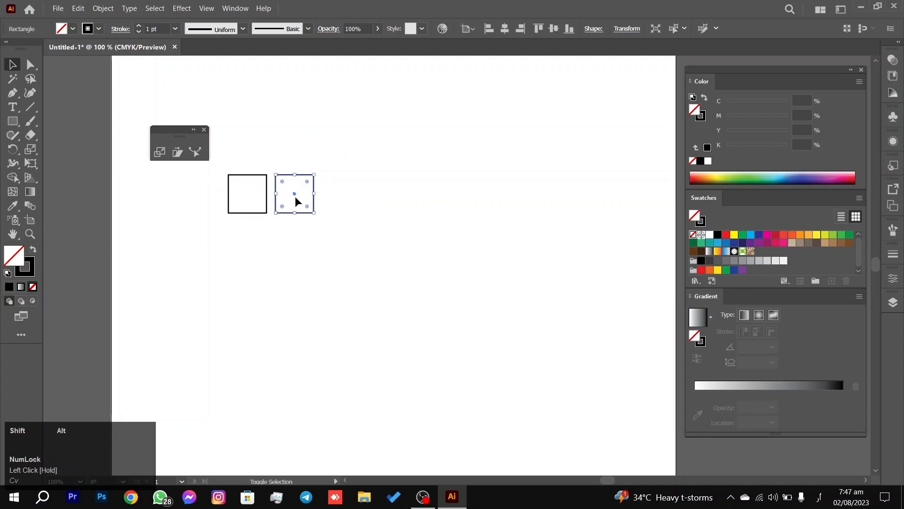
key(ctrl+d)
key(ctrl+d)
key(ctrl+d)
key(ctrl+d)
key(ctrl+d)
key(ctrl+d)
key(ctrl+d)
Step: Duplicate the whole row of squares directly below itself and repeat the copy to build a grid of six rows
drag(159, 295, 645, 206)
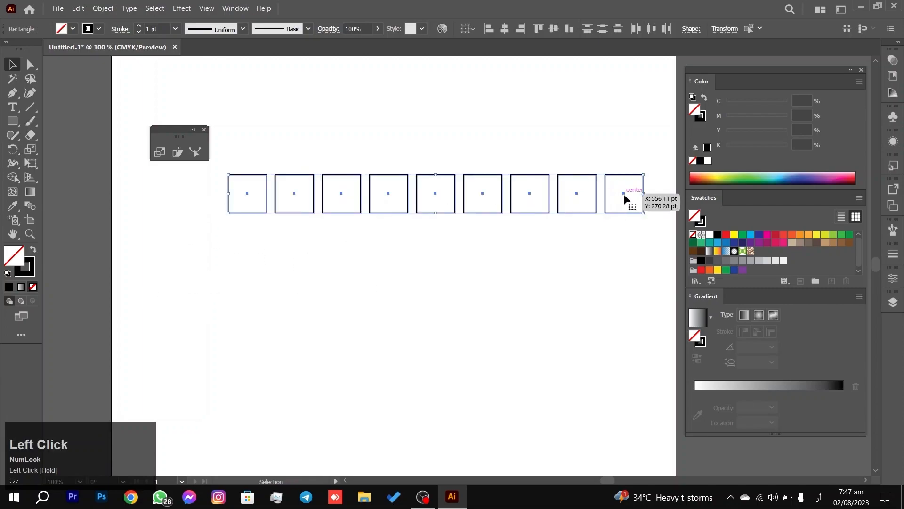
key(Caps_Lock)
drag(624, 198, 633, 244)
key(ctrl+d)
key(ctrl+d)
key(ctrl+d)
key(ctrl+d)
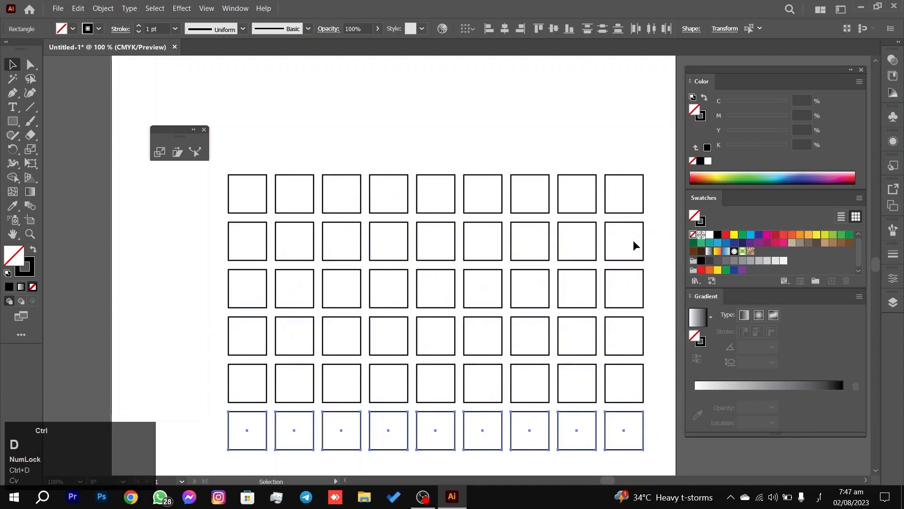
Step: Center the whole grid of squares on the artboard and swap its fill and stroke to make every square solid black
scroll(633, 240, down, 1)
drag(637, 236, 520, 199)
drag(212, 413, 583, 145)
click(603, 118)
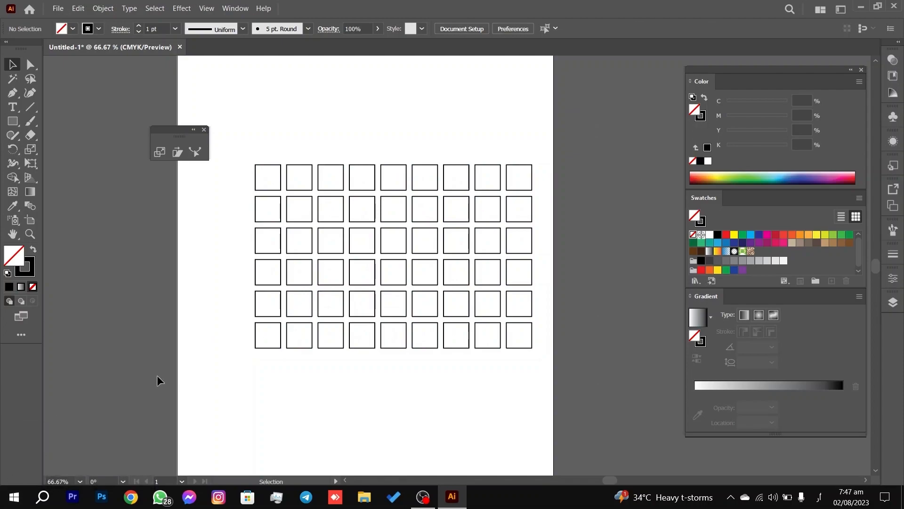
drag(234, 376, 641, 167)
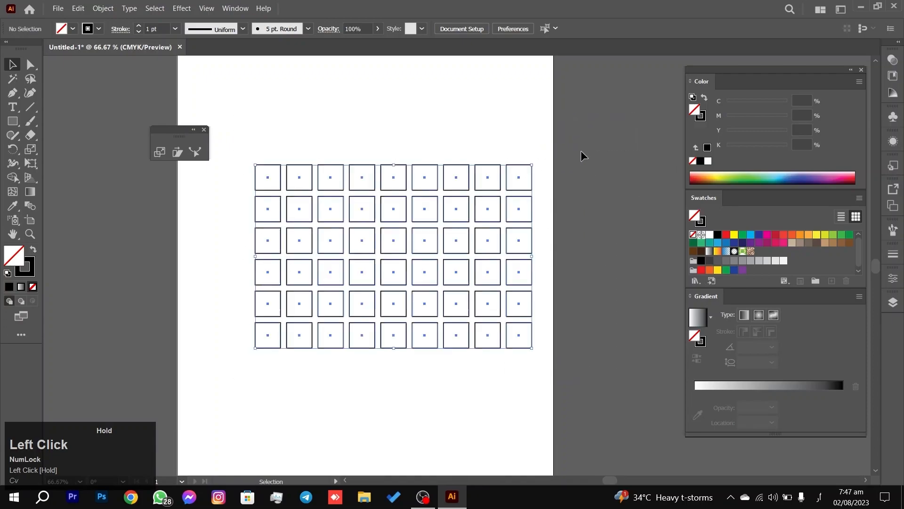
drag(468, 266, 442, 270)
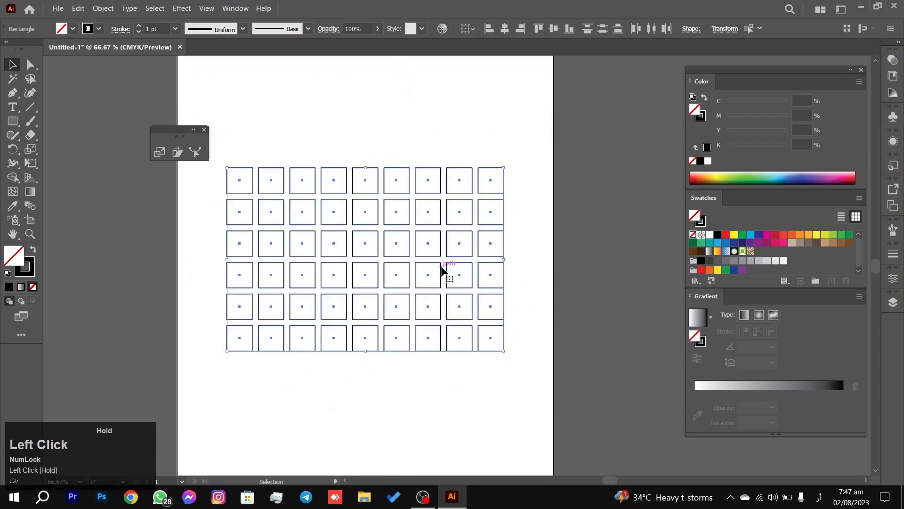
click(33, 250)
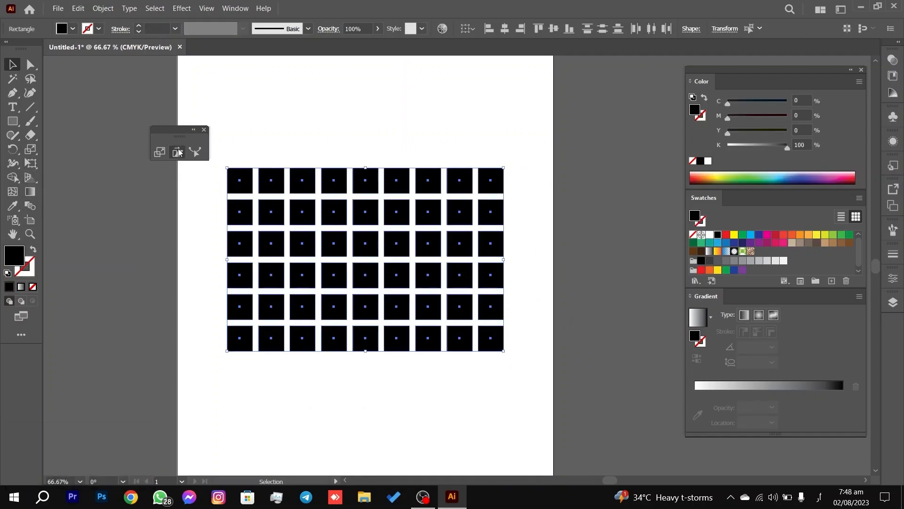
Step: Try shearing the whole grid of squares from its upper-left corner, and undo the shear
click(178, 151)
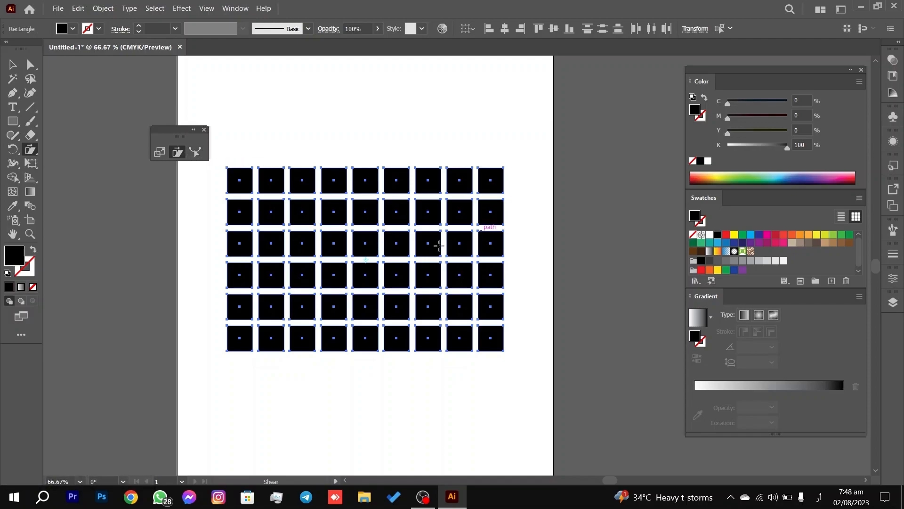
click(226, 167)
drag(511, 170, 459, 177)
key(ctrl+z)
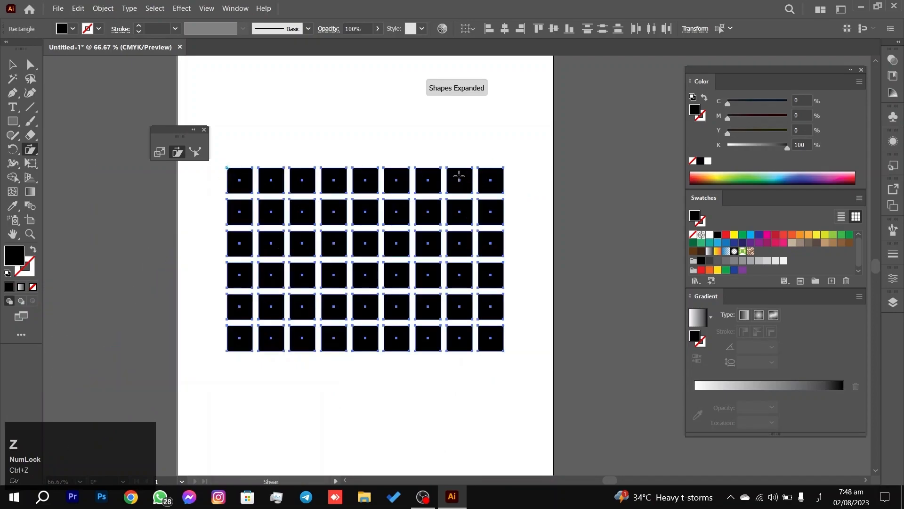
Step: Swap the squares' fill and stroke to inspect them as outlines, and undo the swap
key(shift+x)
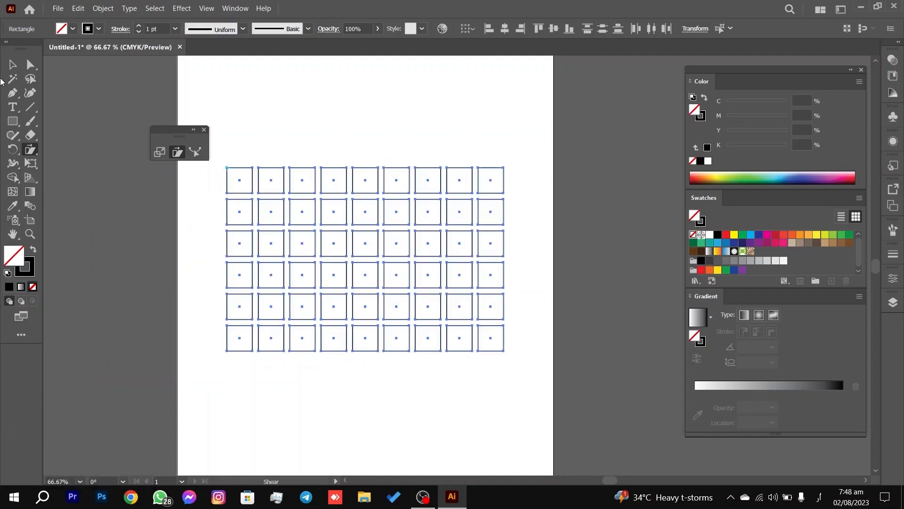
click(13, 64)
click(182, 219)
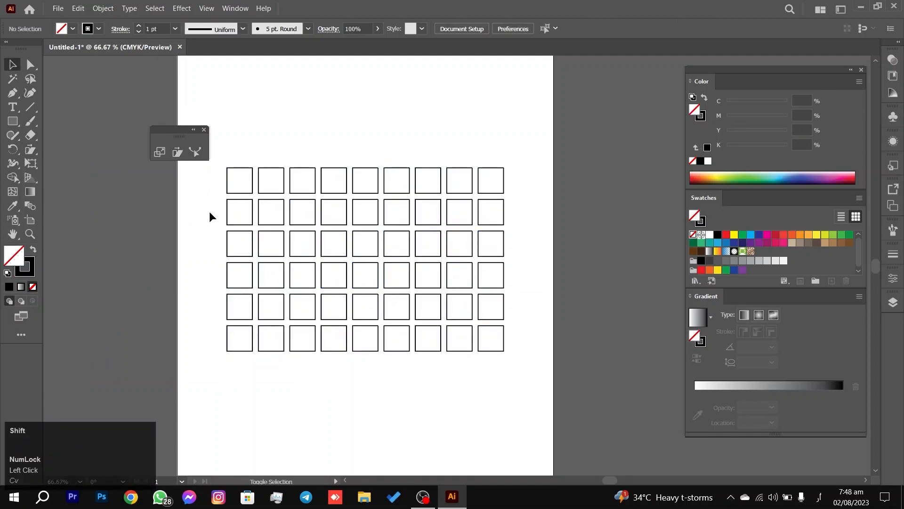
key(ctrl+shift+z)
click(142, 368)
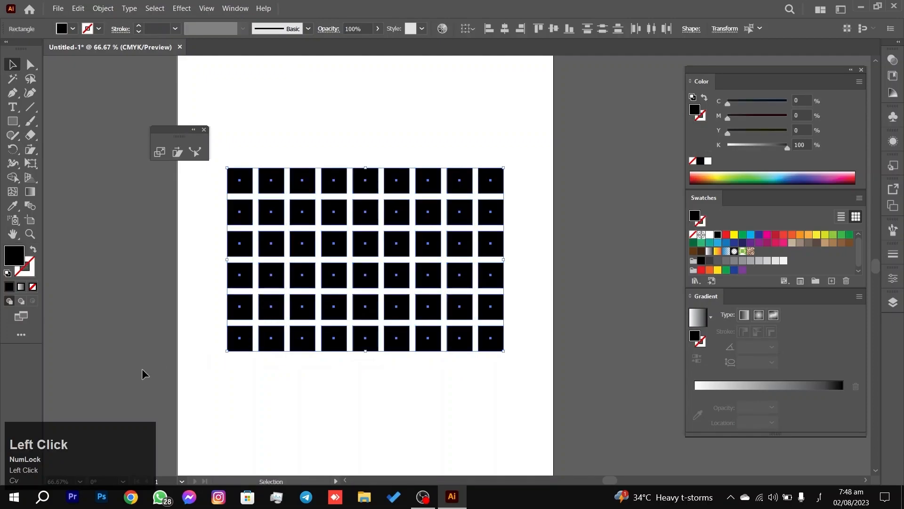
Step: Shear the whole grid of black squares horizontally about its center so it slants to the right, and deselect it
drag(214, 352, 521, 143)
click(178, 151)
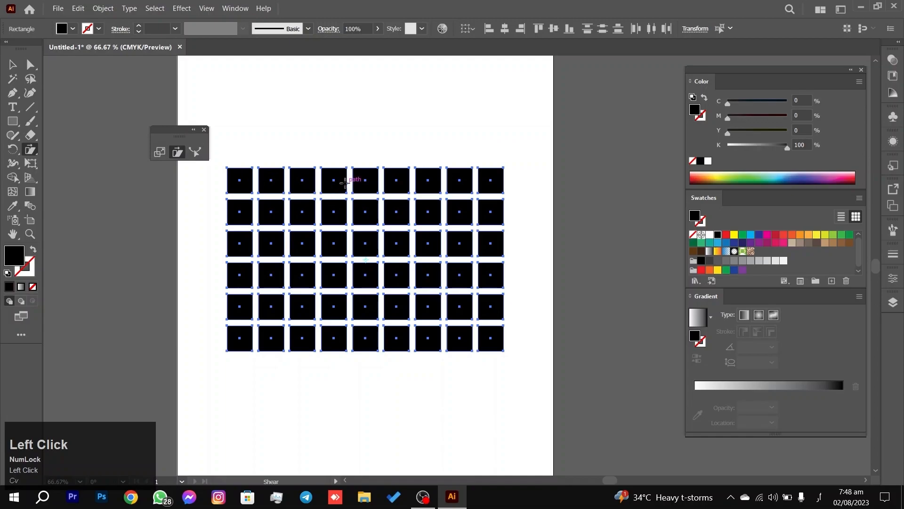
drag(353, 166, 388, 164)
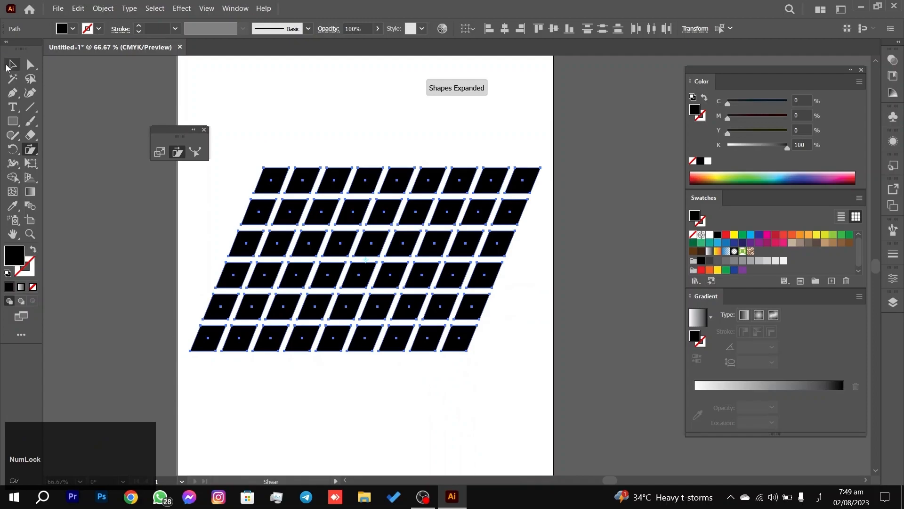
click(11, 65)
click(170, 368)
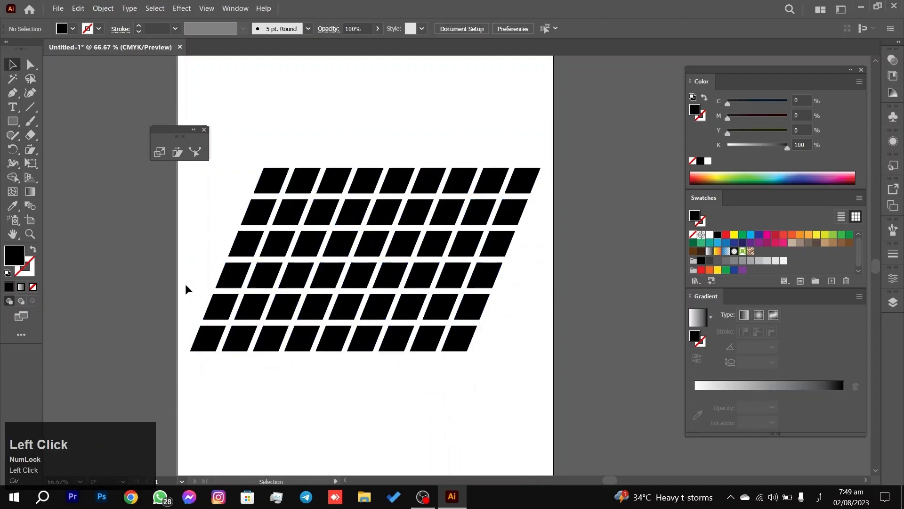
Step: Group all the slanted squares and move the group slightly upward
drag(189, 400, 599, 134)
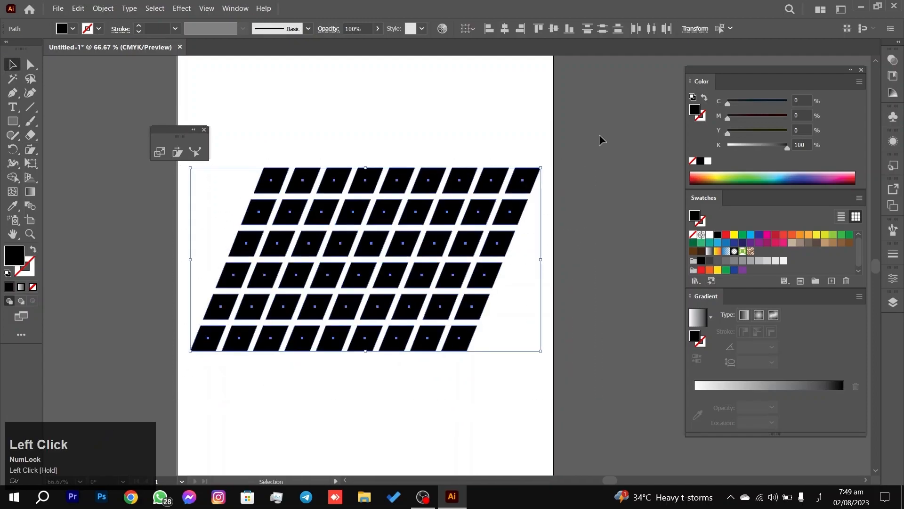
key(ctrl+g)
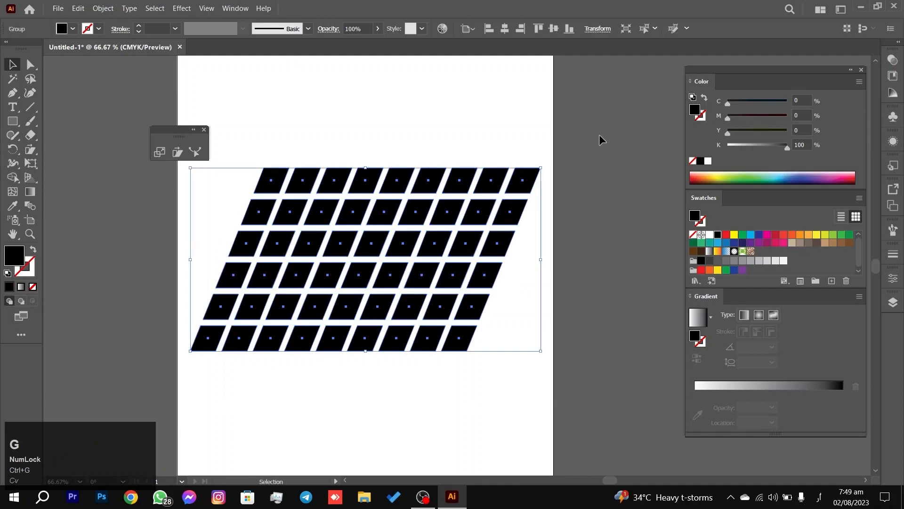
click(599, 139)
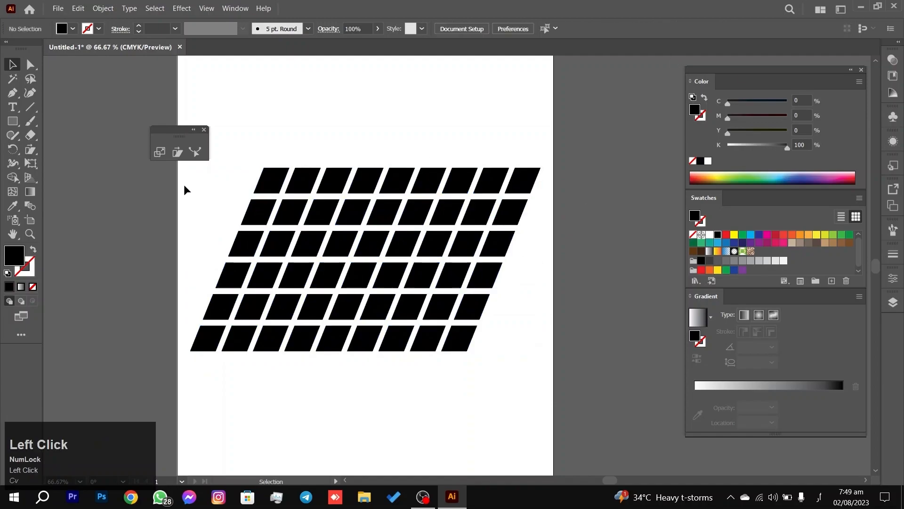
drag(274, 140, 560, 186)
click(615, 160)
mouse_move(469, 265)
mouse_down()
mouse_move(492, 231)
mouse_move(456, 278)
mouse_move(506, 269)
mouse_move(476, 252)
mouse_up()
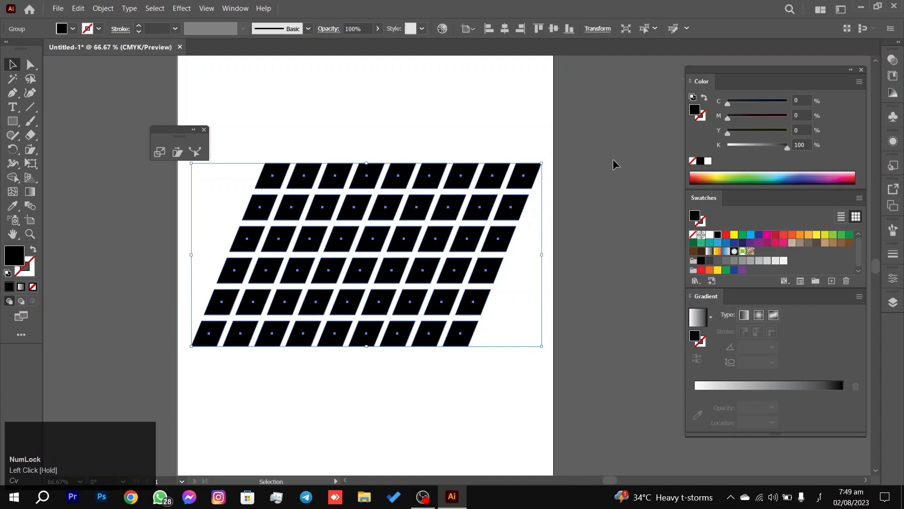
Step: Ungroup the slanted grid and delete it to empty the artboard
click(609, 138)
click(502, 199)
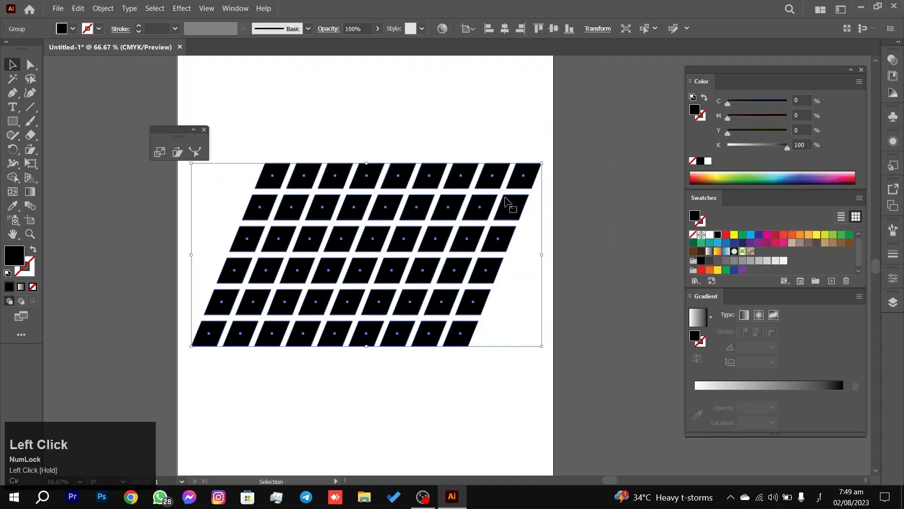
key(ctrl+shift+g)
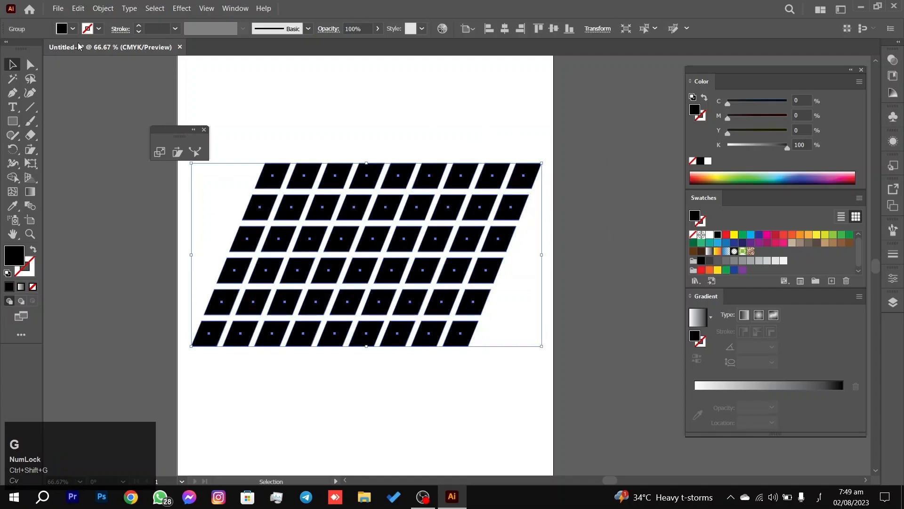
key(Delete)
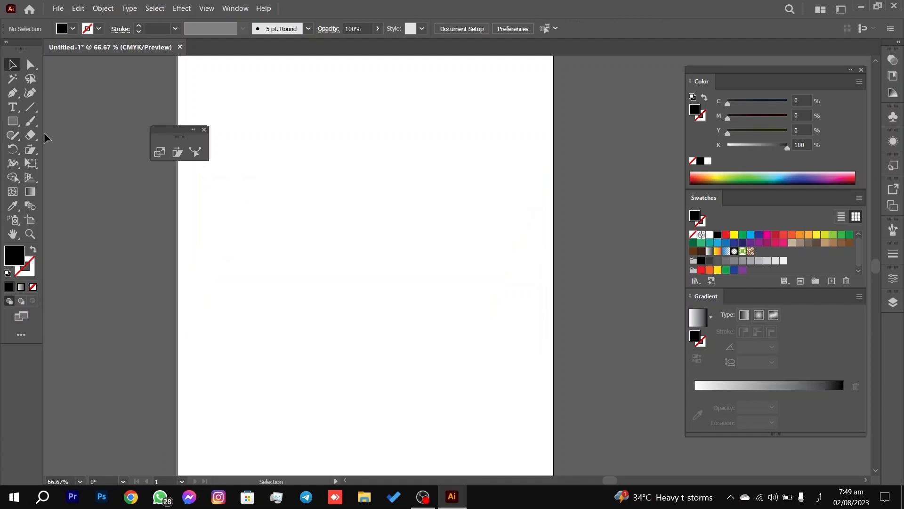
click(18, 121)
drag(271, 181, 416, 325)
click(7, 65)
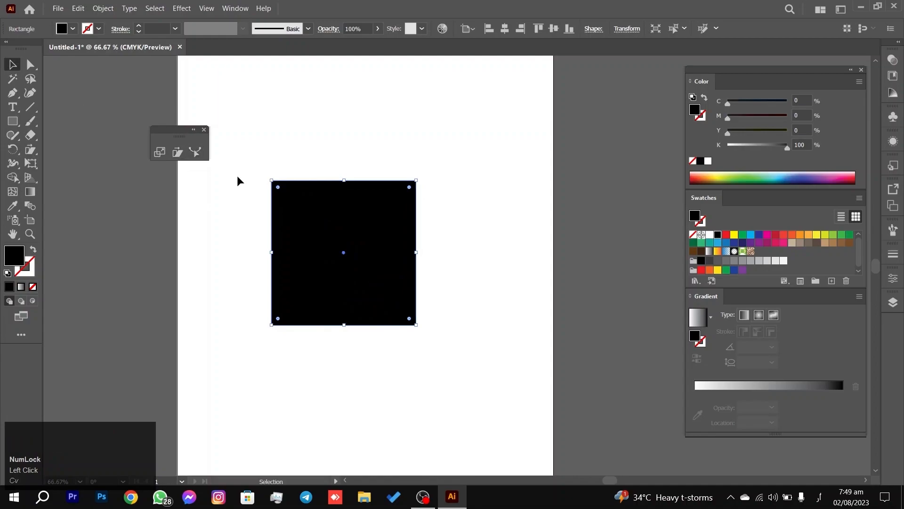
key(Delete)
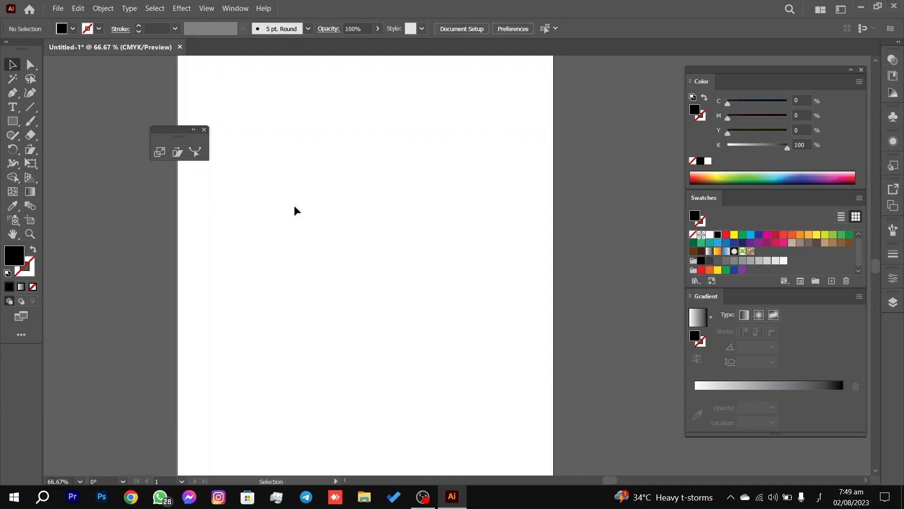
Step: Draw a tall black rectangle, about twice as high as it is wide, slightly left of the artboard's center
right_click(12, 125)
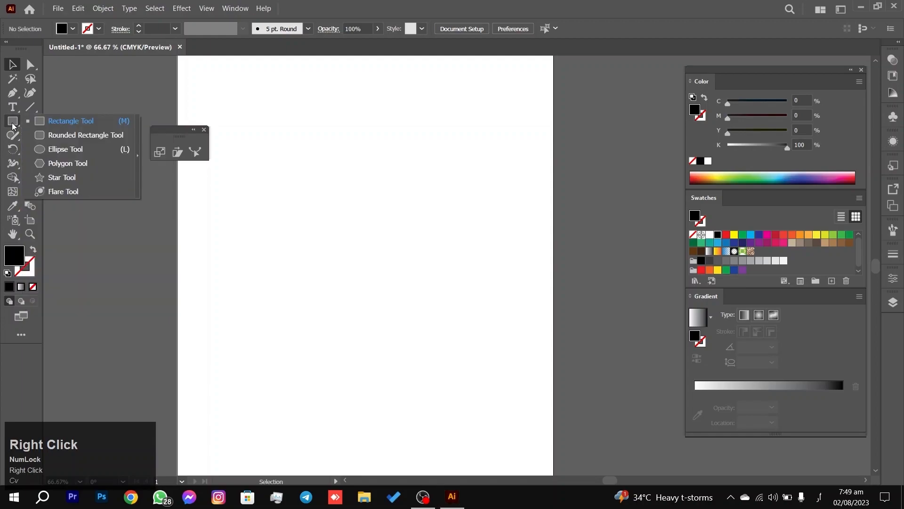
click(54, 115)
drag(267, 137, 383, 372)
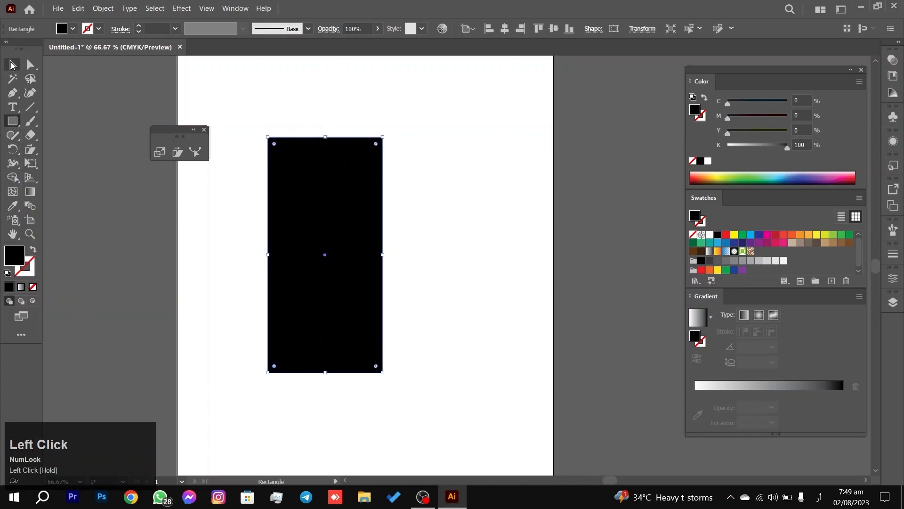
click(13, 65)
Step: Add an anchor point with the Pen tool to the rectangle's right and left edges, both at about Y 292 pt
click(12, 94)
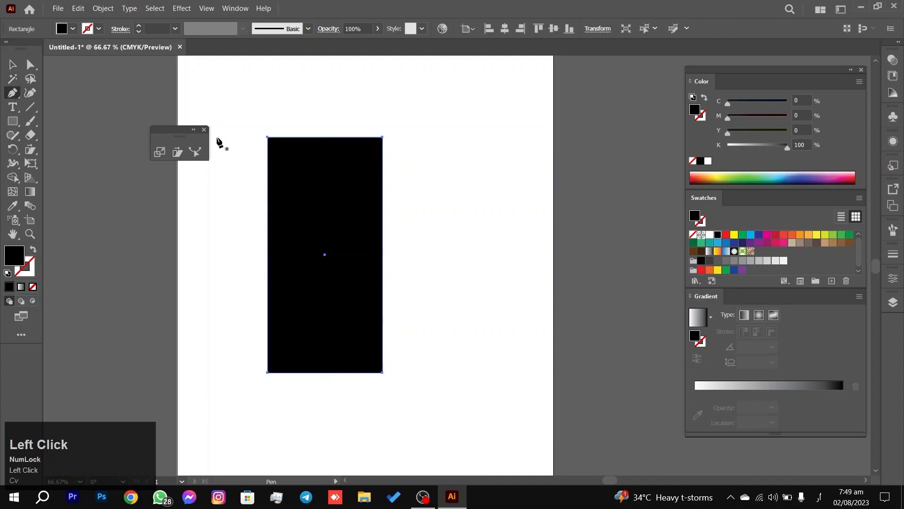
scroll(375, 163, up, 2)
scroll(374, 164, down, 2)
right_click(18, 90)
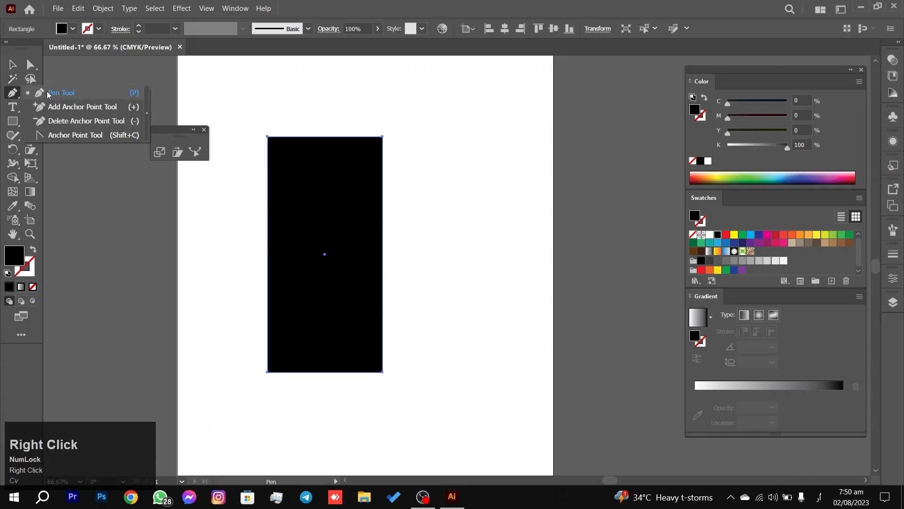
click(81, 94)
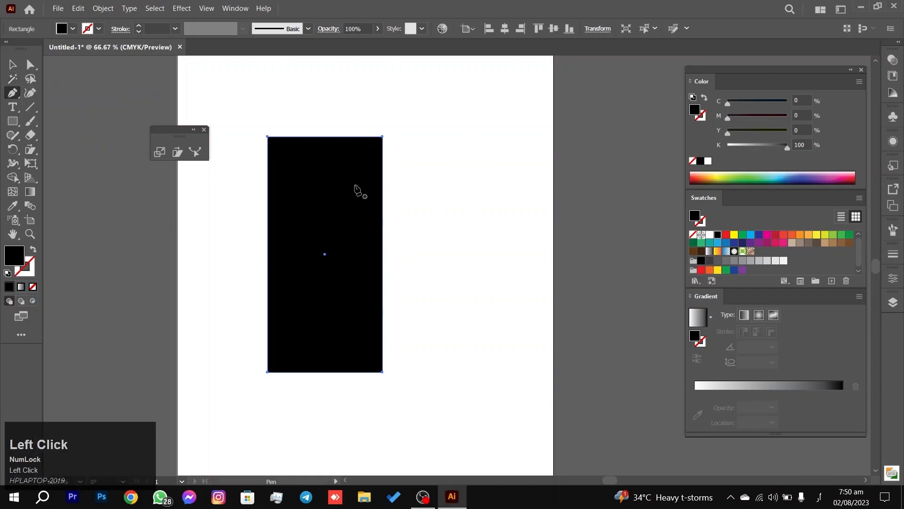
click(383, 191)
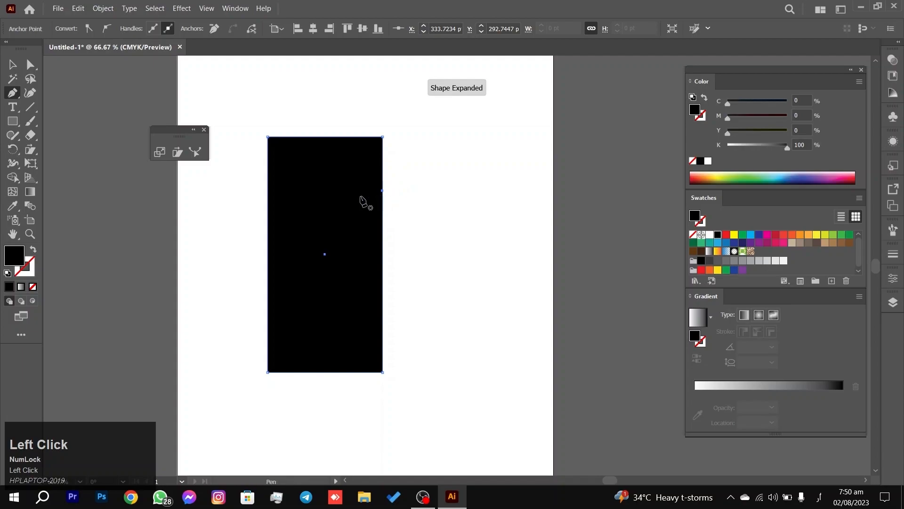
click(268, 191)
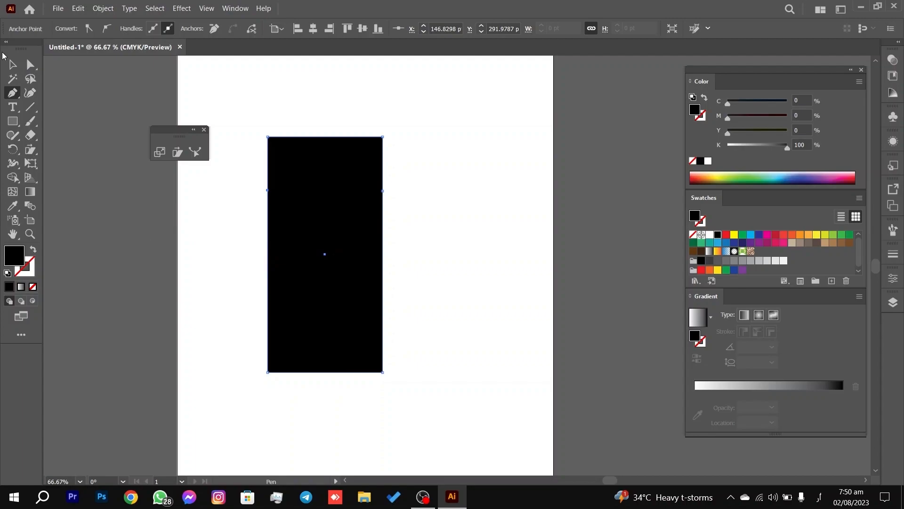
Step: Pull the left edge's added anchor point outward about 39 pt and remove the added point from the right edge
click(31, 64)
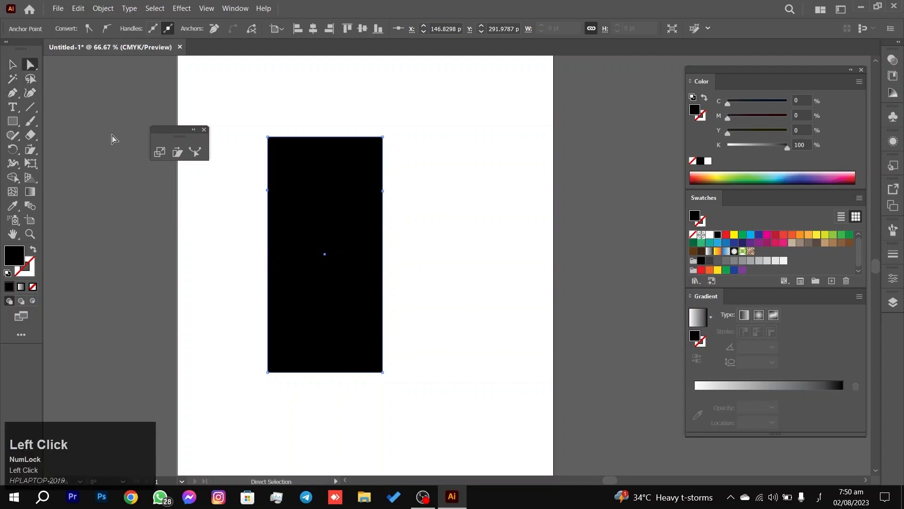
drag(238, 230, 244, 192)
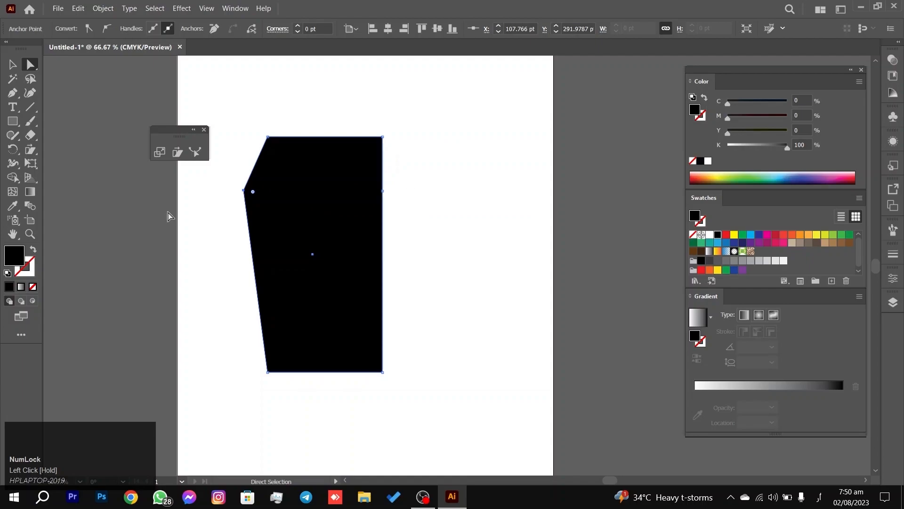
click(13, 93)
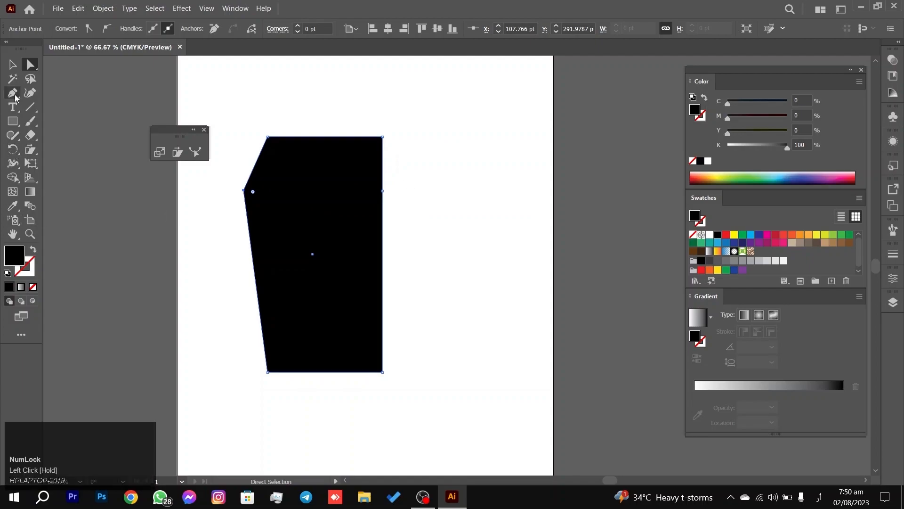
click(383, 194)
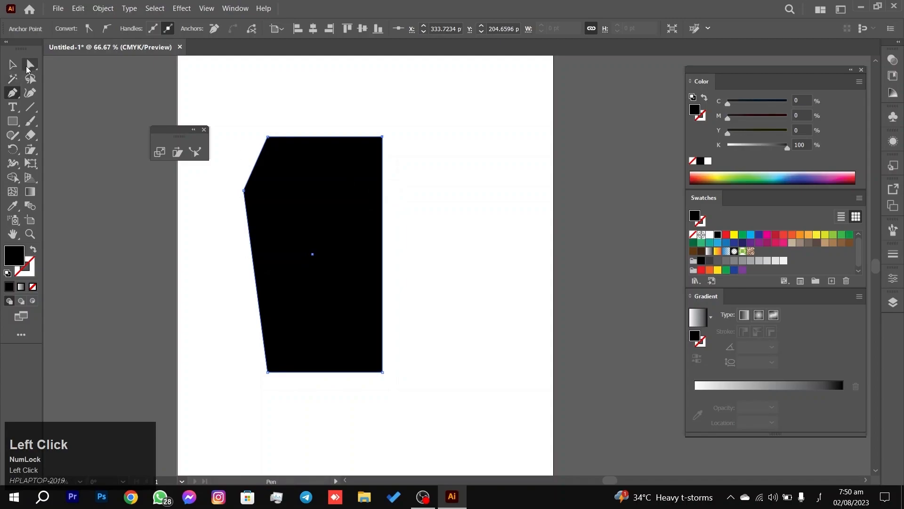
Step: Convert the pulled-out left anchor point to a smooth curve with the Anchor Point tool, using short, nearly vertical handles
click(30, 65)
drag(224, 213, 258, 177)
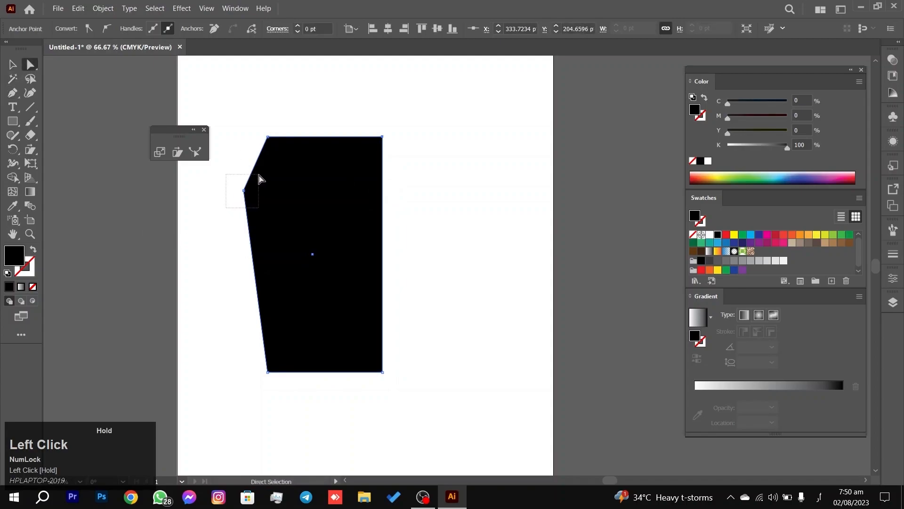
right_click(18, 121)
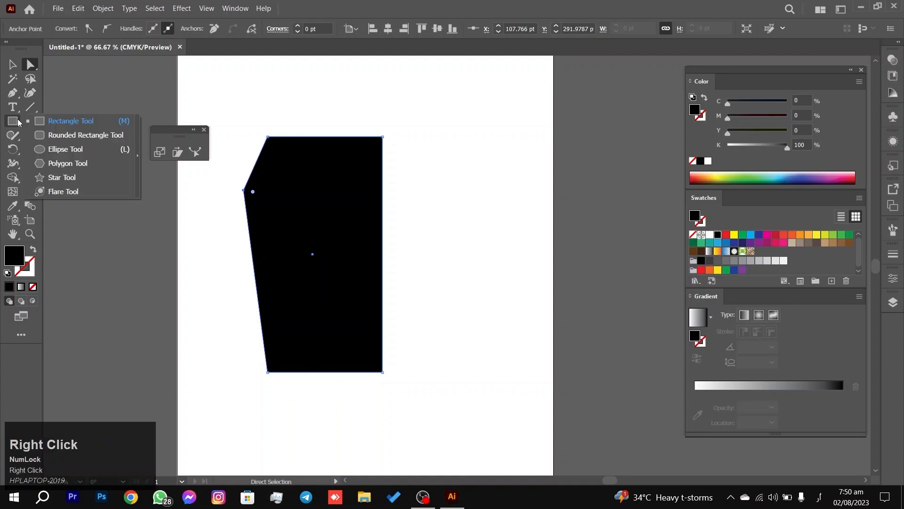
right_click(13, 93)
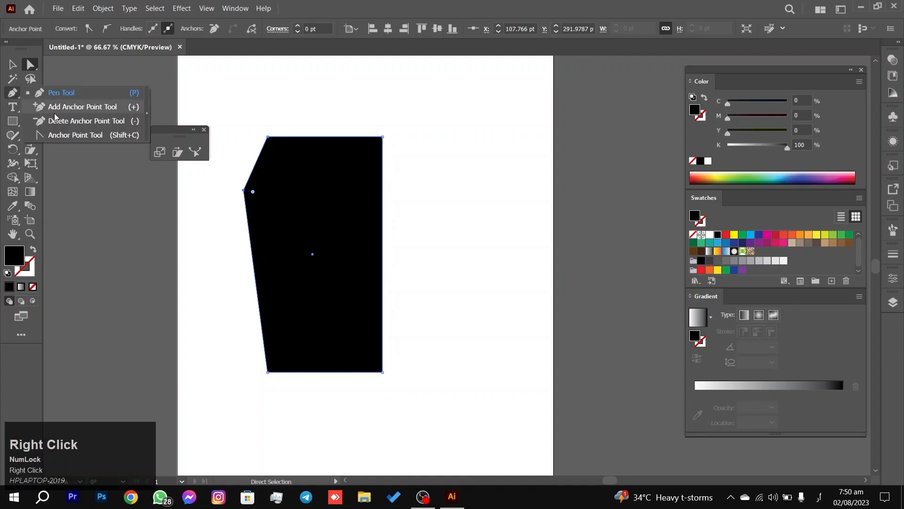
click(73, 137)
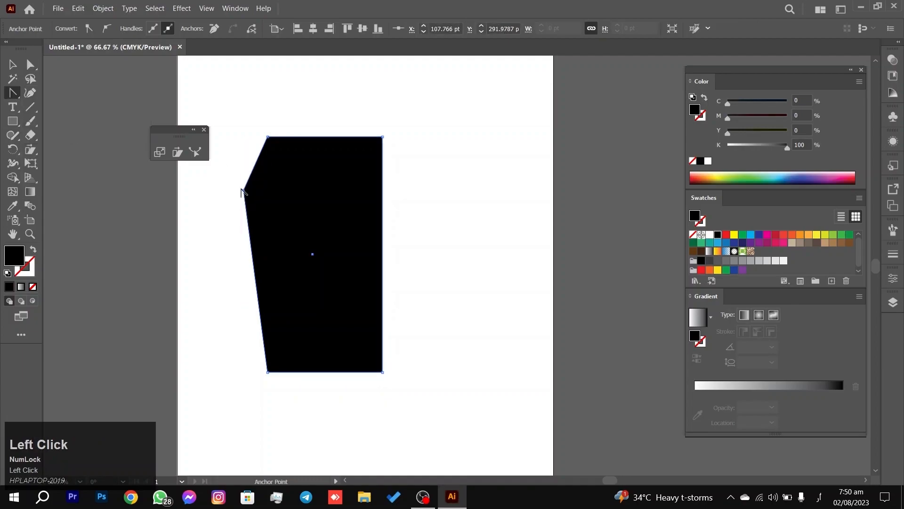
drag(243, 190, 246, 165)
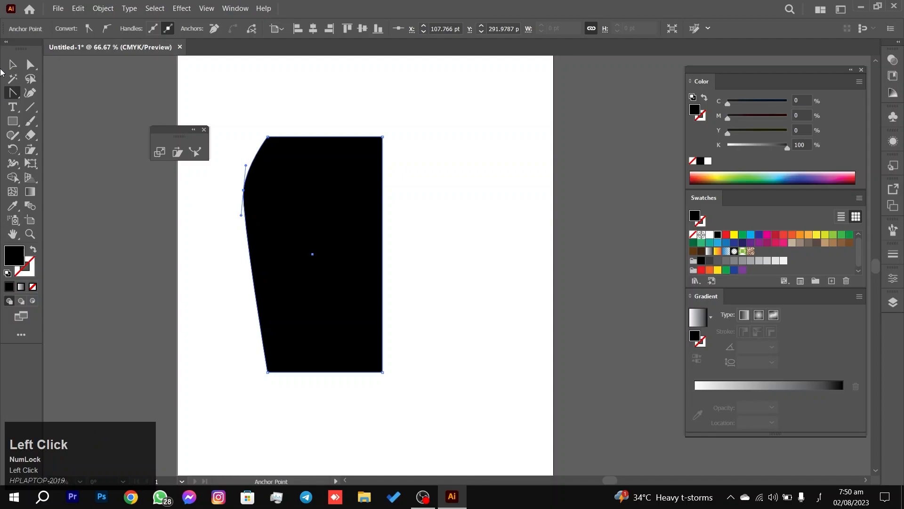
Step: Select the whole shape and undo the curve, the right point's removal and the left point's shift to restore the straight-sided rectangle
click(7, 68)
click(114, 327)
drag(170, 356, 446, 278)
drag(440, 396, 437, 399)
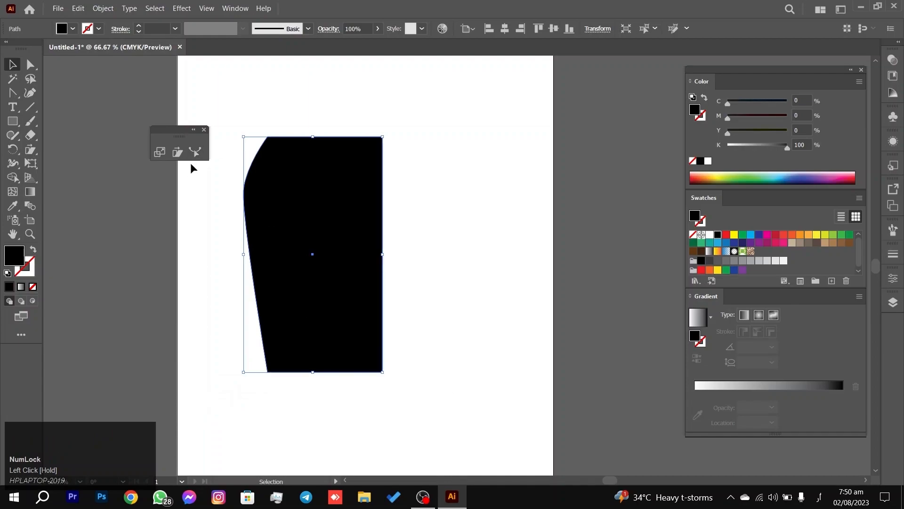
key(ctrl+z)
key(ctrl+z)
key(ctrl+z)
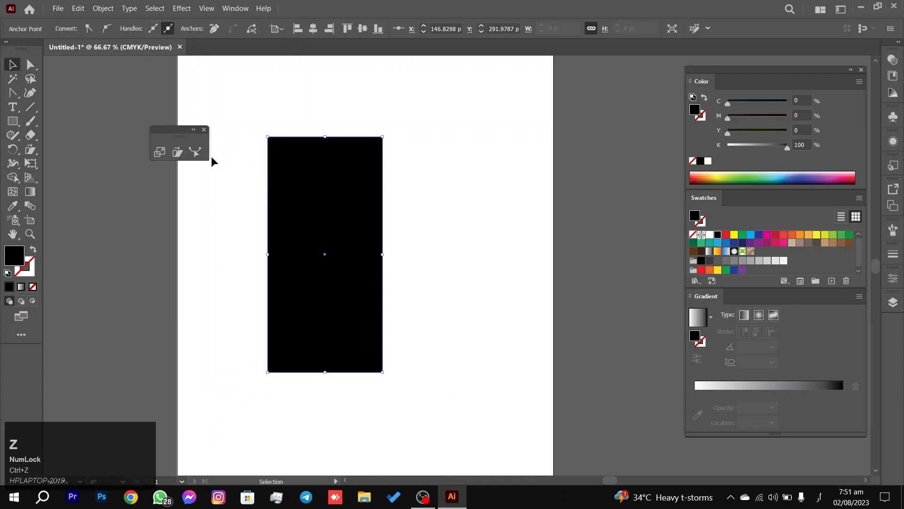
Step: Undo the added anchor points on the side edges and keep the plain four-corner rectangle
key(ctrl+z)
key(ctrl+z)
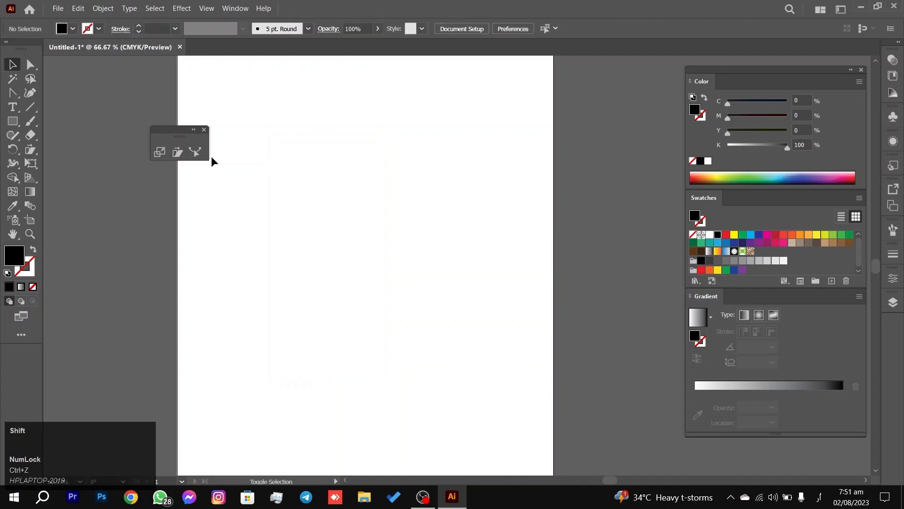
key(ctrl+shift+z)
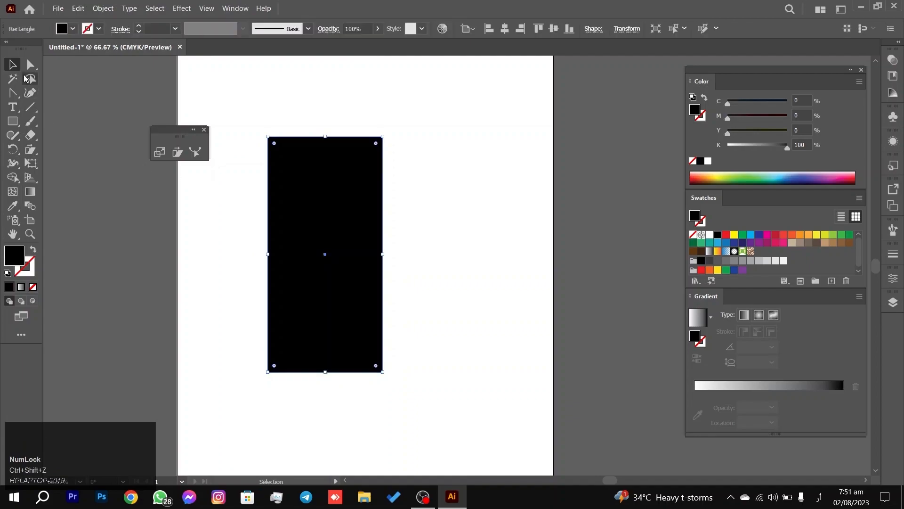
Step: Try adding an anchor point to the rectangle's left edge at Y 285 pt with the Pen tool
right_click(12, 94)
click(59, 91)
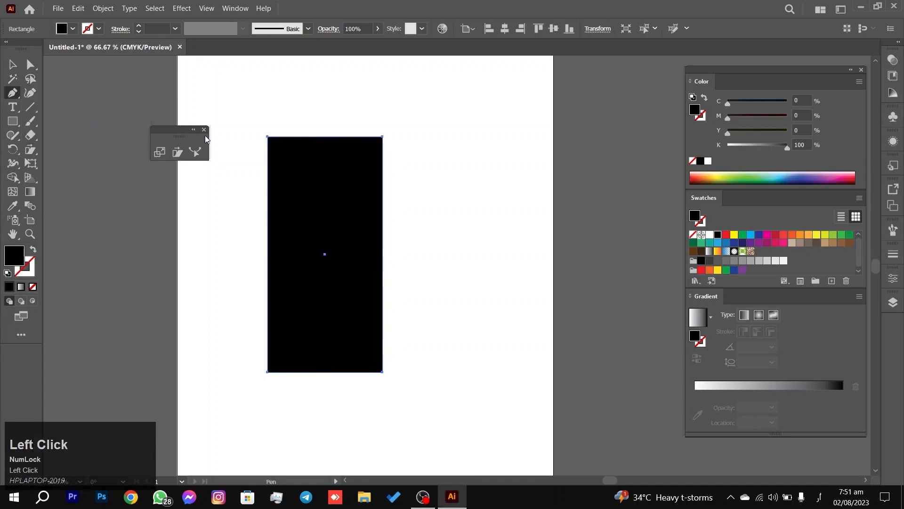
scroll(240, 177, up, 2)
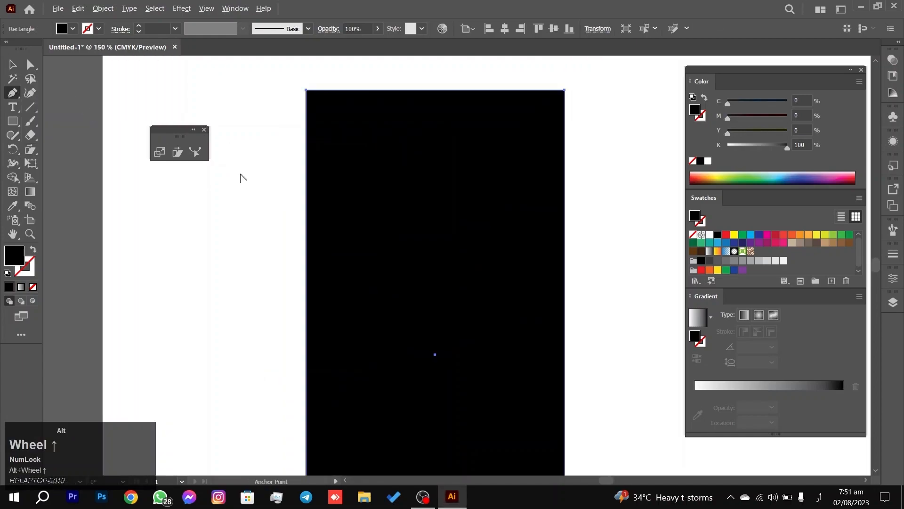
click(306, 201)
scroll(365, 254, down, 2)
drag(404, 252, 388, 188)
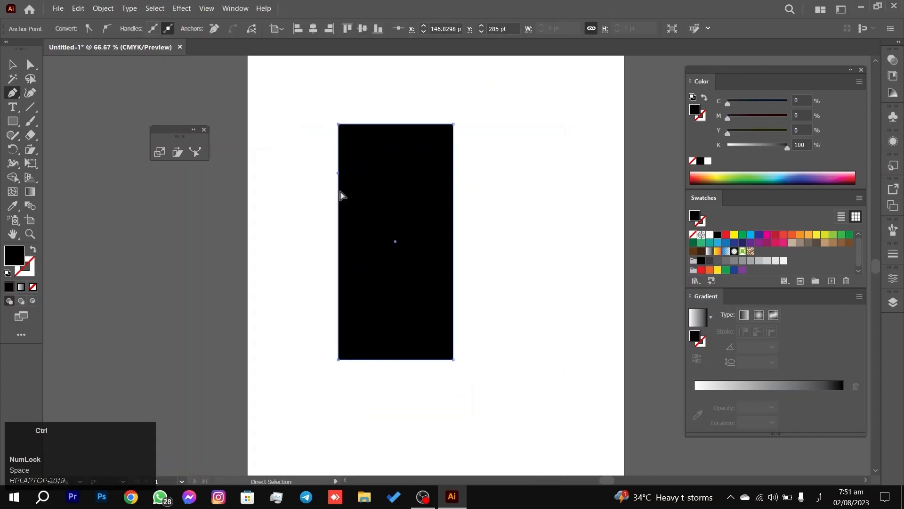
key(ctrl+z)
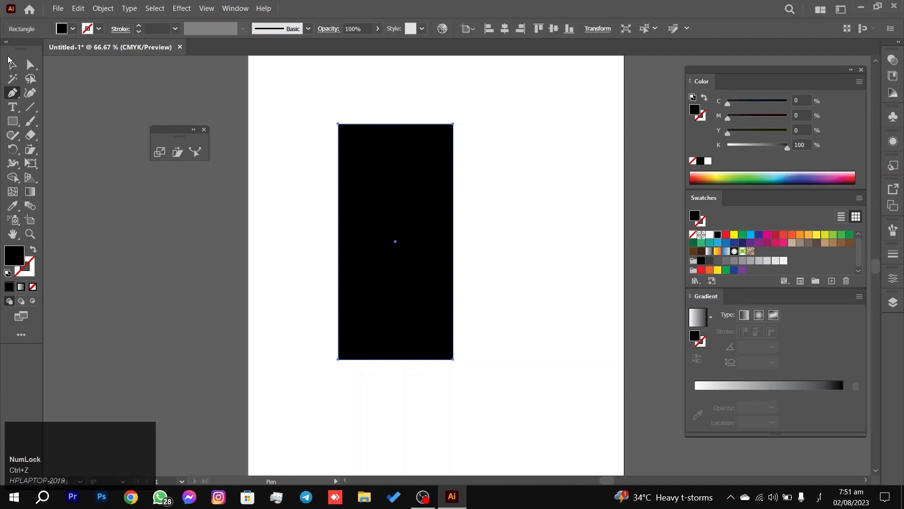
Step: Bow the rectangle's left and right edges outward in their upper part with the Reshape tool, to a total width of about 265 pt
click(30, 64)
click(191, 243)
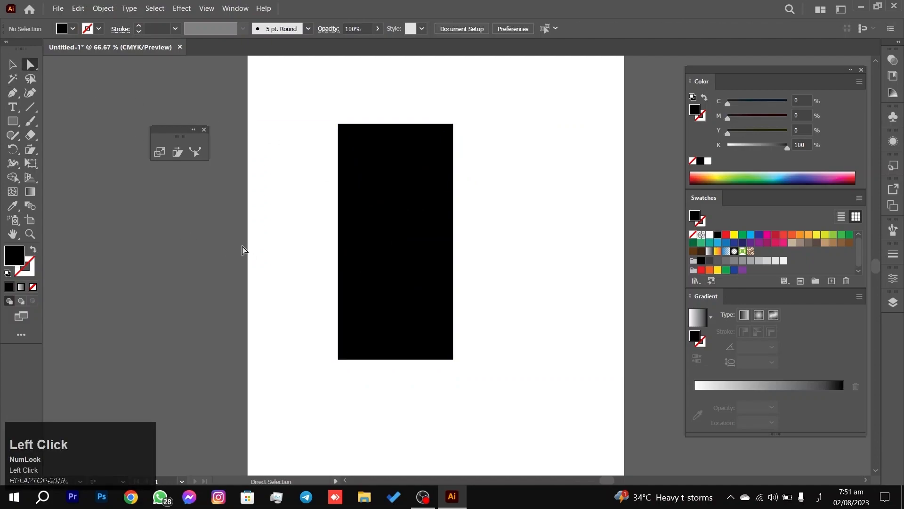
click(394, 234)
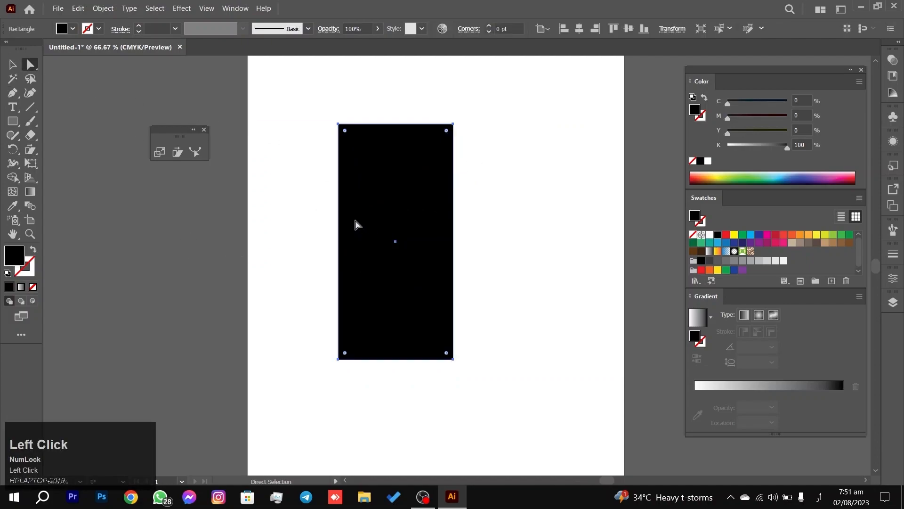
drag(264, 187, 347, 220)
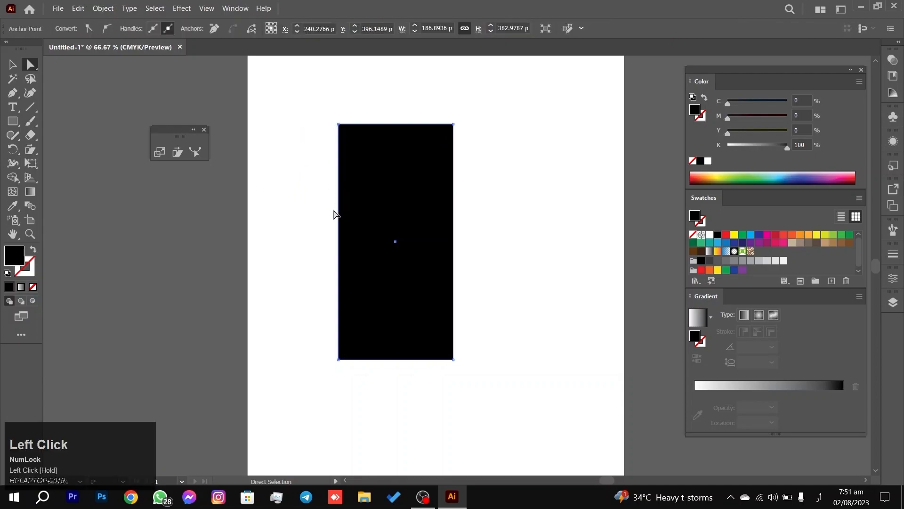
drag(272, 208, 349, 228)
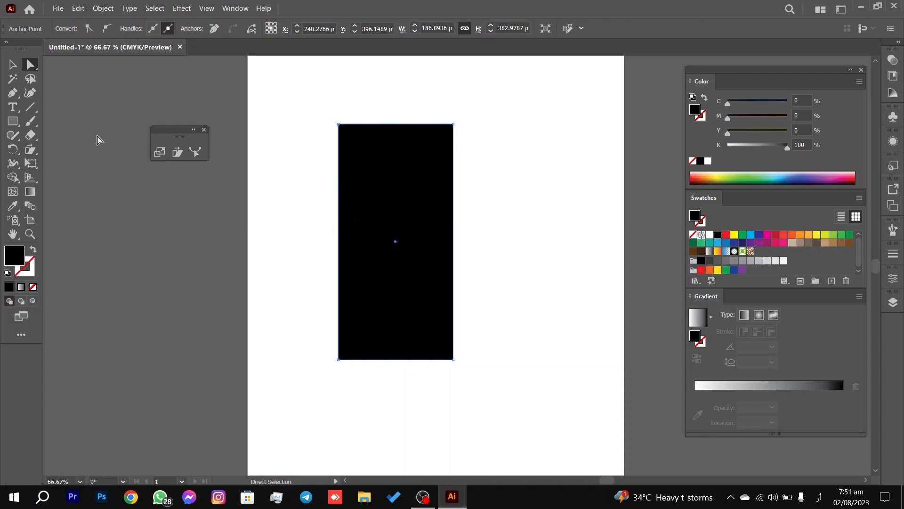
click(195, 151)
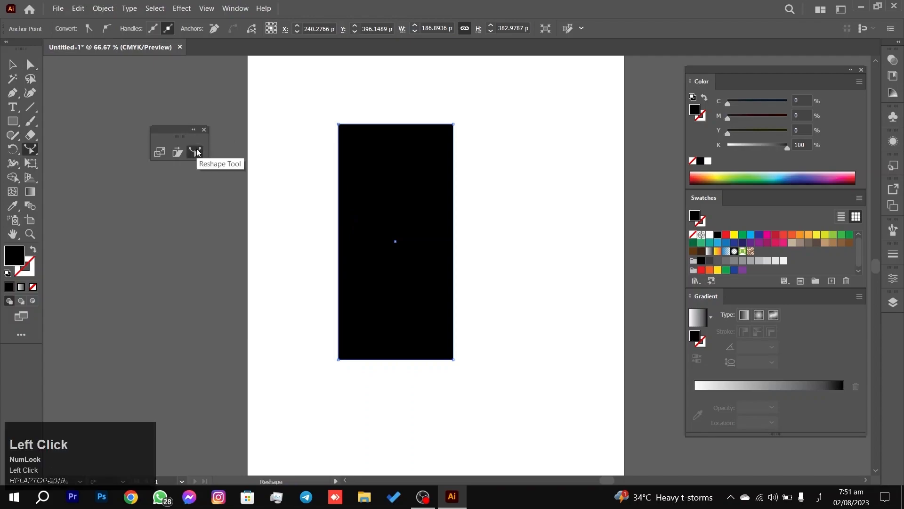
drag(339, 193, 317, 193)
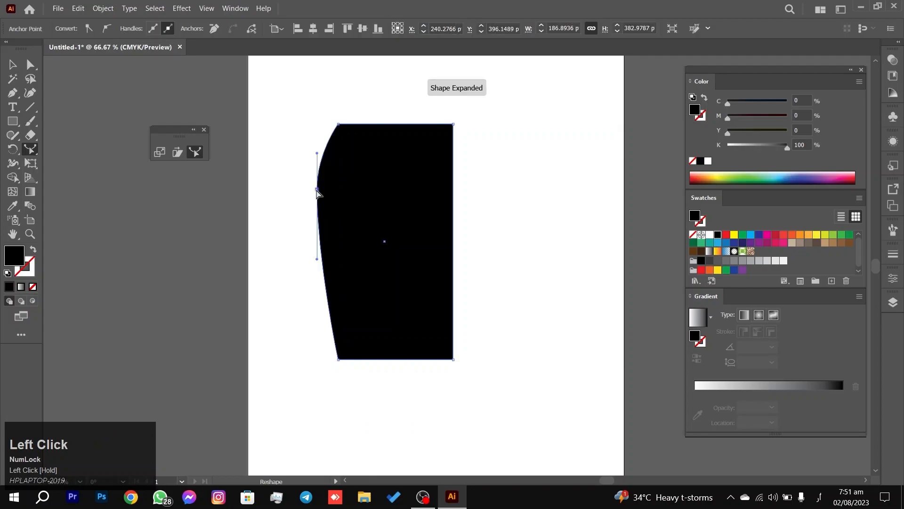
drag(454, 190, 480, 185)
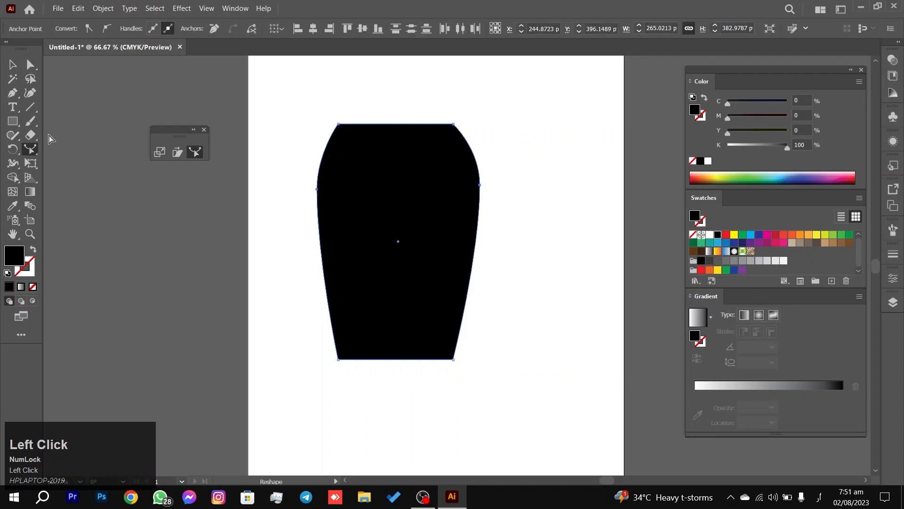
Step: Add an anchor point on the shape's bottom edge with the Reshape tool and try pulling it down about 27 pt
drag(255, 380, 537, 354)
click(408, 359)
drag(409, 359, 405, 375)
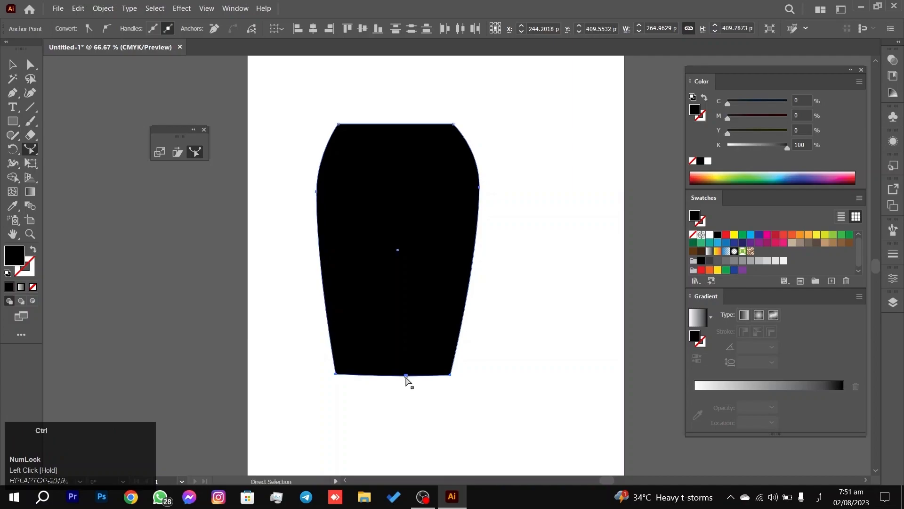
key(ctrl+z)
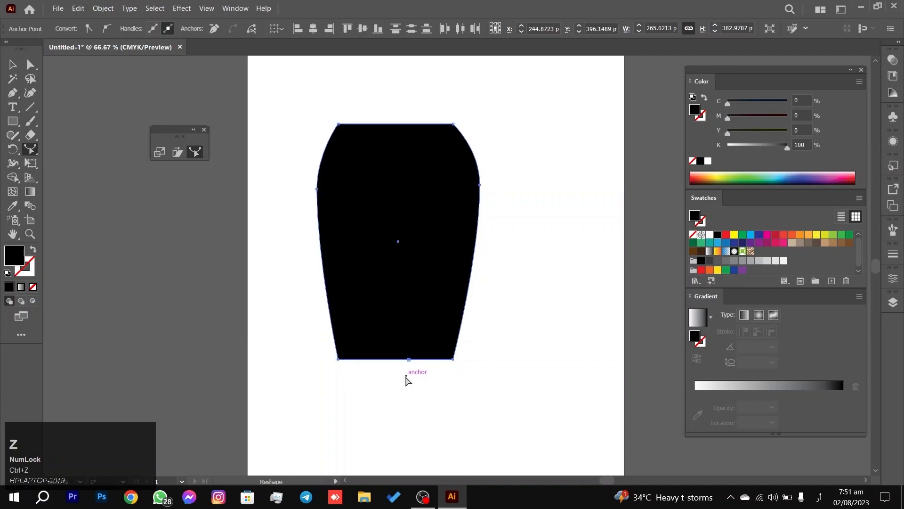
Step: Select the reshaped path with the Direct Selection tool and with the Selection tool to examine its anchor points and bounding box
click(478, 151)
key(space)
drag(504, 97, 510, 169)
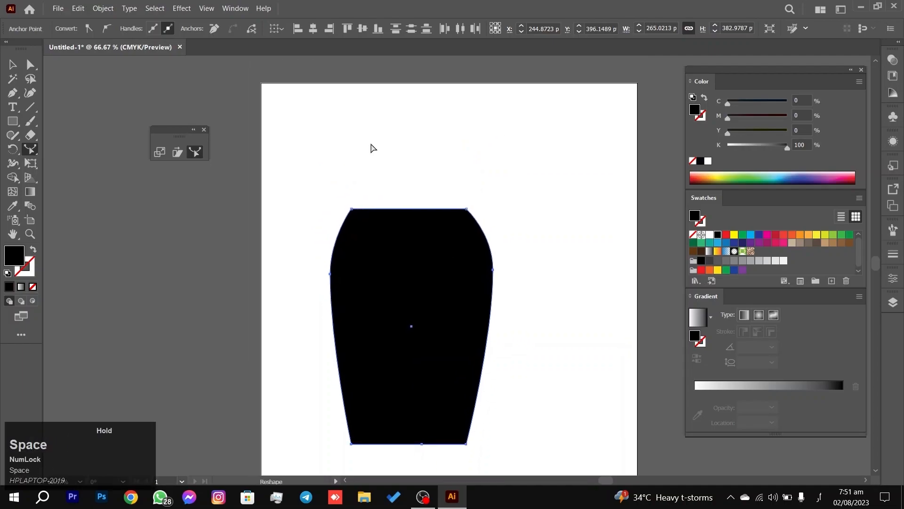
click(31, 63)
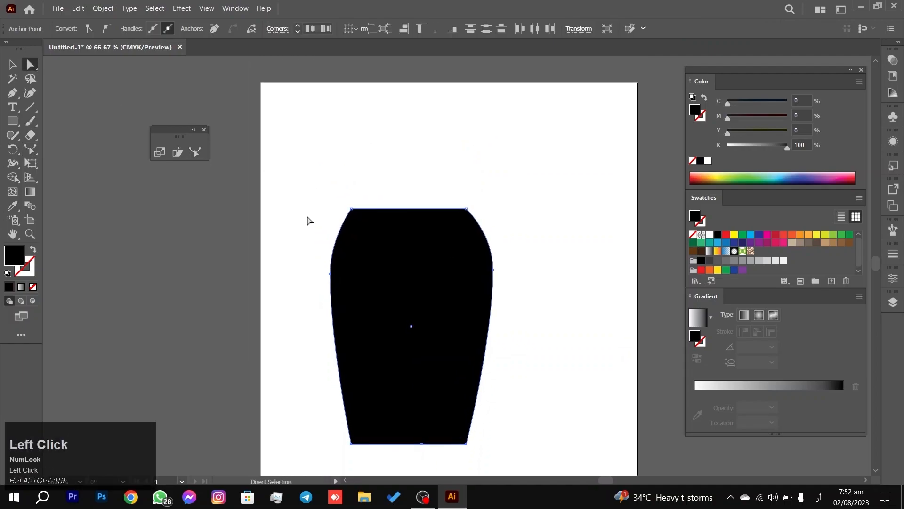
click(333, 217)
scroll(441, 249, down, 3)
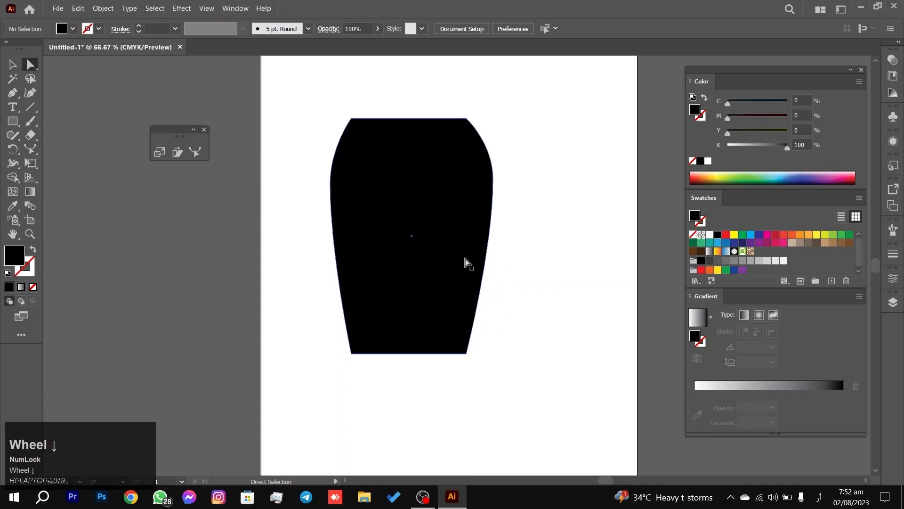
drag(292, 108, 559, 180)
click(561, 83)
drag(560, 79, 263, 369)
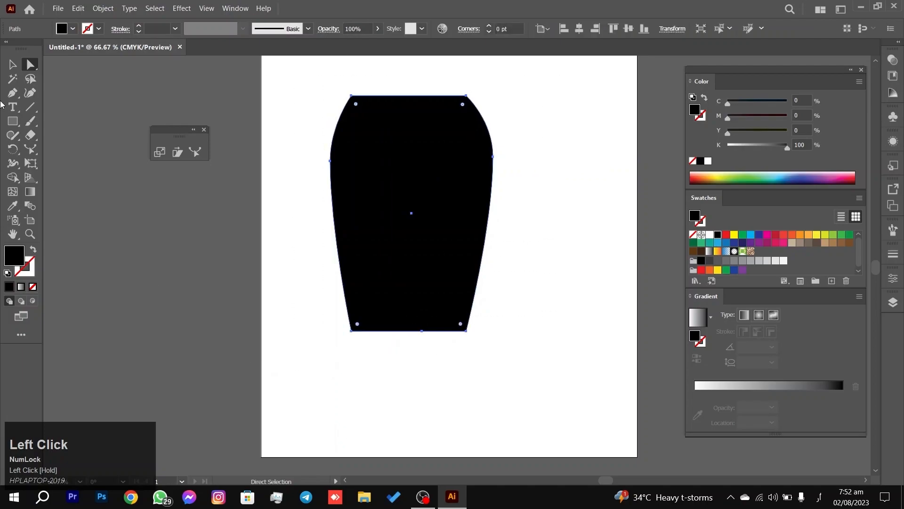
click(14, 64)
click(292, 257)
click(481, 202)
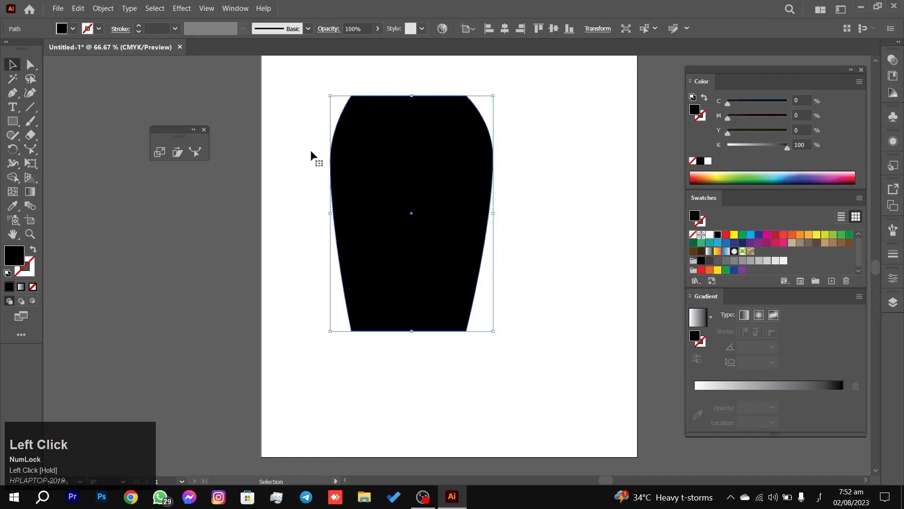
Step: Draw a black square across the artboard's left edge and shear it about its center into a tall, narrow slanted shape
click(13, 121)
drag(159, 226, 301, 369)
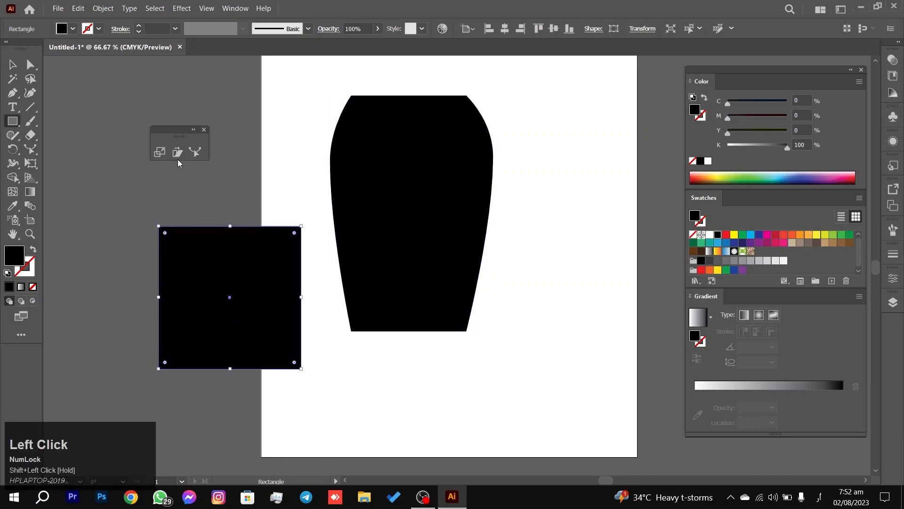
click(177, 152)
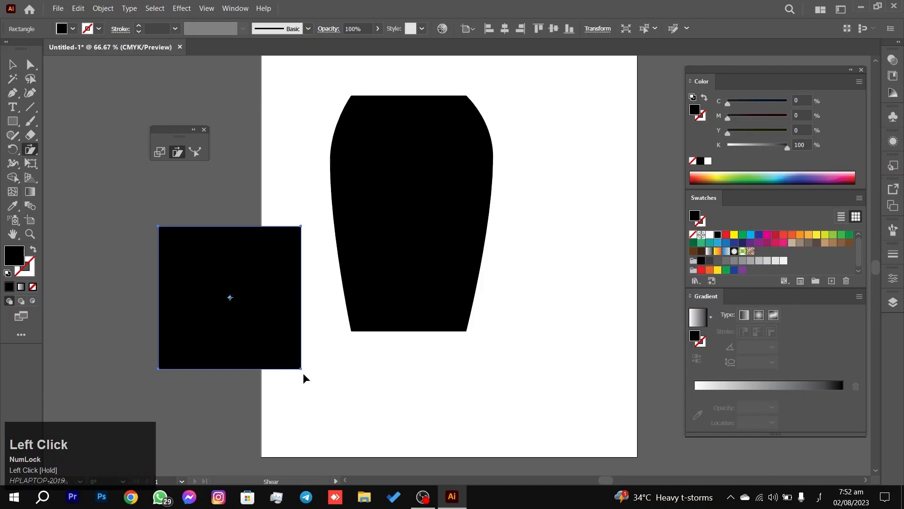
drag(301, 369, 231, 295)
drag(245, 329, 274, 231)
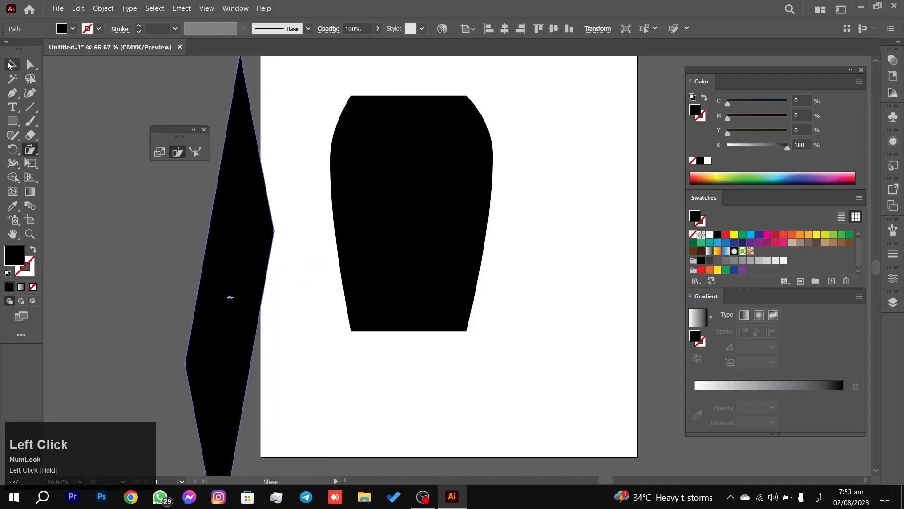
Step: Delete the sheared shape beside the reshaped path
click(11, 65)
drag(202, 239, 259, 291)
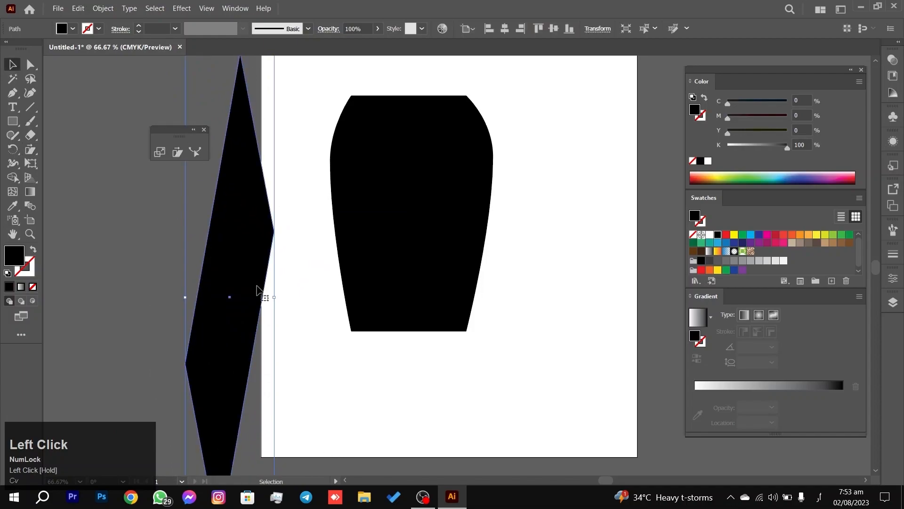
key(Delete)
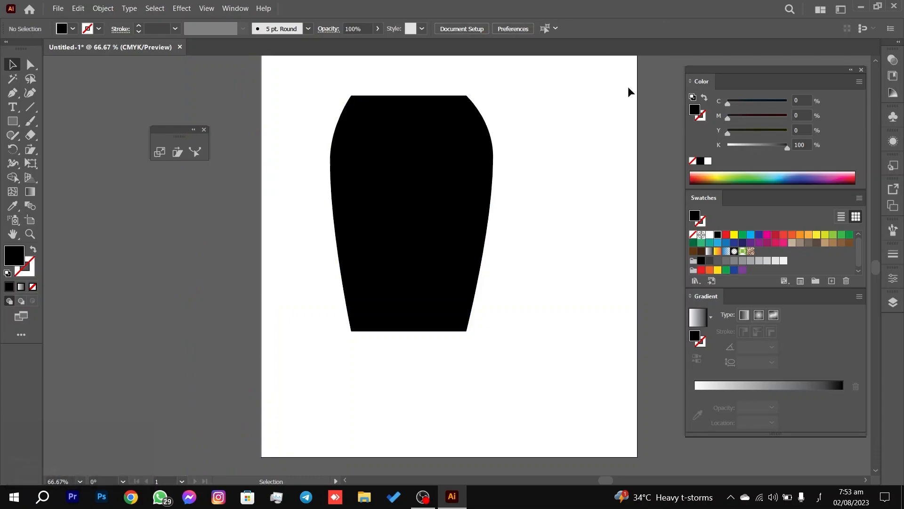
Step: Select the reshaped path, activate the Scale tool on it, and delete the path from the artboard
scroll(541, 191, up, 3)
scroll(541, 191, down, 2)
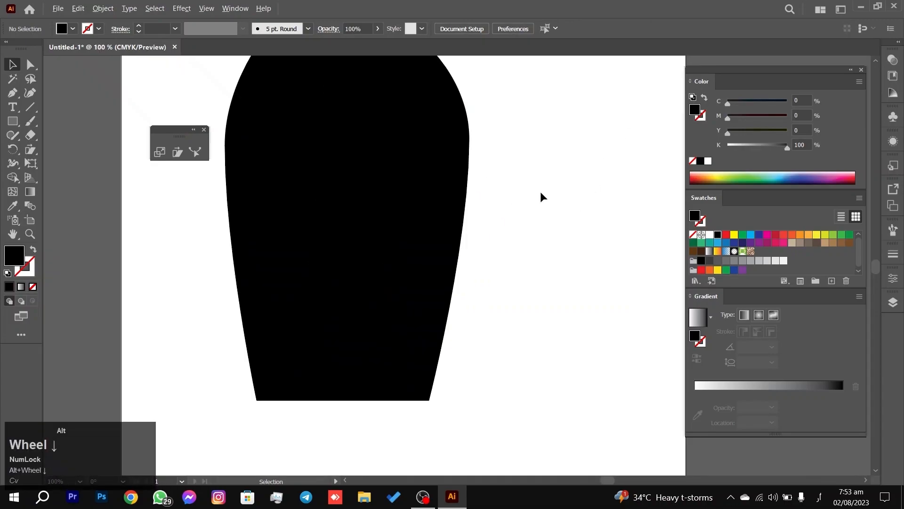
click(537, 188)
scroll(537, 147, down, 1)
drag(537, 147, 479, 303)
mouse_move(458, 229)
mouse_down()
mouse_move(456, 191)
mouse_move(440, 200)
mouse_move(448, 236)
mouse_up()
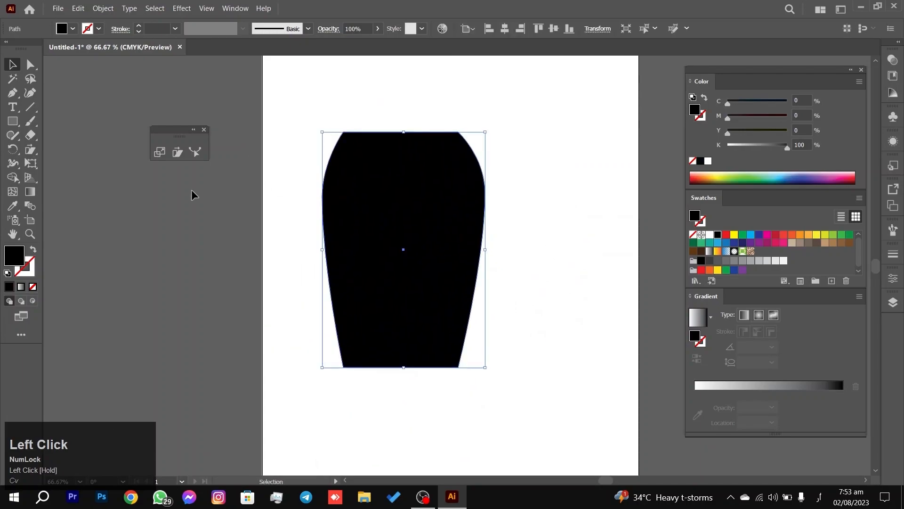
click(163, 151)
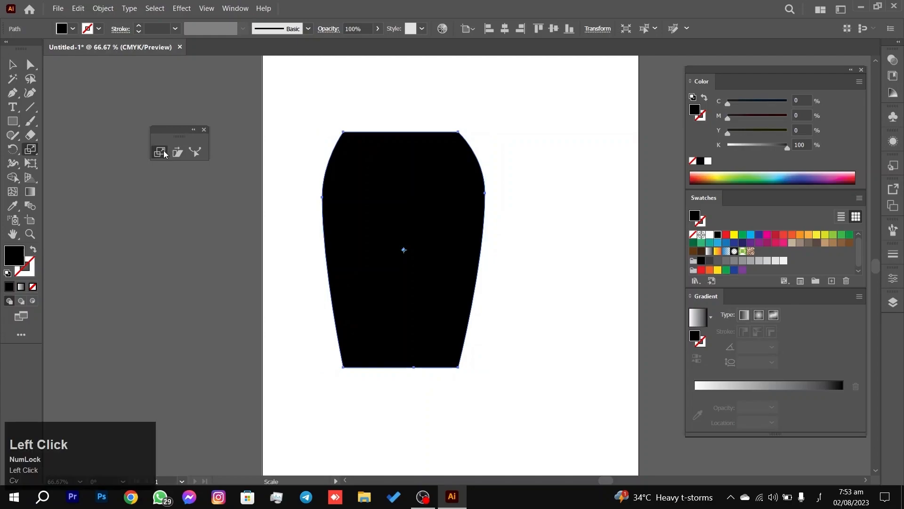
drag(153, 284, 522, 216)
key(Delete)
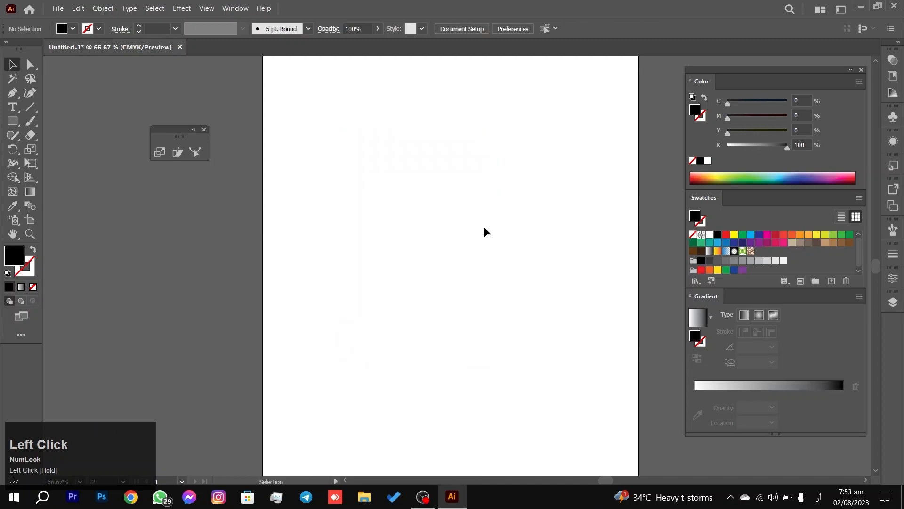
Step: Switch the empty Letter artboard to landscape orientation with the Artboard tool
scroll(480, 234, down, 2)
scroll(480, 234, up, 1)
click(486, 216)
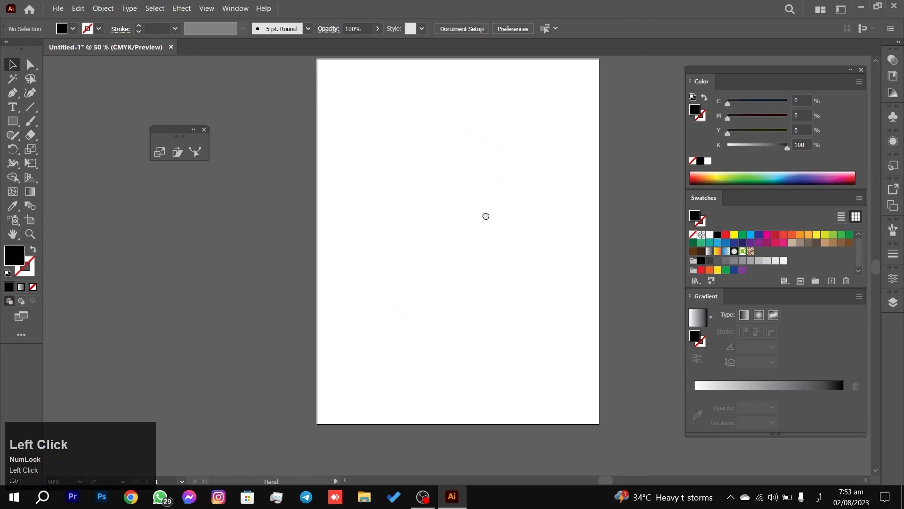
scroll(466, 224, down, 4)
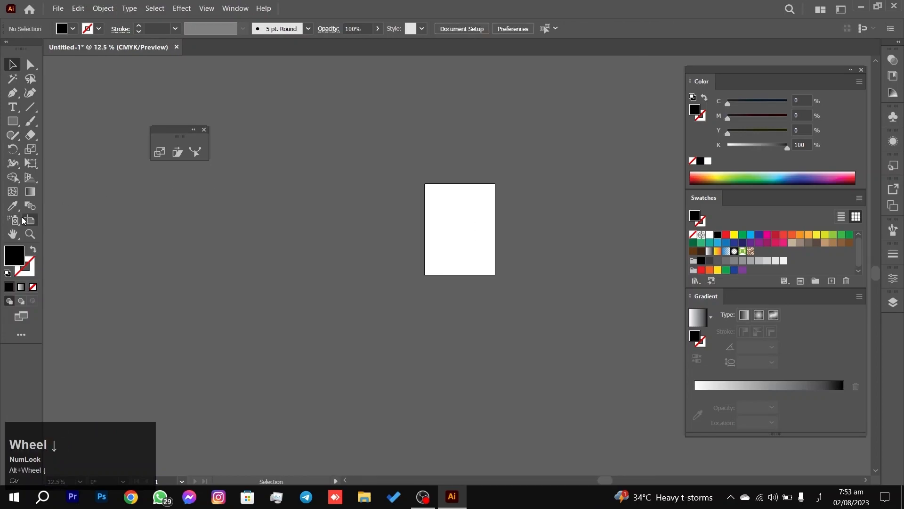
click(30, 220)
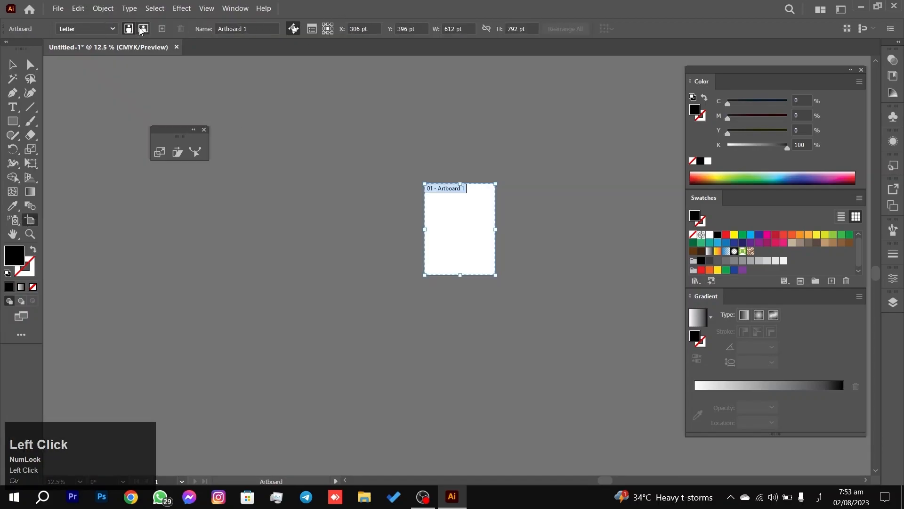
click(142, 29)
click(14, 63)
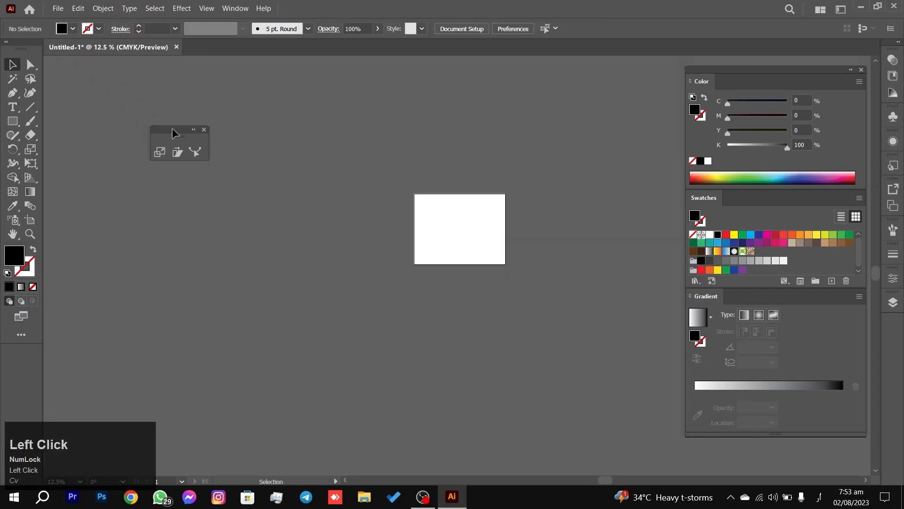
scroll(476, 225, up, 5)
key(space)
drag(491, 186, 485, 190)
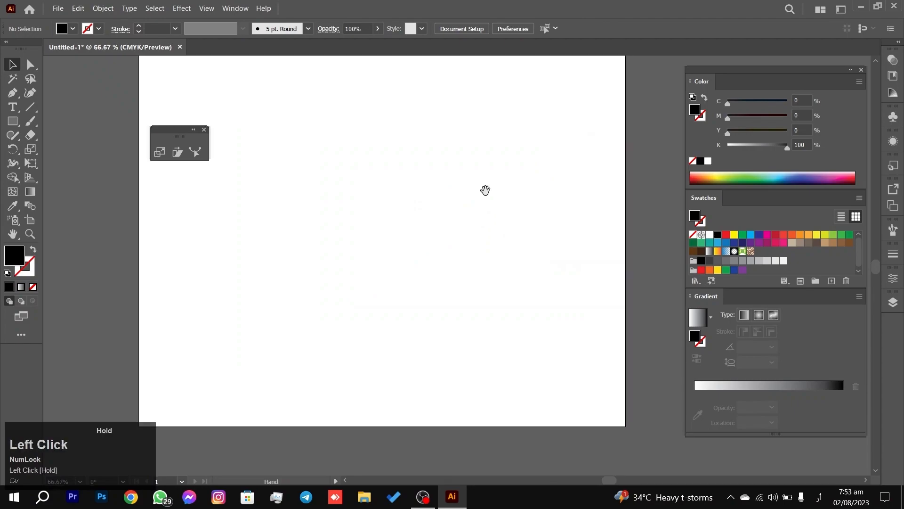
key(space)
drag(501, 123, 499, 147)
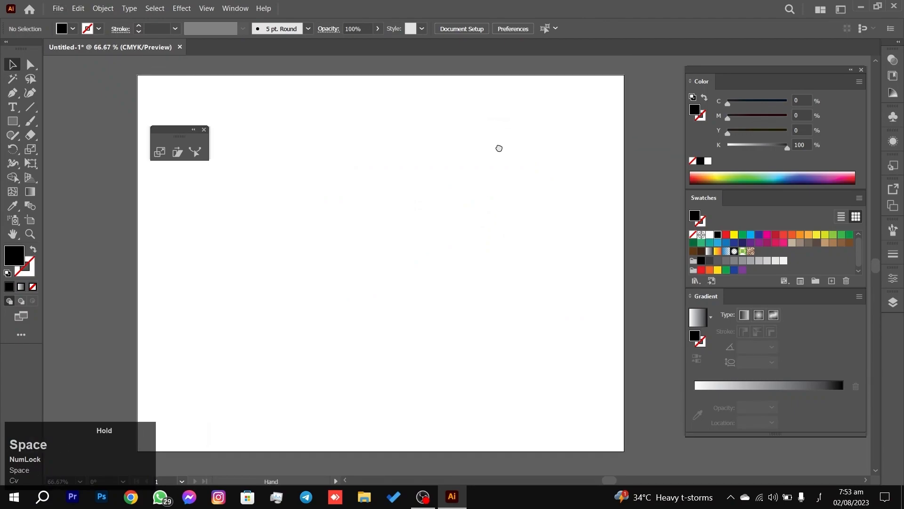
Step: Move the floating Scale tools panel off the artboard into the empty canvas beside it
drag(184, 140, 119, 156)
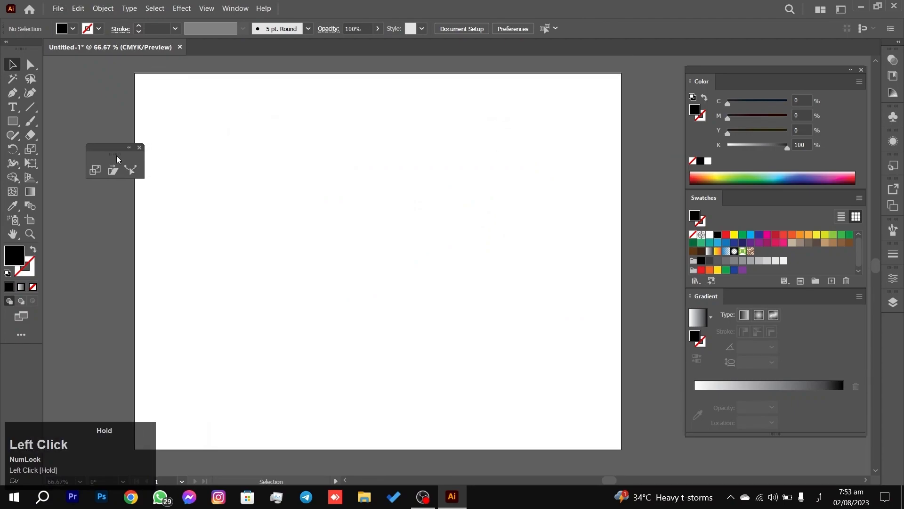
mouse_move(99, 120)
mouse_down()
mouse_move(180, 140)
mouse_move(102, 129)
mouse_up()
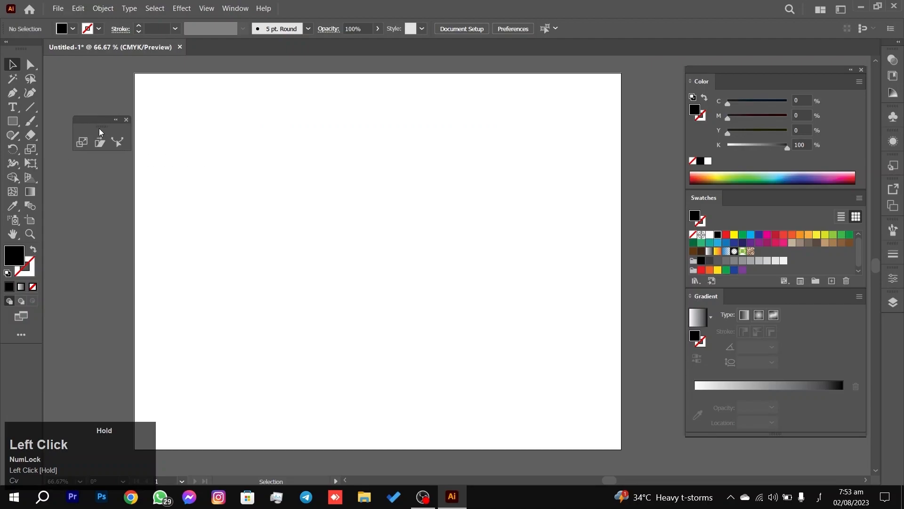
click(12, 120)
drag(291, 149, 441, 329)
key(z)
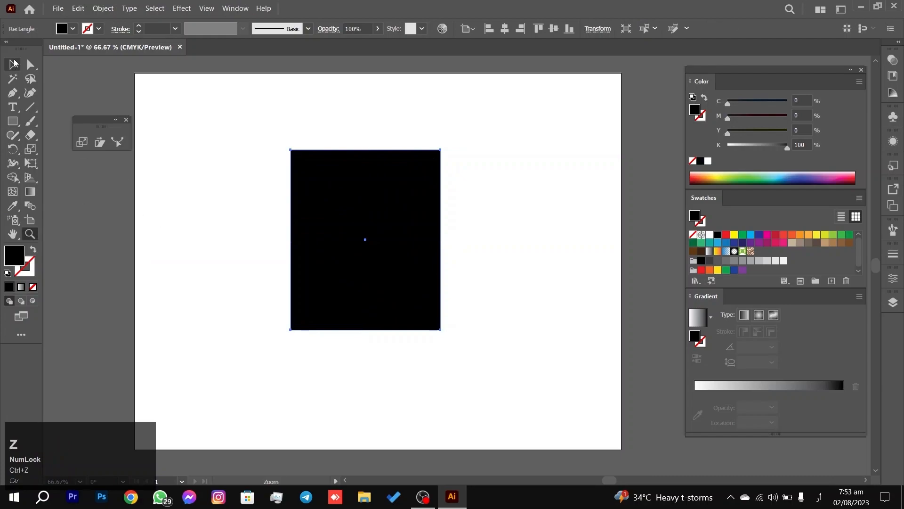
click(14, 63)
click(233, 285)
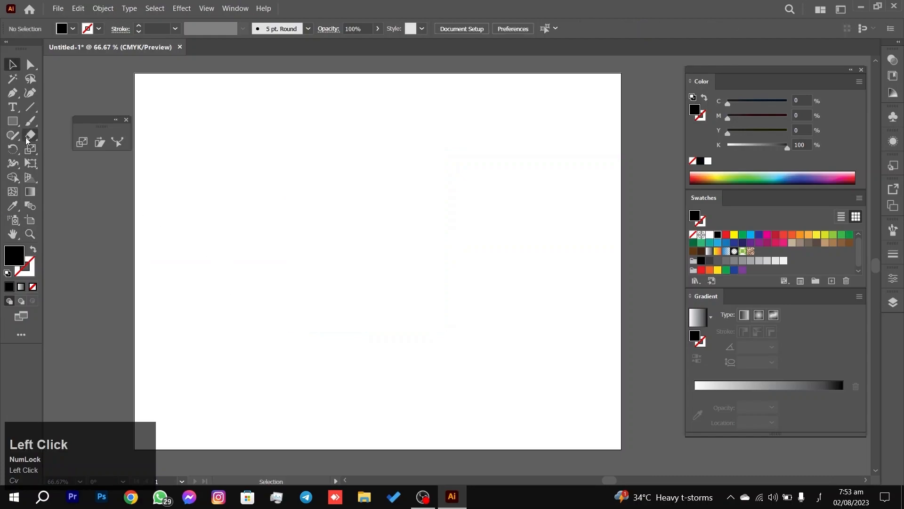
Step: Draw a large black square on the artboard and move it toward the artboard's middle
click(13, 121)
key(Caps_Lock)
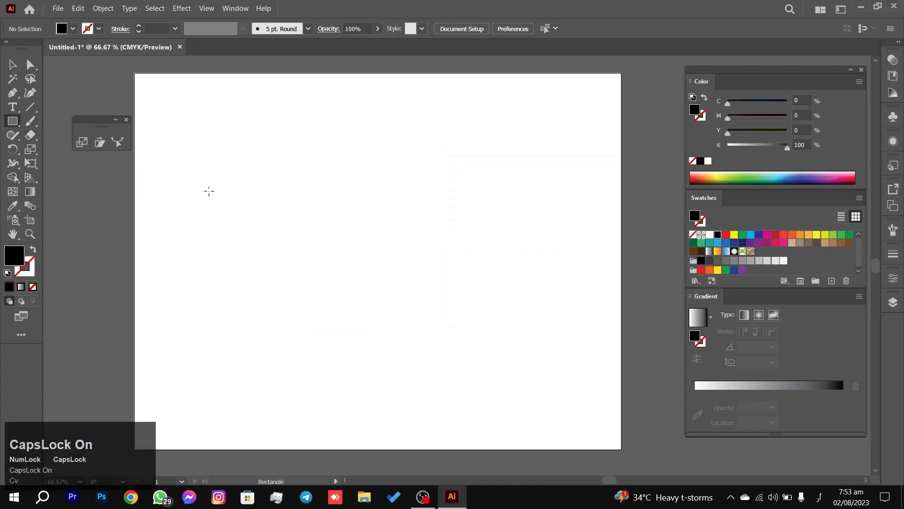
drag(210, 158, 372, 319)
key(Caps_Lock)
click(12, 65)
drag(220, 218, 278, 225)
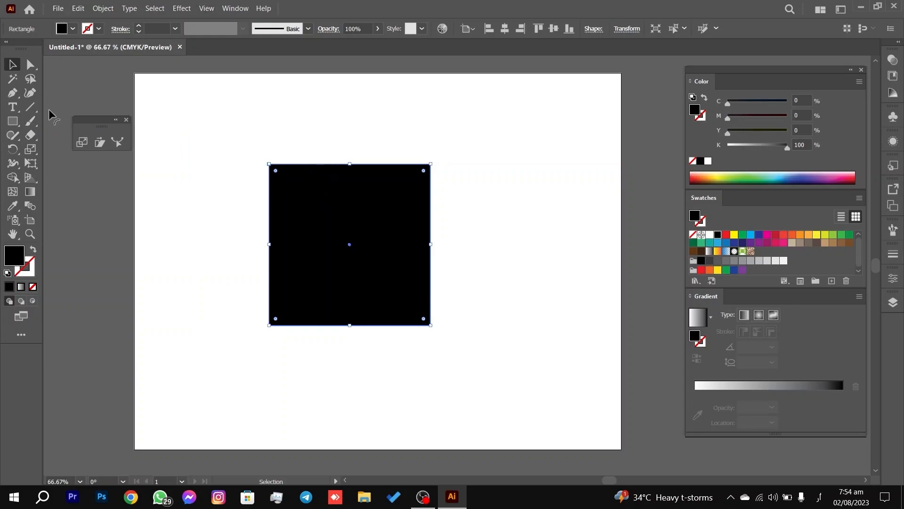
Step: Activate Free Transform on the square, close the floating Scale tools panel, and shift the Free Transform options into its place
click(31, 163)
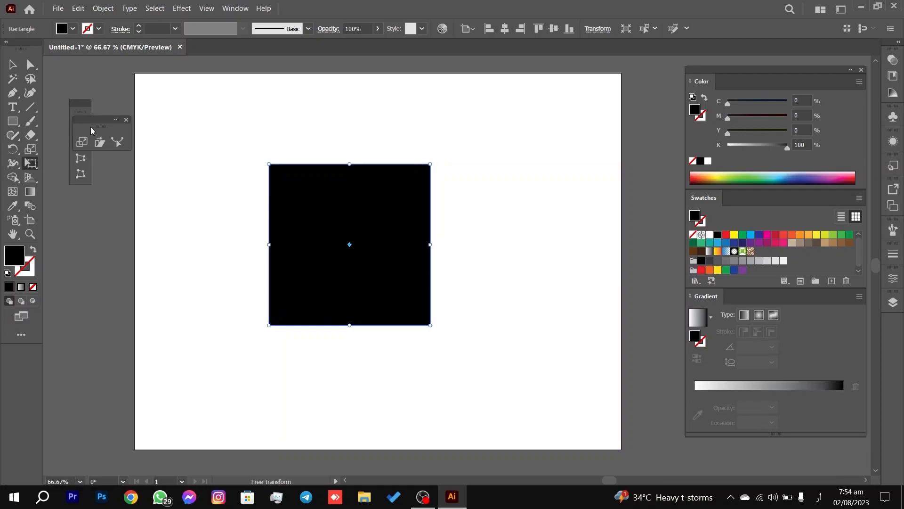
click(118, 121)
drag(79, 110, 91, 143)
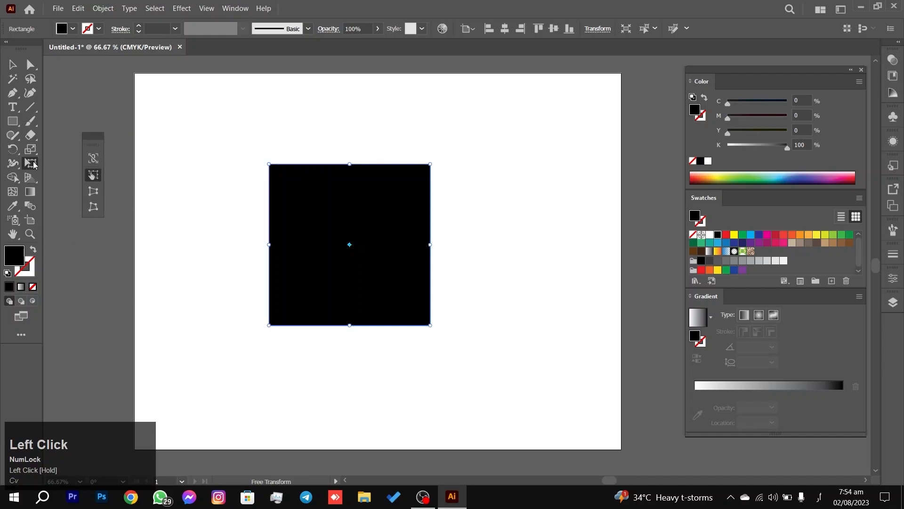
Step: Tear off the Free Transform tool group as a floating panel and close it again
right_click(31, 163)
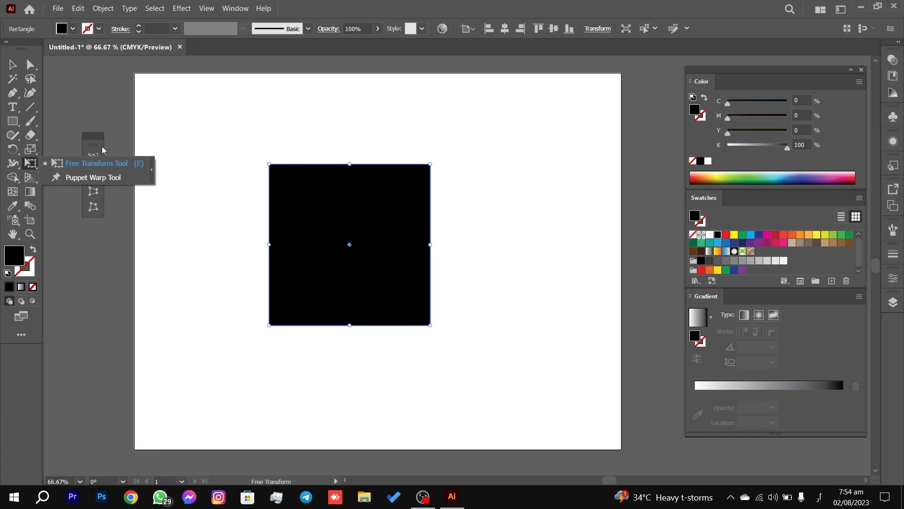
click(153, 166)
drag(60, 181, 262, 224)
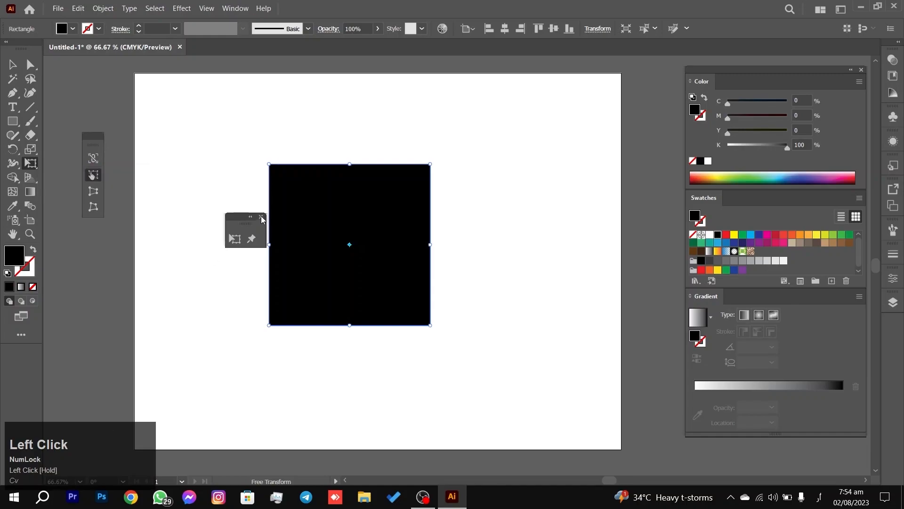
click(261, 218)
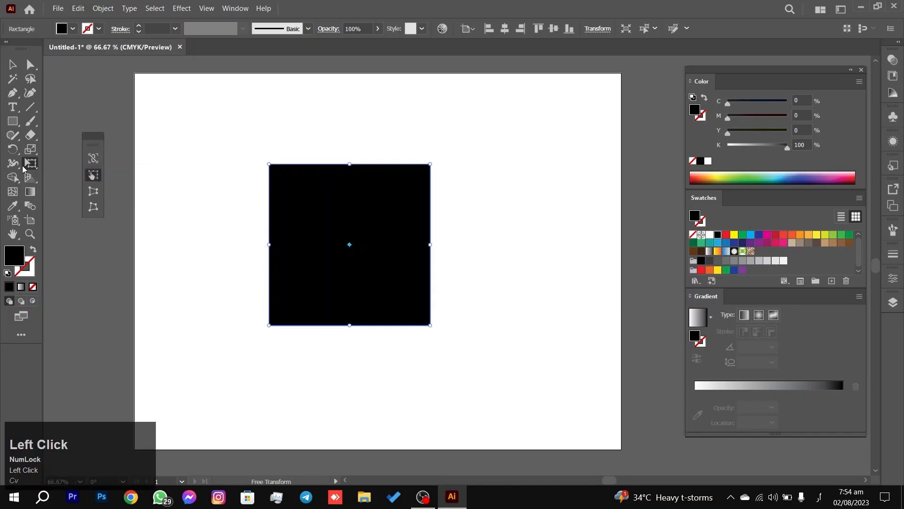
Step: Move the Free Transform options around the workspace, park them beside the artboard's left edge, and reactivate Free Transform on the square
click(29, 163)
drag(90, 148, 770, 186)
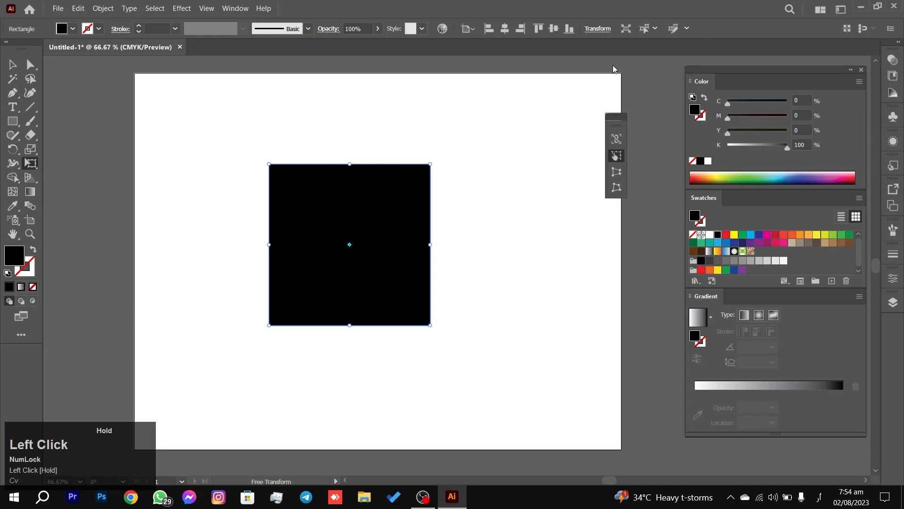
drag(595, 143, 371, 35)
drag(367, 76, 902, 198)
drag(858, 64, 120, 122)
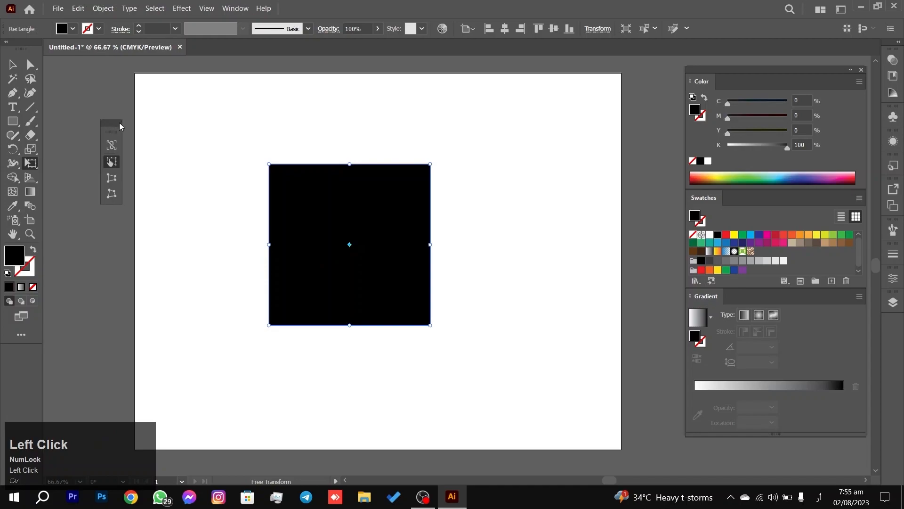
click(29, 152)
click(30, 164)
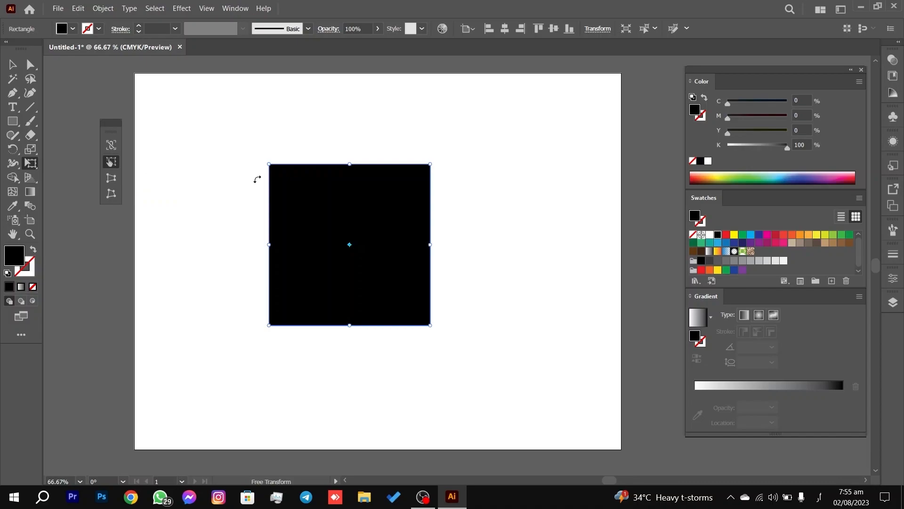
Step: Try scaling, rotating and moving the square freely with Free Transform, and undo all of these changes
mouse_move(271, 166)
mouse_down()
mouse_move(222, 249)
mouse_move(410, 283)
mouse_move(422, 223)
mouse_move(414, 208)
mouse_move(508, 147)
mouse_move(547, 135)
mouse_move(568, 174)
mouse_move(571, 188)
mouse_move(468, 360)
mouse_move(348, 268)
mouse_move(393, 243)
mouse_move(353, 318)
mouse_up()
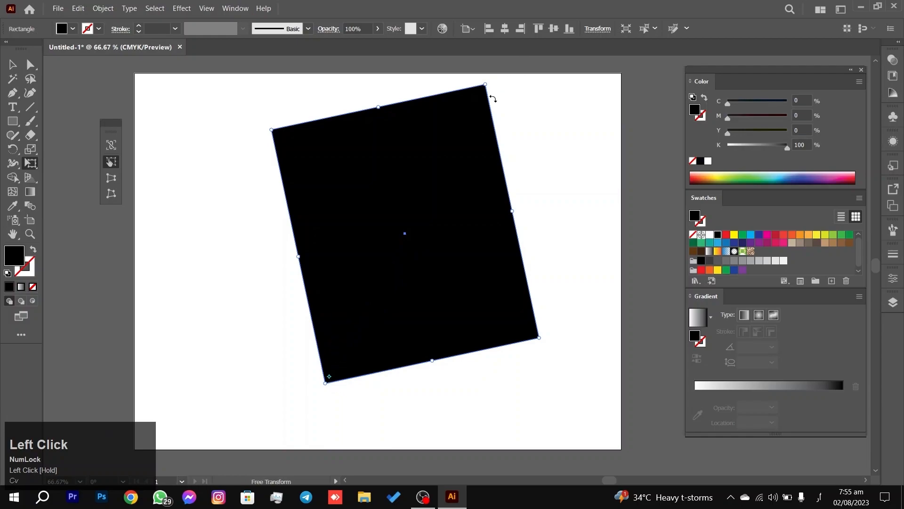
drag(483, 87, 436, 241)
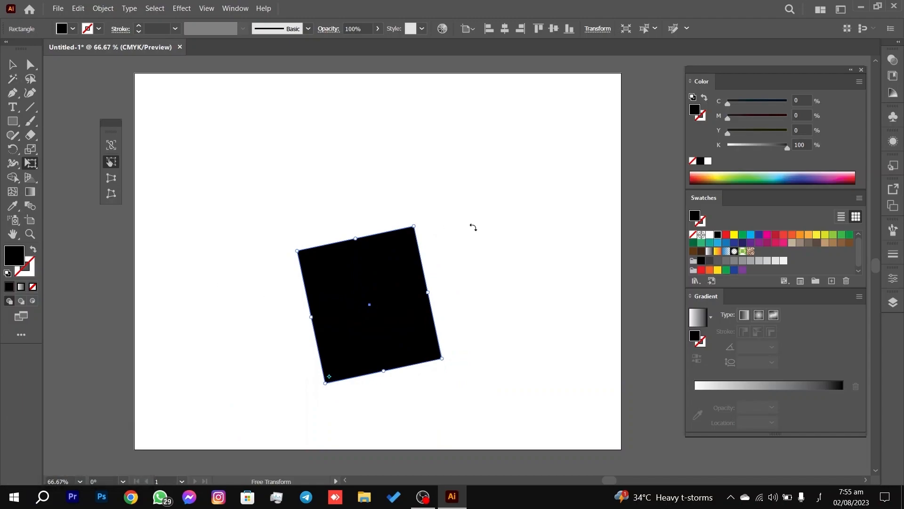
drag(362, 286, 365, 221)
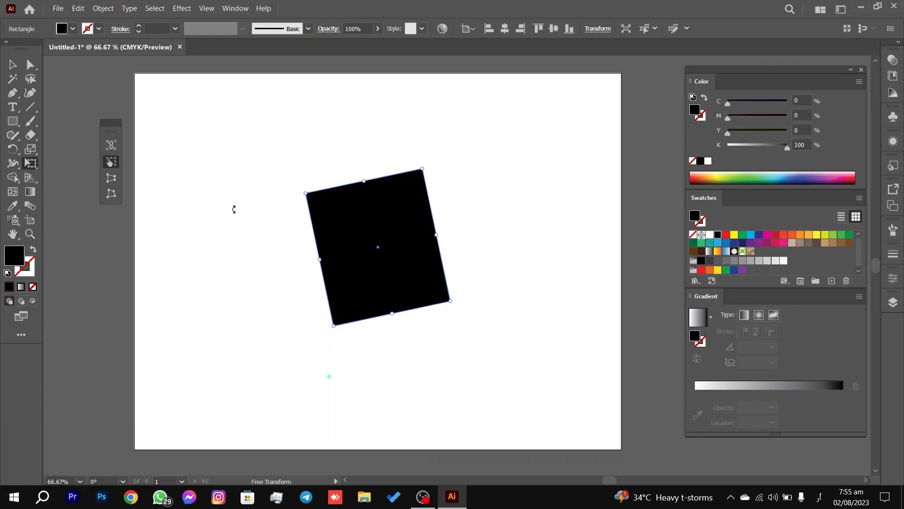
drag(426, 161, 430, 269)
key(ctrl+z)
key(ctrl+z)
key(ctrl+z)
key(ctrl+z)
key(ctrl+z)
key(ctrl+z)
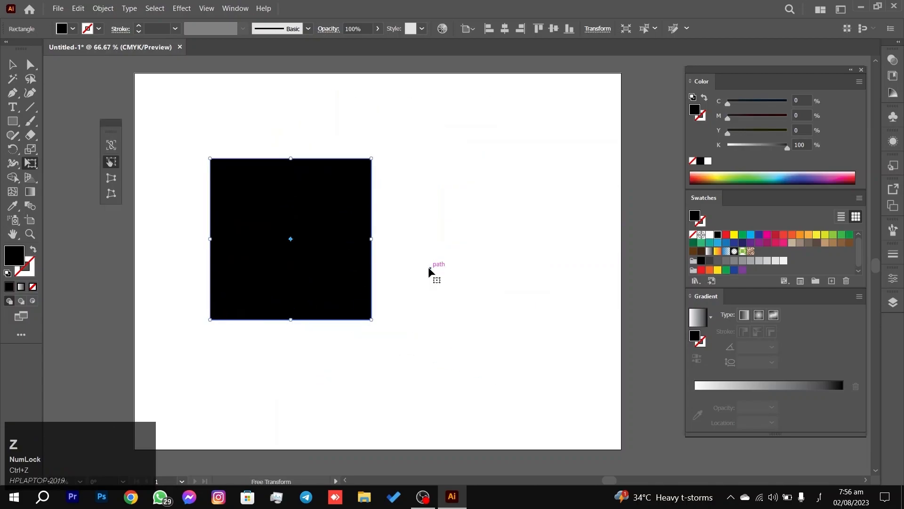
Step: Move the square toward the artboard's middle and scale it down proportionally with Constrain to about 173 pt square
drag(298, 207, 343, 210)
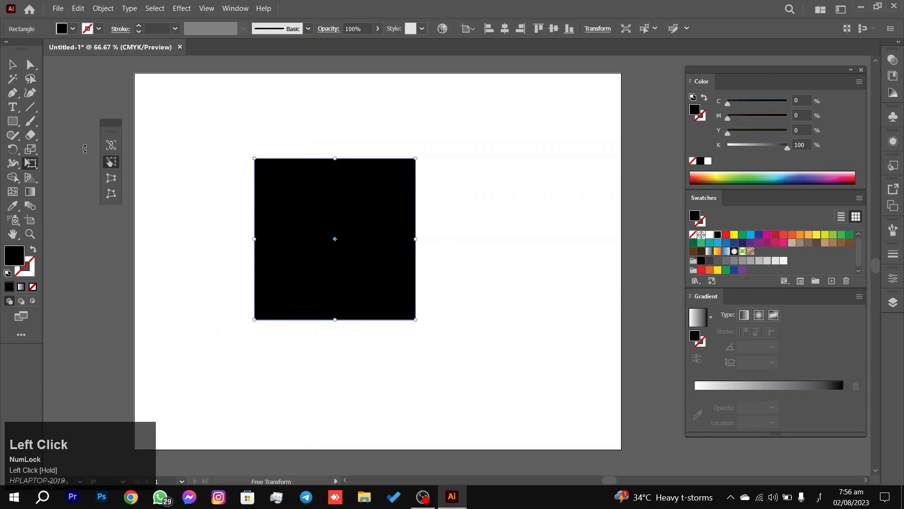
click(115, 150)
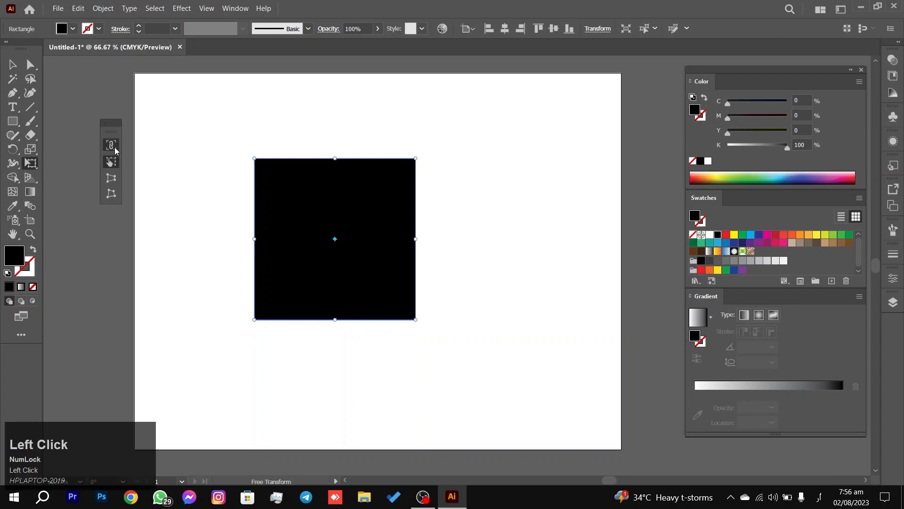
drag(255, 160, 254, 266)
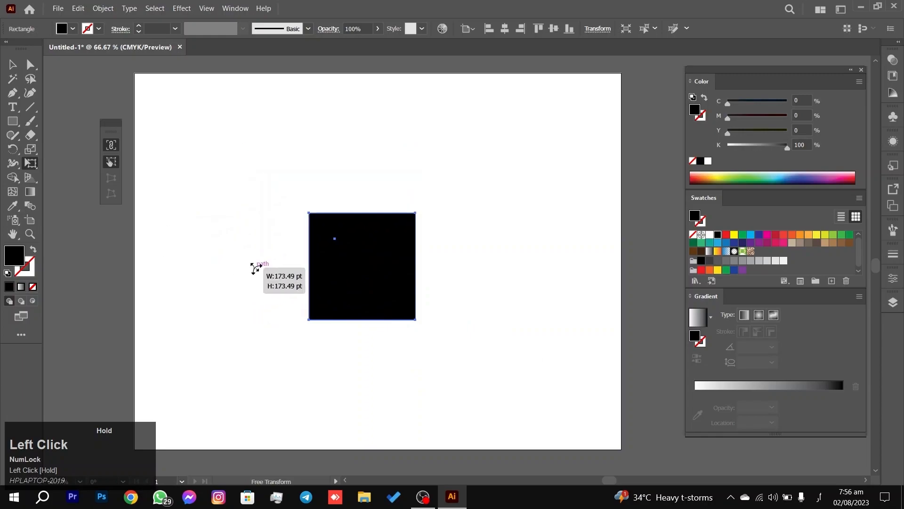
Step: Try rotating and slightly resizing the square with Constrain on, then turn Constrain off and undo these changes
drag(303, 211, 354, 275)
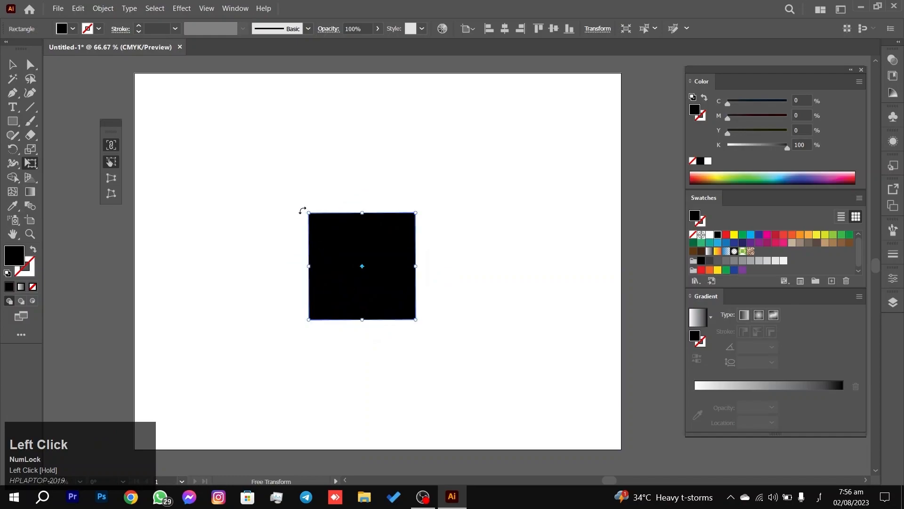
drag(305, 208, 346, 299)
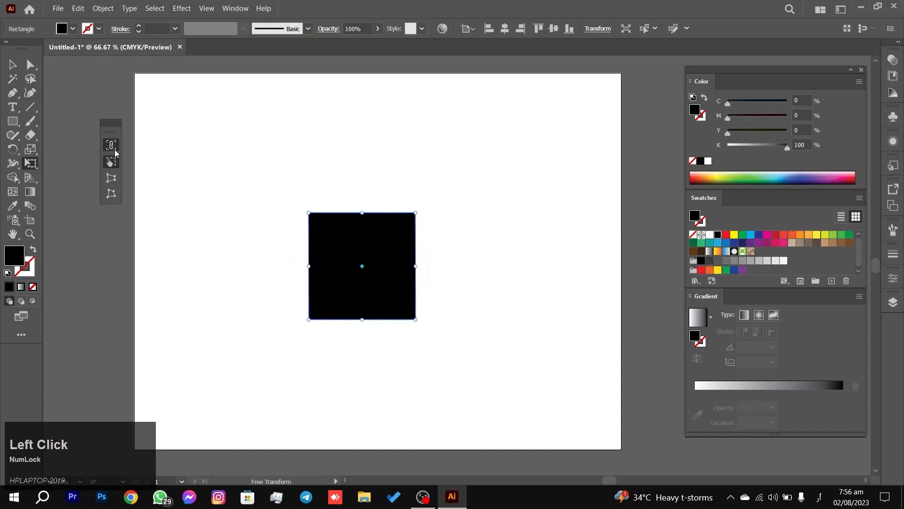
click(109, 149)
drag(306, 208, 346, 230)
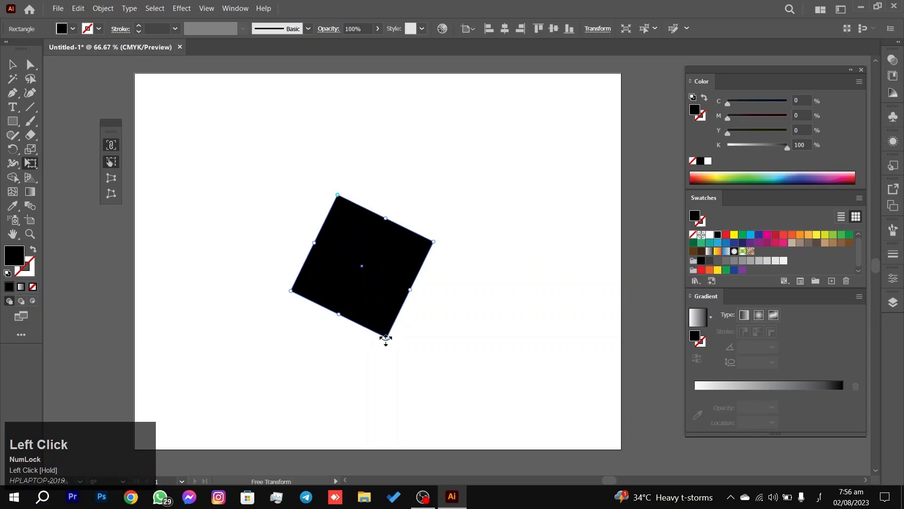
drag(386, 338, 389, 316)
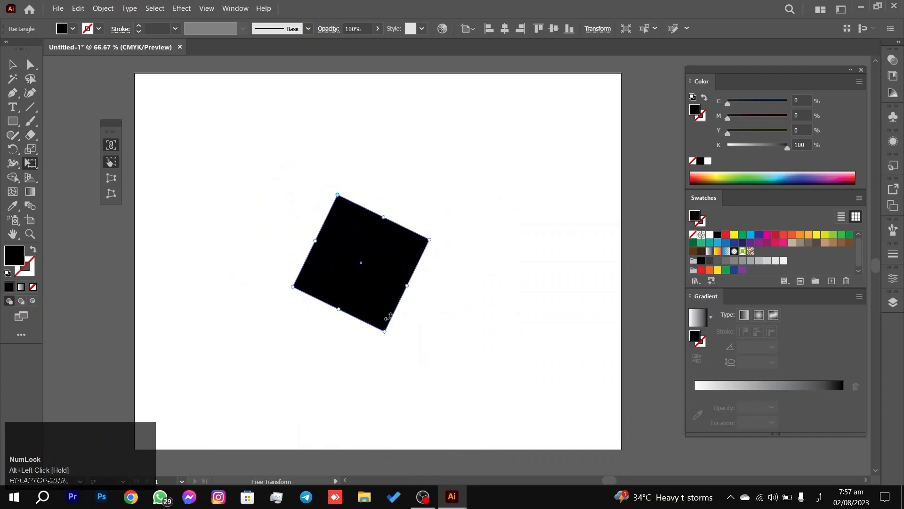
click(110, 146)
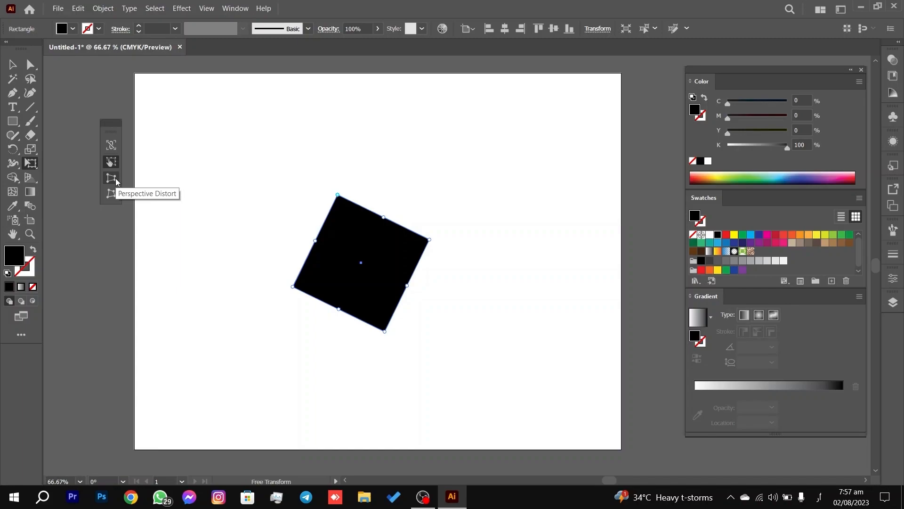
key(ctrl+z)
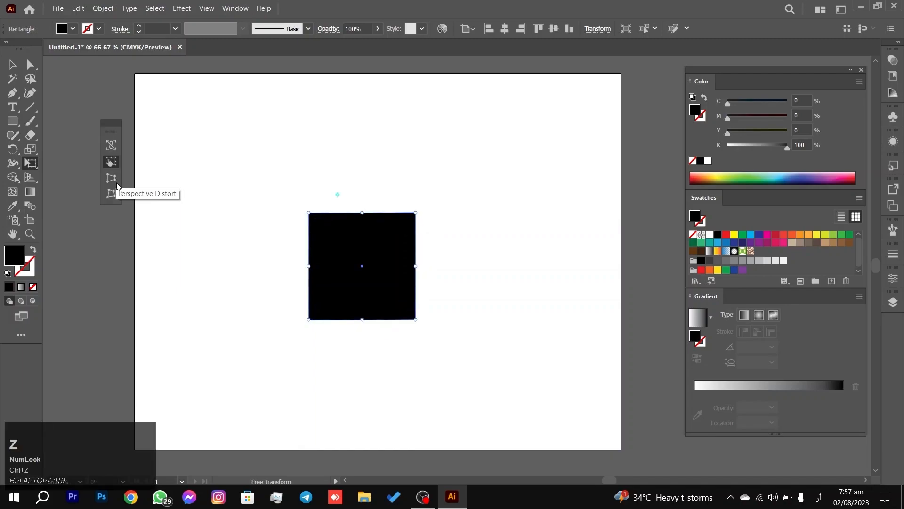
Step: Narrow the square's left edge symmetrically with Perspective Distort, and widen it back to a square
click(110, 180)
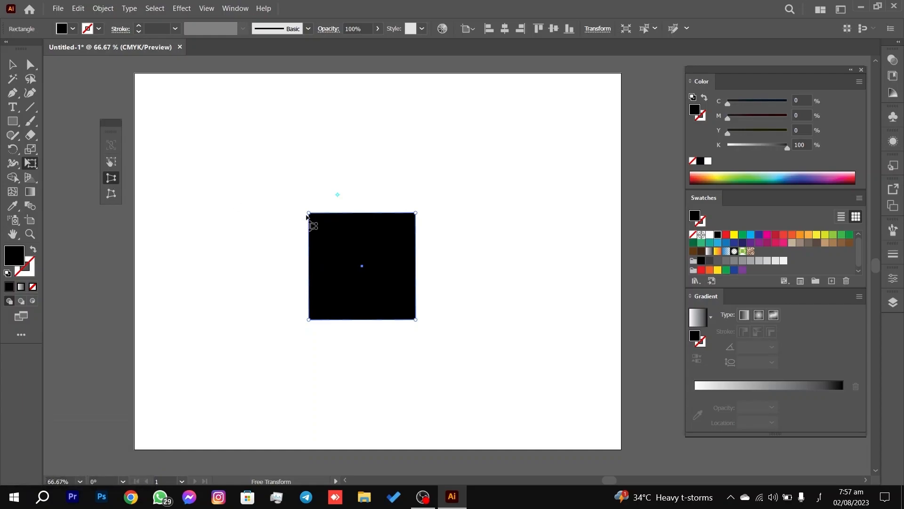
drag(309, 214, 314, 257)
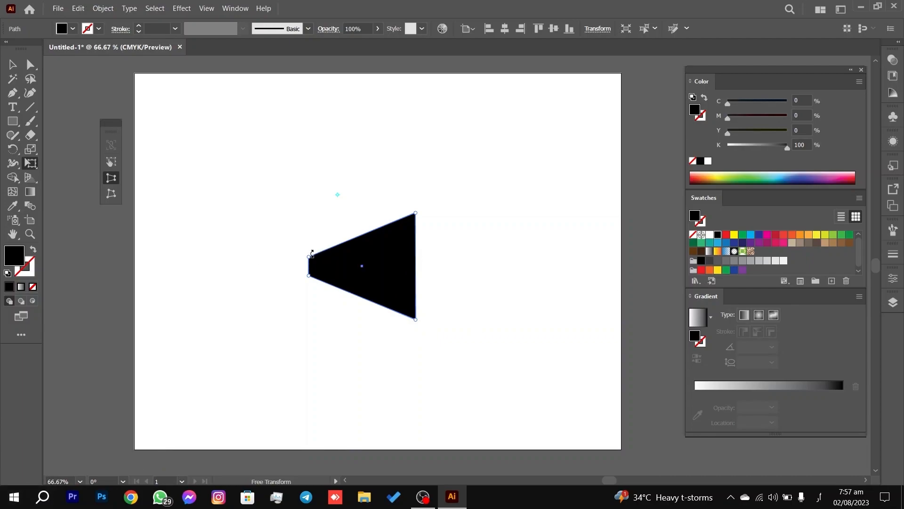
drag(307, 258, 323, 216)
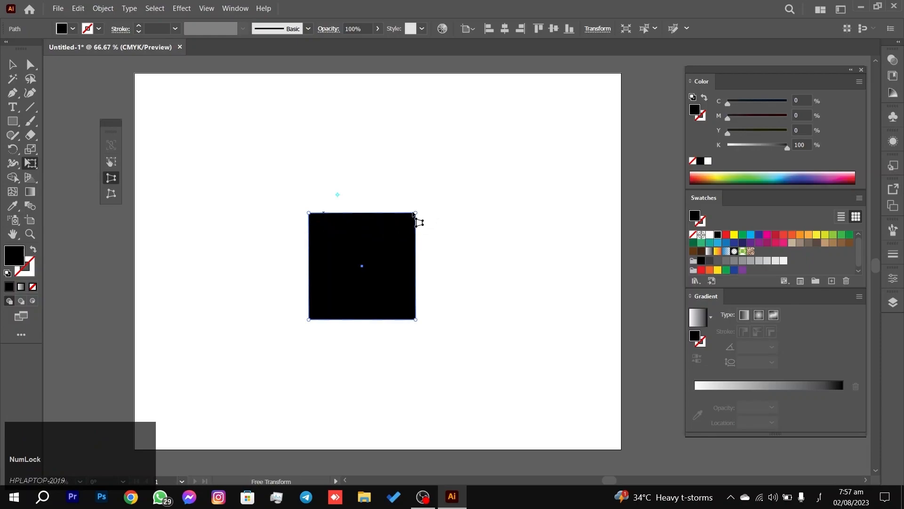
Step: Try narrowing the square's right edge with Perspective Distort, and undo the distortion
mouse_move(413, 212)
mouse_down()
mouse_move(407, 238)
mouse_move(414, 210)
mouse_move(421, 253)
mouse_move(412, 254)
mouse_move(399, 201)
mouse_move(365, 204)
mouse_move(411, 204)
mouse_up()
drag(417, 331, 400, 307)
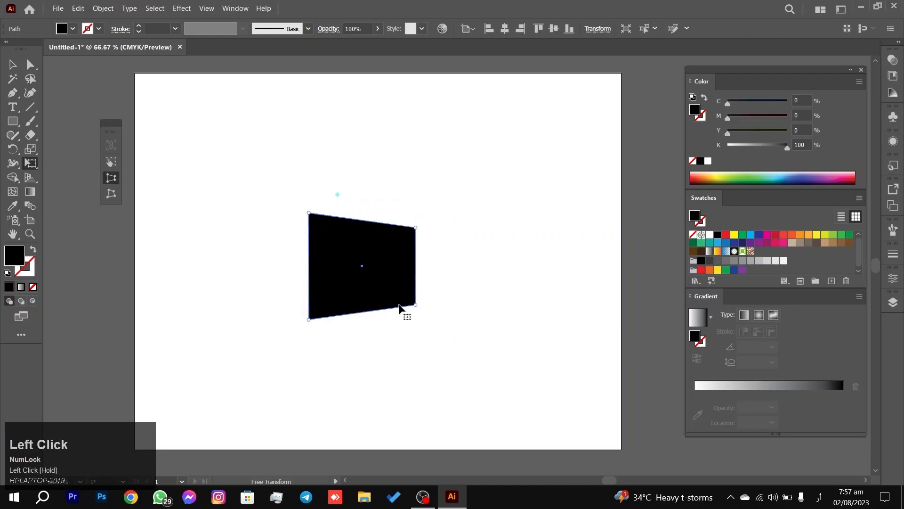
key(ctrl+z)
key(ctrl+z)
key(ctrl+z)
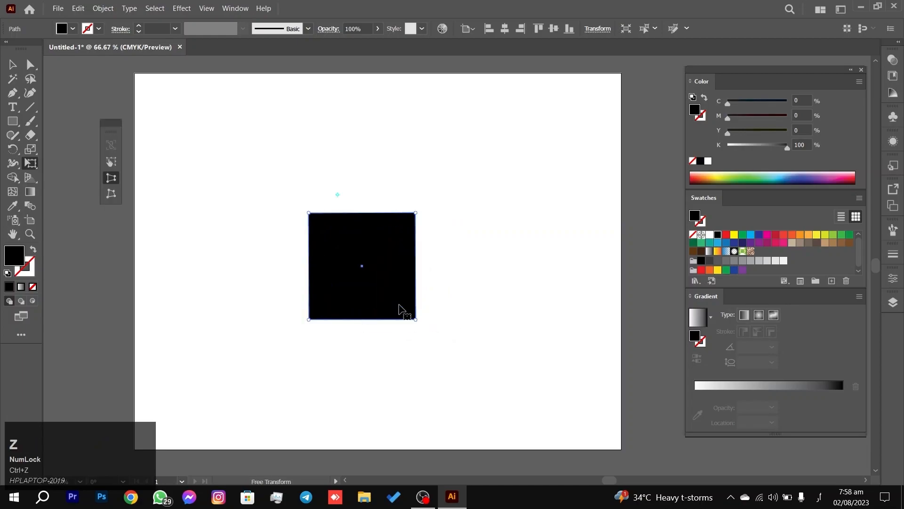
Step: Delete the black square from the artboard
click(12, 66)
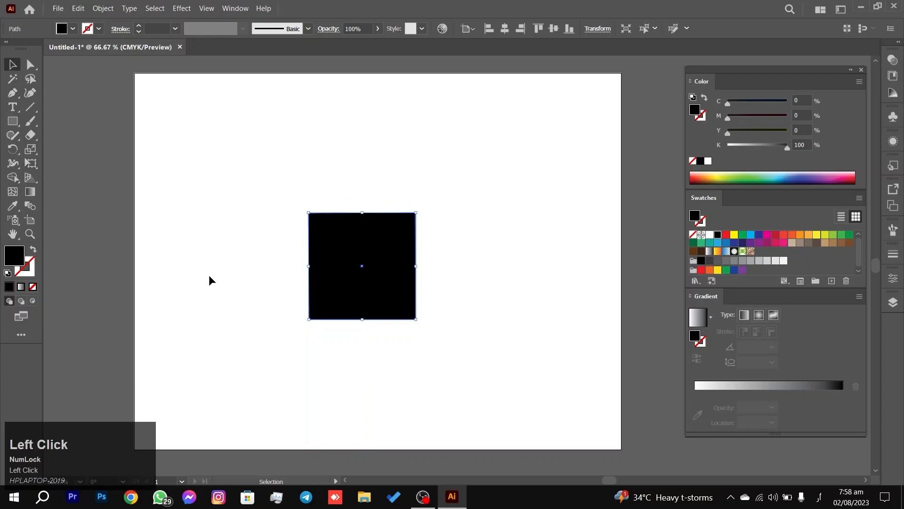
key(Delete)
click(13, 121)
drag(242, 154, 285, 194)
key(Caps_Lock)
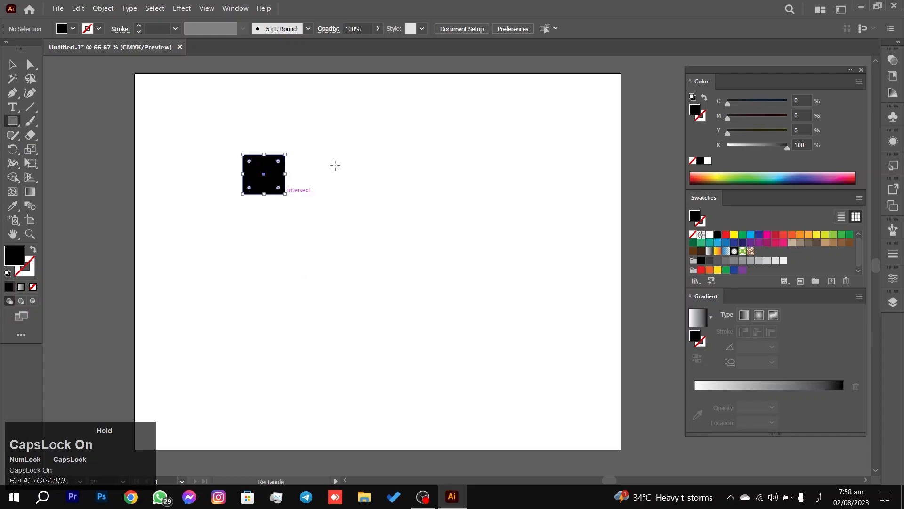
key(ctrl+z)
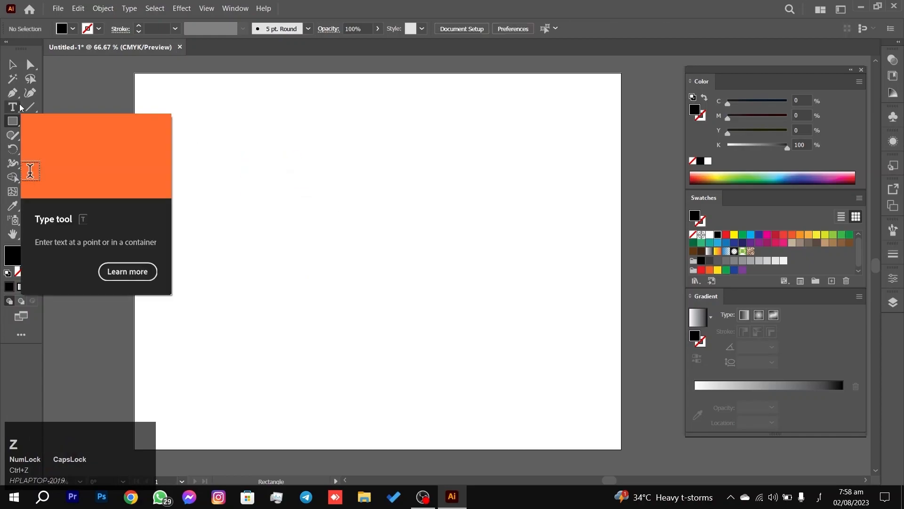
Step: Draw a small black square near the upper-left corner of the artboard, try resizing it by a corner, and undo the resize
mouse_move(200, 122)
mouse_down()
mouse_move(266, 189)
mouse_move(244, 166)
mouse_up()
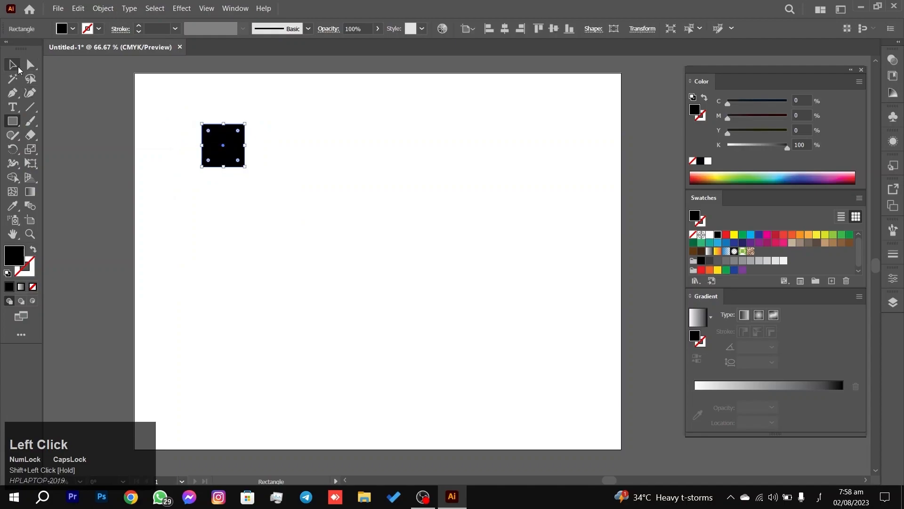
click(13, 65)
drag(245, 124, 236, 126)
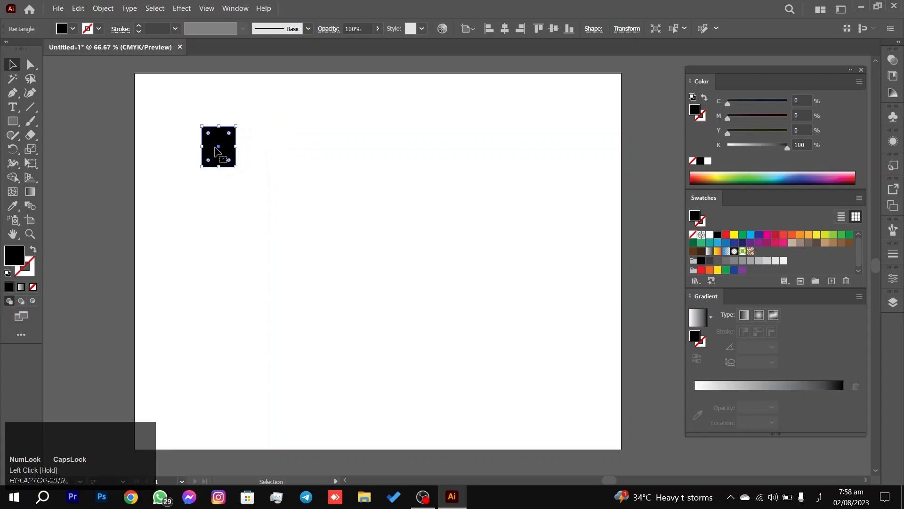
key(ctrl+z)
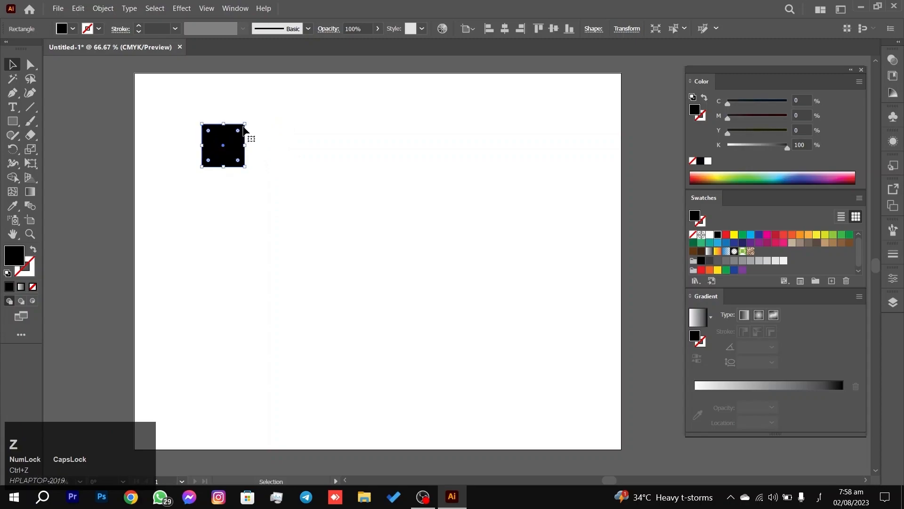
Step: Scale the square down slightly and copy it to the right repeatedly, making an evenly spaced row of ten squares
drag(245, 123, 261, 150)
key(ctrl+d)
key(ctrl+d)
key(ctrl+d)
key(ctrl+d)
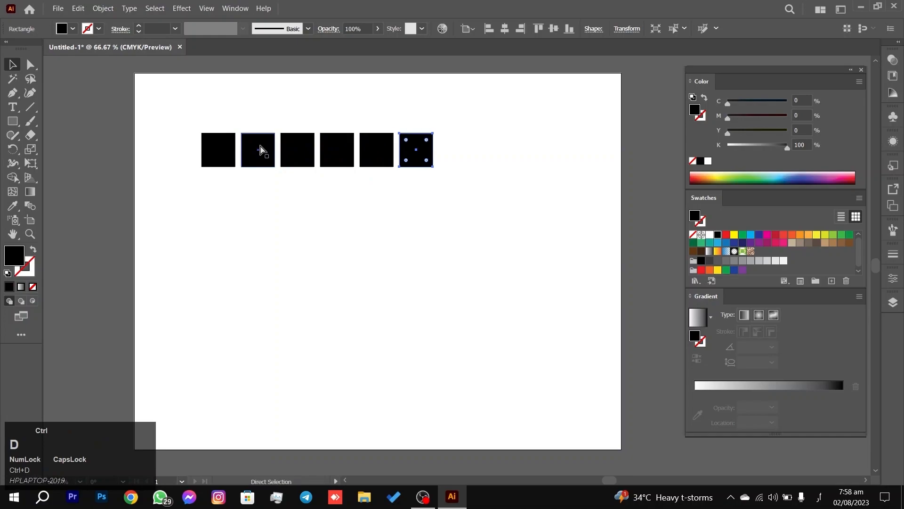
key(ctrl+d)
key(ctrl+d)
key(ctrl+d)
key(ctrl+d)
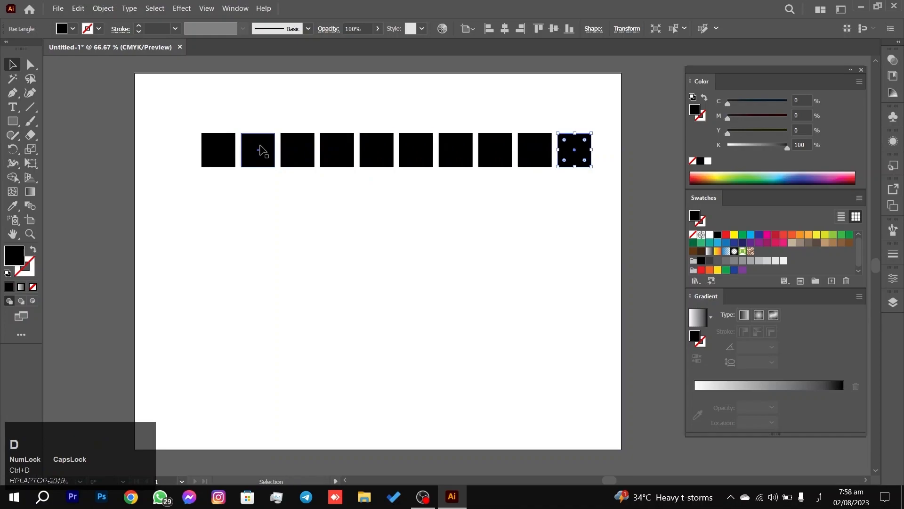
Step: Shift the row of ten squares slightly left and duplicate it downward repeatedly to build an evenly spaced grid of seven rows
drag(186, 199, 558, 184)
shift+click(562, 197)
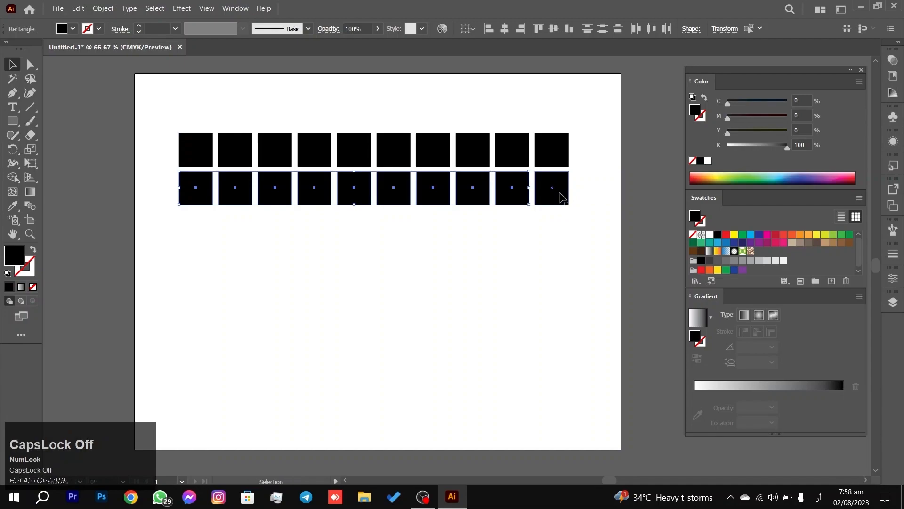
drag(561, 194, 199, 241)
key(ctrl+z)
key(ctrl+d)
key(ctrl+d)
key(ctrl+d)
key(ctrl+d)
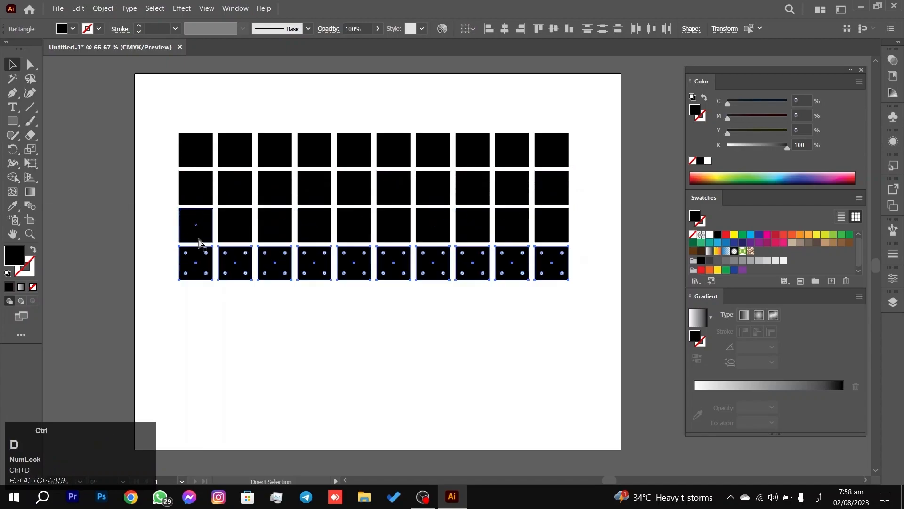
Step: Select the whole grid of squares and strongly narrow its top edge symmetrically with Perspective Distort
drag(135, 119, 586, 403)
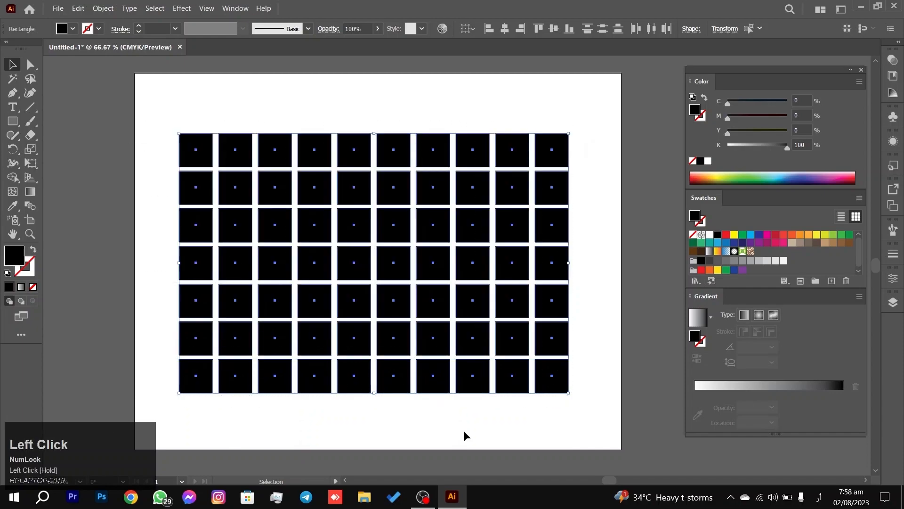
key(ctrl+a)
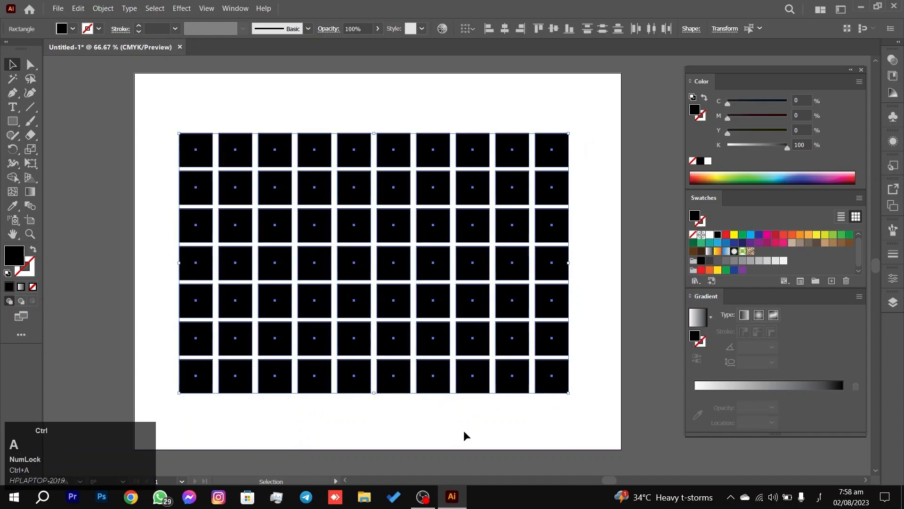
click(30, 164)
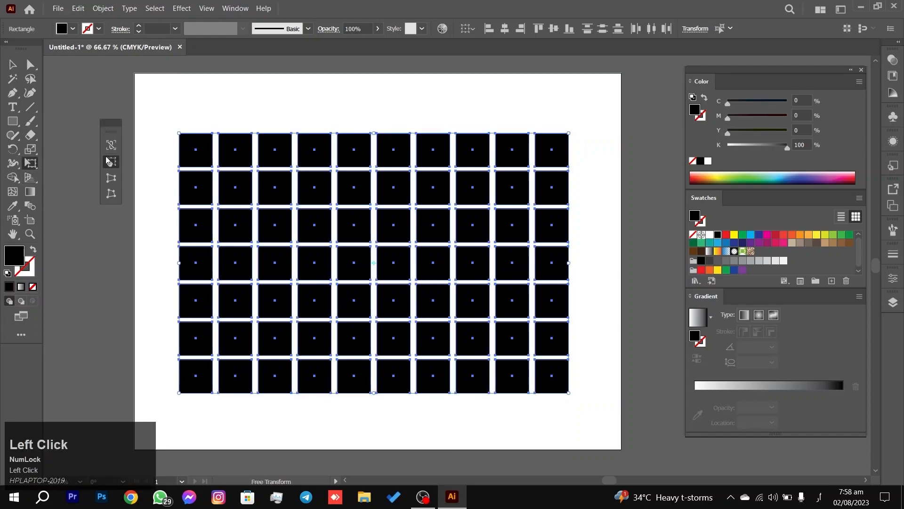
mouse_move(120, 126)
mouse_down()
mouse_move(122, 168)
mouse_move(118, 128)
mouse_up()
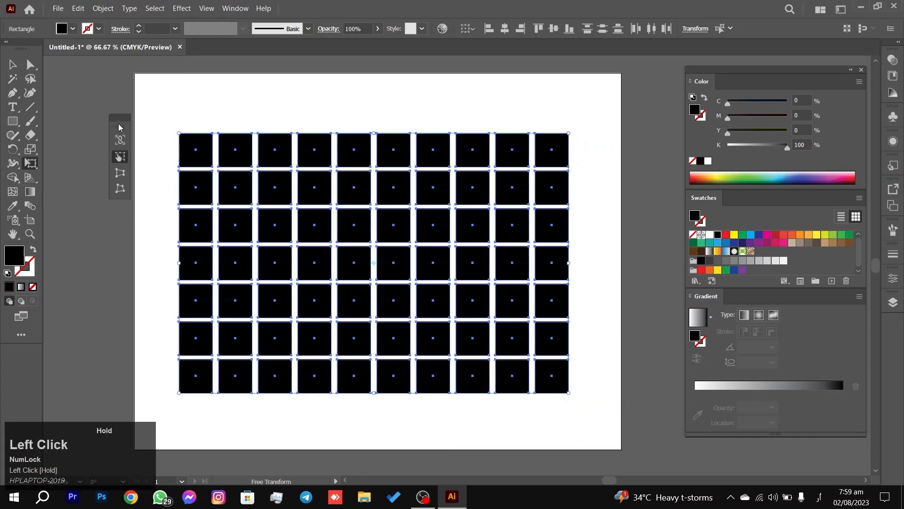
click(119, 173)
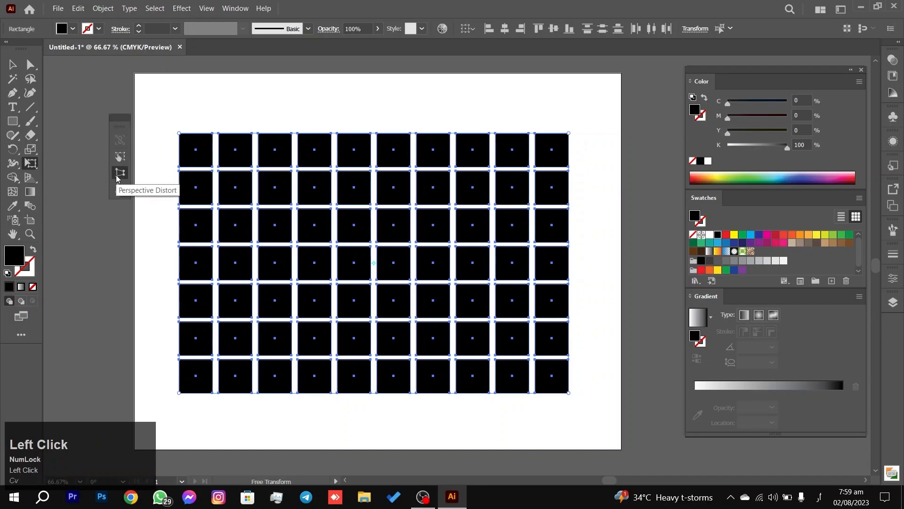
drag(179, 133, 354, 114)
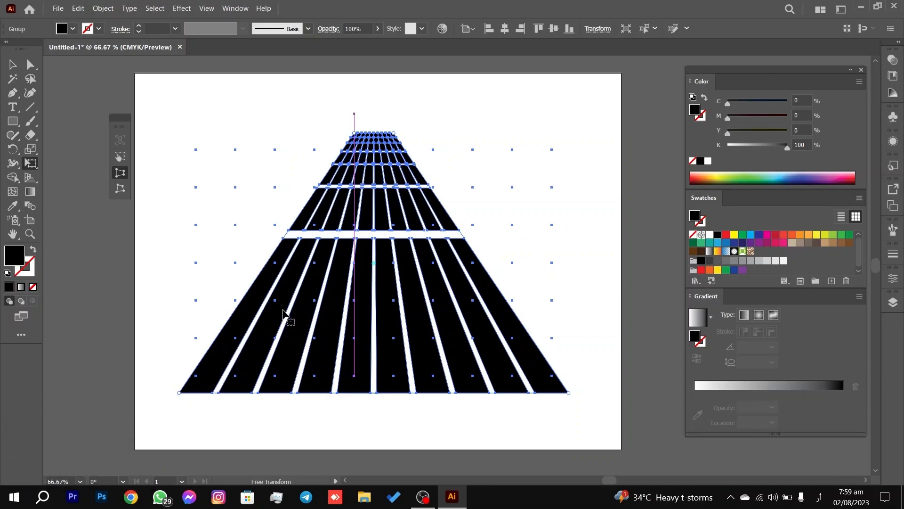
Step: Widen the grid's top edge back out to a straight rectangular grid with Perspective Distort
scroll(300, 309, down, 1)
key(space)
drag(288, 182, 295, 163)
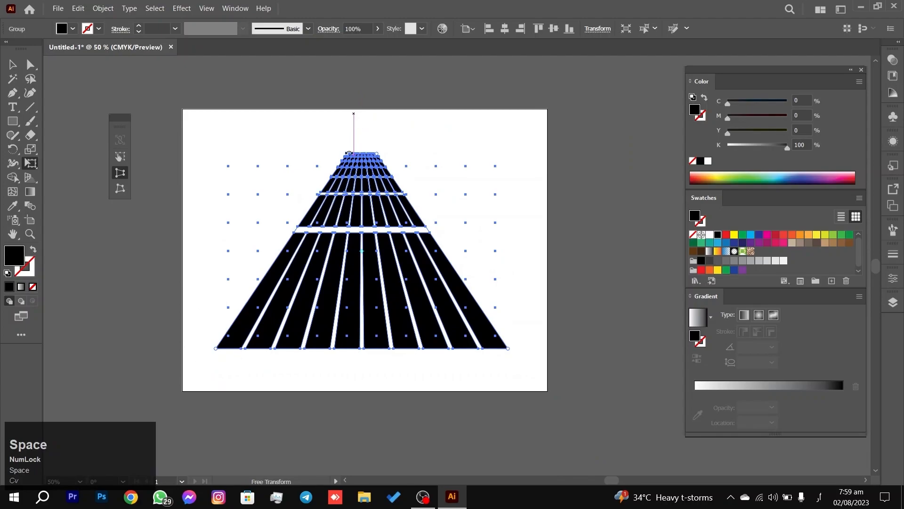
drag(347, 153, 216, 181)
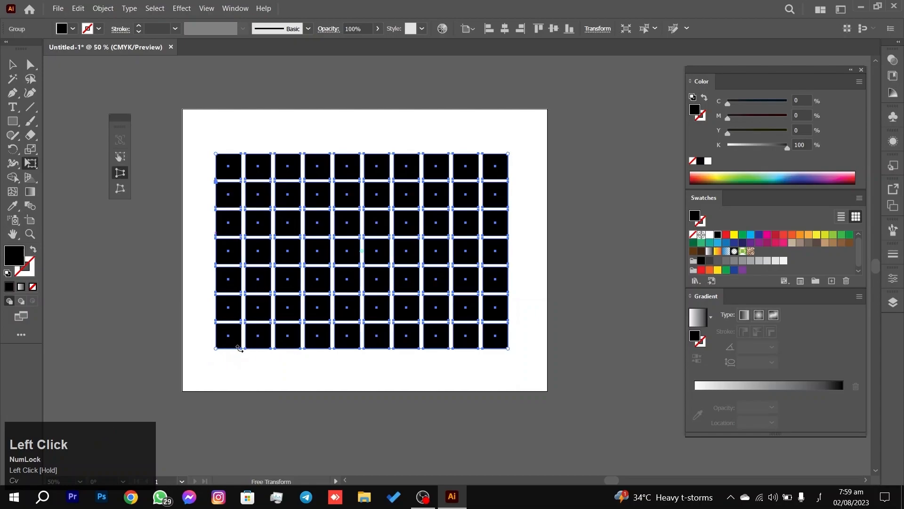
Step: Try narrowing the grid's left edge and pulling its top-right corner inward with Perspective Distort, and undo all perspective changes to the grid
drag(216, 154, 226, 242)
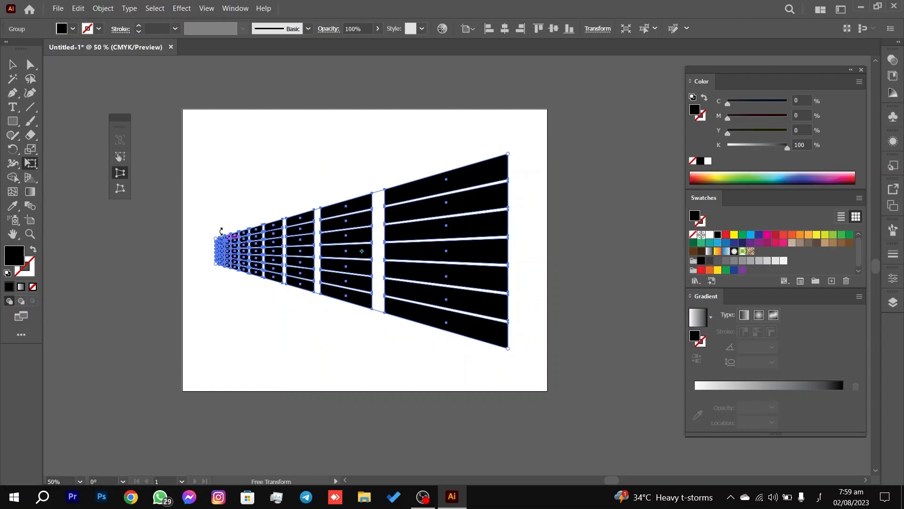
drag(509, 154, 398, 184)
click(12, 65)
click(270, 339)
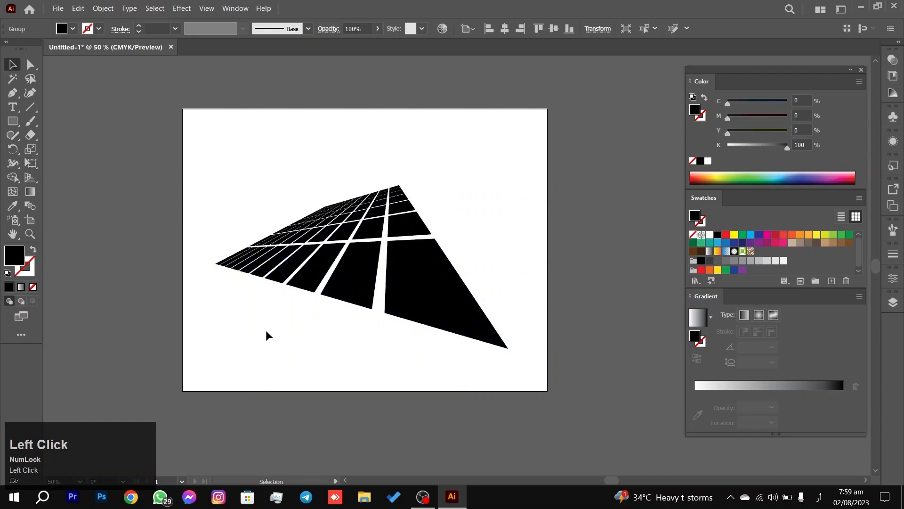
drag(329, 309, 511, 160)
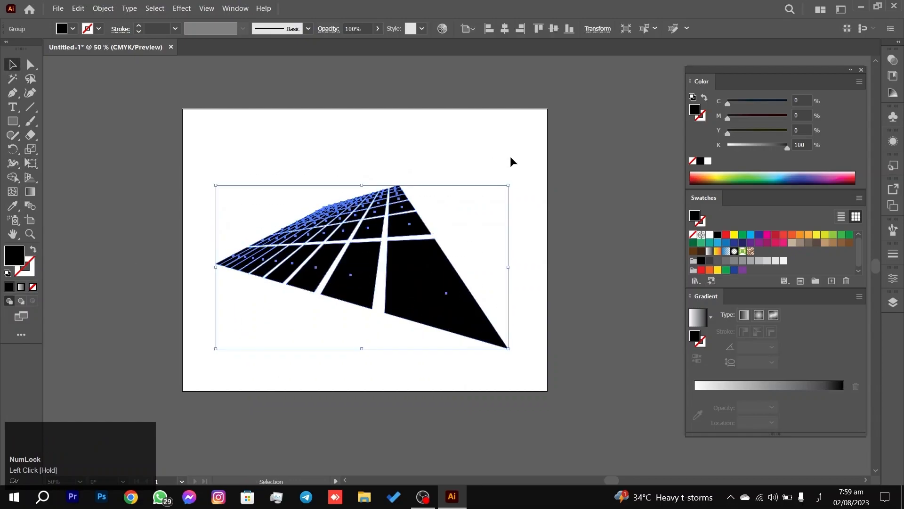
key(ctrl+z)
key(ctrl+z)
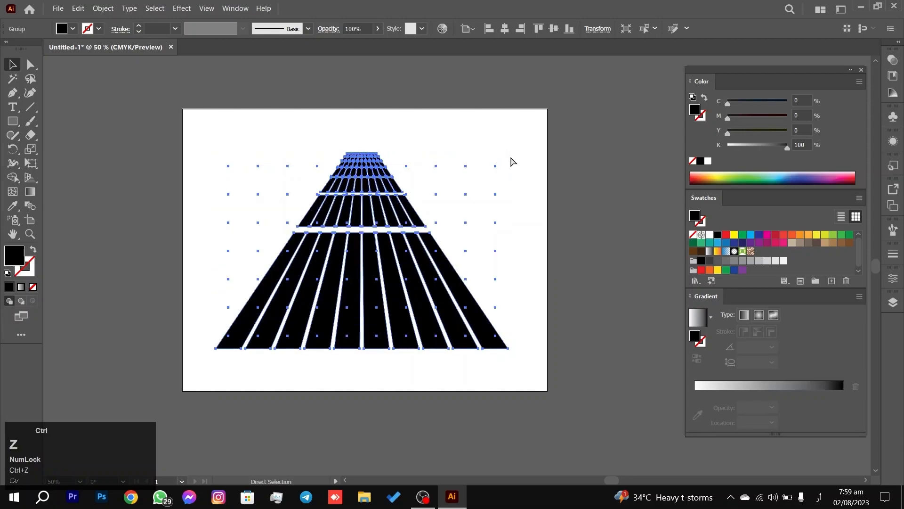
key(ctrl+z)
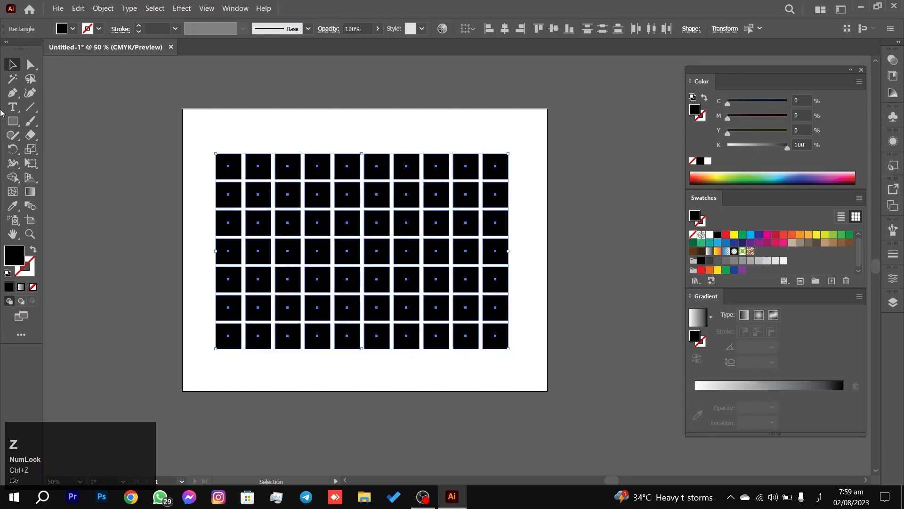
Step: Distort the grid with Free Distort by moving each of its four corners independently, extending the top-right corner beyond the artboard
click(29, 162)
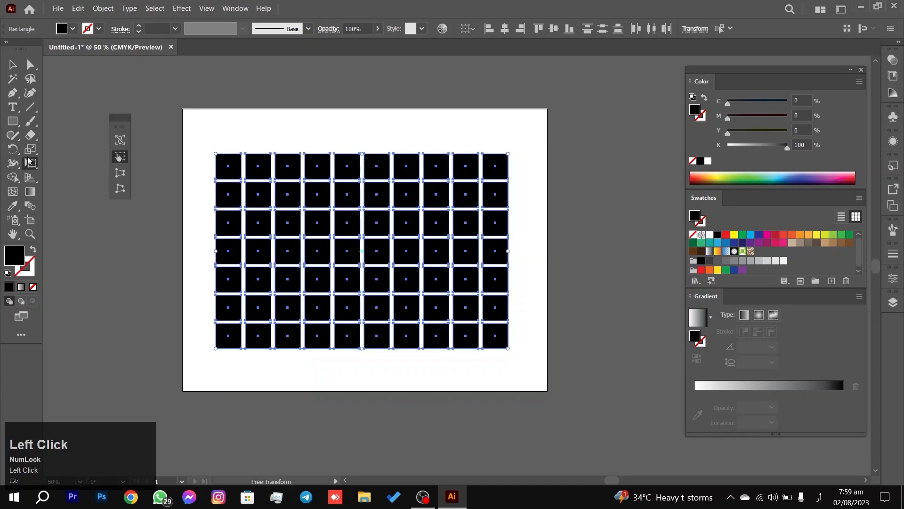
click(124, 188)
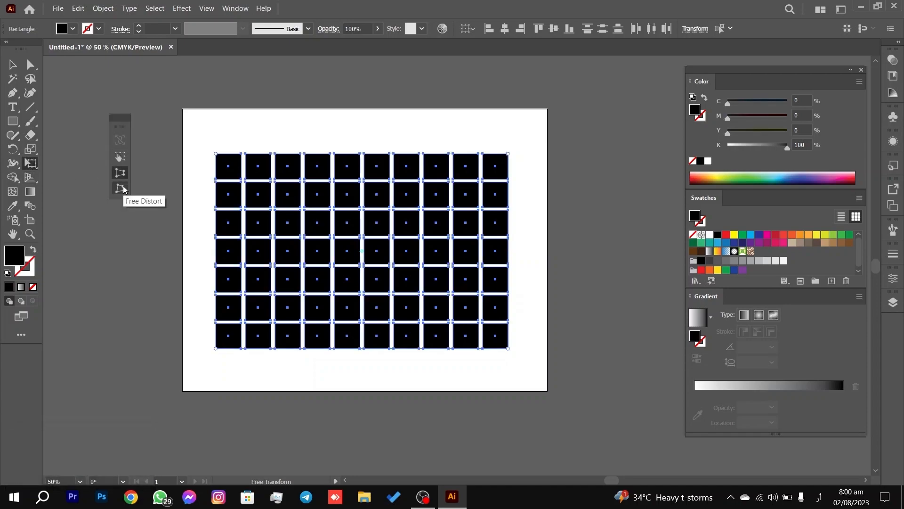
click(124, 188)
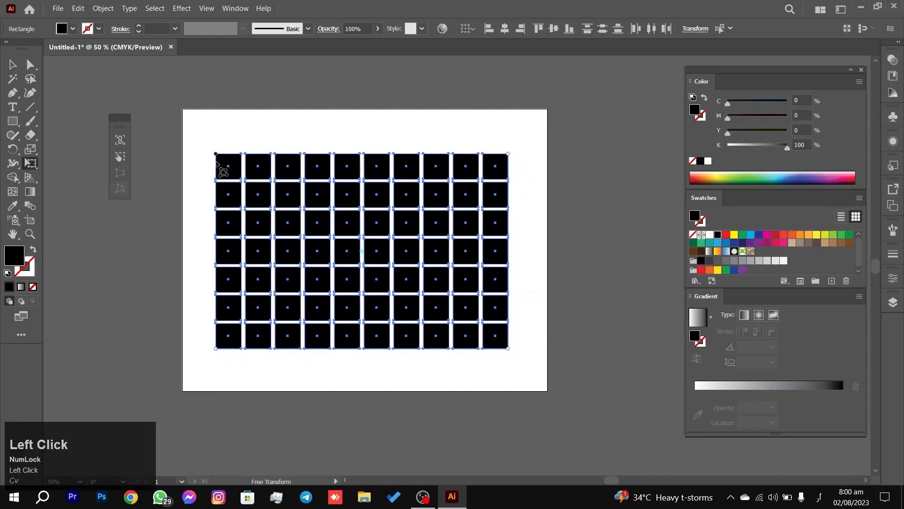
drag(215, 154, 207, 194)
drag(509, 156, 592, 100)
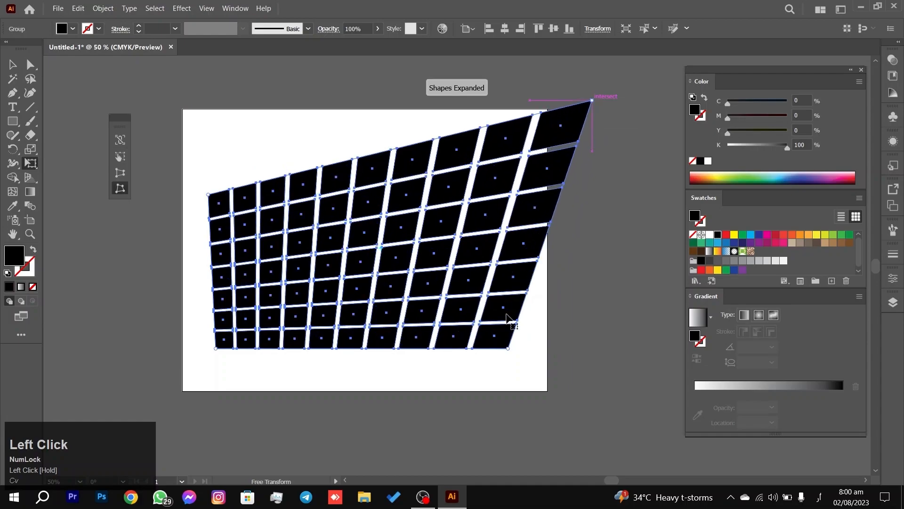
drag(507, 349, 543, 390)
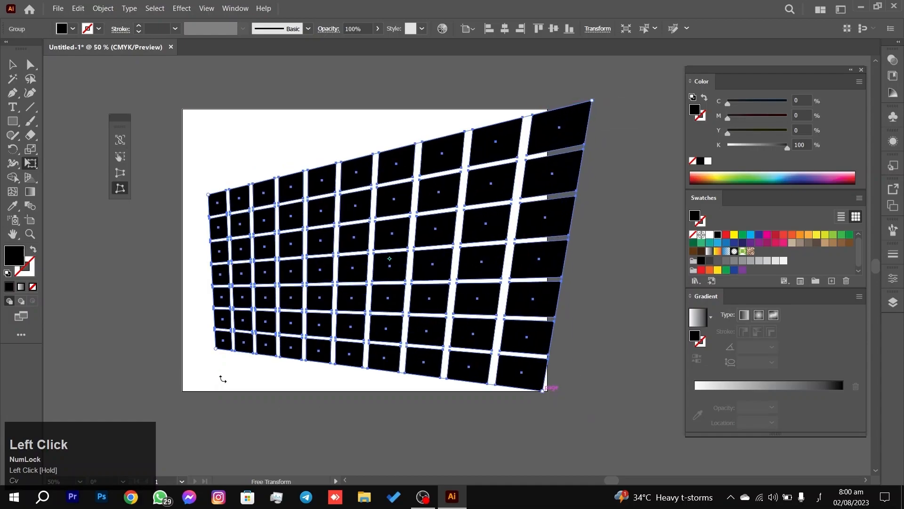
drag(217, 351, 242, 376)
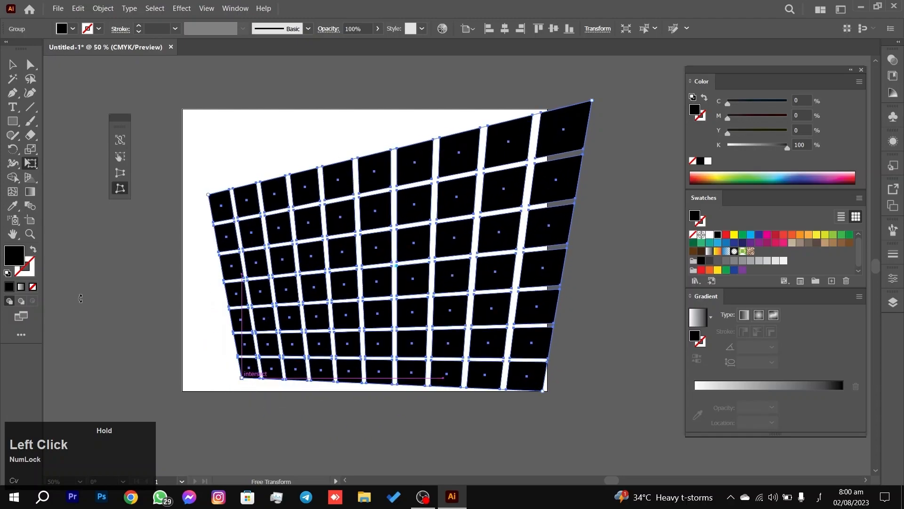
Step: Undo all the Free Distort changes to restore the regular grid of squares
click(19, 62)
drag(171, 166, 610, 438)
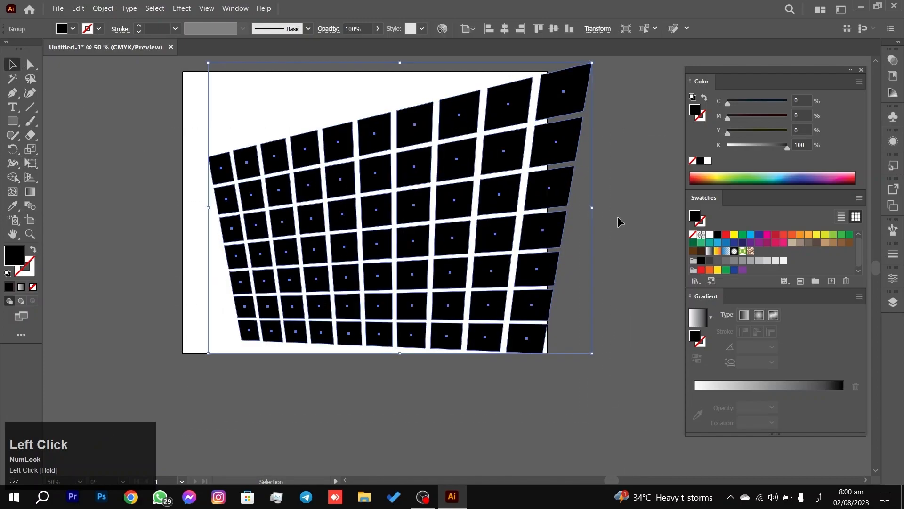
key(space)
drag(618, 207, 619, 237)
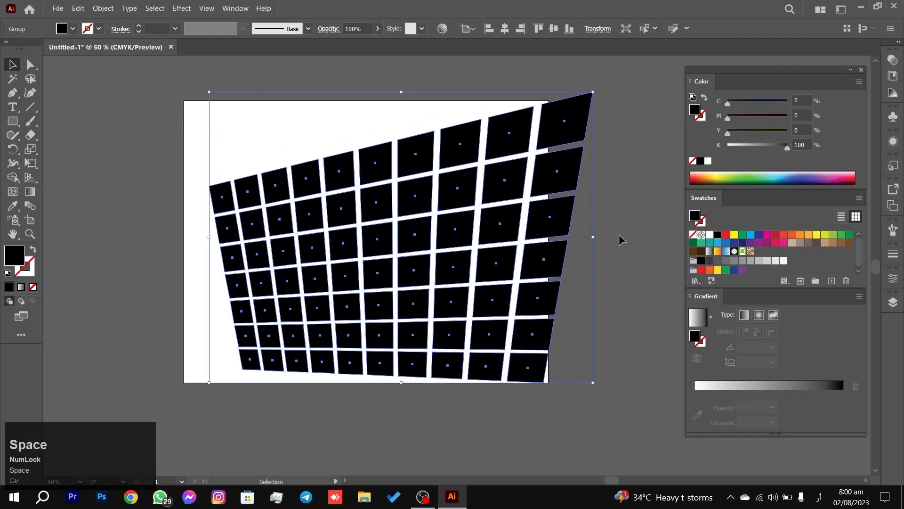
key(ctrl+z)
key(ctrl+z)
key(ctrl+z)
key(ctrl+z)
key(ctrl+z)
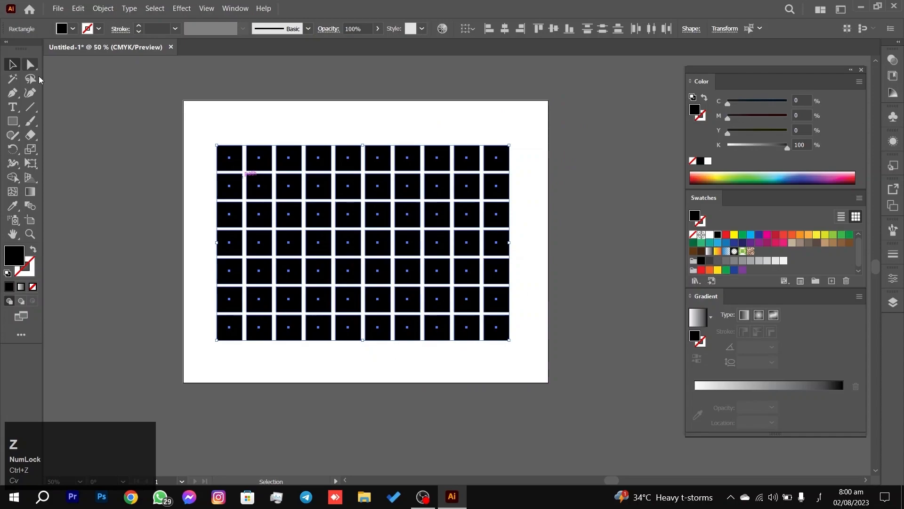
Step: Delete the whole grid of black squares from the artboard
click(31, 163)
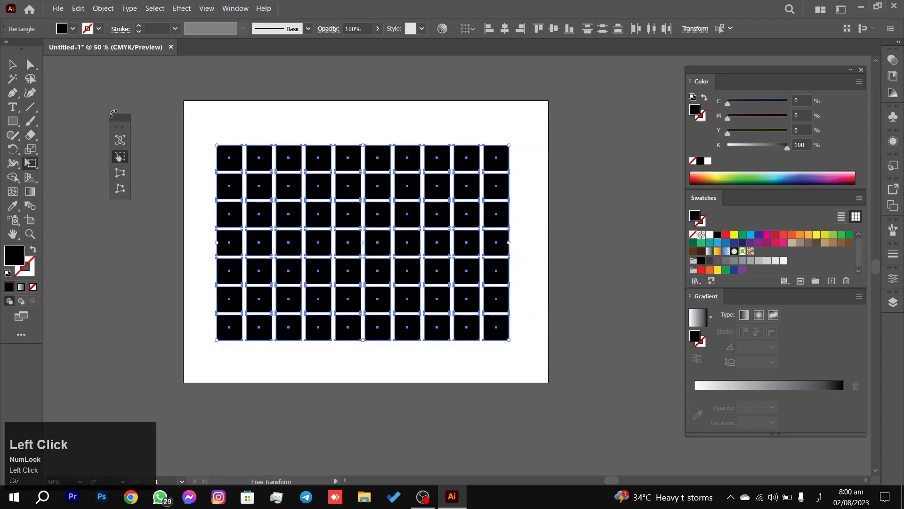
drag(117, 126, 111, 134)
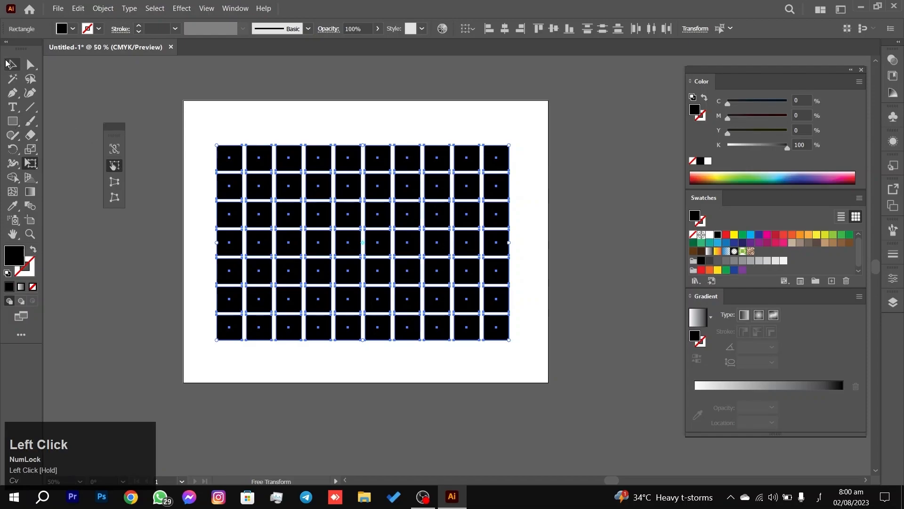
click(8, 63)
key(Delete)
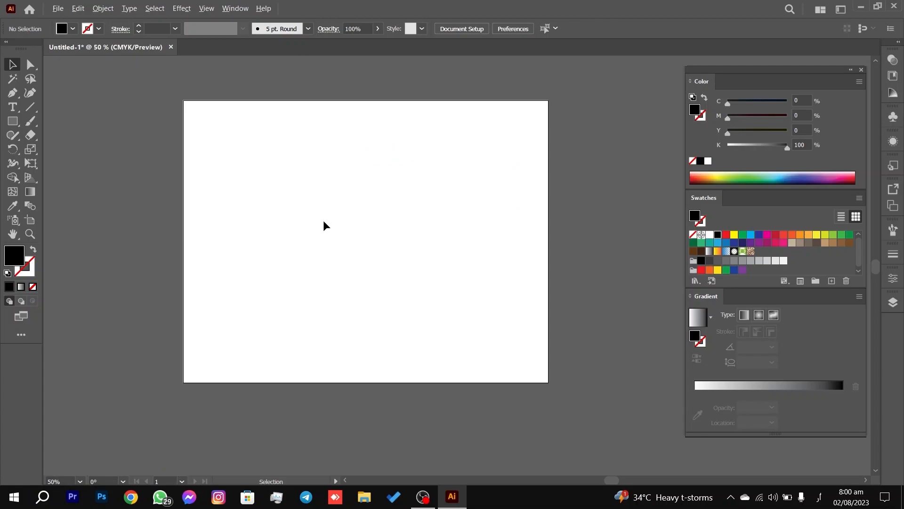
Step: Draw a tall, narrow black rectangle along the left part of the artboard
scroll(322, 225, up, 1)
drag(375, 147, 375, 160)
key(space)
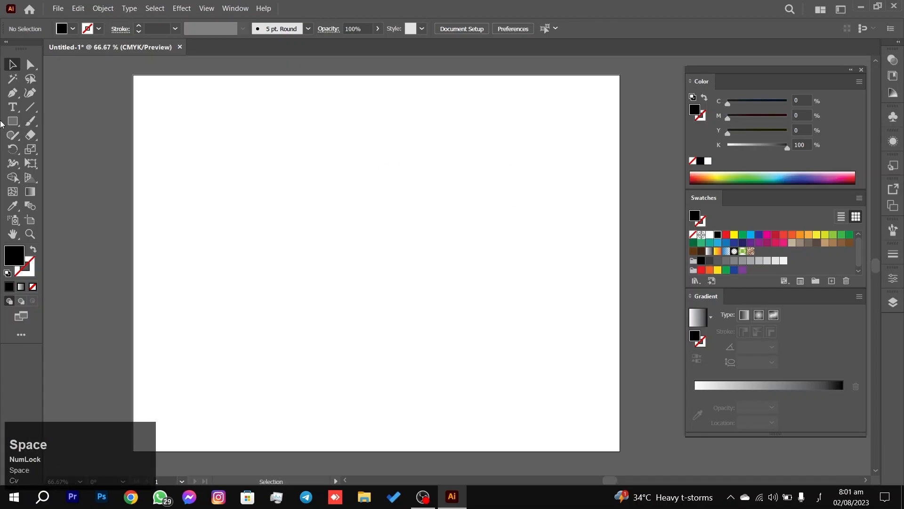
click(16, 124)
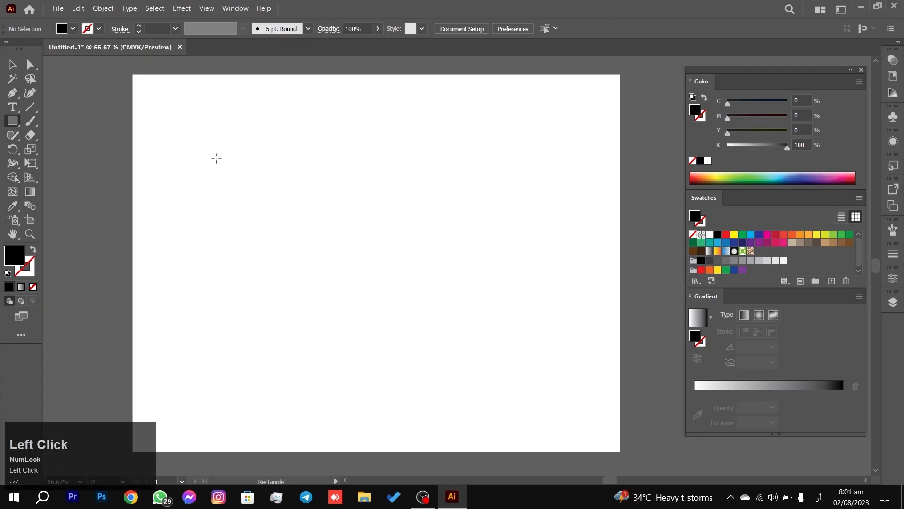
scroll(216, 158, up, 1)
key(space)
drag(248, 135, 264, 141)
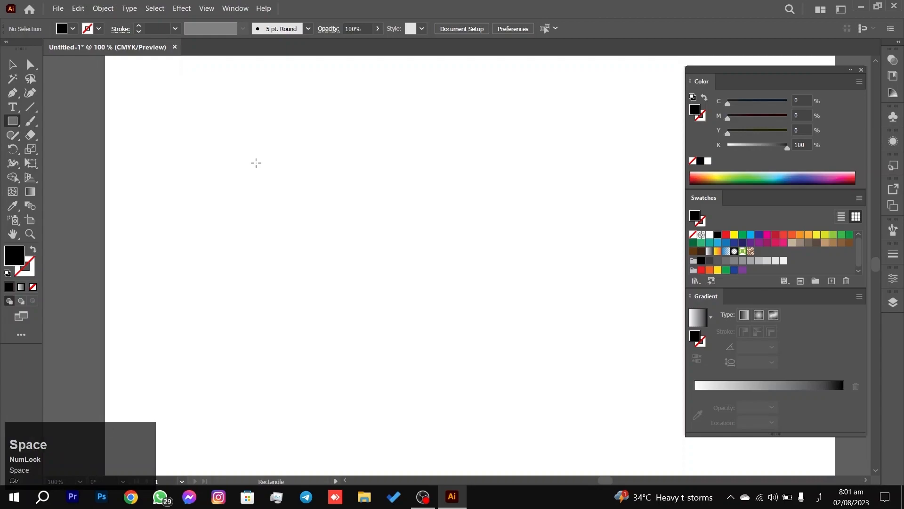
scroll(251, 187, down, 1)
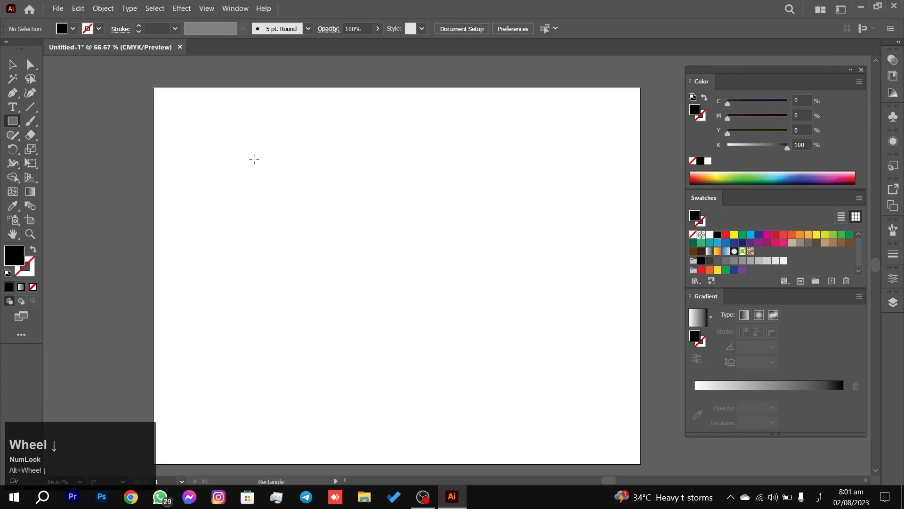
drag(255, 157, 256, 135)
drag(196, 115, 228, 384)
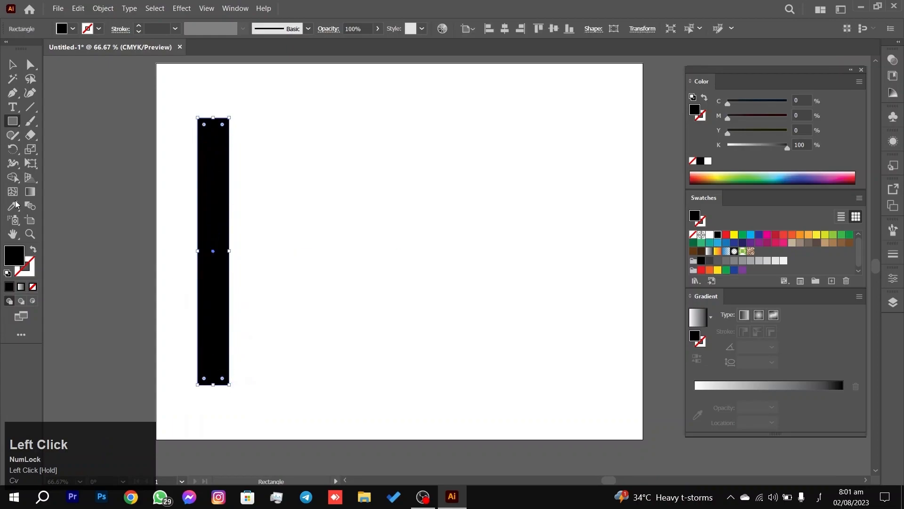
click(11, 67)
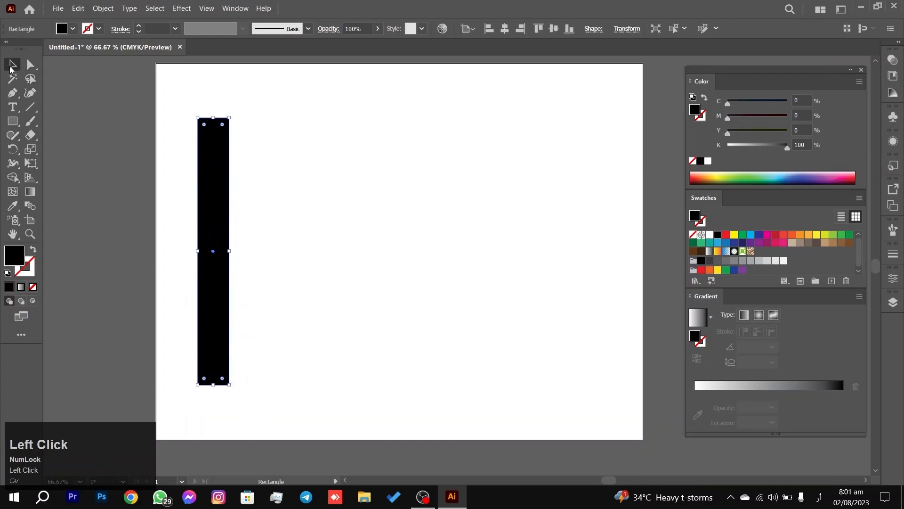
Step: Fill the rectangle with a linear gradient and colour both end stops brown with C 30, M 50, Y 75, K 10
click(731, 390)
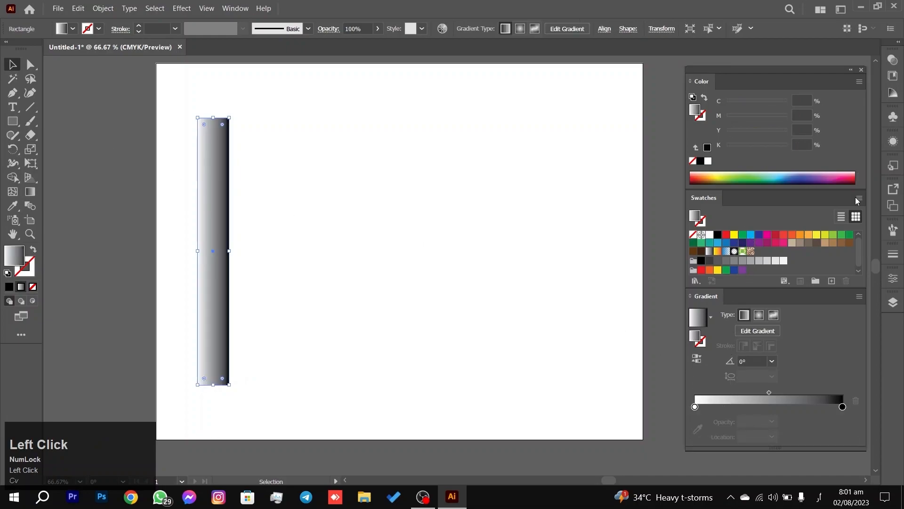
mouse_move(825, 243)
mouse_down()
mouse_move(821, 249)
mouse_move(833, 248)
mouse_up()
drag(814, 290, 775, 406)
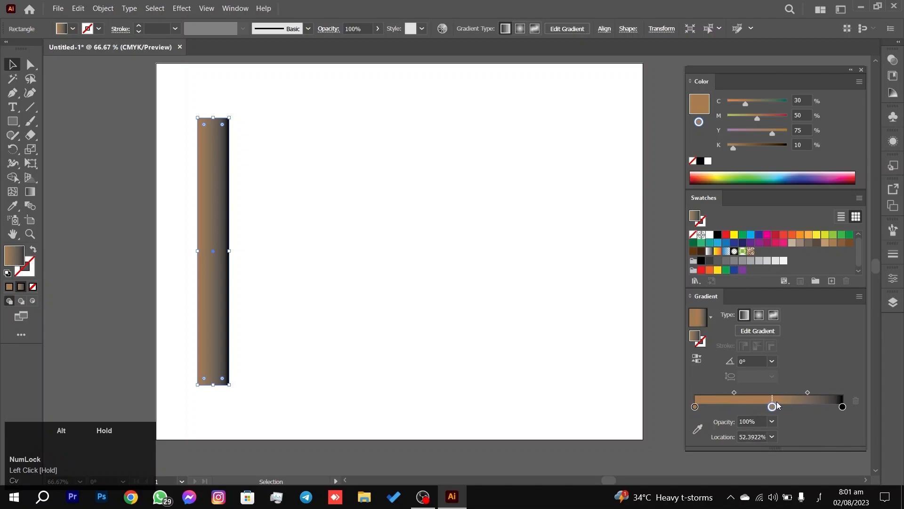
mouse_move(846, 408)
mouse_down()
mouse_move(794, 431)
mouse_move(805, 406)
mouse_move(843, 406)
mouse_up()
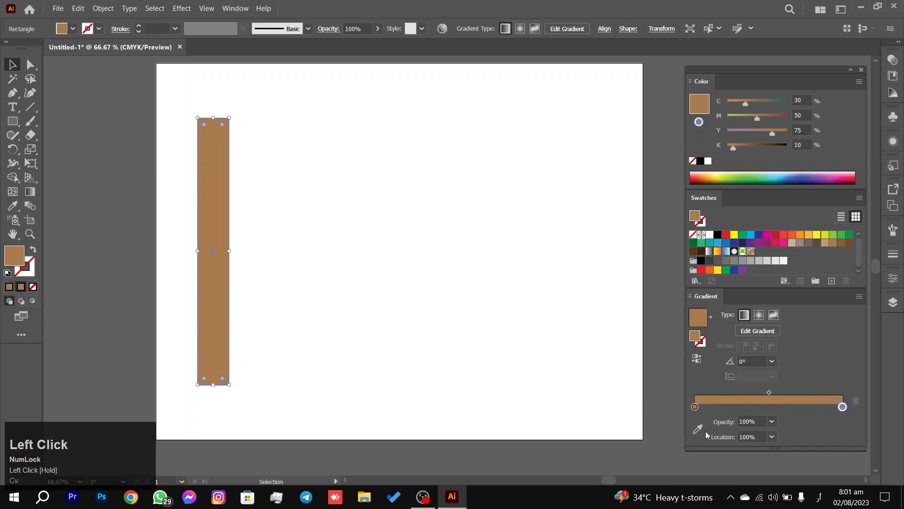
Step: Switch the colour sliders to HSB and lighten the gradient's starting stop to saturation 54% and brightness 78%
click(695, 407)
click(860, 81)
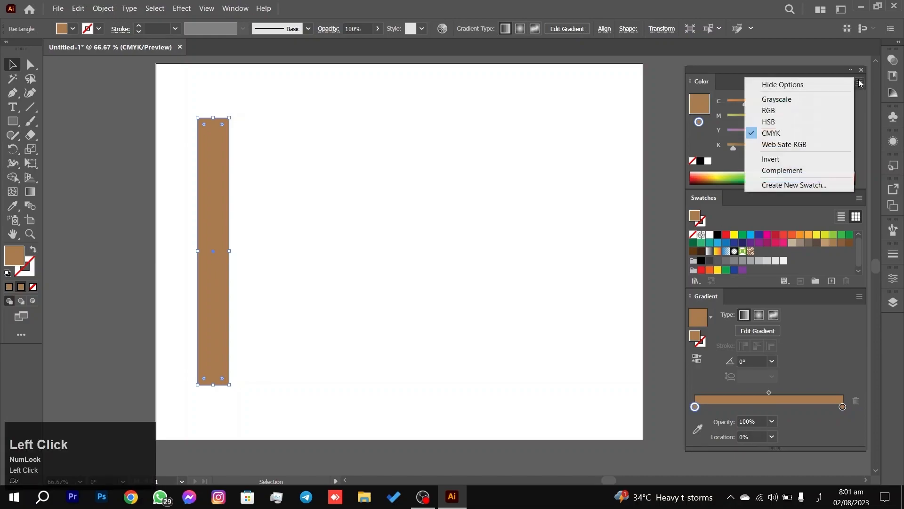
click(781, 123)
drag(767, 142, 762, 124)
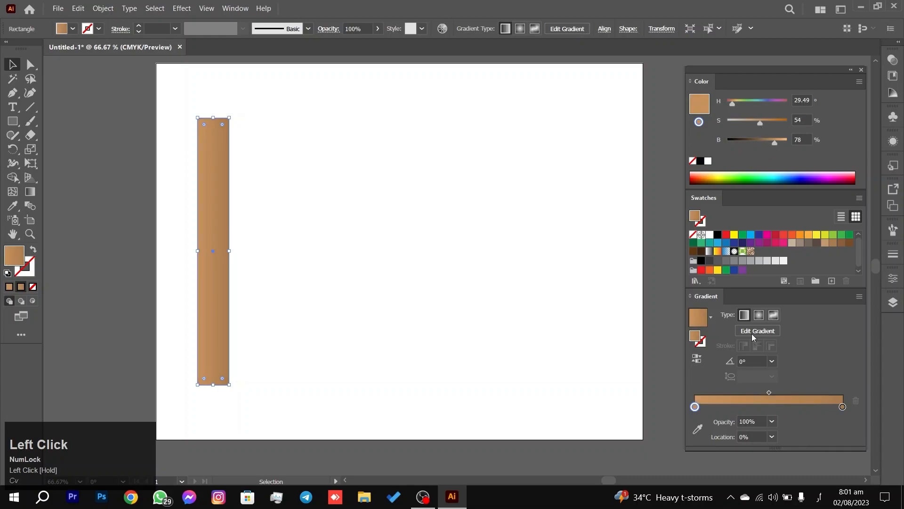
Step: Darken the gradient's end stop to saturation 63% and brightness 59%
click(843, 407)
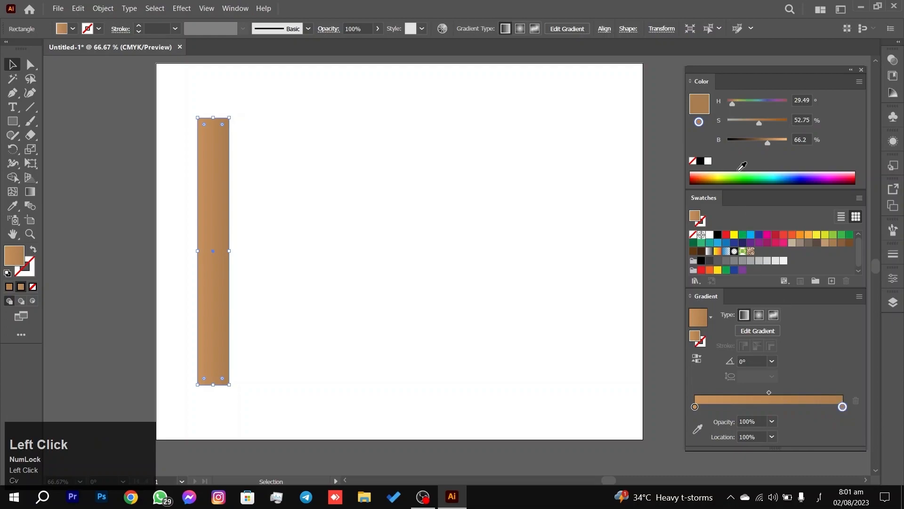
mouse_move(768, 140)
mouse_down()
mouse_move(753, 140)
mouse_move(763, 124)
mouse_up()
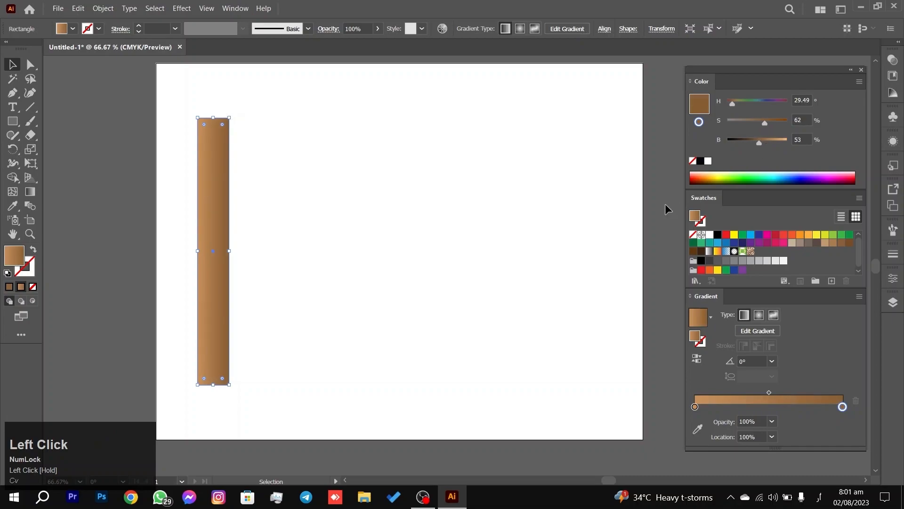
mouse_move(765, 123)
mouse_down()
mouse_move(763, 140)
mouse_move(765, 123)
mouse_up()
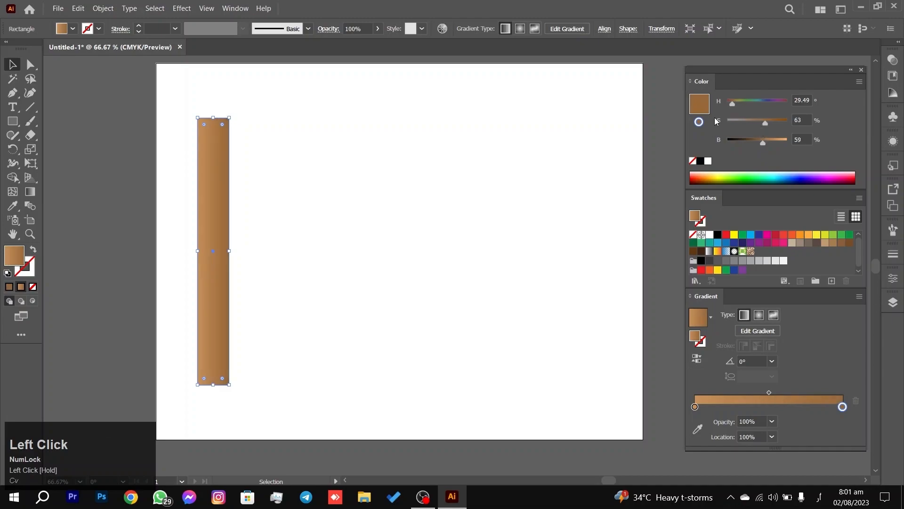
Step: Rearrange the rectangle's gradient into three stops, with dark brown at both ends and light brown near the middle
click(242, 154)
click(207, 211)
drag(843, 406, 730, 406)
key(super+space)
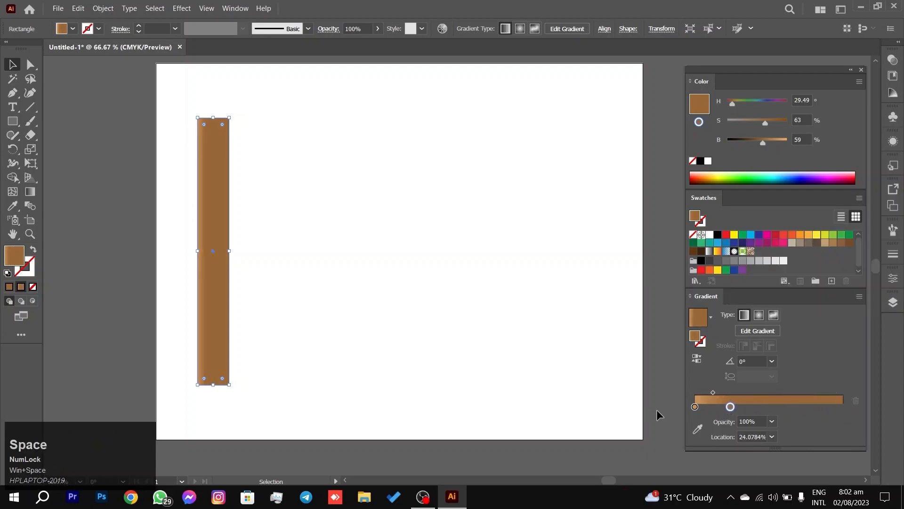
drag(696, 406, 844, 404)
drag(730, 407, 672, 420)
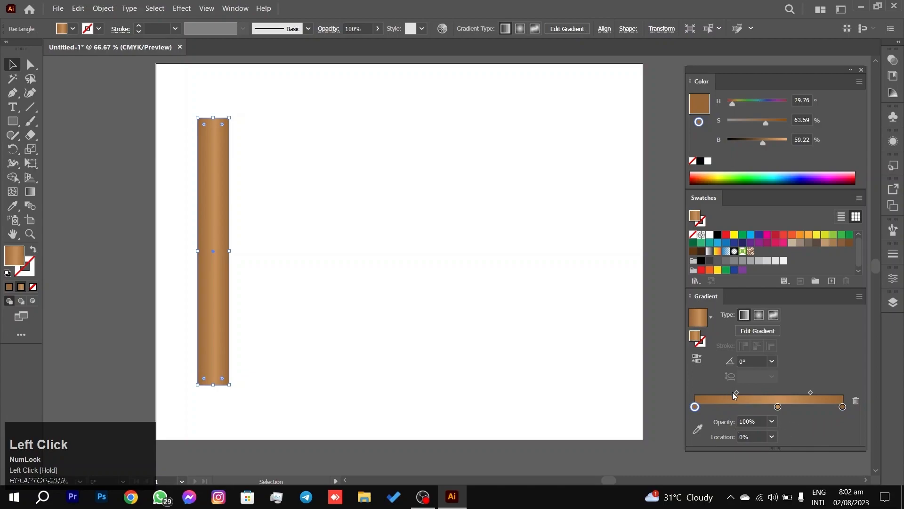
Step: Move the gradient midpoints outward and place the light centre stop at about 54.59%, then deselect the rectangle
drag(736, 390, 719, 393)
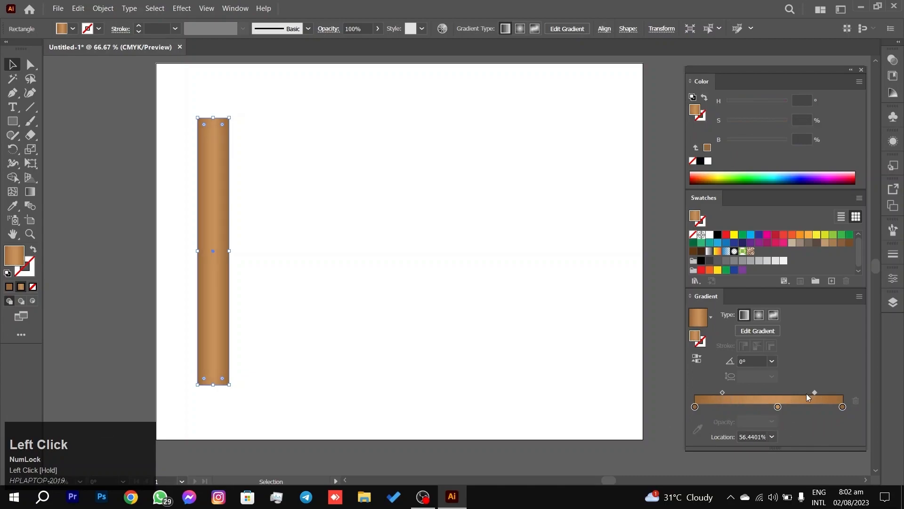
drag(778, 408, 776, 414)
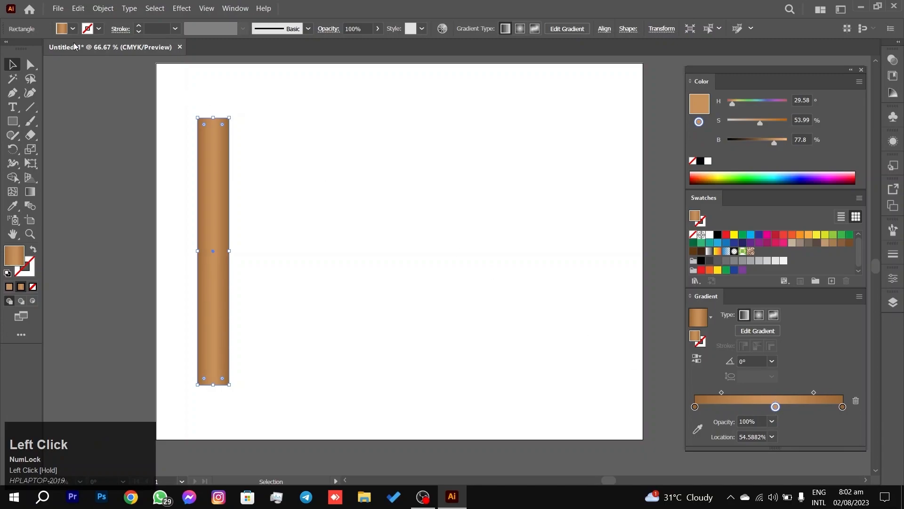
click(253, 182)
scroll(255, 234, down, 1)
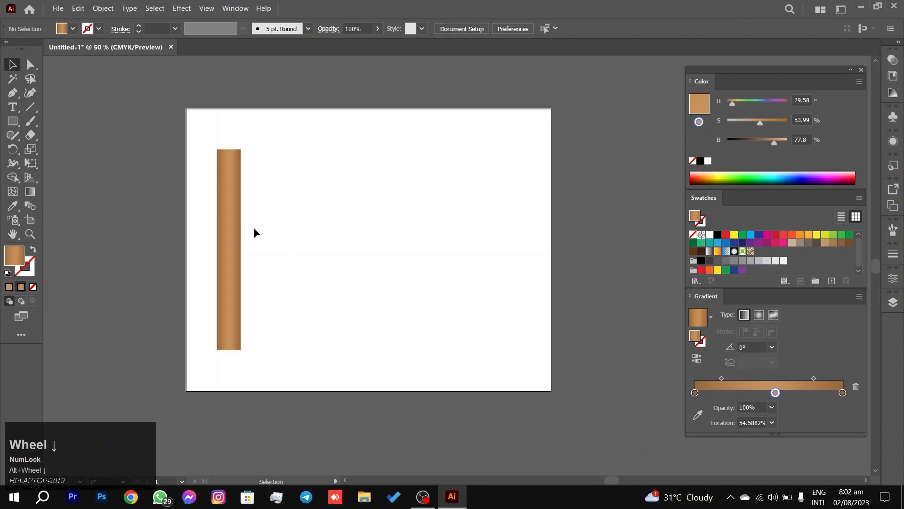
Step: Narrow the gradient rectangle slightly by moving its right edge inward, keeping its height
scroll(242, 246, up, 2)
click(292, 196)
drag(292, 196, 234, 214)
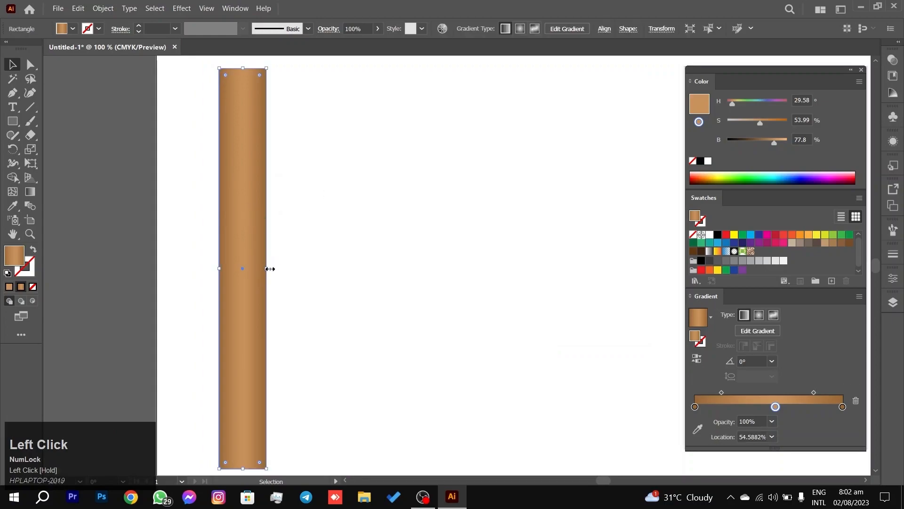
drag(268, 269, 257, 267)
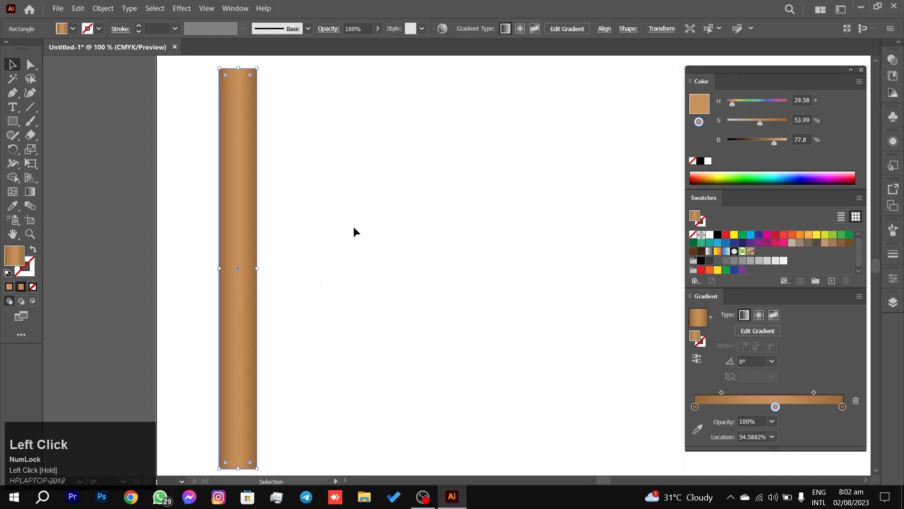
scroll(357, 228, down, 1)
drag(416, 177, 386, 175)
ctrl+click(289, 222)
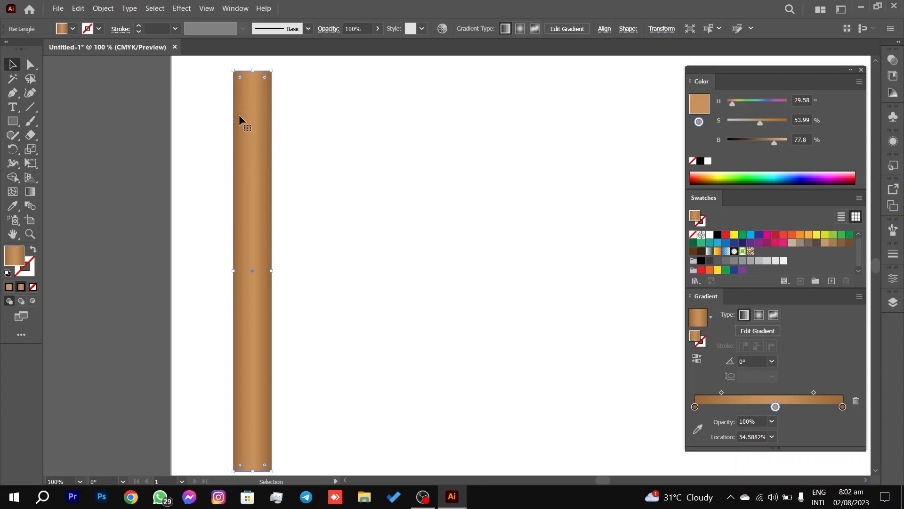
scroll(243, 119, down, 1)
drag(334, 132, 327, 148)
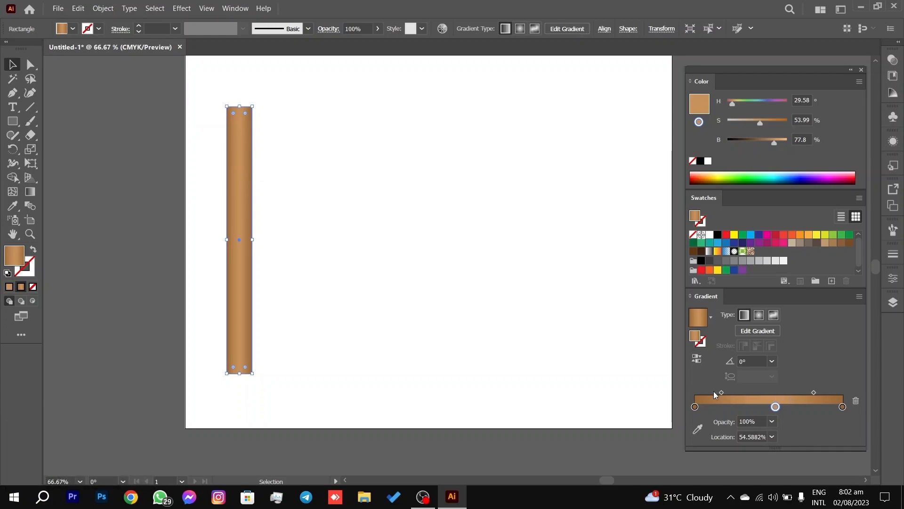
Step: Shift the gradient's two midpoints to about 31.53% and 66.11% and deselect the rectangle
drag(722, 392, 721, 393)
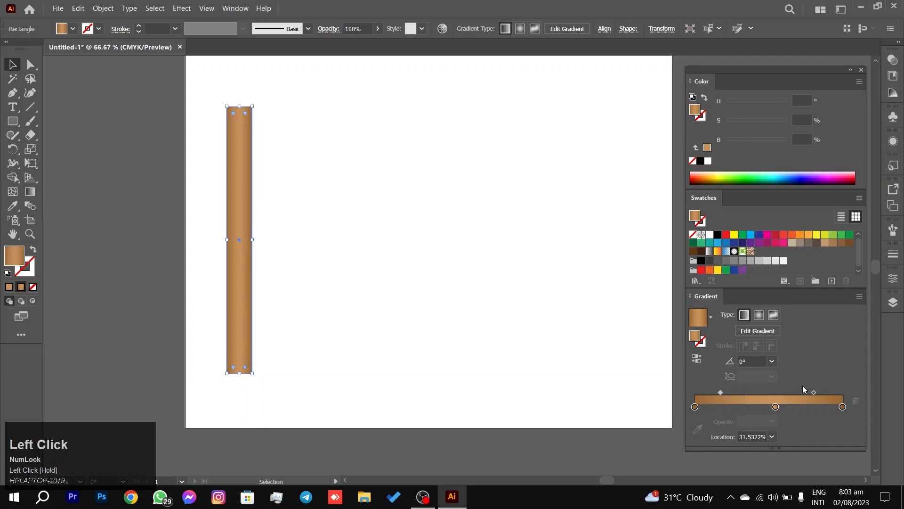
drag(813, 391, 819, 391)
click(365, 233)
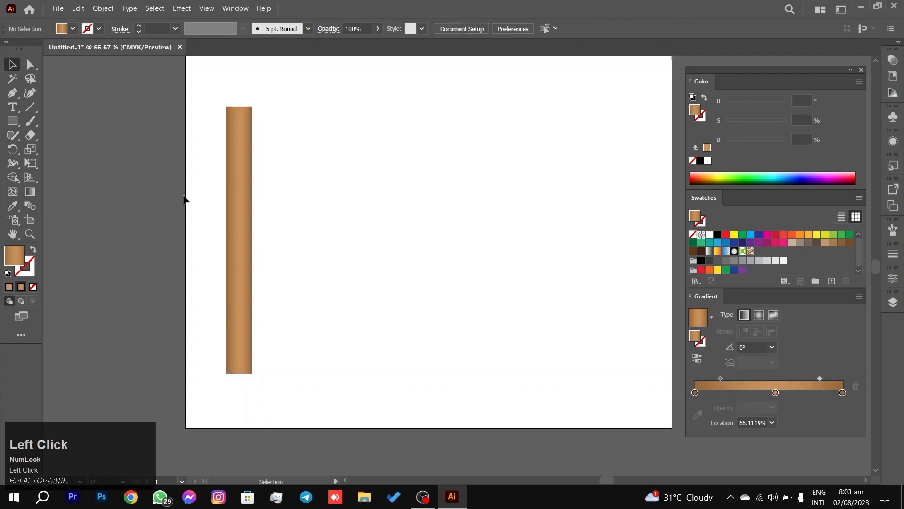
Step: Draw a short, wide gradient rectangle as a cap on the column's top edge, overhanging both sides
scroll(263, 171, up, 5)
key(space)
drag(327, 162, 421, 244)
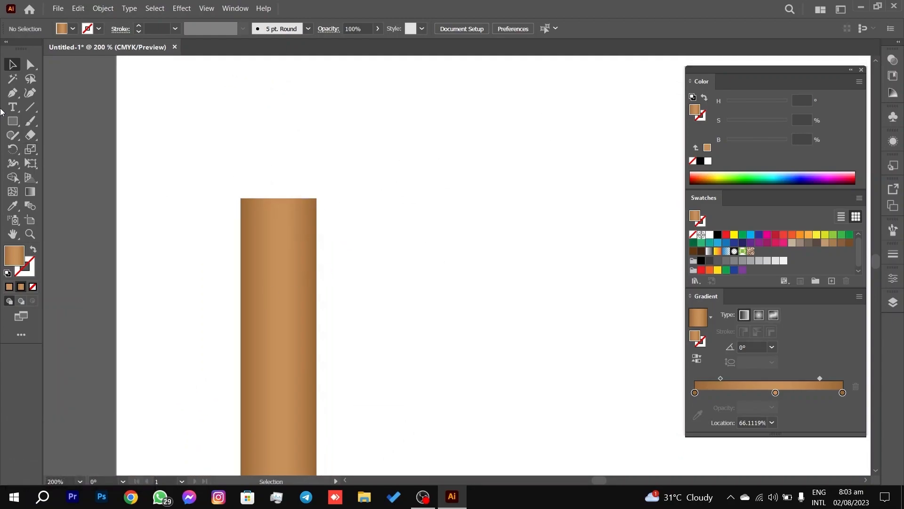
click(13, 121)
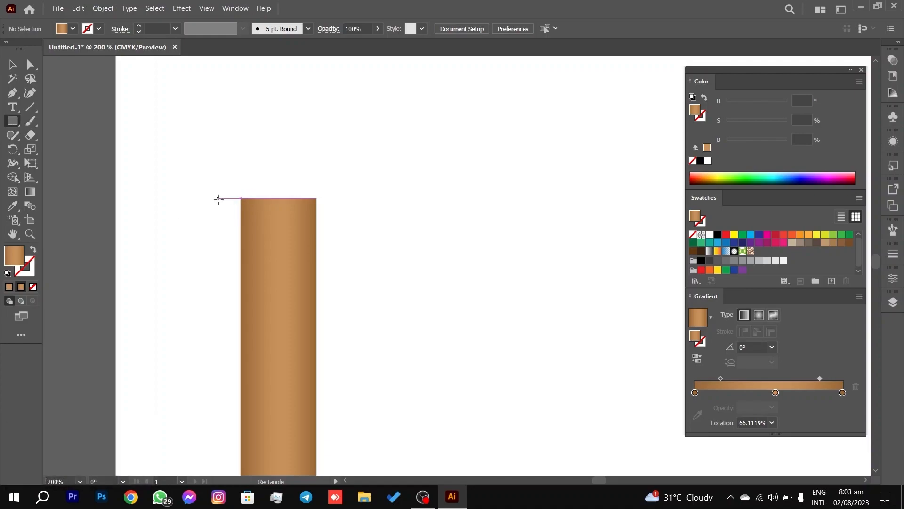
mouse_move(222, 198)
mouse_down()
mouse_move(329, 176)
mouse_move(336, 164)
mouse_up()
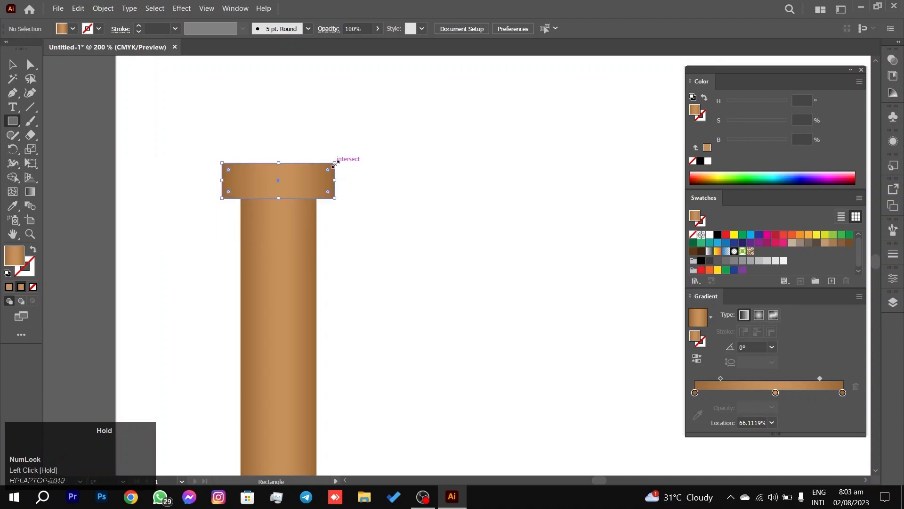
key(ctrl+z)
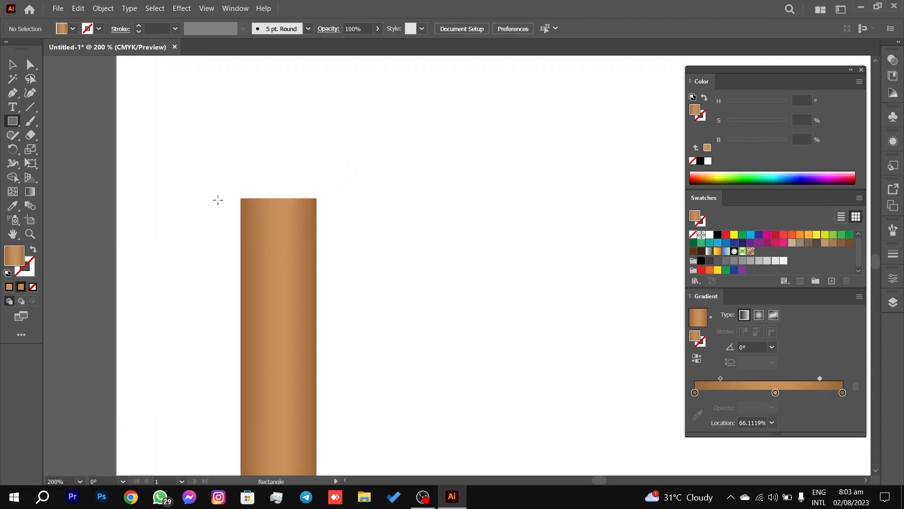
drag(212, 197, 345, 162)
click(12, 69)
drag(92, 101, 186, 109)
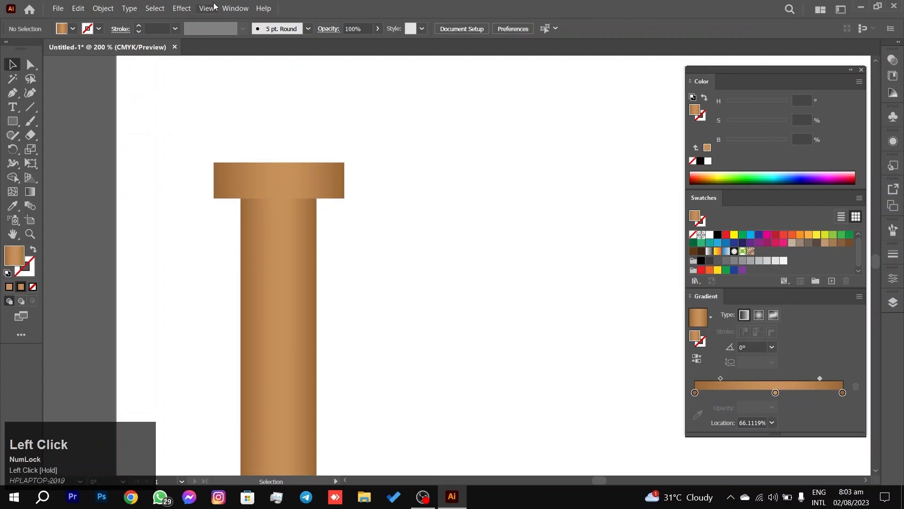
click(235, 8)
click(281, 122)
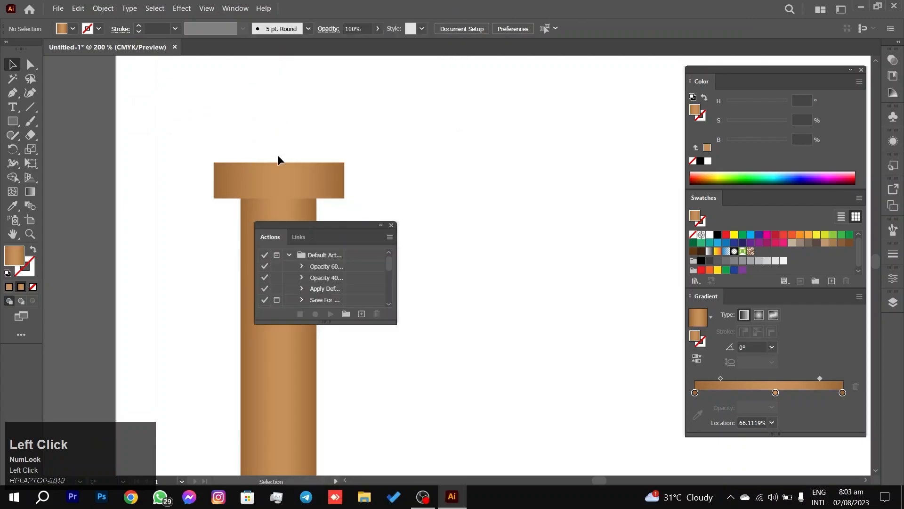
click(391, 225)
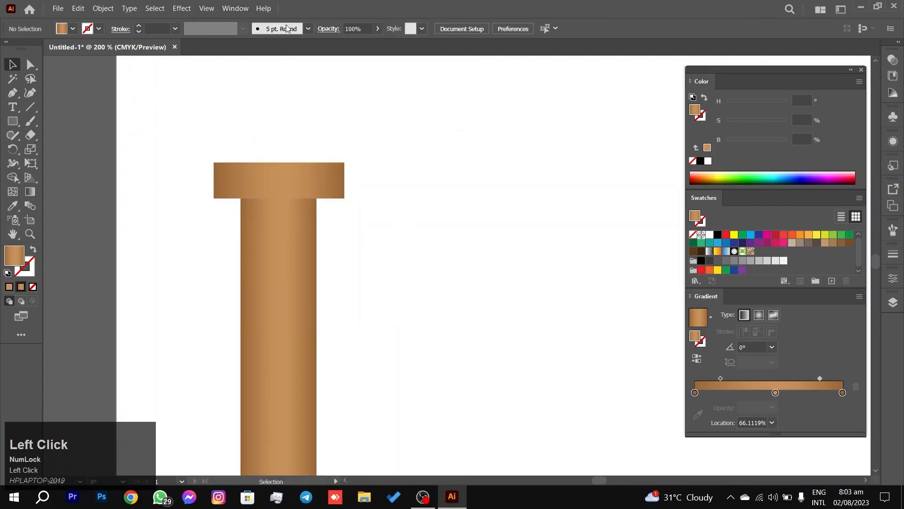
Step: Display the Align options and centre the cap horizontally on the column, using the column as the key object
click(234, 7)
click(290, 134)
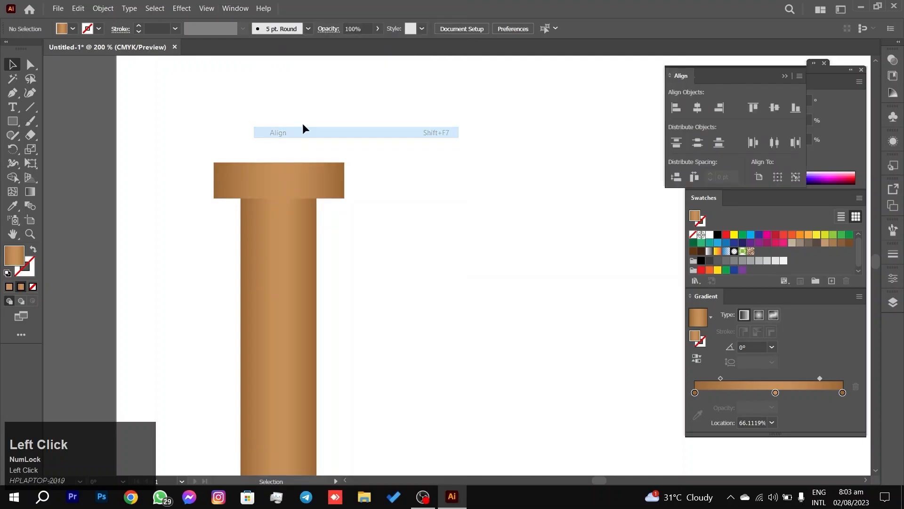
drag(742, 74, 596, 104)
drag(348, 141, 278, 229)
click(284, 227)
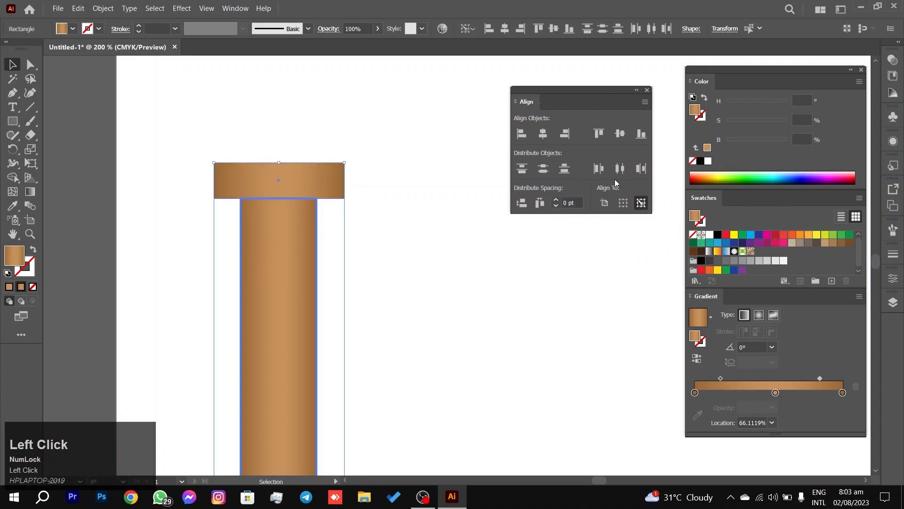
click(544, 134)
click(400, 133)
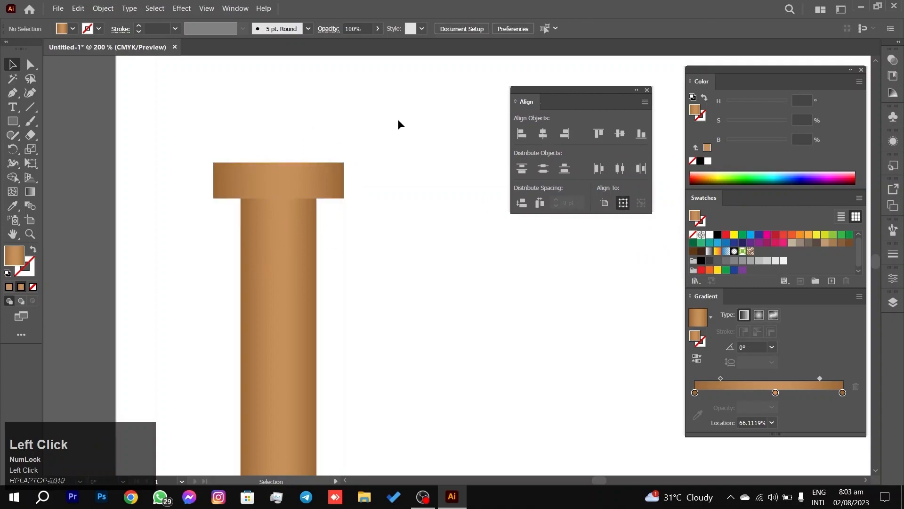
Step: Stack two copies of the cap on top of it, each wider than the one below, forming a three-tier stepped capital
click(309, 180)
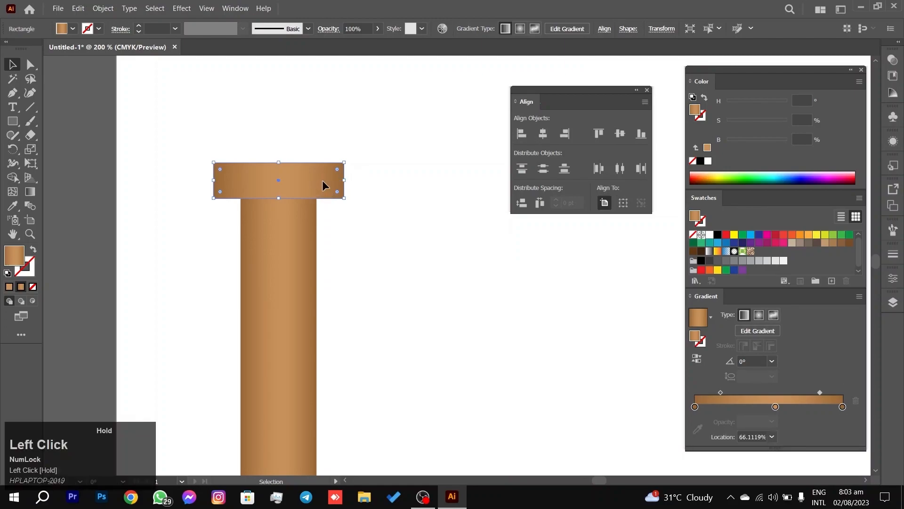
drag(323, 181, 391, 110)
click(414, 97)
scroll(365, 231, down, 4)
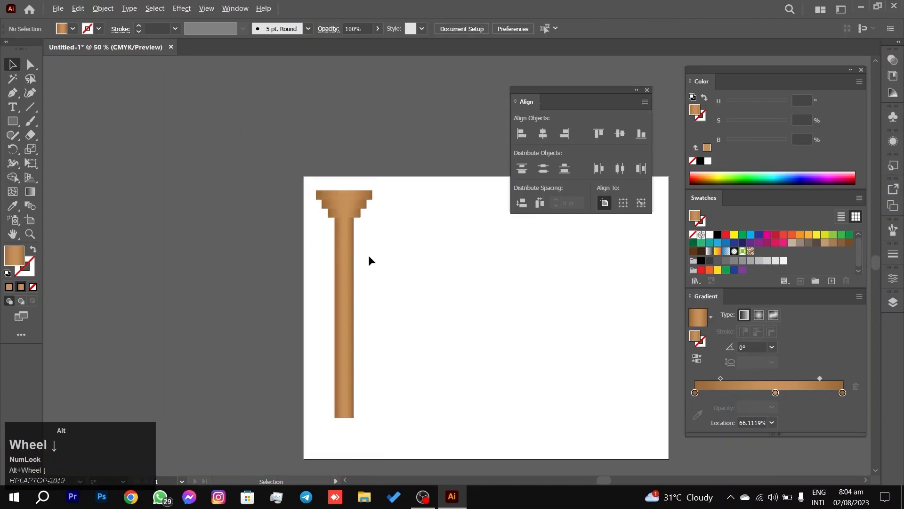
Step: Centre the three cap tiers horizontally on the column, using the column as the key object, and deselect everything
drag(386, 185, 413, 151)
drag(371, 327, 416, 242)
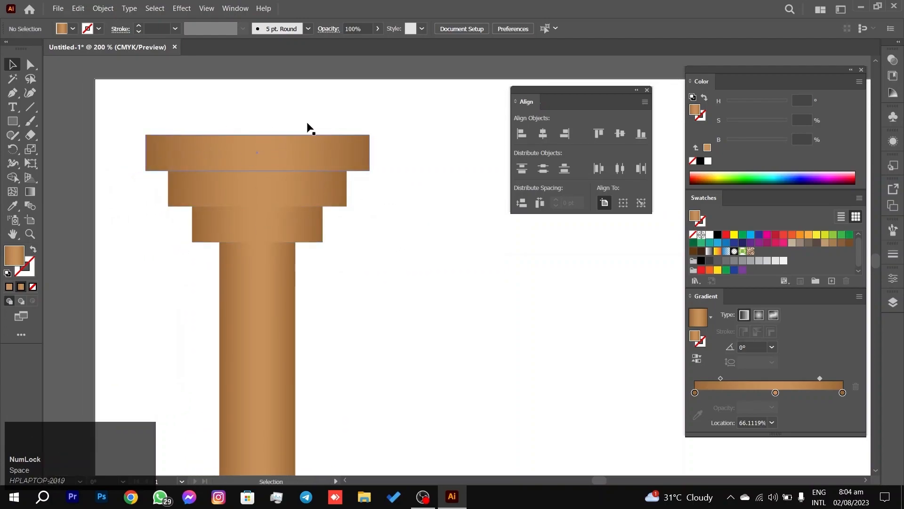
drag(372, 102, 260, 287)
click(260, 287)
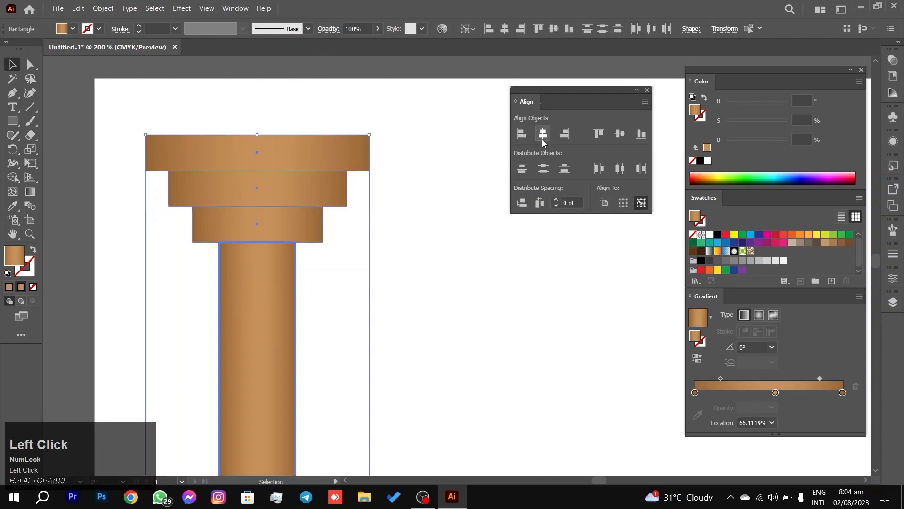
click(419, 166)
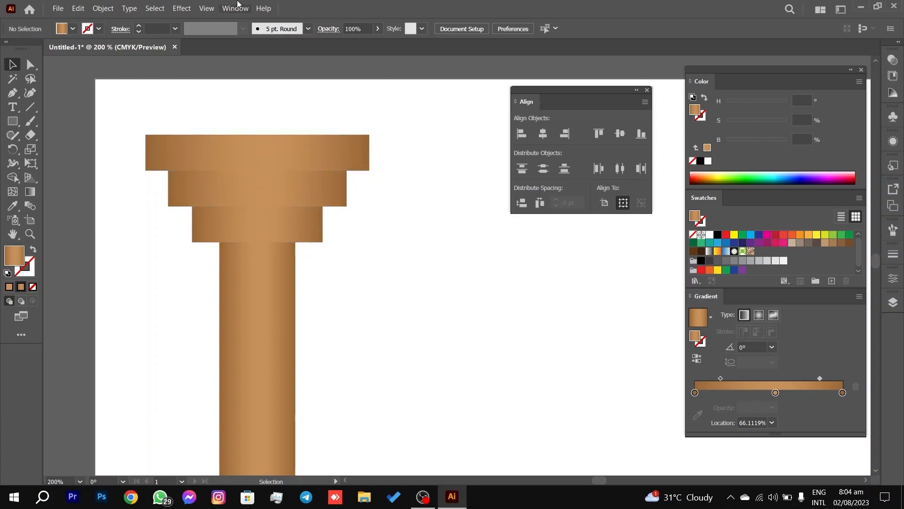
Step: Display the Transparency options, dock them beneath the Align options and reposition the combined group clear of the column
click(893, 60)
click(236, 8)
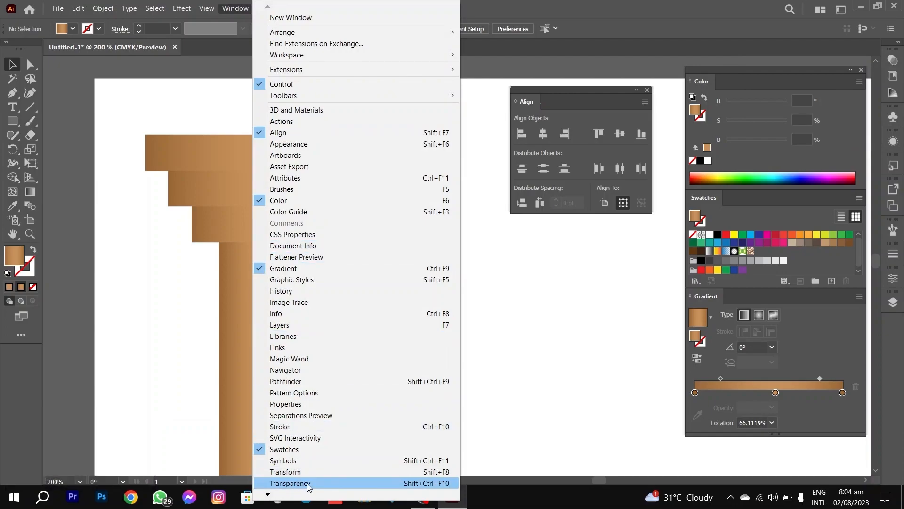
click(892, 59)
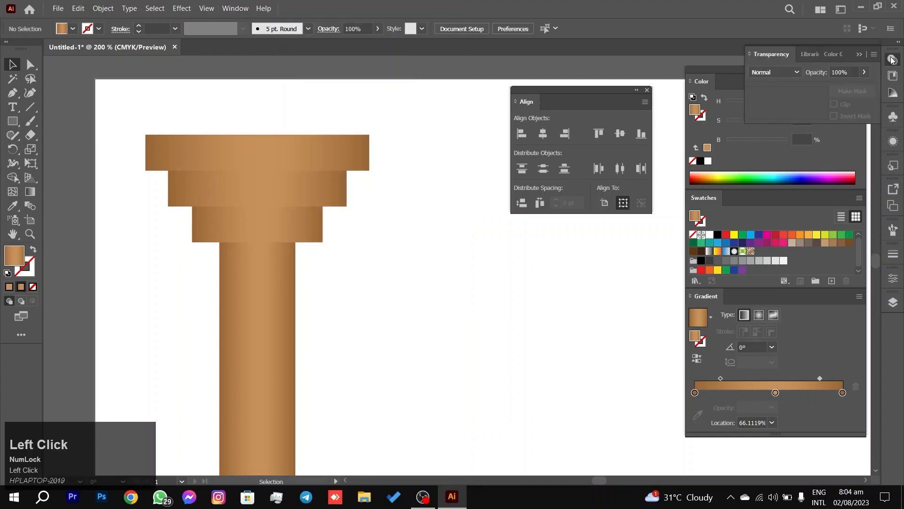
drag(764, 55, 571, 216)
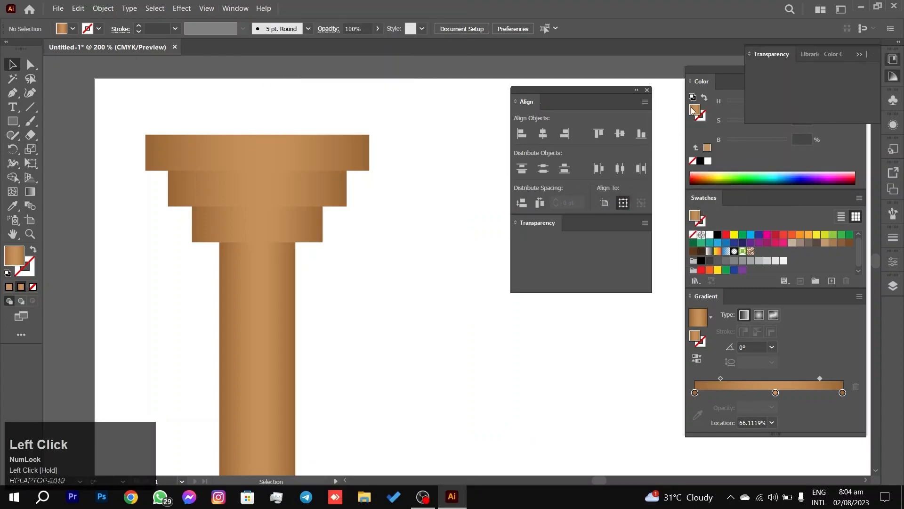
click(862, 56)
mouse_move(613, 97)
mouse_down()
mouse_move(629, 89)
mouse_move(595, 110)
mouse_move(603, 89)
mouse_move(626, 81)
mouse_move(606, 81)
mouse_up()
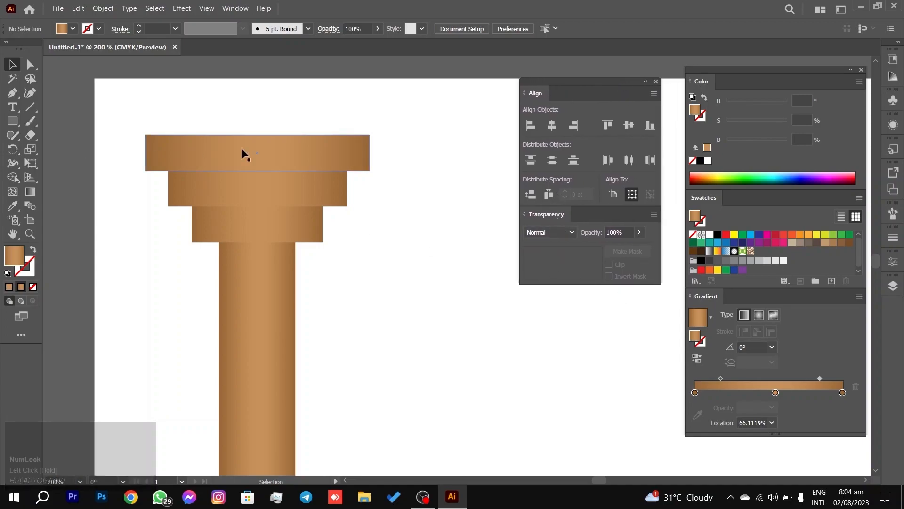
Step: Draw a thin gradient rectangle along the upper edge of the middle cap tier, spanning the tier's full width
click(267, 152)
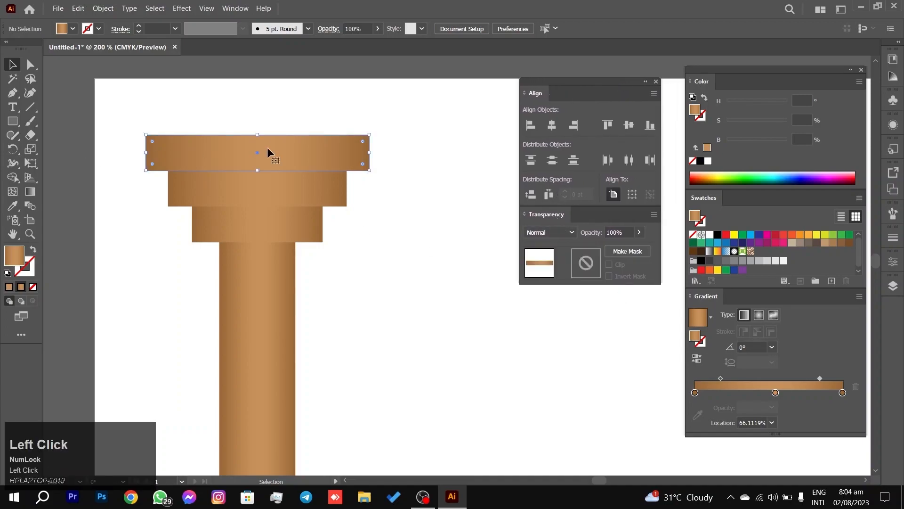
click(381, 168)
click(302, 177)
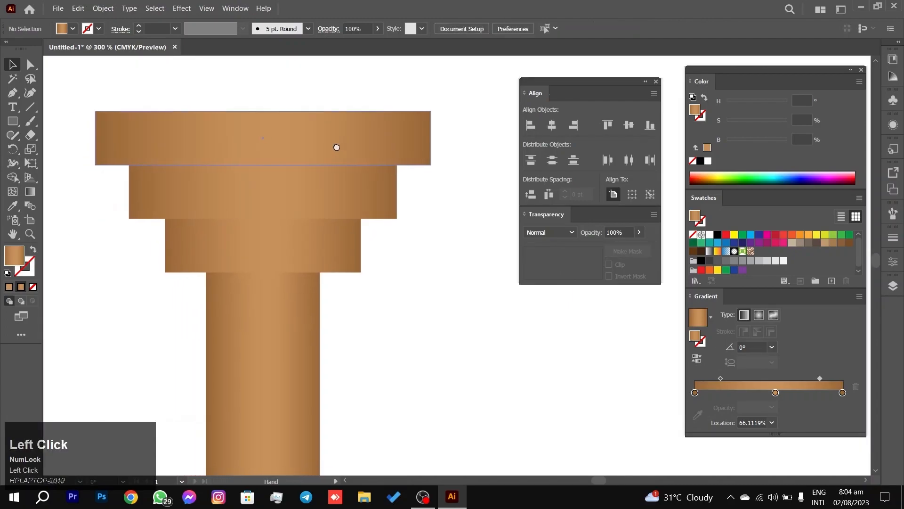
click(13, 121)
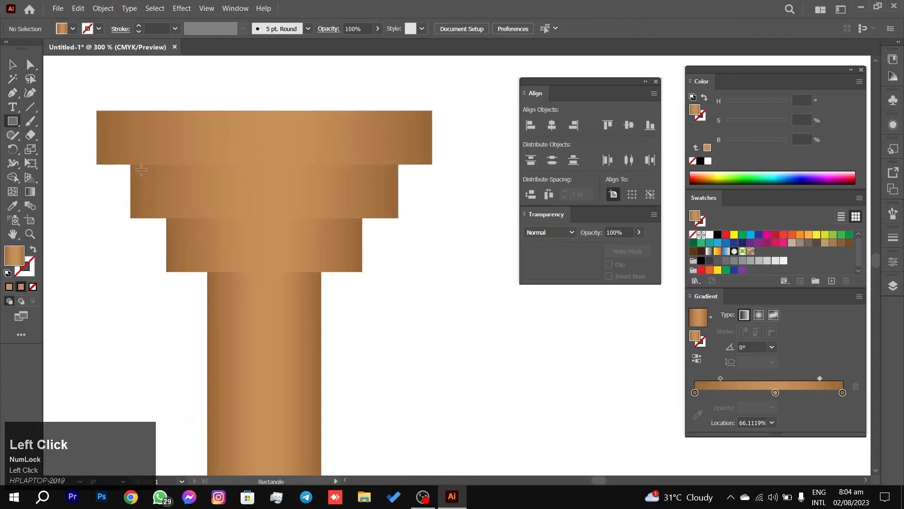
drag(131, 165, 397, 172)
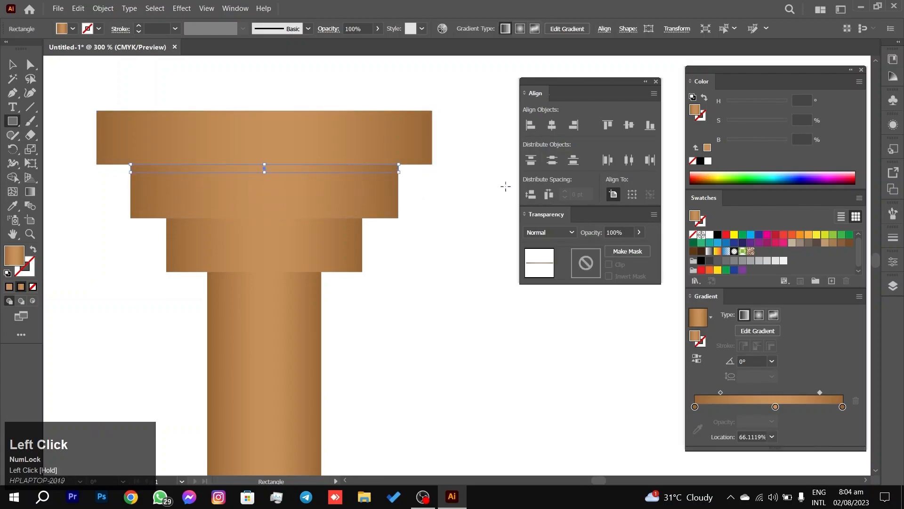
Step: Set the thin strip's blending mode to Multiply so it acts as a shadow on the middle tier
click(12, 64)
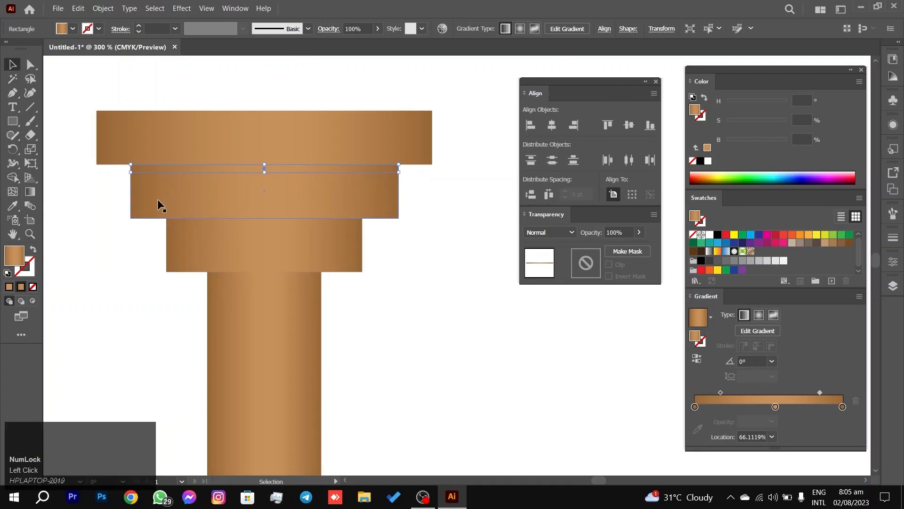
drag(109, 232, 157, 169)
click(257, 205)
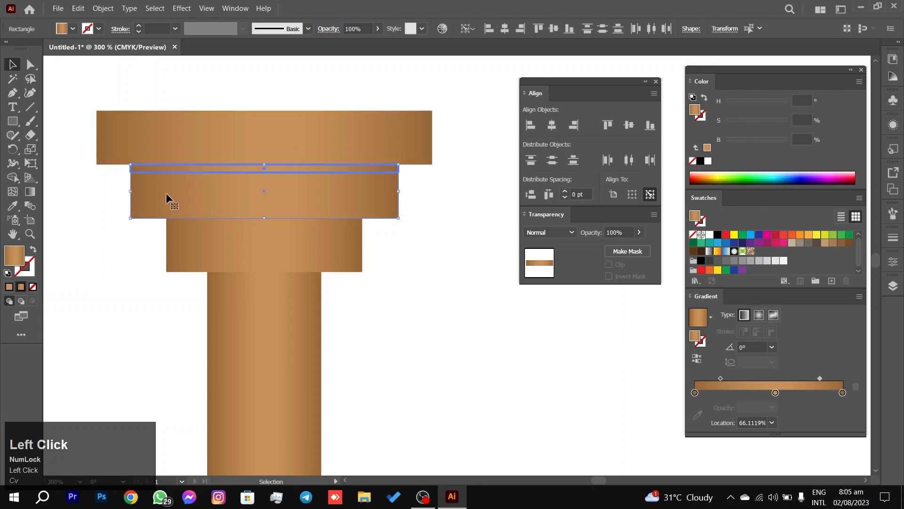
click(119, 201)
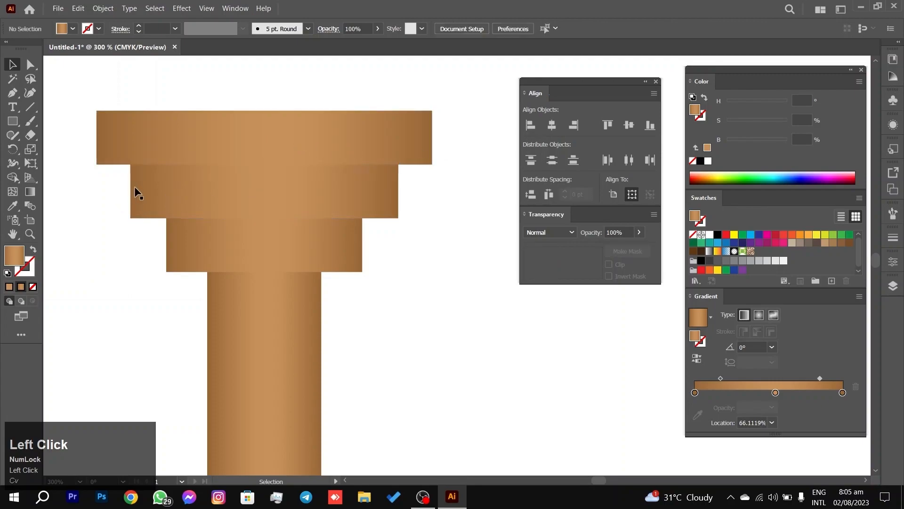
click(173, 170)
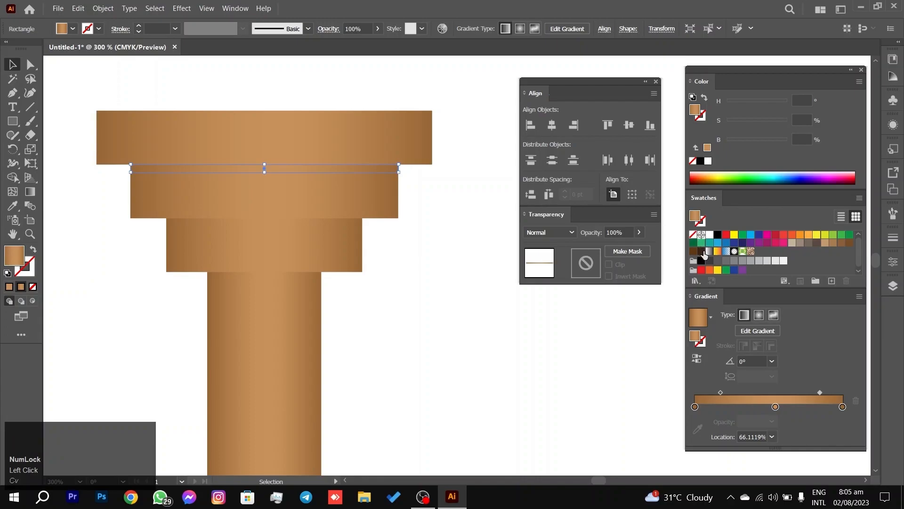
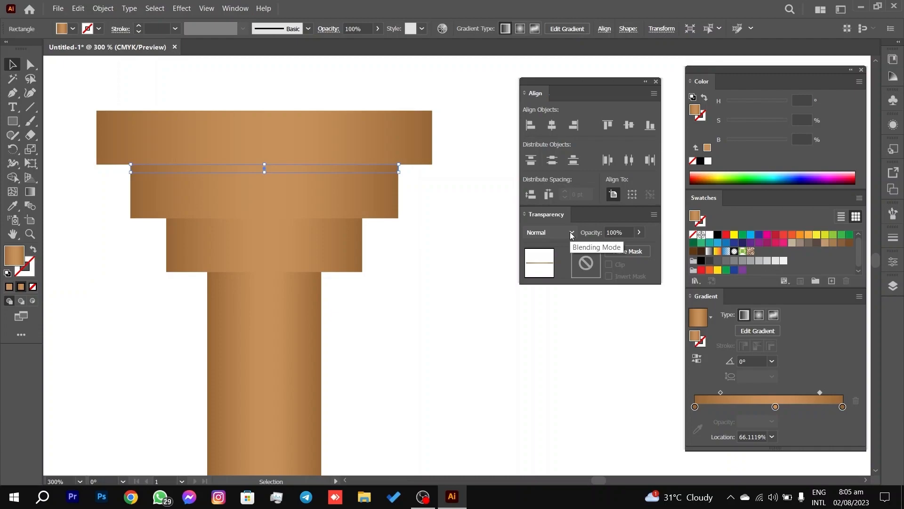
click(570, 232)
click(563, 261)
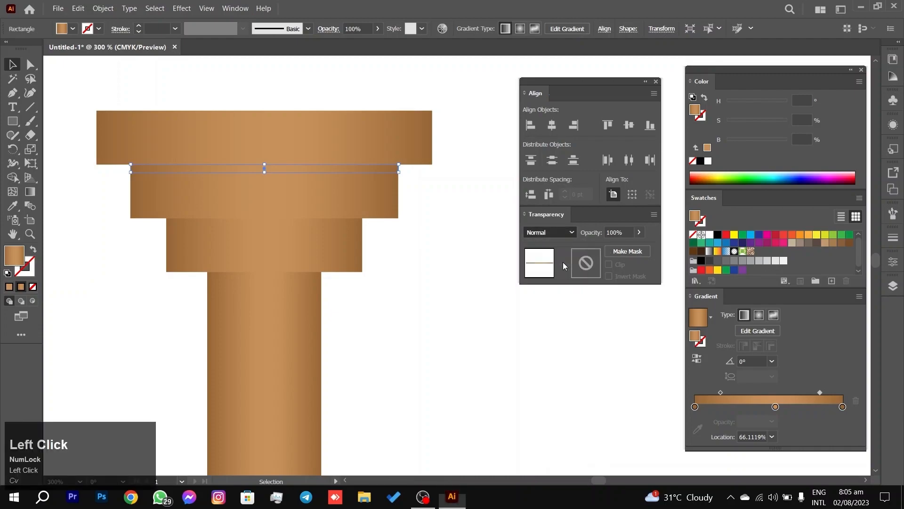
click(563, 232)
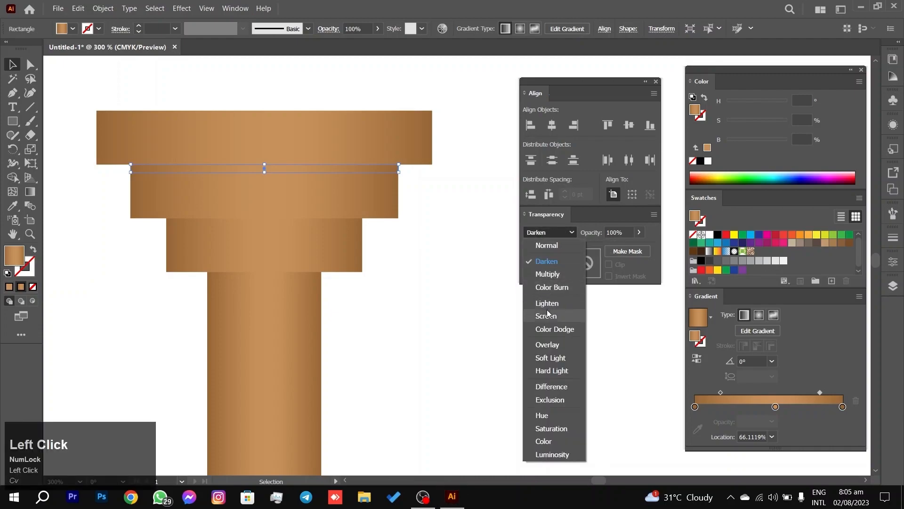
click(551, 274)
click(441, 171)
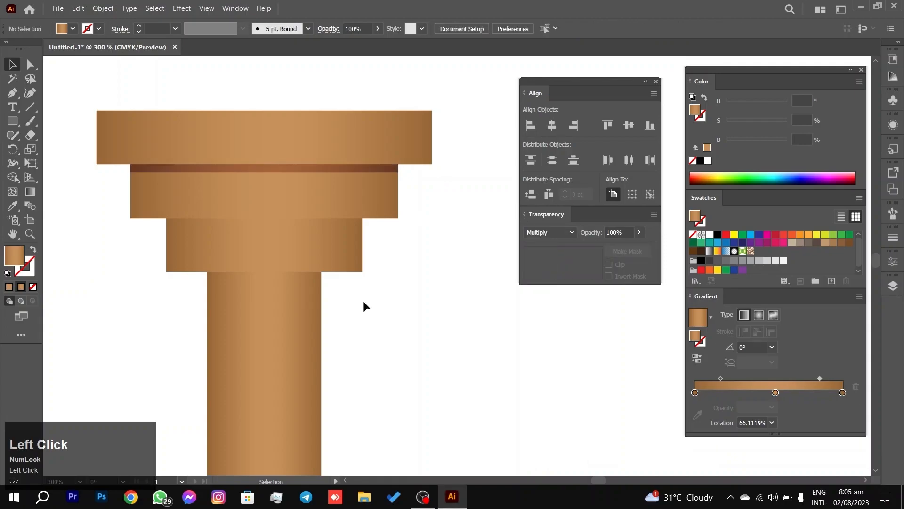
Step: Reduce the shadow strip to about half its height by raising its lower edge, and deselect it
click(349, 165)
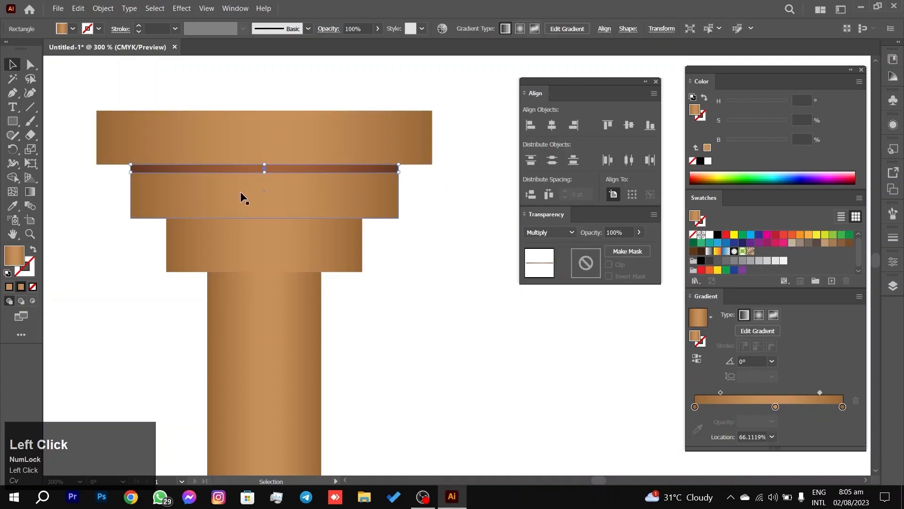
drag(264, 172, 264, 169)
click(432, 192)
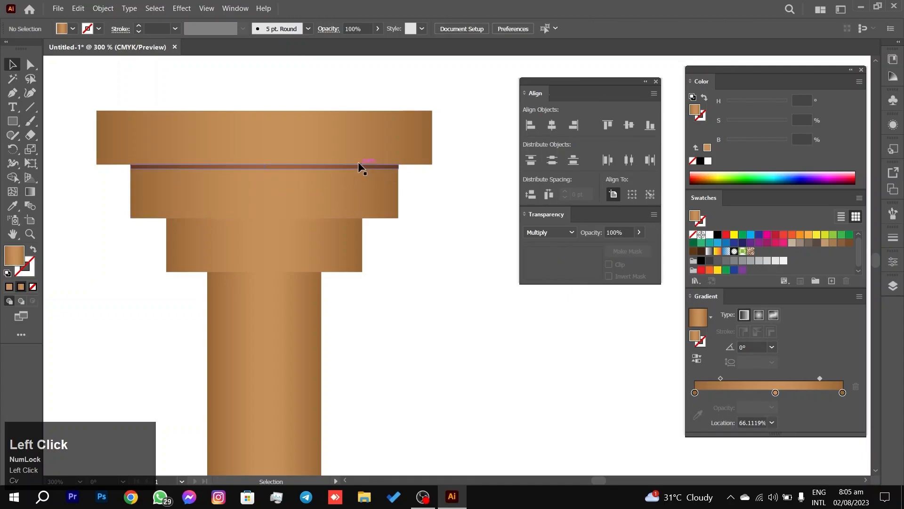
Step: Make the shadow strip slightly thicker by lowering its bottom edge, keeping its width
click(375, 167)
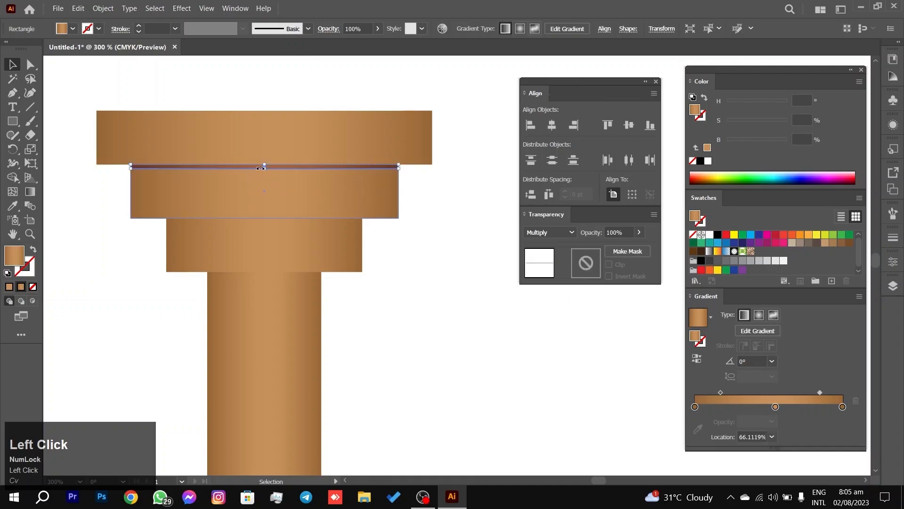
alt+scroll(261, 168, up, 2)
drag(270, 174, 270, 180)
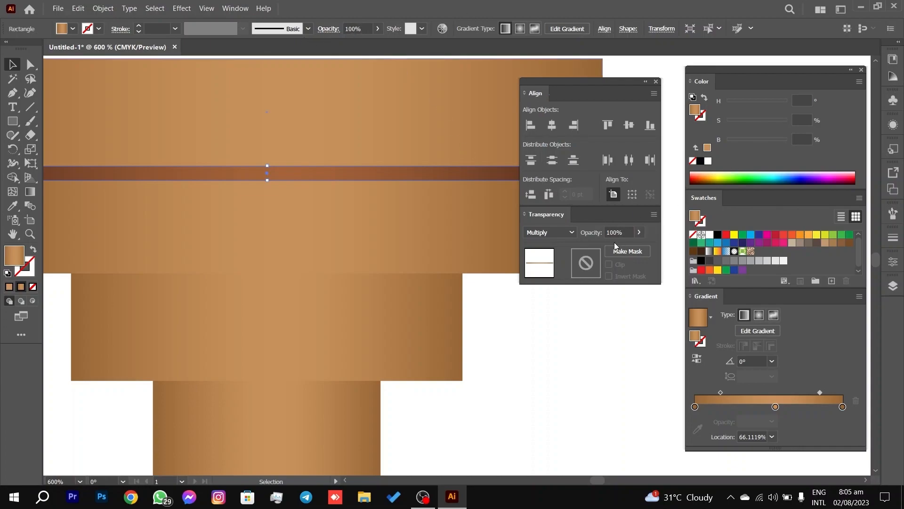
Step: Lower the opacity of the Multiply shadow strip beneath the top block to 34%
drag(636, 232, 607, 245)
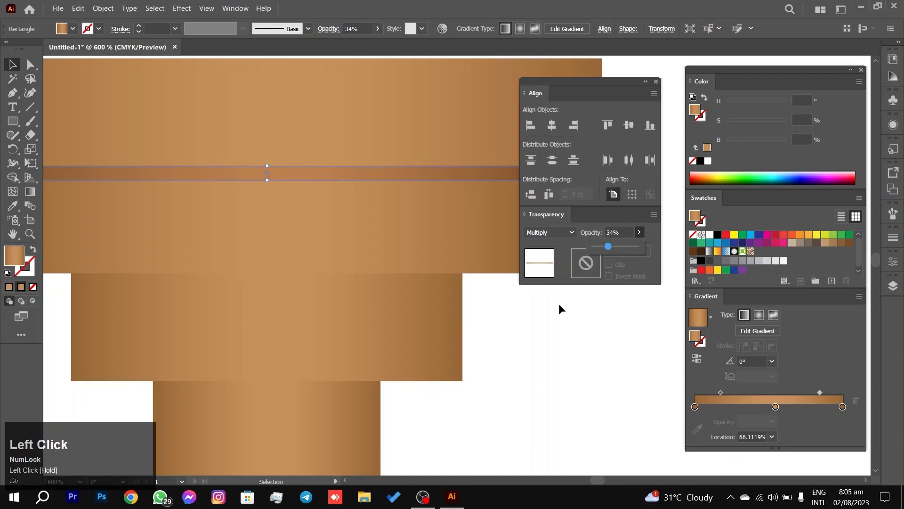
click(536, 309)
scroll(430, 210, down, 3)
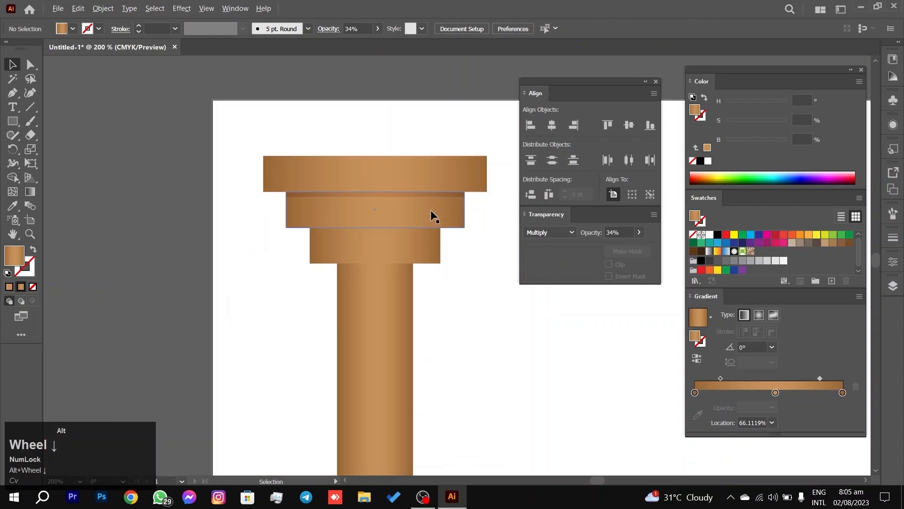
Step: Make the shadow strip beneath the top block thinner by reducing its height slightly
scroll(430, 210, up, 1)
click(370, 188)
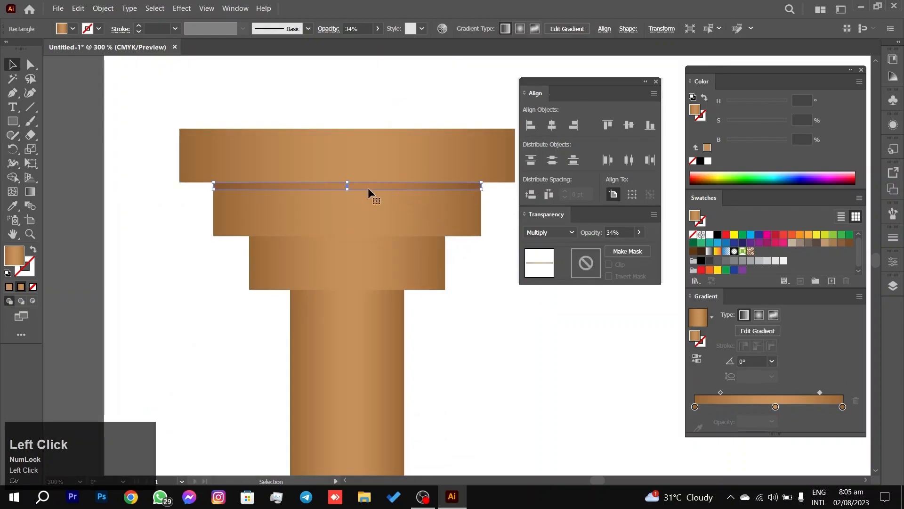
drag(349, 189, 350, 188)
click(504, 248)
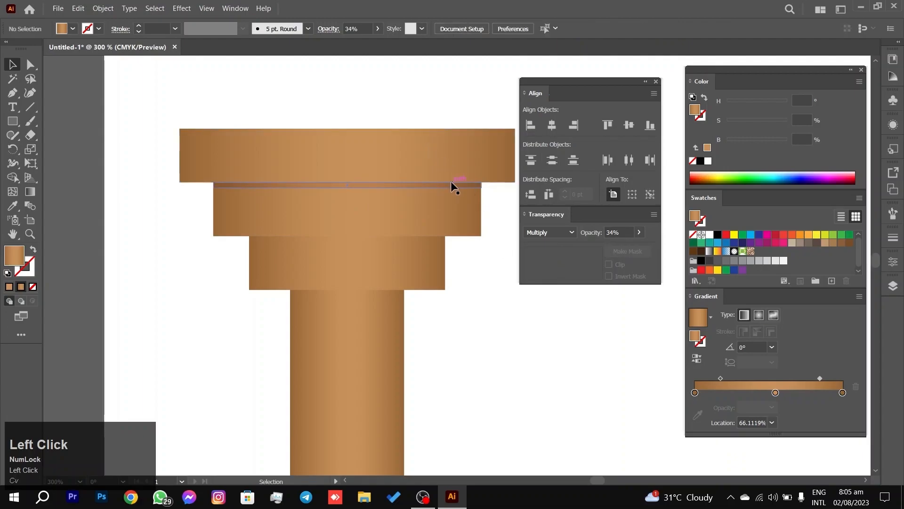
drag(459, 185, 454, 236)
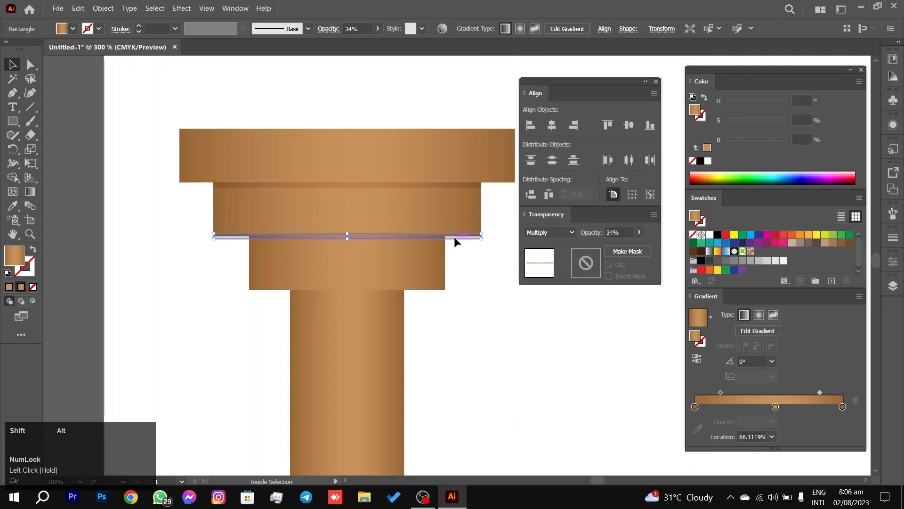
scroll(397, 246, up, 1)
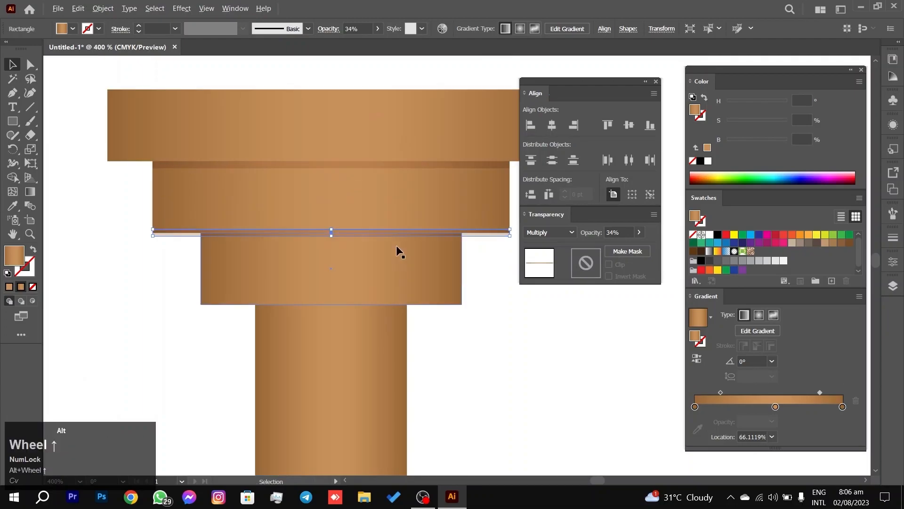
click(449, 232)
drag(448, 231, 470, 242)
drag(179, 334, 239, 241)
click(281, 256)
click(551, 124)
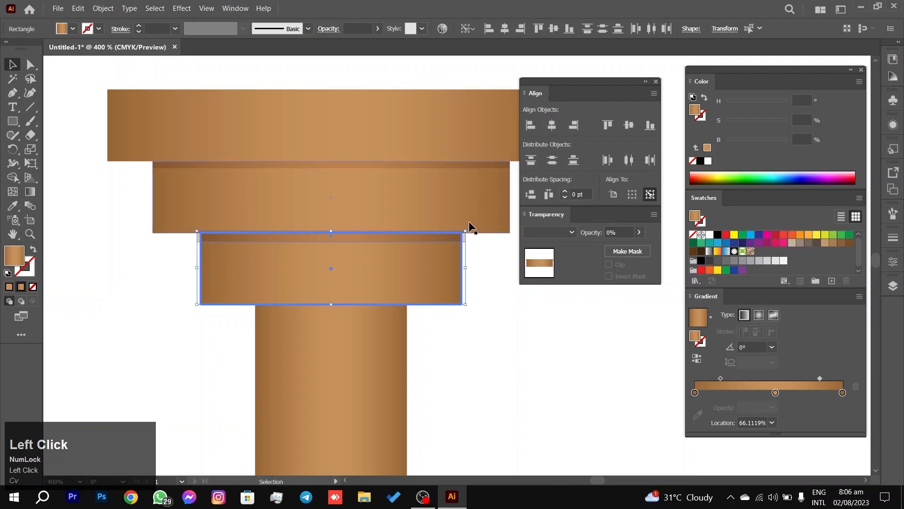
click(476, 251)
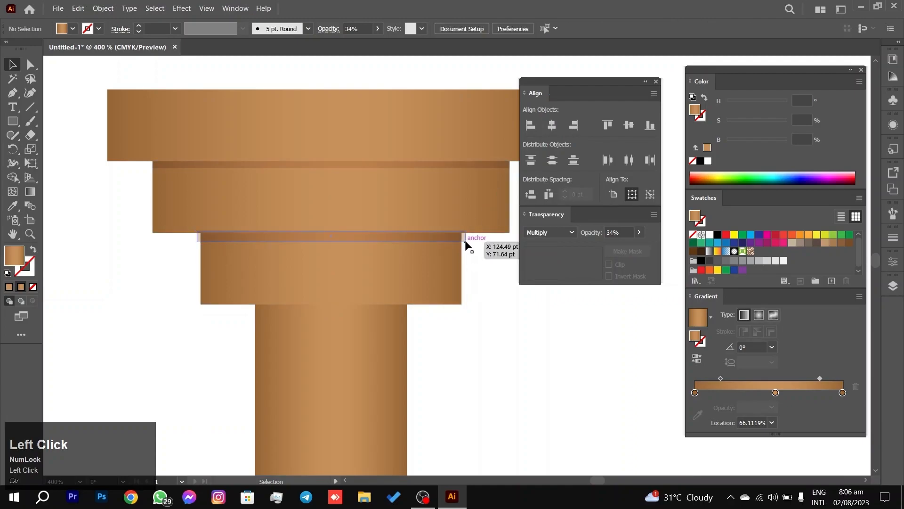
click(465, 242)
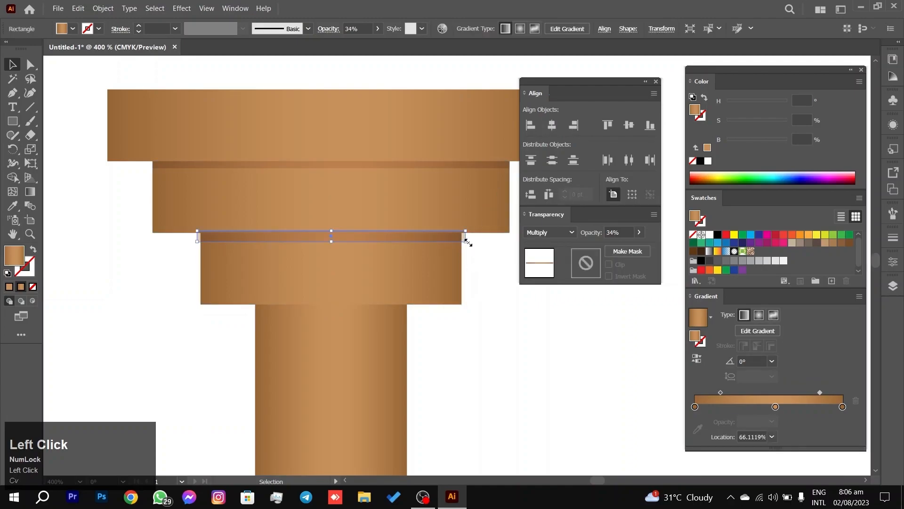
drag(468, 242, 462, 243)
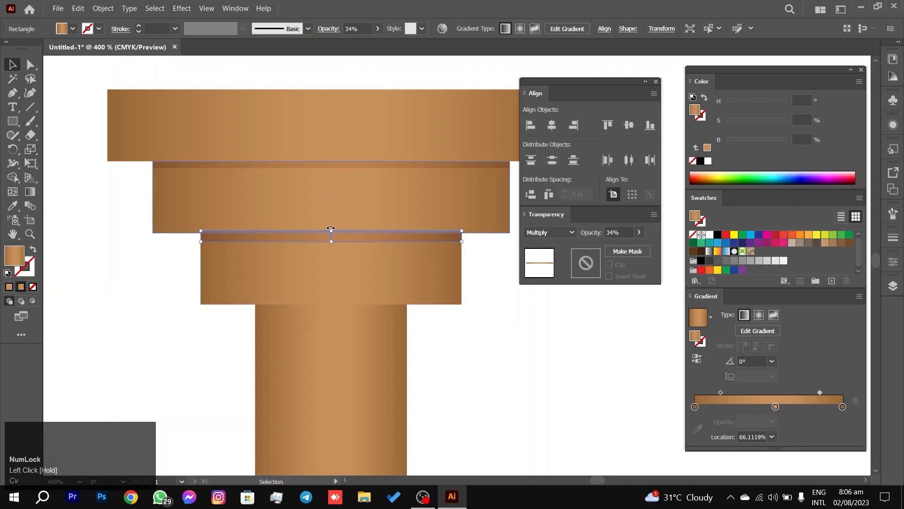
drag(331, 232, 330, 234)
click(473, 283)
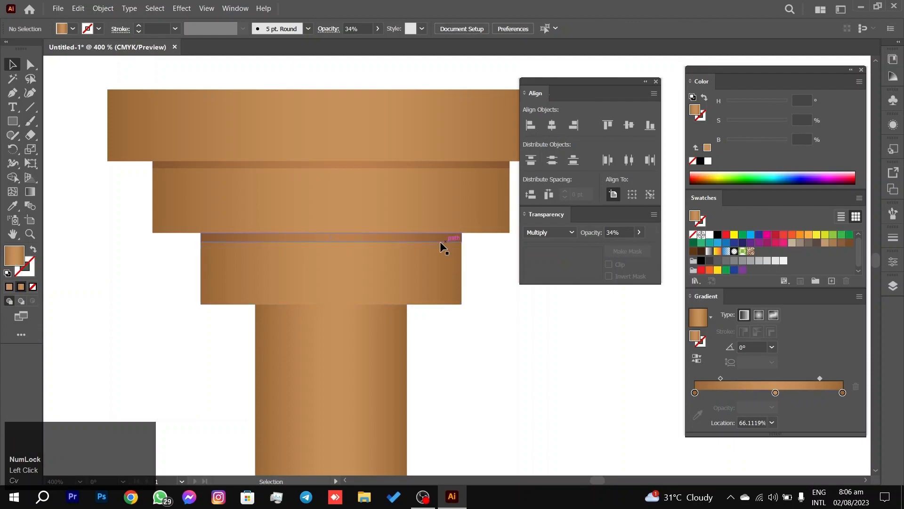
Step: Copy the shadow strip to the top edge of the third block and narrow it symmetrically to that block's width
mouse_move(439, 241)
mouse_down()
mouse_move(428, 165)
mouse_move(429, 244)
mouse_up()
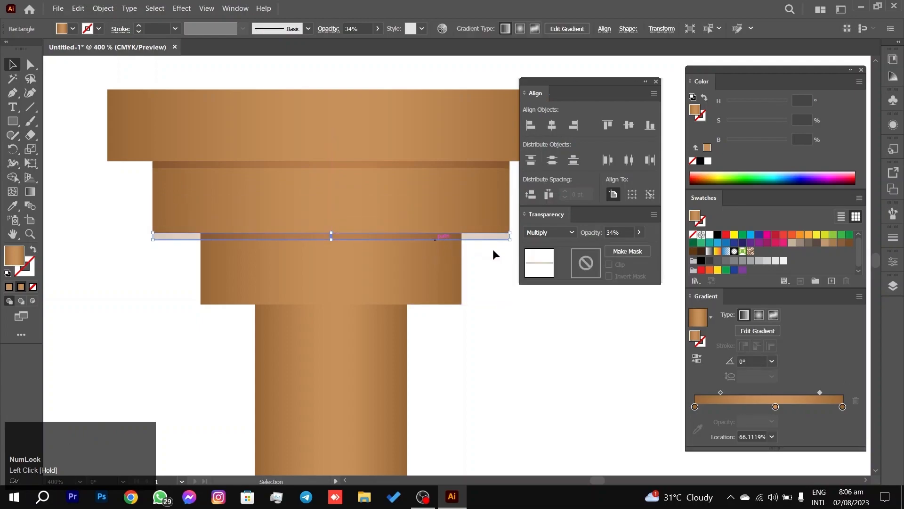
drag(509, 241, 464, 236)
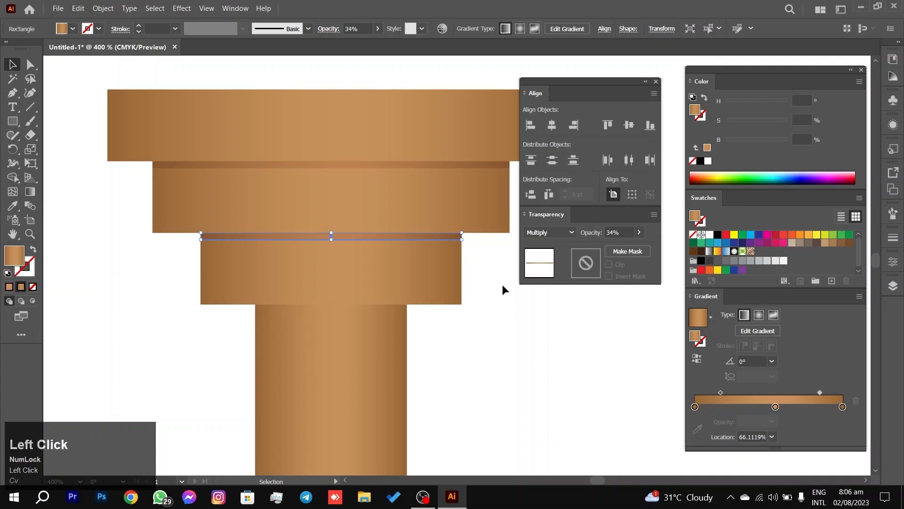
click(502, 284)
Step: Copy the third block's shadow strip to the top of the column shaft and narrow it symmetrically to the shaft's width
scroll(489, 273, down, 2)
drag(387, 189, 389, 261)
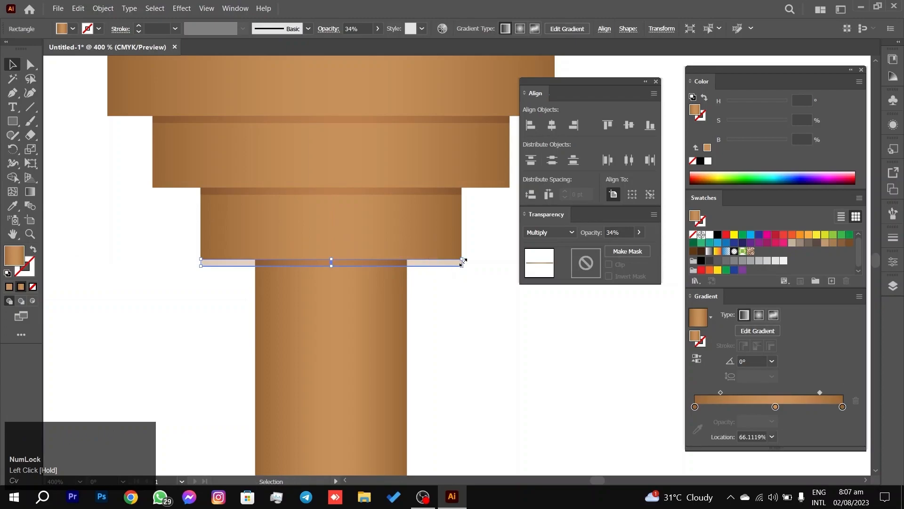
drag(463, 260, 411, 259)
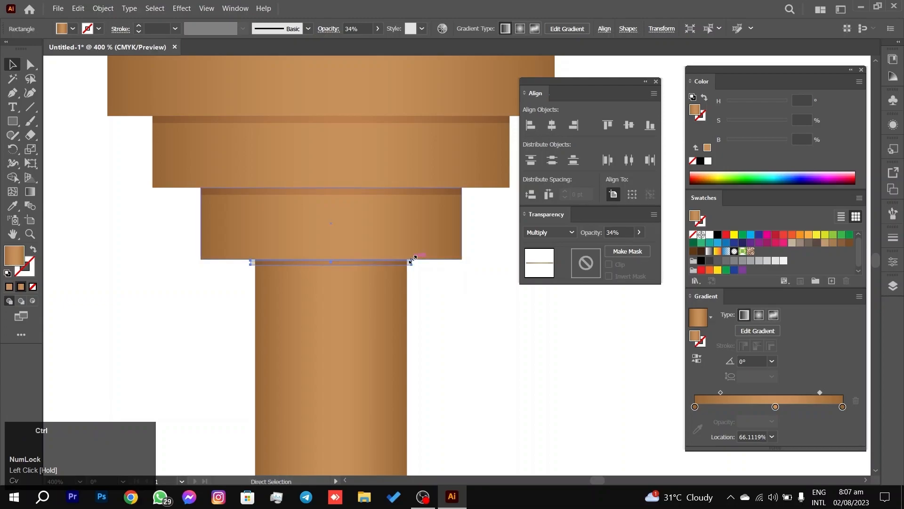
key(ctrl+z)
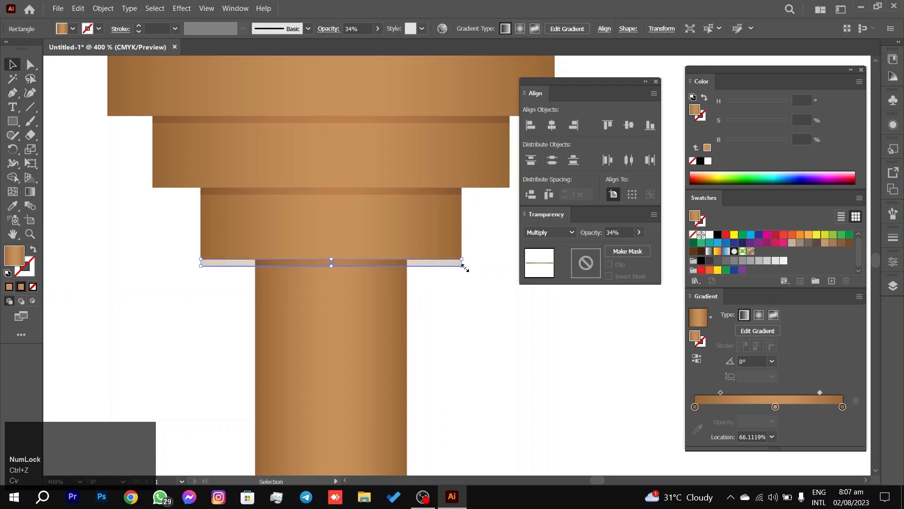
drag(463, 265, 406, 267)
key(alt)
click(435, 293)
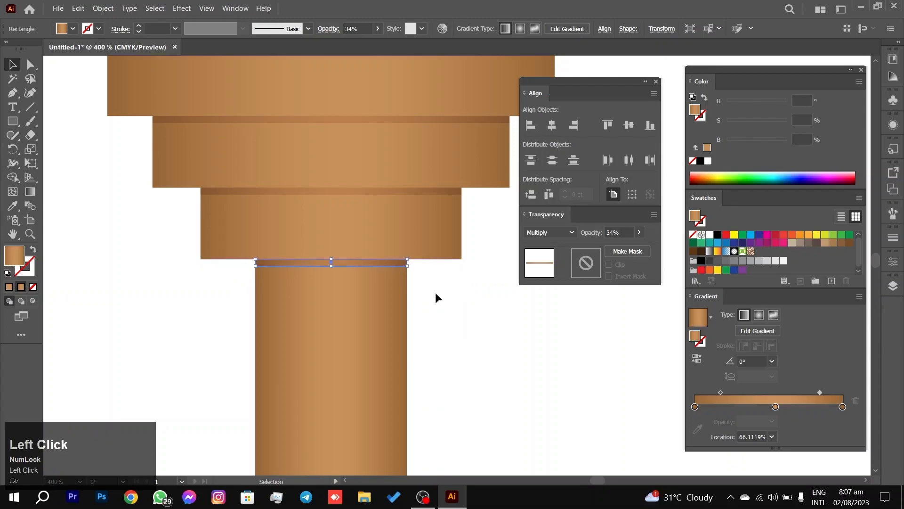
Step: Copy the three stepped blocks of the capital, with their shadows, straight down to the lower end of the column shaft
scroll(435, 292, down, 5)
key(space)
drag(466, 304, 411, 187)
drag(439, 91, 301, 123)
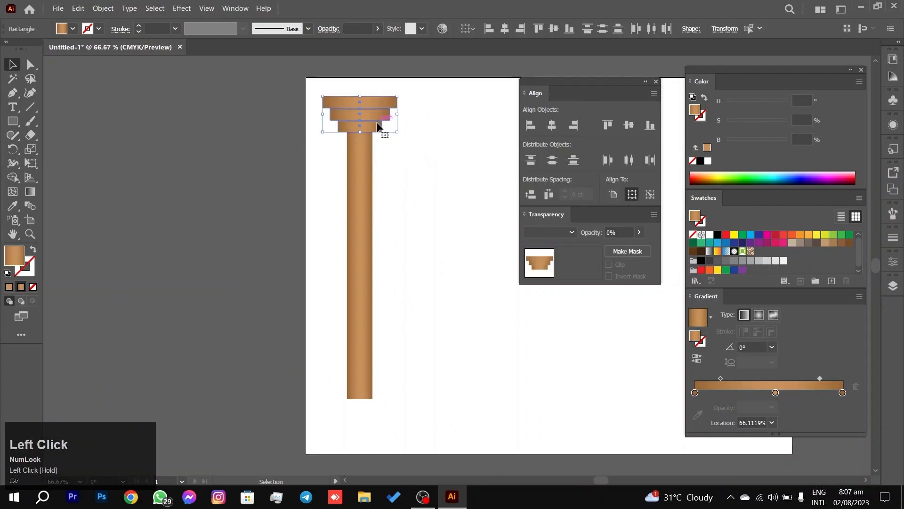
drag(374, 123, 385, 391)
right_click(372, 380)
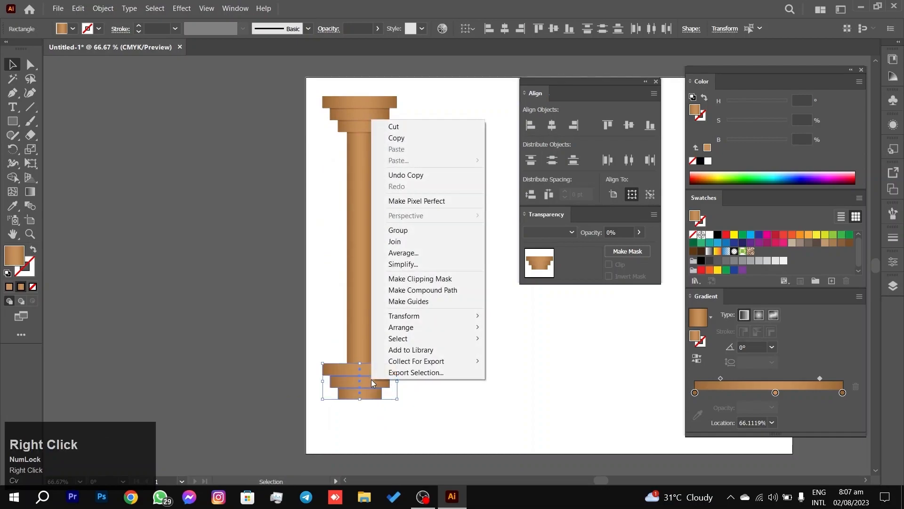
mouse_move(409, 316)
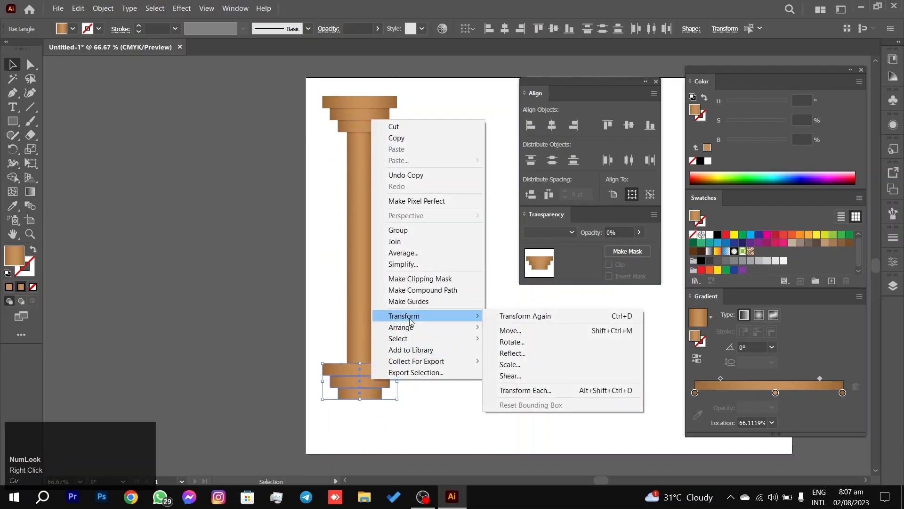
click(345, 380)
Step: Group the three stepped blocks and their shadow strips at the base of the column
drag(316, 435, 428, 369)
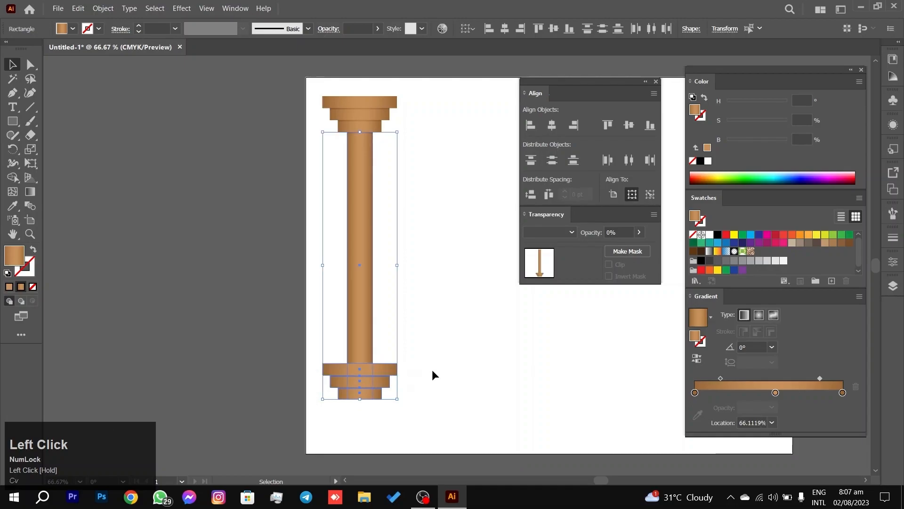
click(428, 369)
click(380, 366)
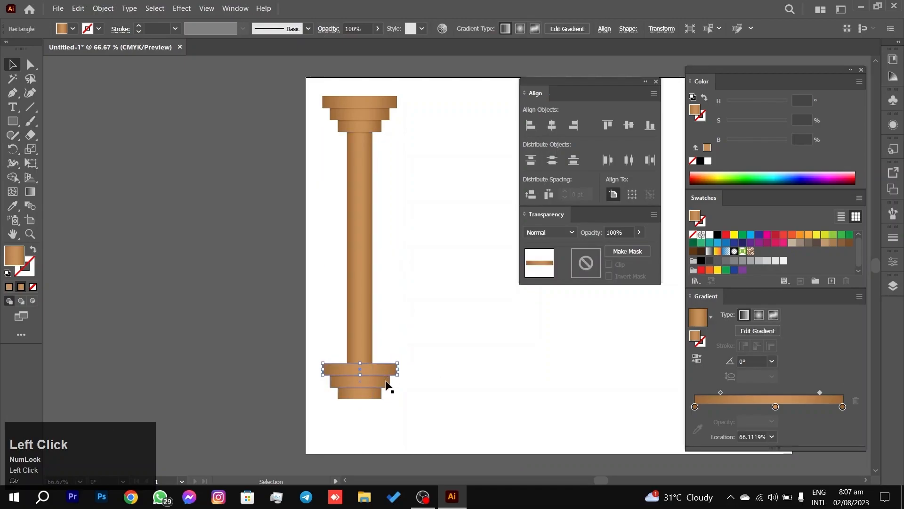
scroll(385, 383, up, 8)
scroll(386, 382, down, 2)
drag(416, 371, 404, 275)
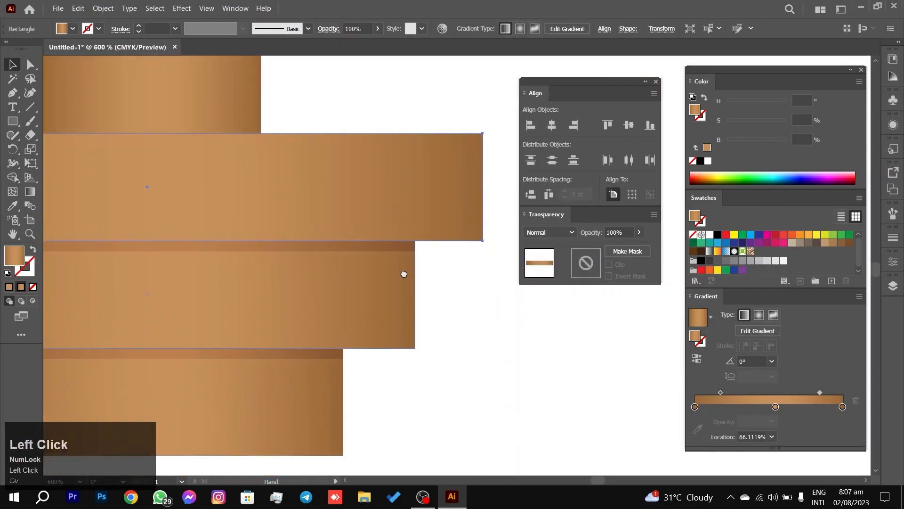
scroll(404, 274, down, 1)
drag(465, 176, 332, 405)
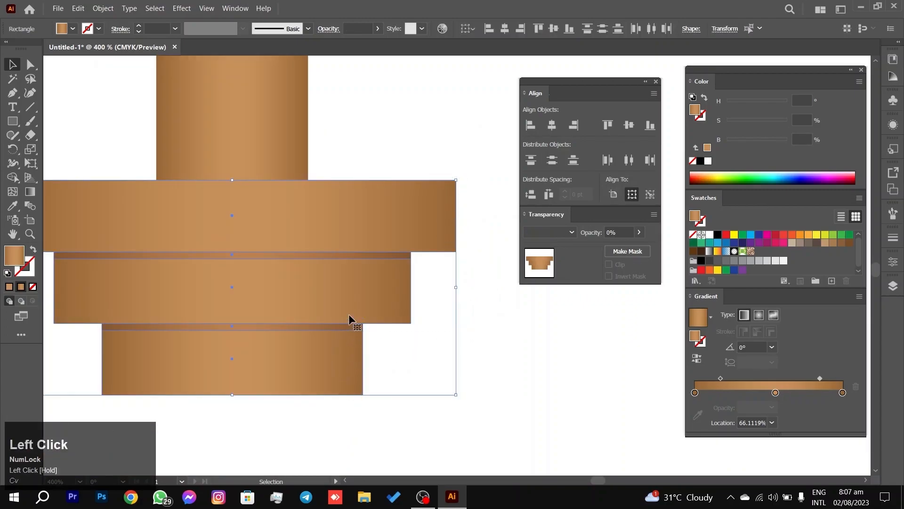
key(ctrl+g)
Step: Group the three stepped blocks and their shadow strips that form the column's capital
scroll(348, 314, down, 4)
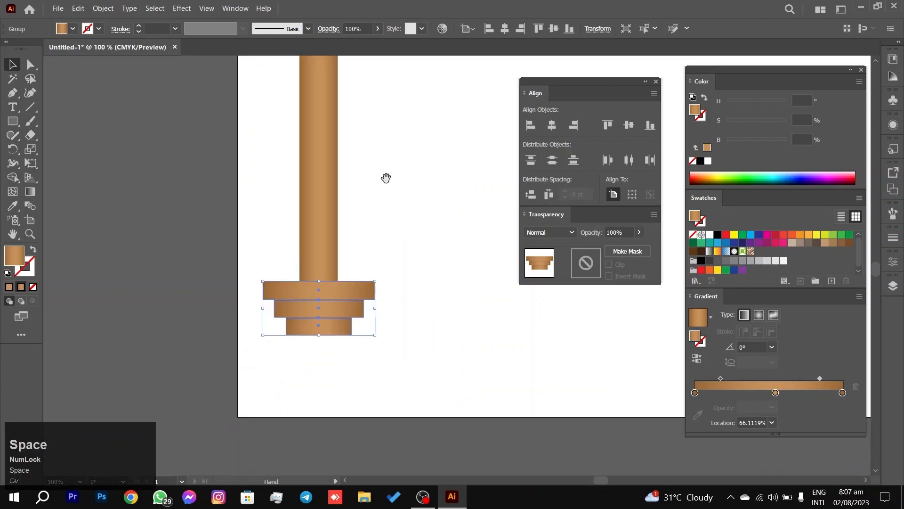
scroll(383, 178, up, 6)
drag(389, 218, 344, 269)
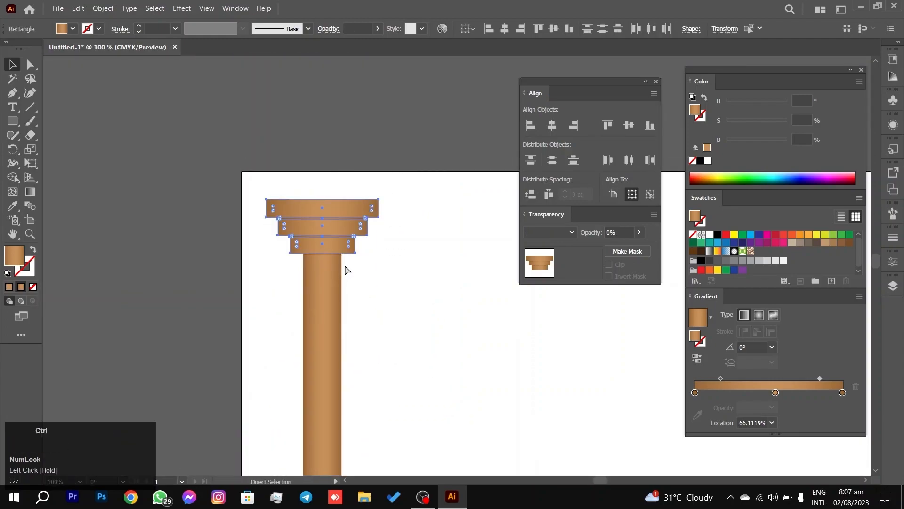
key(ctrl+g)
Step: Move the base group straight down so it sits below the lower end of the shaft
scroll(357, 262, down, 10)
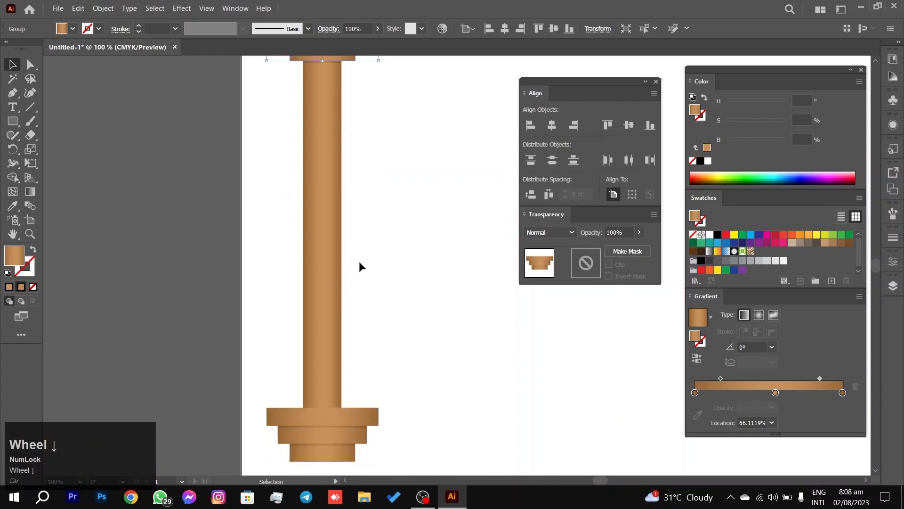
drag(430, 272, 349, 417)
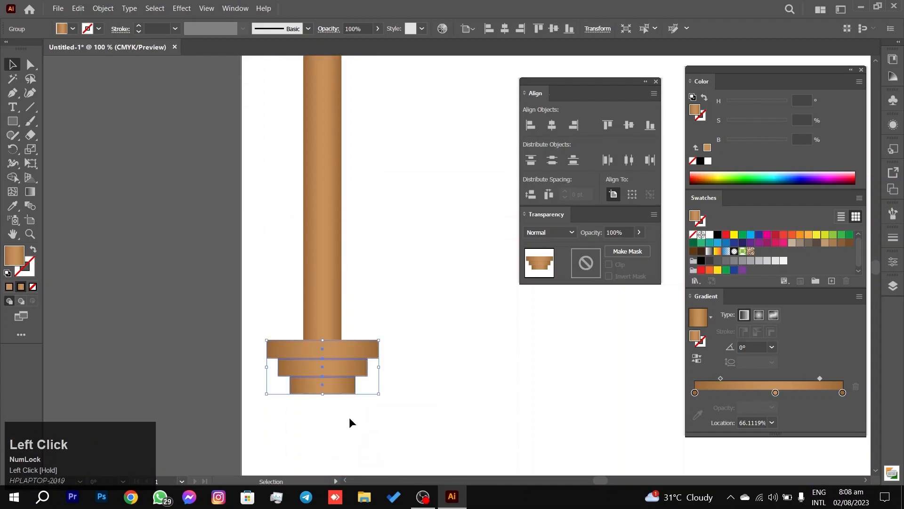
right_click(341, 355)
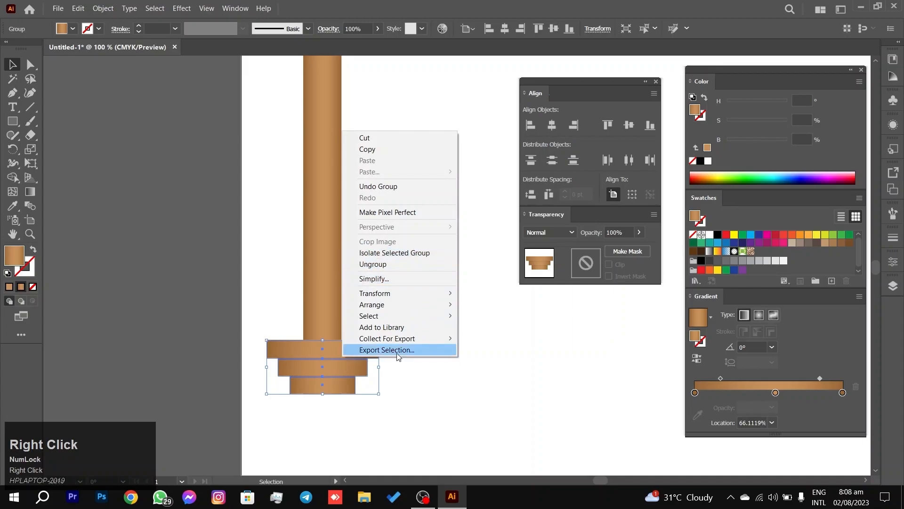
click(363, 379)
drag(339, 346, 343, 406)
drag(338, 396, 338, 397)
Step: Group the capital together with the shadow strip at the top of the shaft
scroll(360, 316, up, 5)
drag(418, 90, 360, 121)
scroll(345, 159, up, 10)
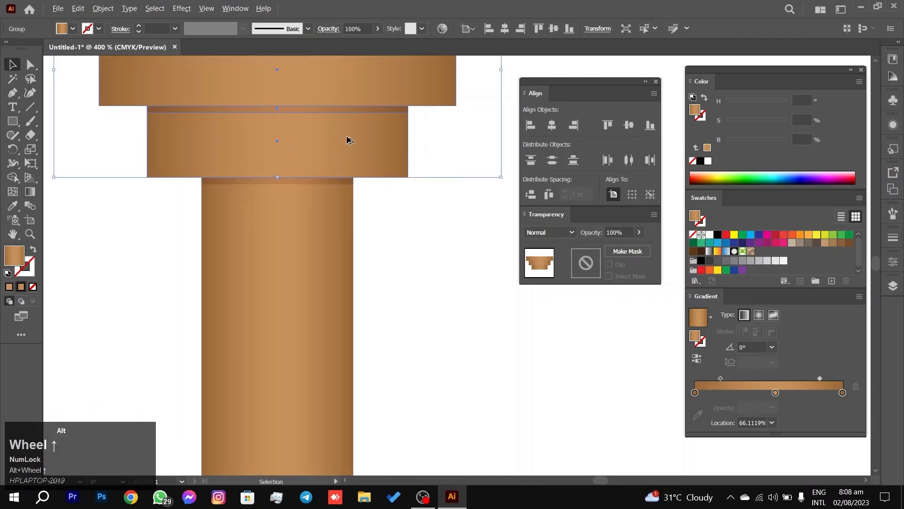
shift+click(319, 262)
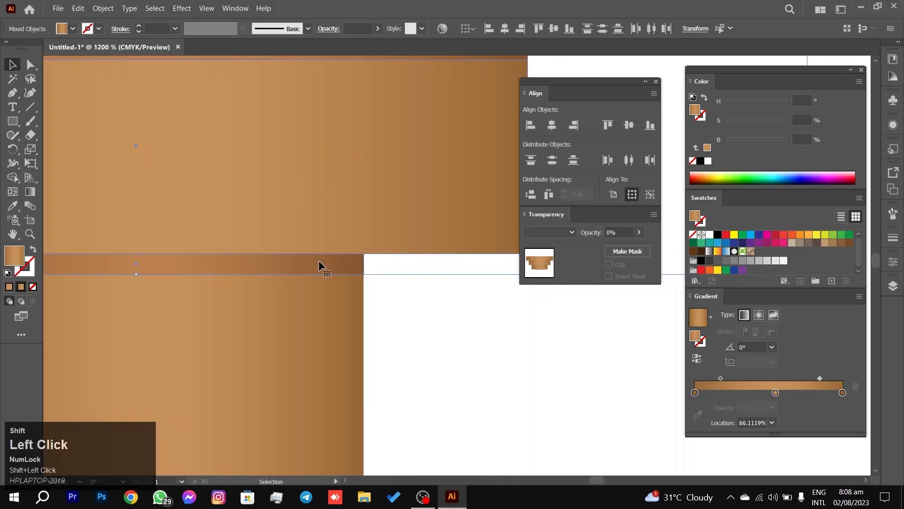
key(ctrl+g)
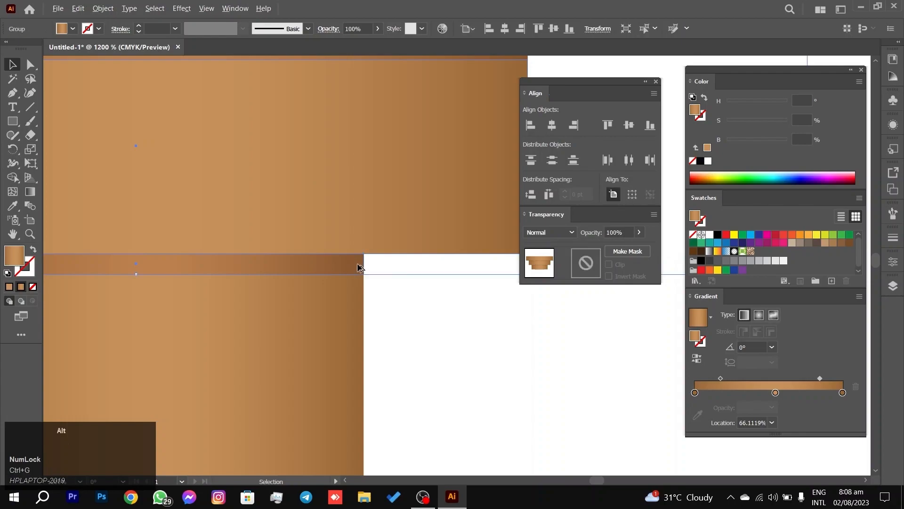
Step: Move the base group up against the shaft's lower end and reflect it across the horizontal axis
scroll(318, 260, down, 5)
drag(401, 323, 400, 226)
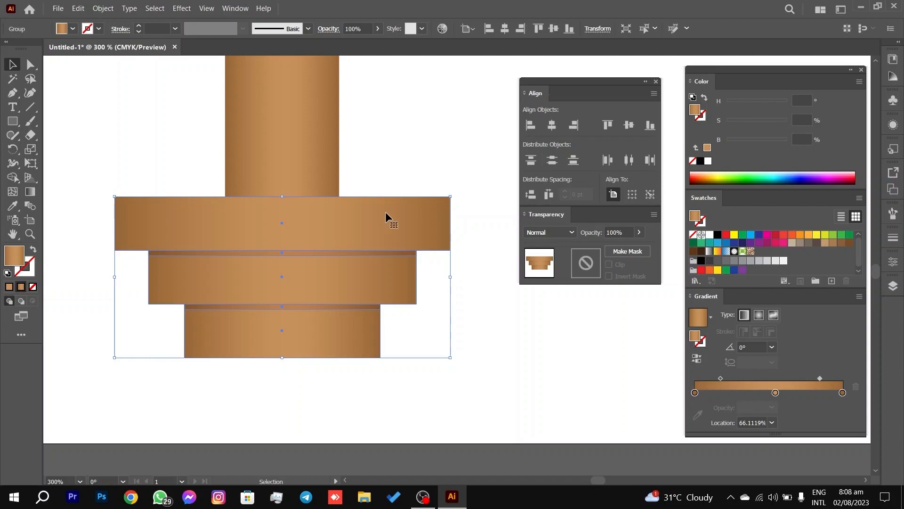
right_click(386, 219)
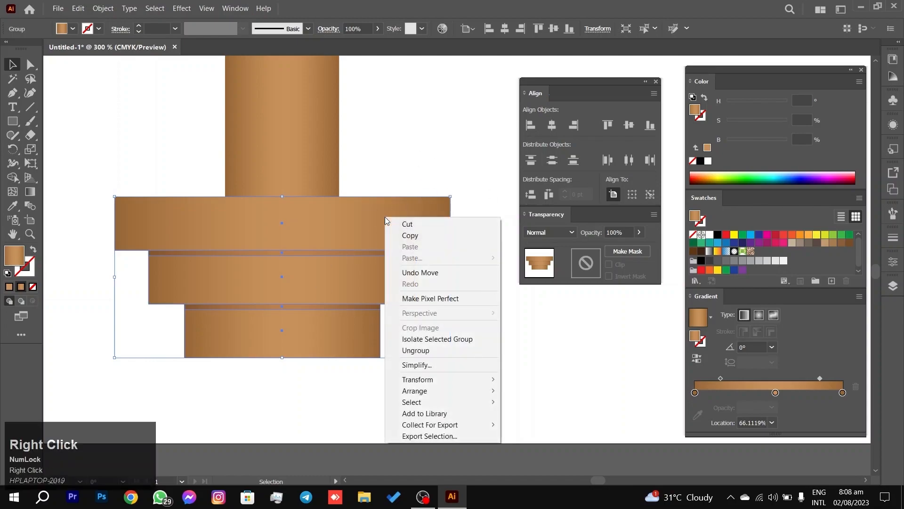
mouse_move(430, 380)
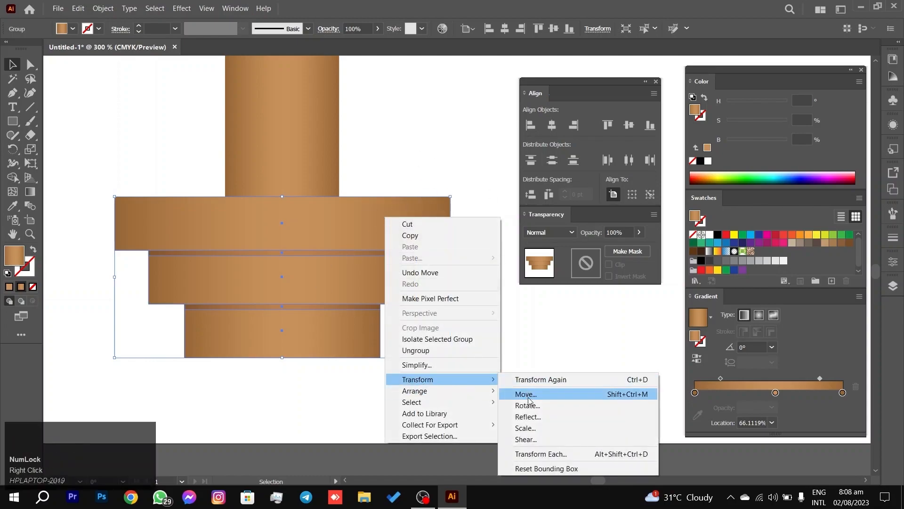
click(525, 358)
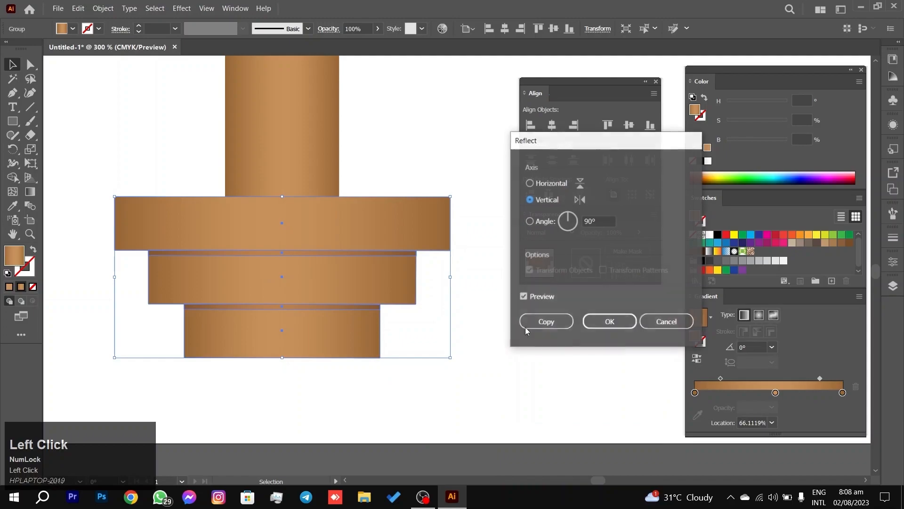
click(529, 184)
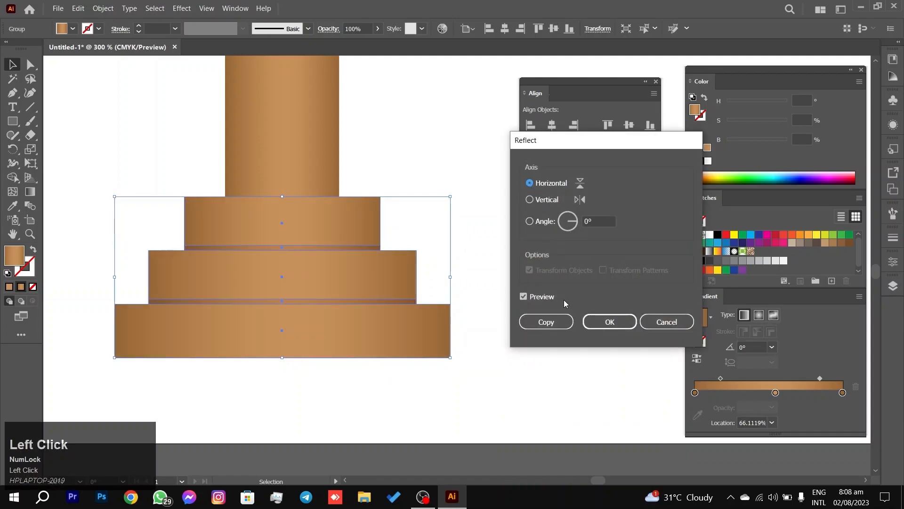
click(609, 322)
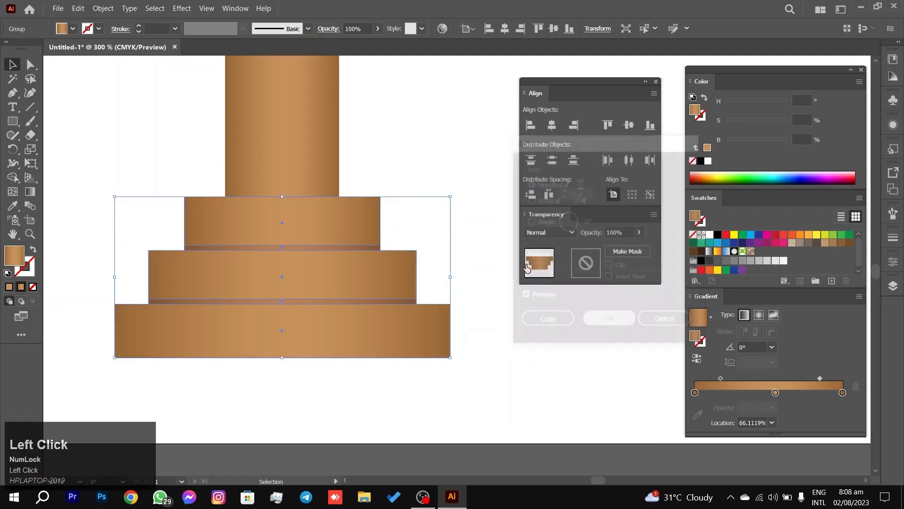
click(443, 174)
Step: Group the whole column and place a horizontally aligned copy of it near the artboard's right edge
scroll(425, 189, down, 5)
drag(453, 105, 191, 286)
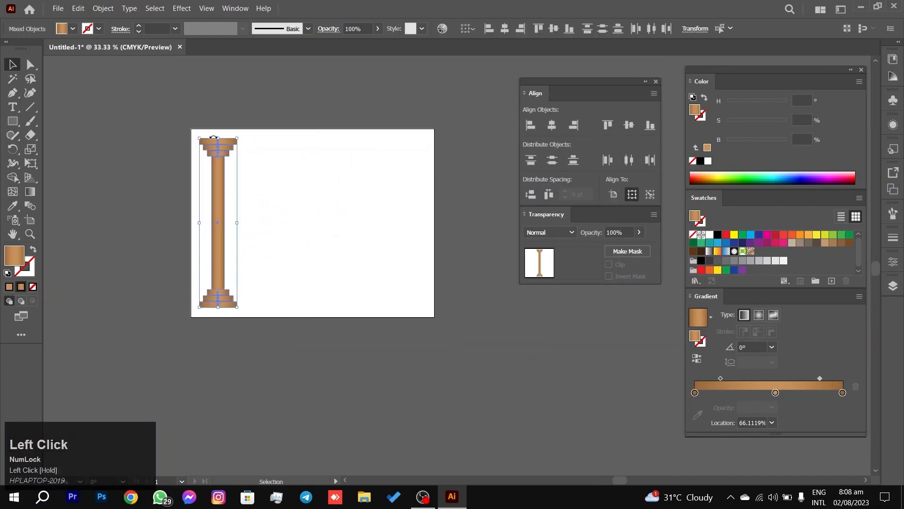
drag(238, 140, 237, 138)
click(284, 151)
mouse_move(349, 177)
mouse_down()
mouse_move(332, 180)
mouse_move(350, 161)
mouse_up()
scroll(333, 180, up, 1)
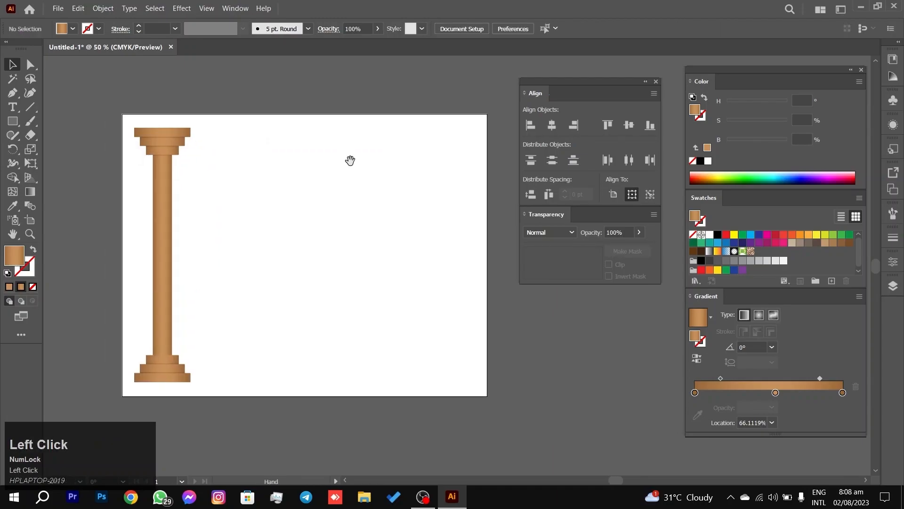
drag(221, 114, 2, 173)
drag(229, 117, 112, 409)
key(ctrl+g)
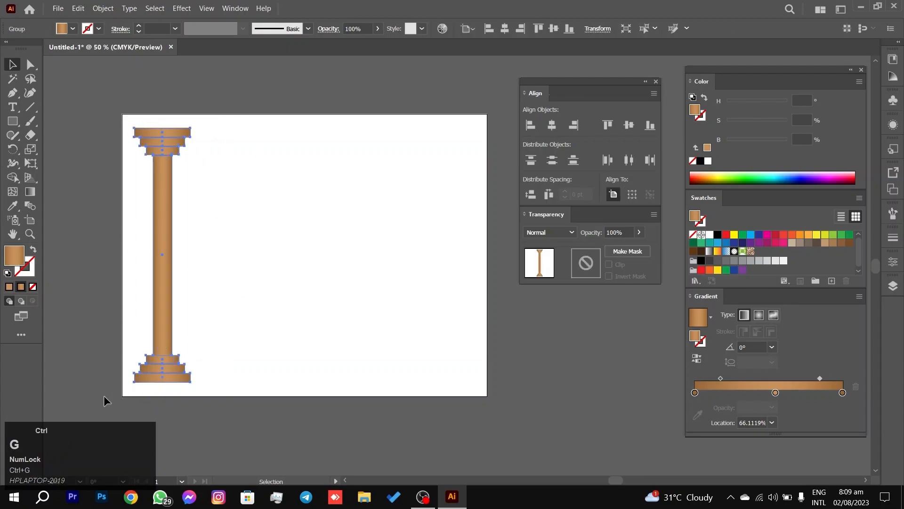
drag(160, 210, 447, 216)
click(281, 204)
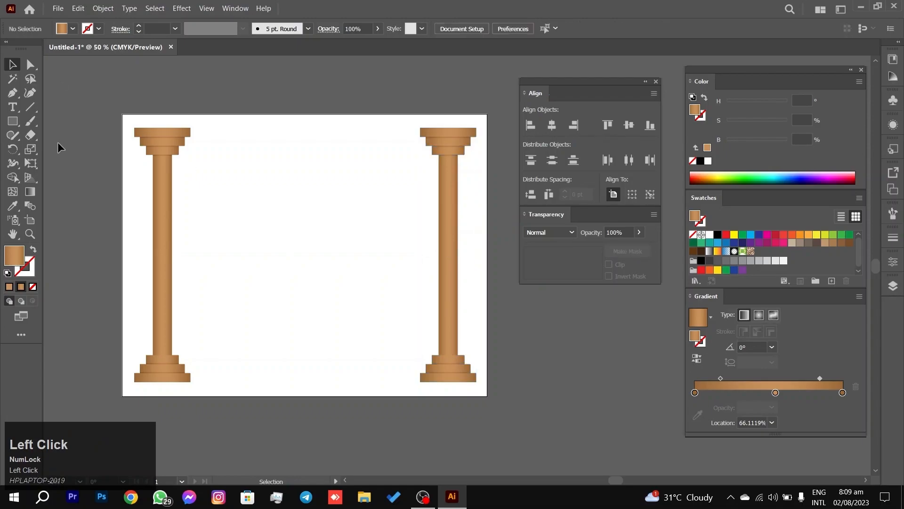
Step: Draw a thin gradient-filled rectangle as a beam resting on both capitals, spanning their outer edges
scroll(162, 175, up, 1)
click(254, 160)
key(space)
drag(255, 160, 204, 171)
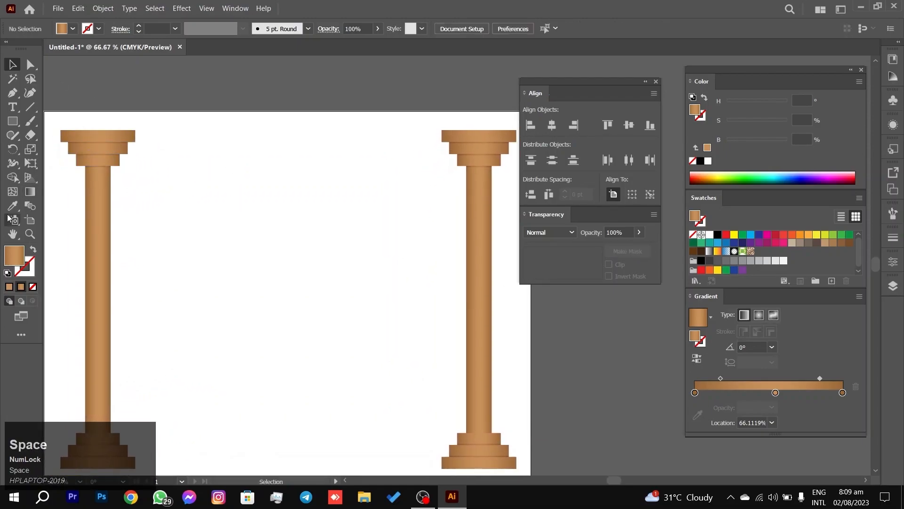
click(12, 121)
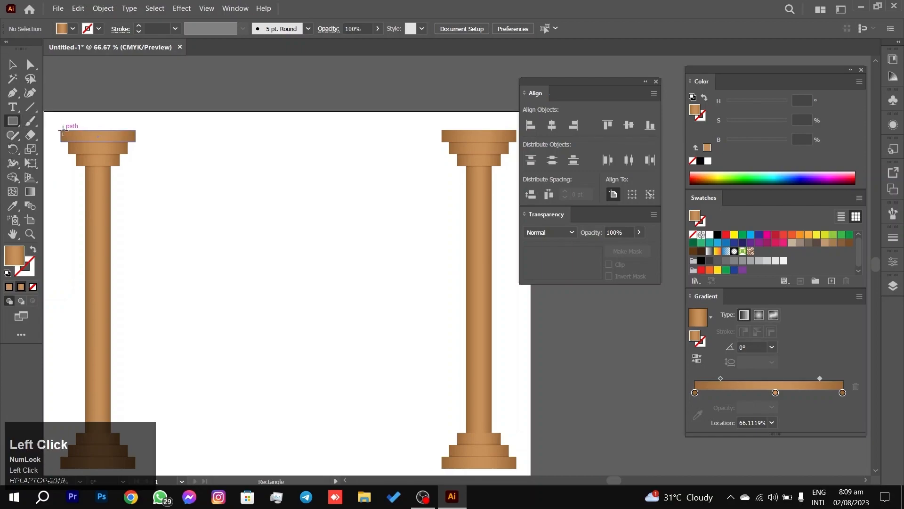
drag(61, 131, 516, 116)
click(17, 68)
click(166, 210)
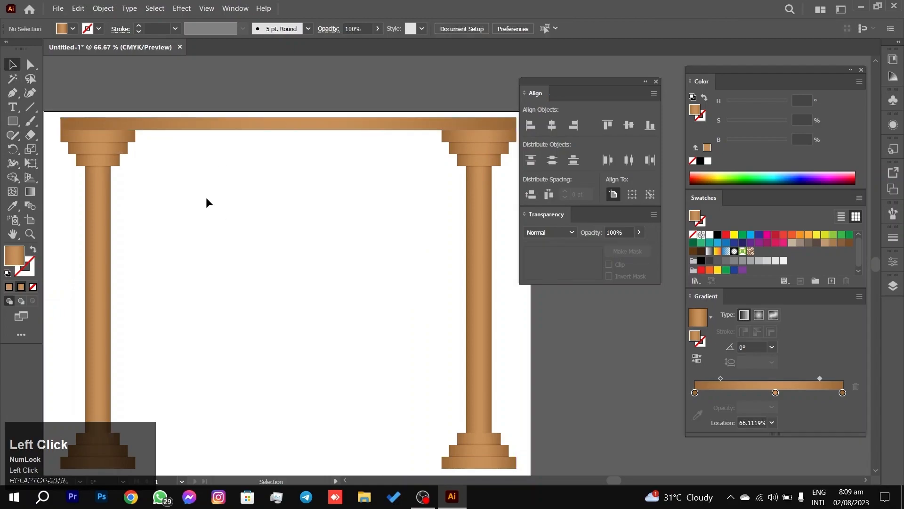
Step: Thicken the beam by raising its upper edge to the top edge of the artboard
scroll(157, 140, up, 5)
drag(108, 129, 347, 204)
drag(279, 199, 353, 190)
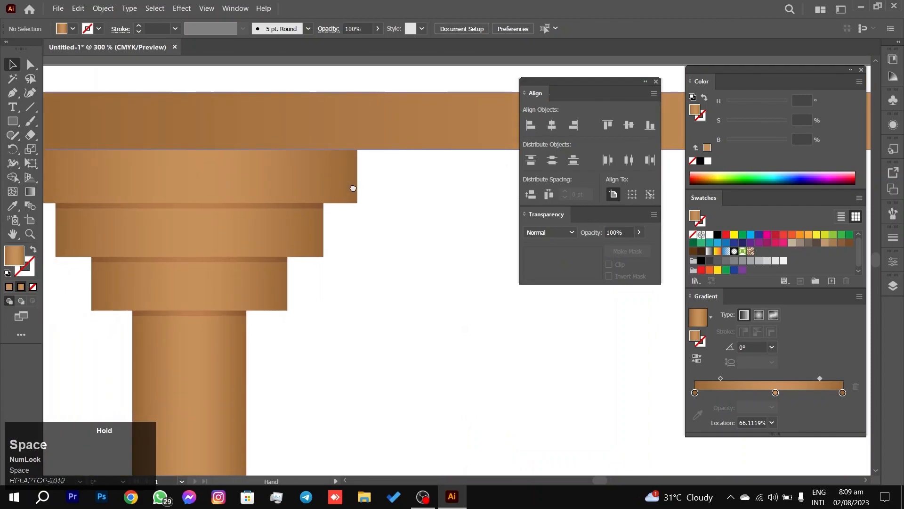
scroll(372, 305, down, 1)
scroll(371, 304, down, 4)
drag(408, 293, 204, 141)
scroll(212, 143, down, 1)
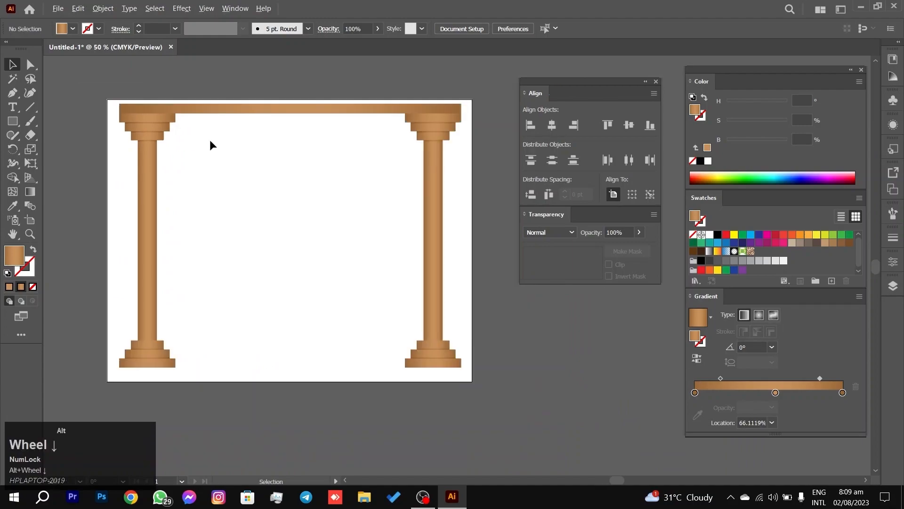
drag(294, 134, 295, 114)
click(292, 128)
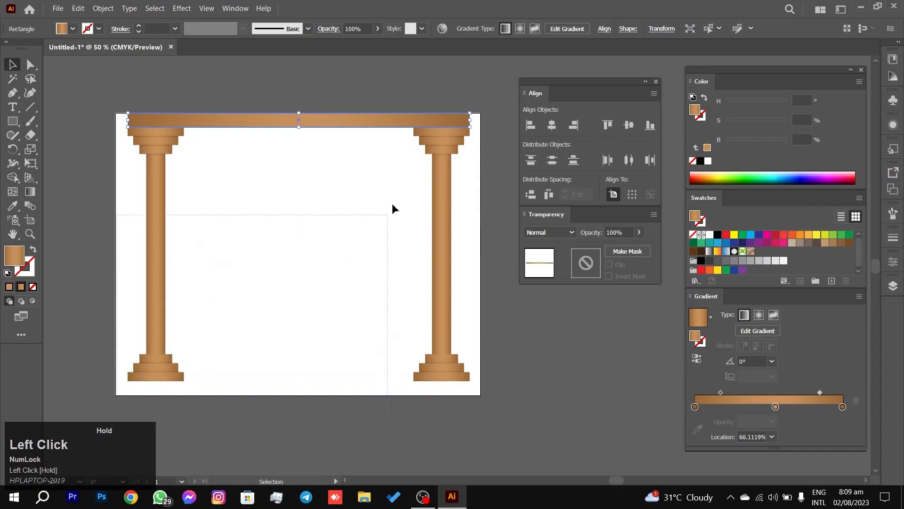
Step: Scale both columns and the beam down slightly together and centre them on the artboard
key(ctrl+a)
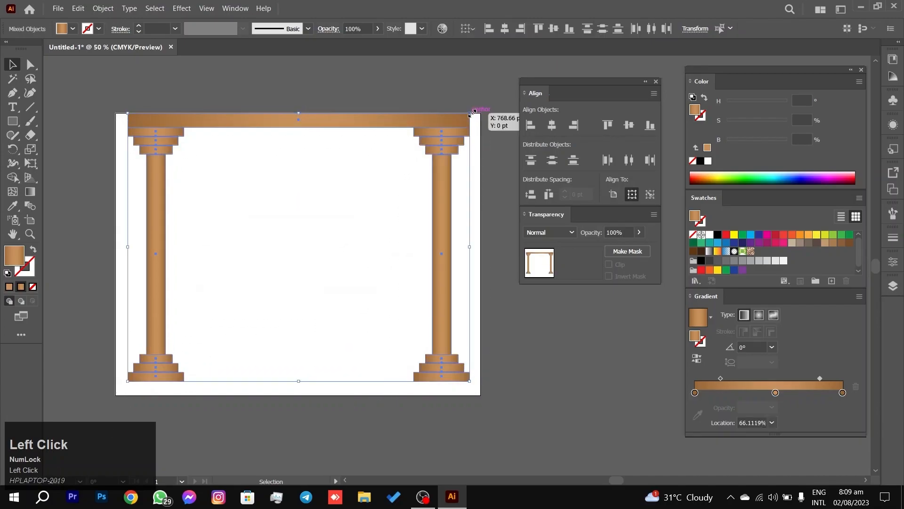
drag(471, 114, 440, 170)
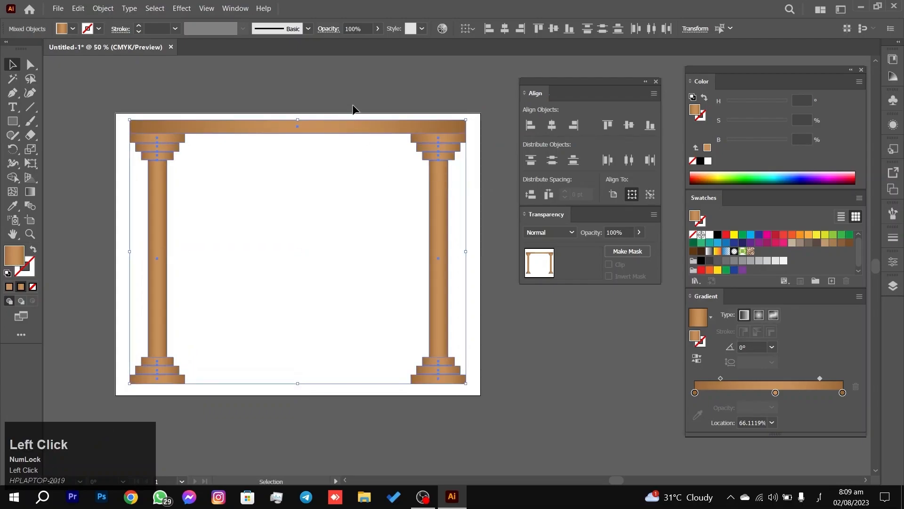
click(354, 110)
Step: Move the floating Align and Transparency group slightly aside to uncover more of the artwork
scroll(371, 143, up, 1)
drag(371, 142, 403, 103)
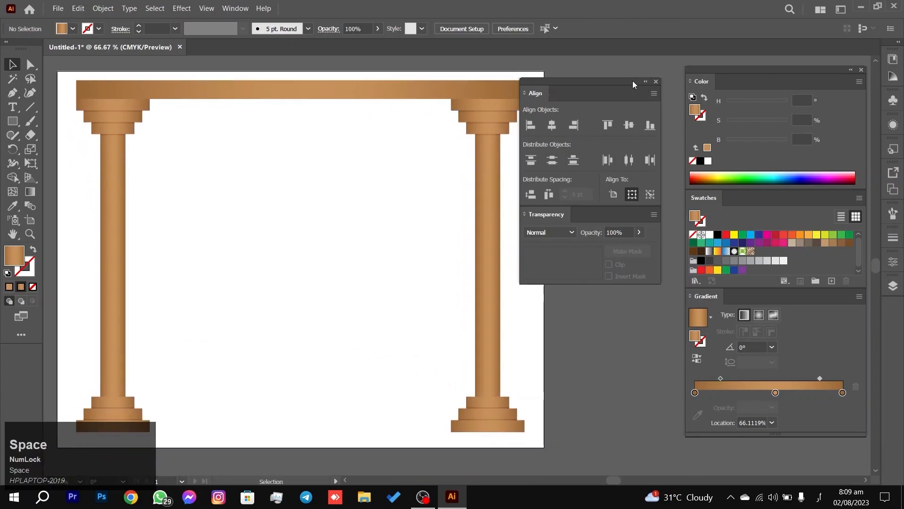
drag(609, 80, 630, 84)
drag(291, 230, 309, 176)
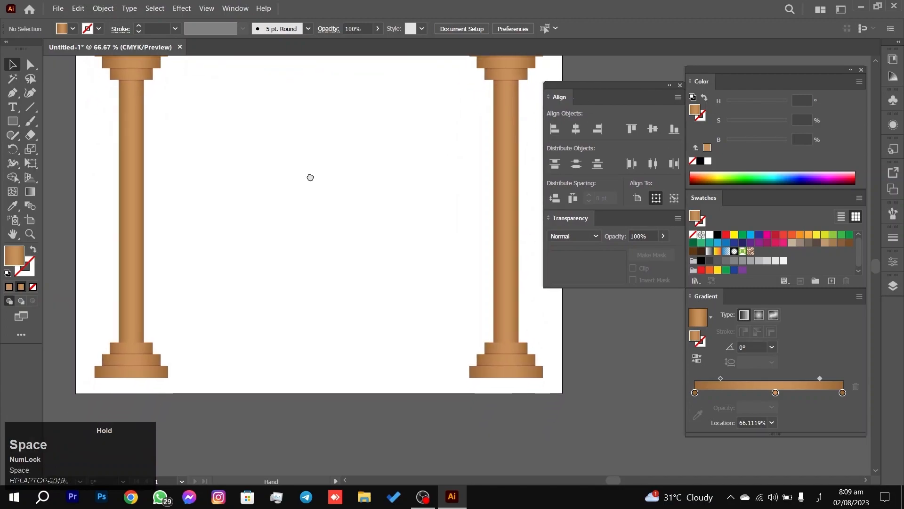
drag(78, 405, 424, 212)
key(ctrl+s)
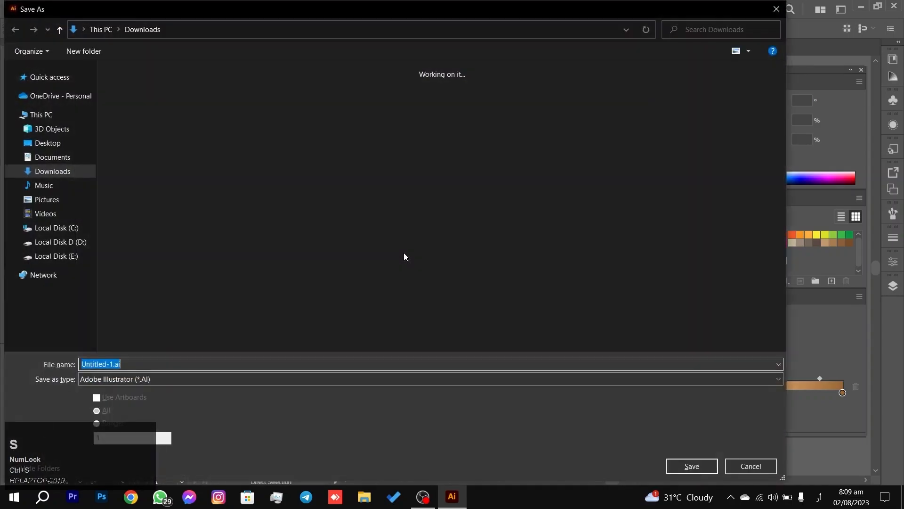
click(751, 466)
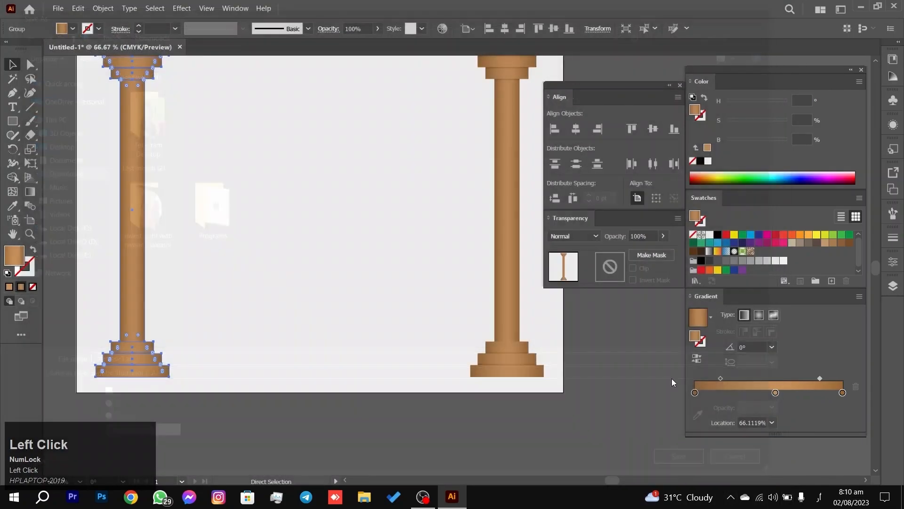
drag(460, 262, 448, 289)
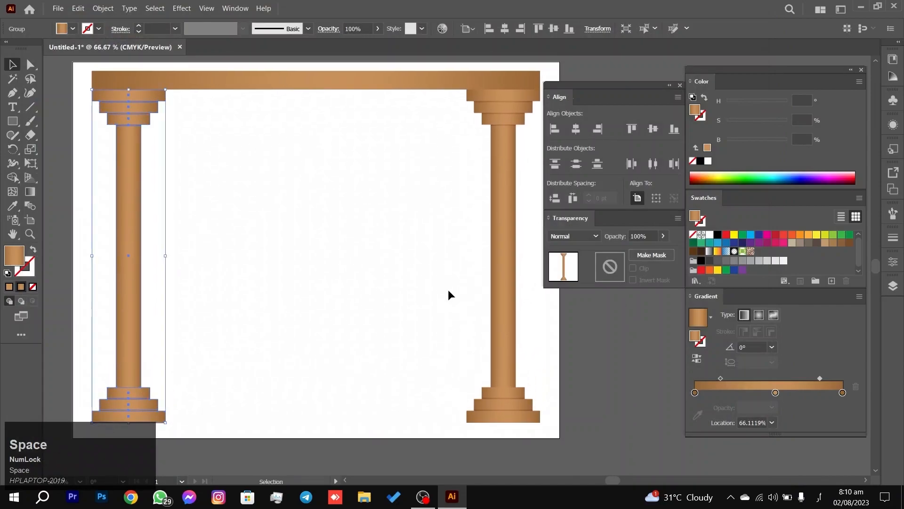
click(413, 331)
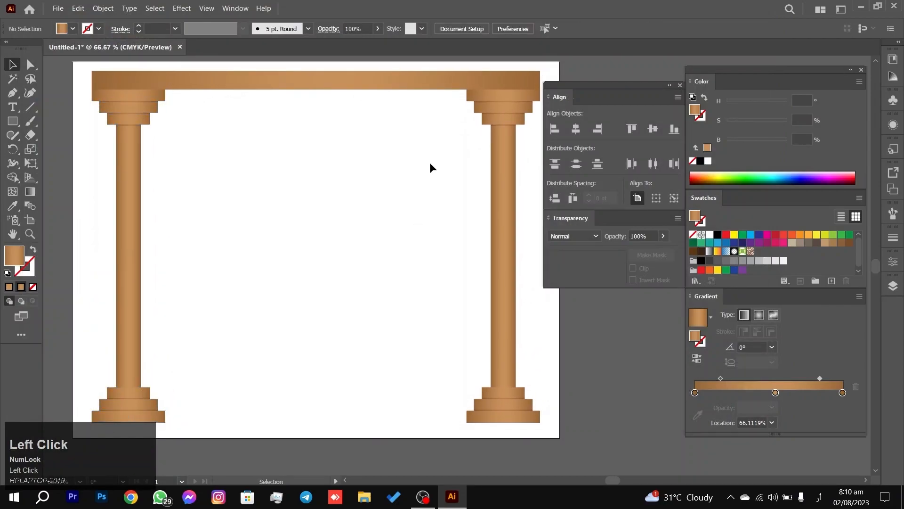
Step: Make the beam slightly thicker by raising its upper edge, keeping its lower edge on the capitals
click(443, 89)
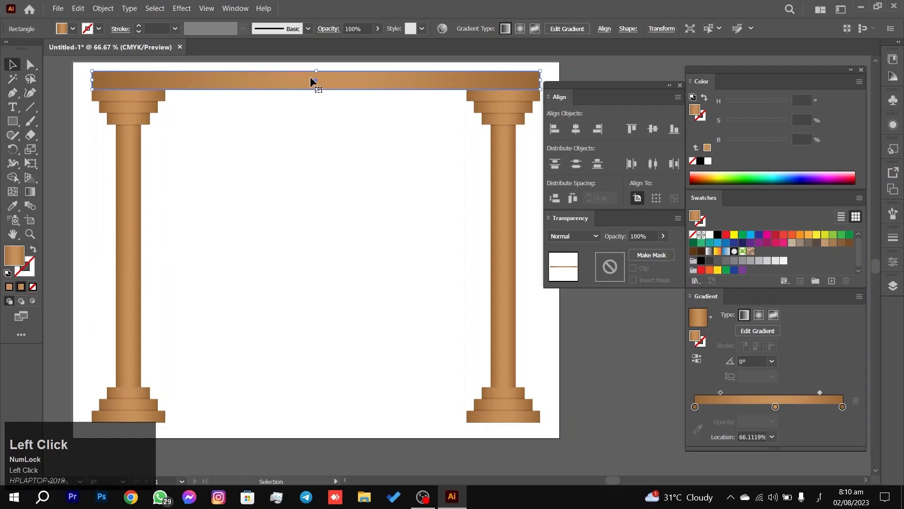
drag(315, 71, 312, 68)
click(312, 172)
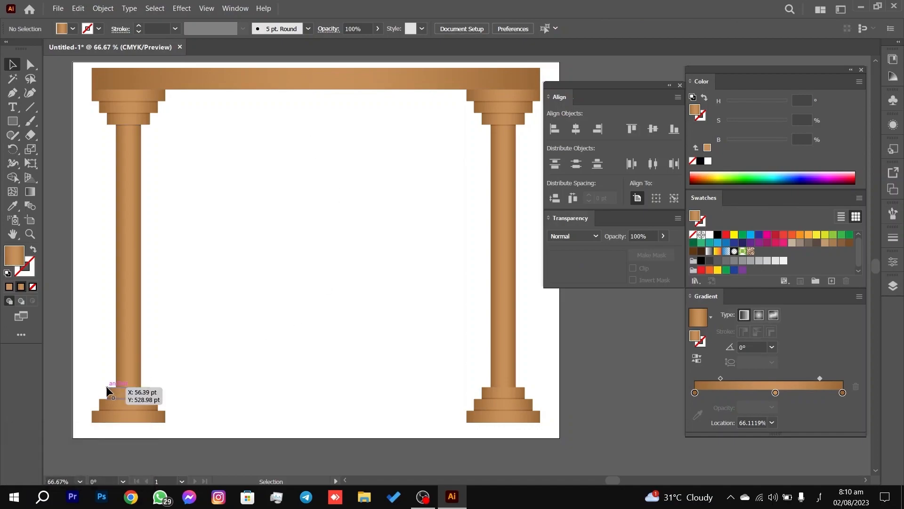
Step: Group the two columns and the beam into one portal
key(ctrl+a)
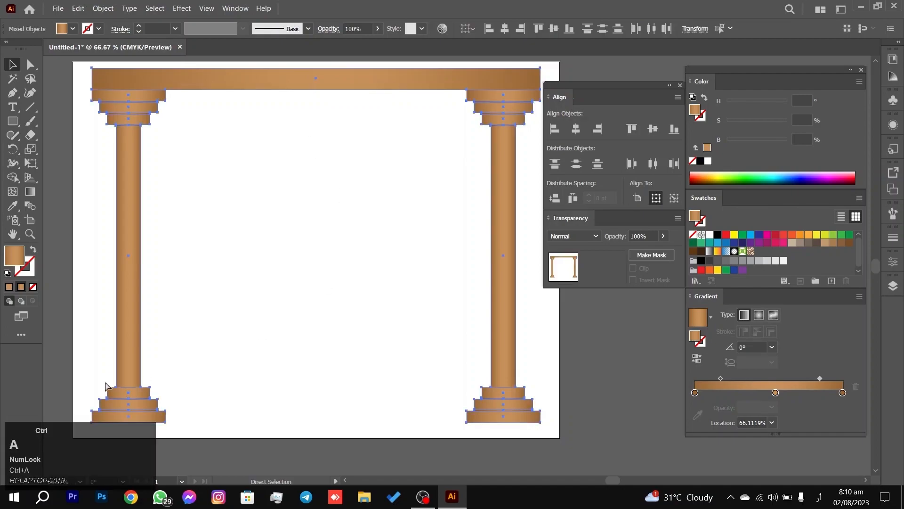
click(157, 263)
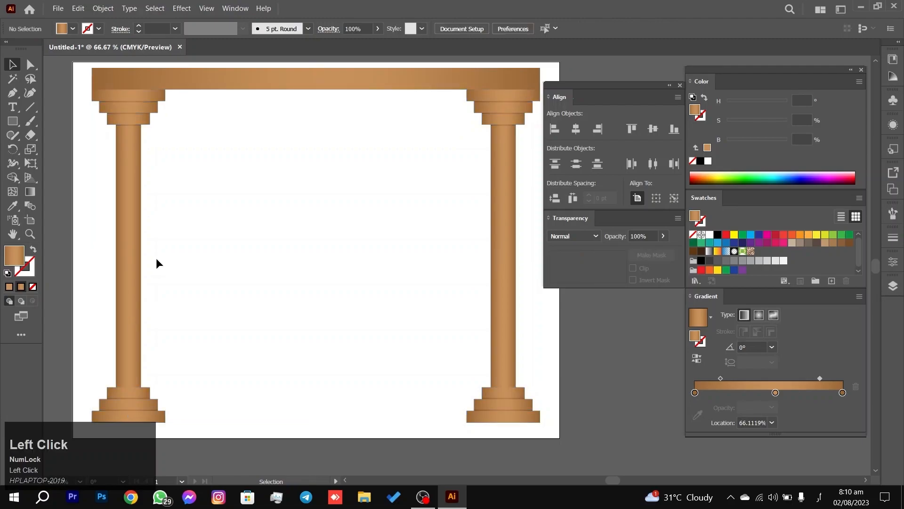
drag(123, 292, 166, 245)
key(ctrl+z)
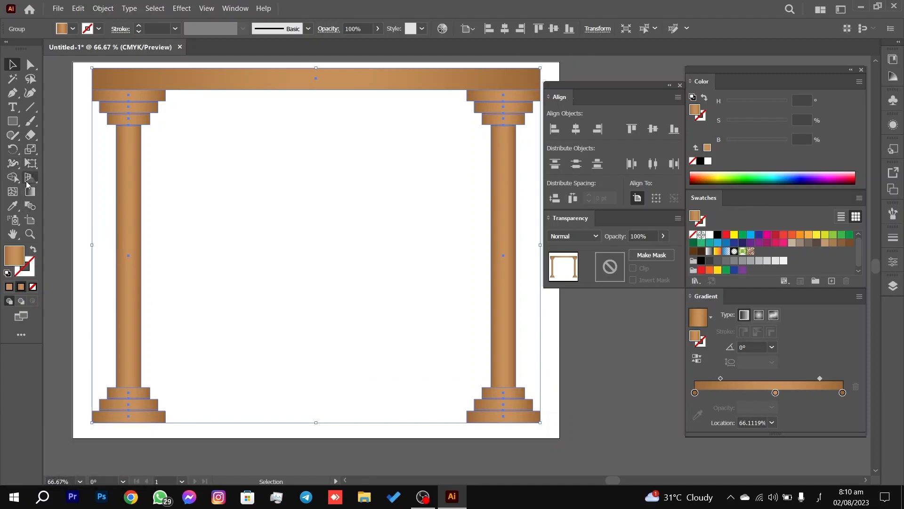
Step: Create a smaller copy of the portal scaled about its centre and repeat the transformation three times
click(31, 149)
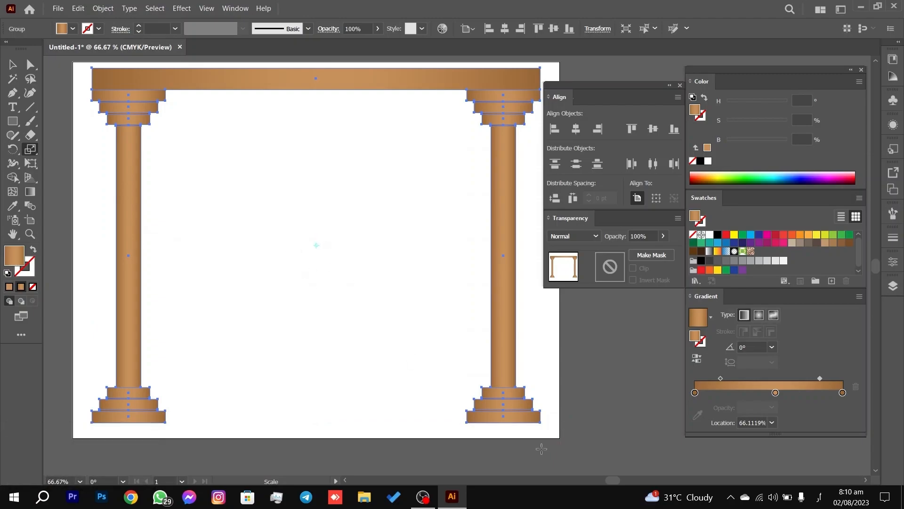
drag(541, 424, 525, 379)
key(ctrl+z)
key(ctrl+d)
key(ctrl+d)
key(ctrl+d)
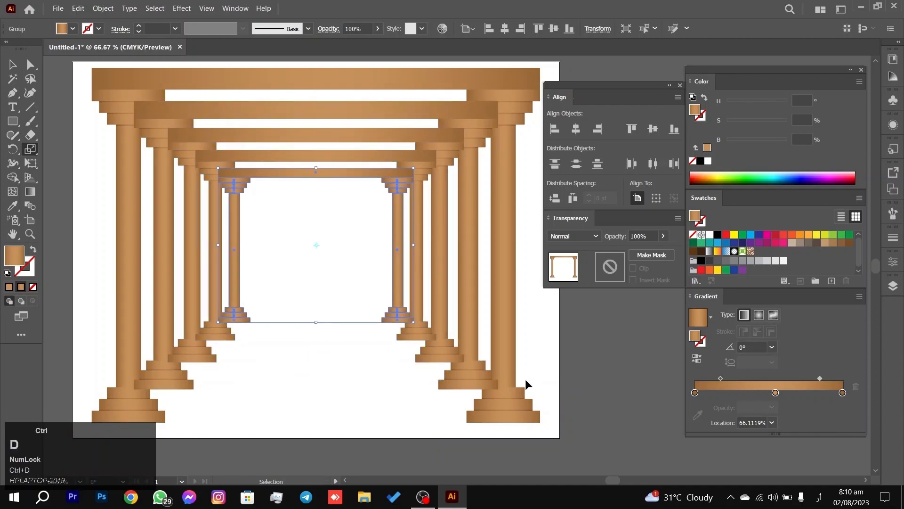
Step: Keep repeating the scaled copy until the portals converge at the centre, undo the smallest copies and clear the selection
key(ctrl+d)
key(ctrl+d)
key(ctrl+d)
key(ctrl+d)
key(ctrl+d)
key(ctrl+d)
key(ctrl+d)
key(ctrl+d)
key(ctrl+d)
key(ctrl+d)
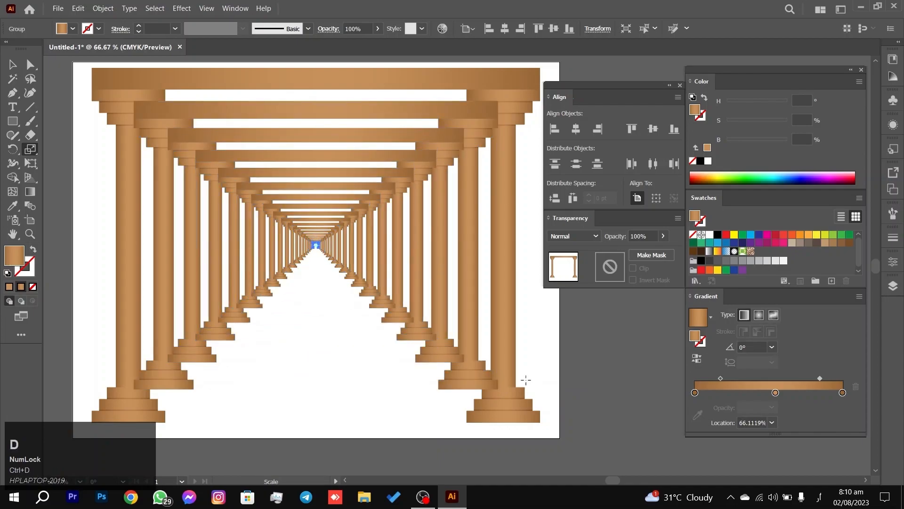
key(ctrl+z)
key(ctrl+z)
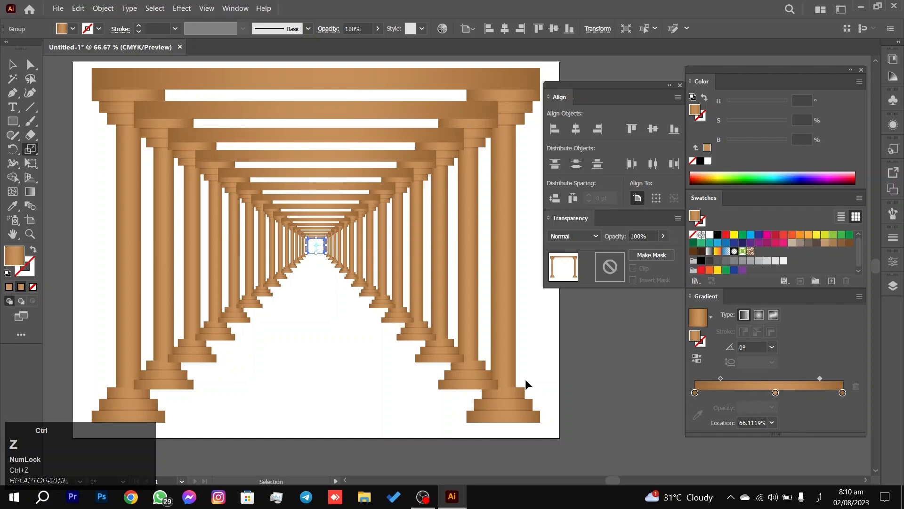
click(13, 64)
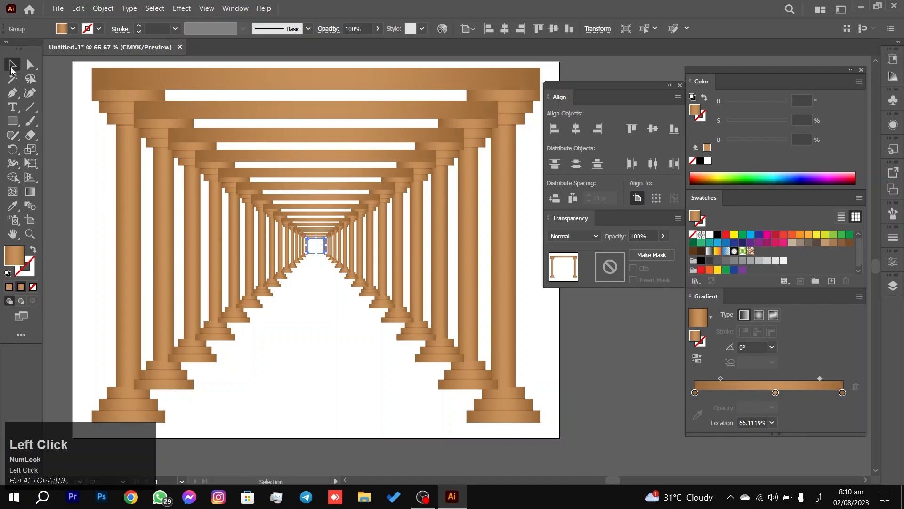
click(151, 205)
click(149, 191)
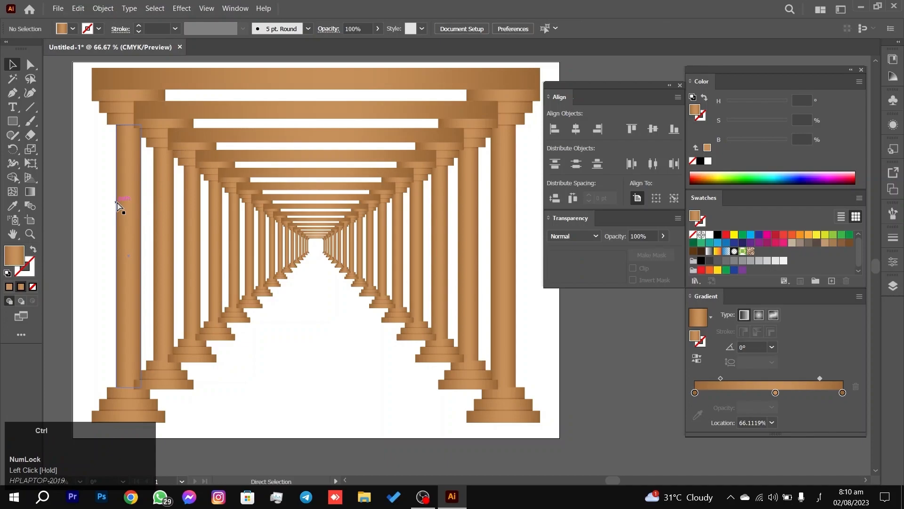
Step: Send all portals except the outermost one to the back so the front portal overlaps them, and clear the selection
key(ctrl+a)
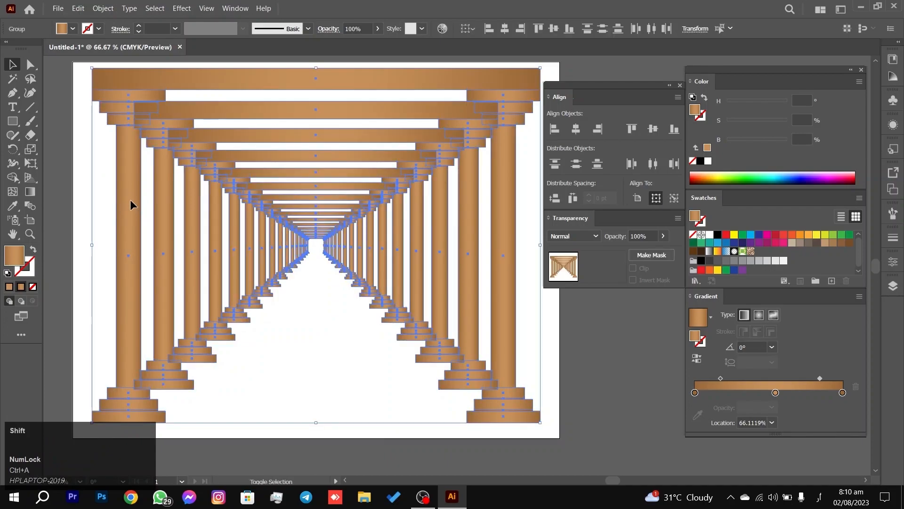
shift+click(130, 199)
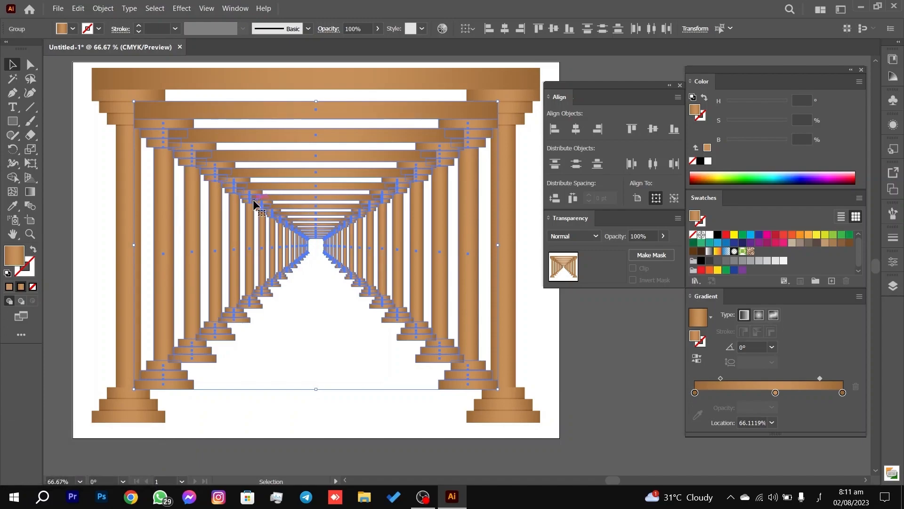
key(ctrl)
key(shift)
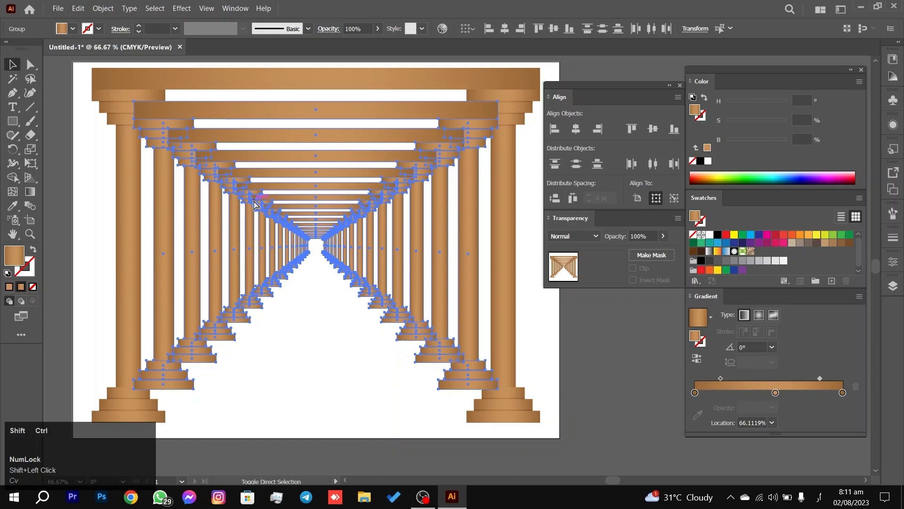
key(ctrl+shift+bracketleft)
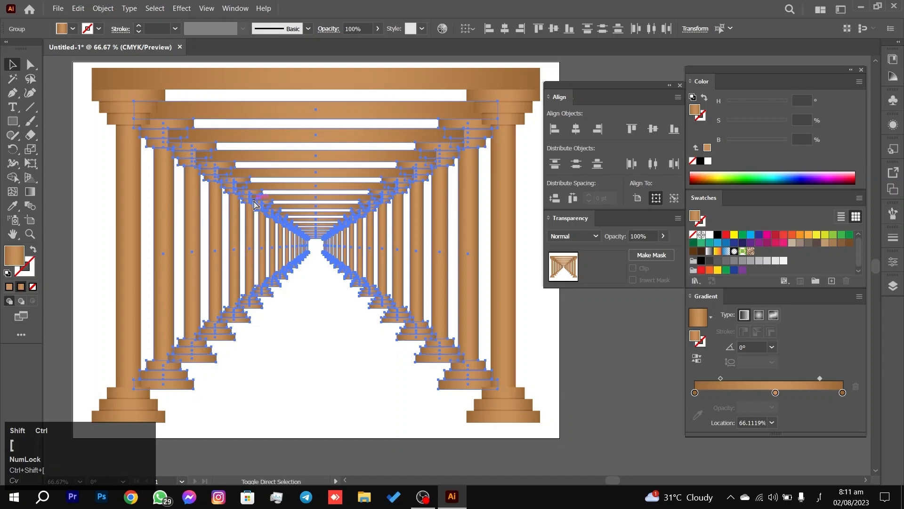
key(ctrl+shift)
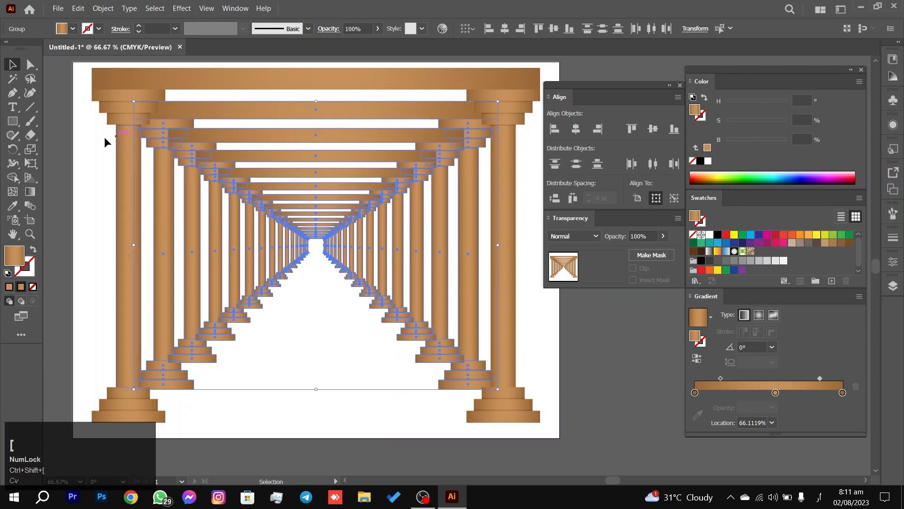
click(84, 149)
key(ctrl+z)
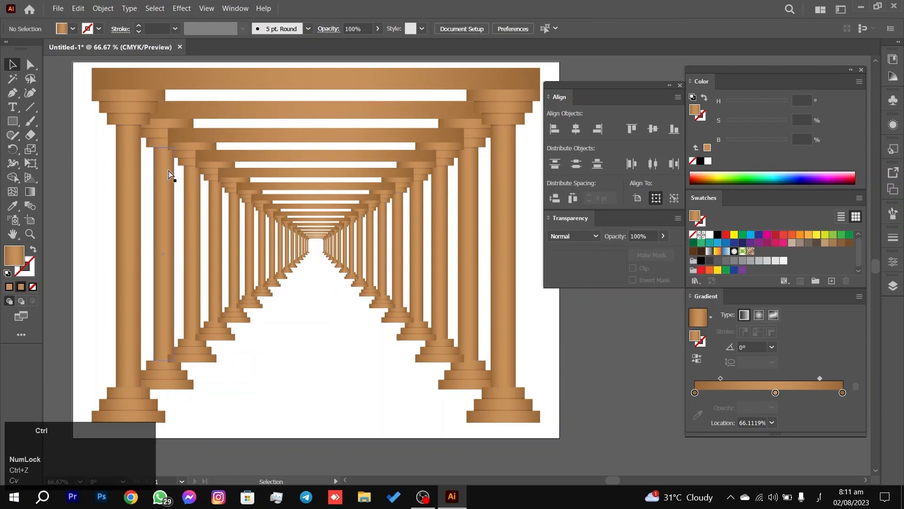
Step: Select all portals except the two outermost ones
key(ctrl+a)
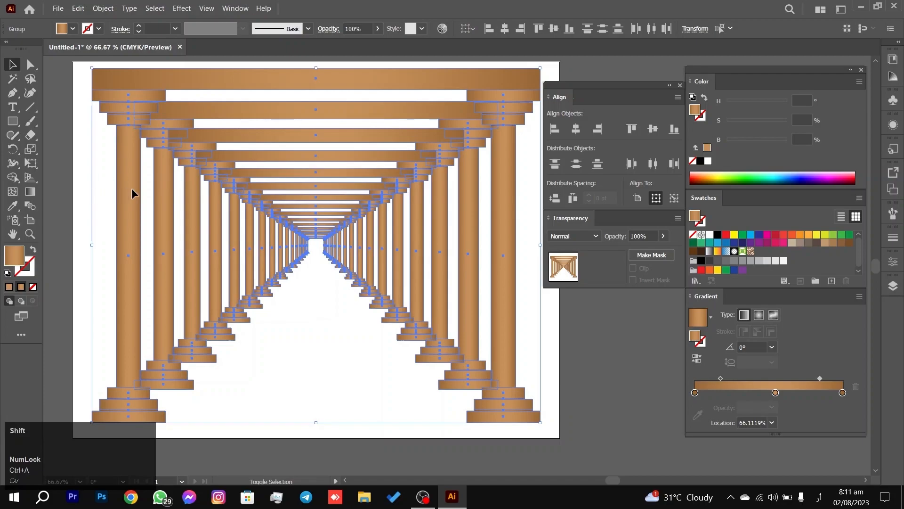
shift+click(133, 189)
shift+click(162, 188)
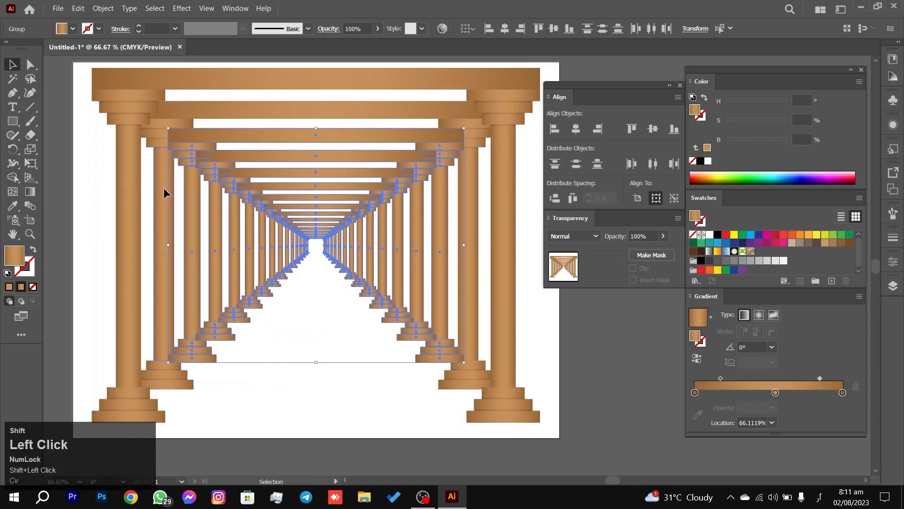
scroll(250, 228, up, 2)
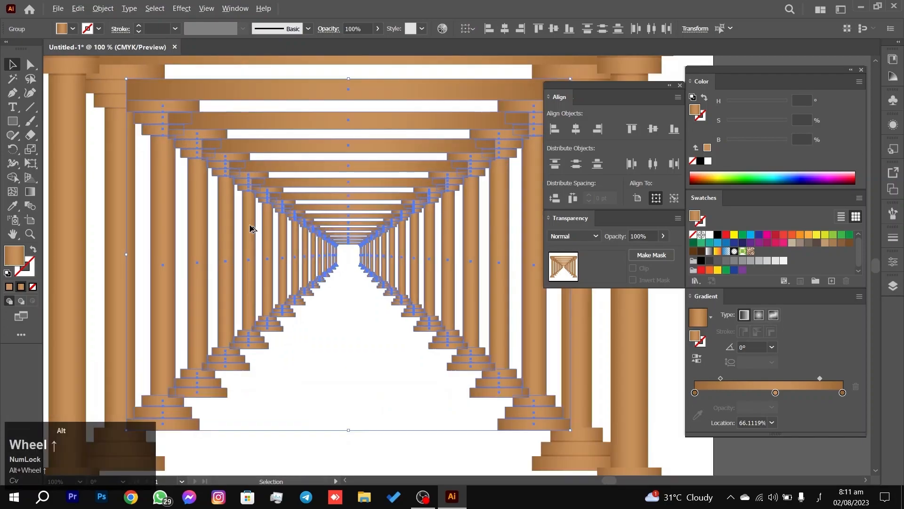
drag(386, 227, 331, 207)
drag(369, 222, 370, 222)
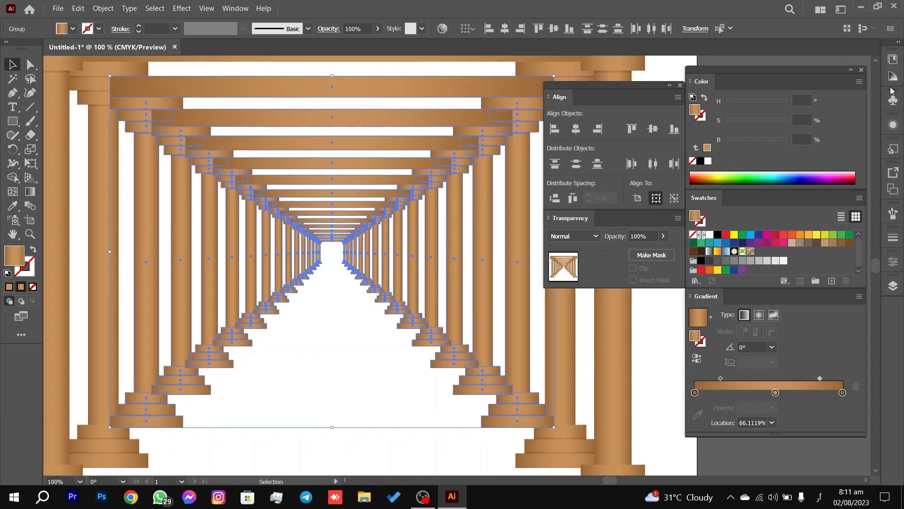
Step: Shift the Color, Swatches and Gradient panels slightly aside and dock the Align and Transparency panels as icons to clear the canvas
click(849, 71)
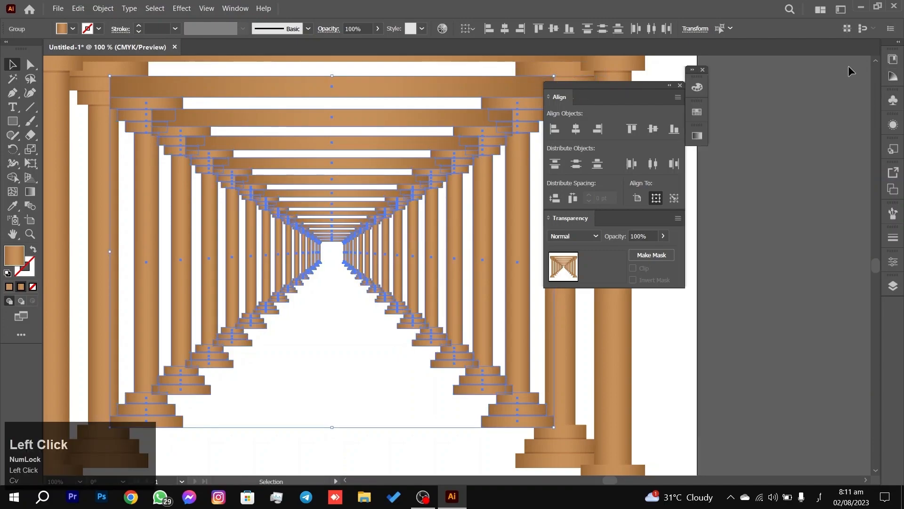
click(692, 70)
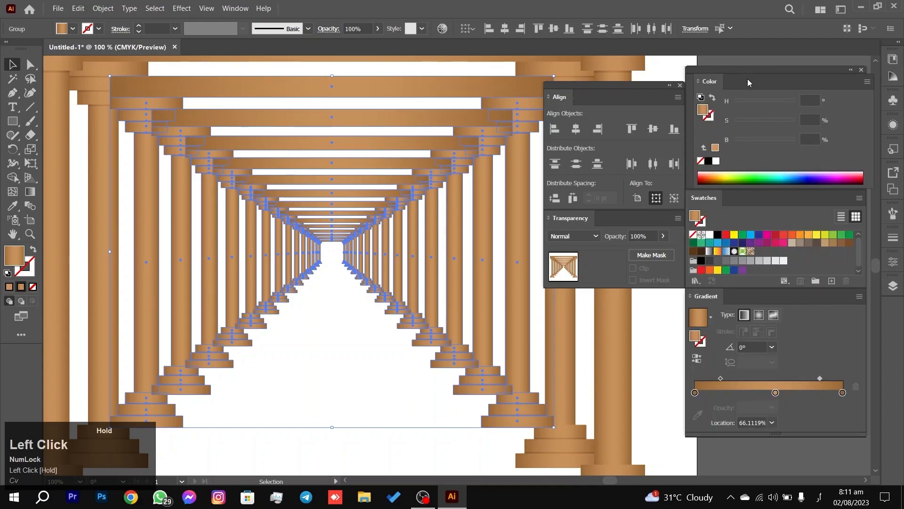
mouse_move(745, 79)
mouse_down()
mouse_move(741, 91)
mouse_move(745, 67)
mouse_move(753, 68)
mouse_up()
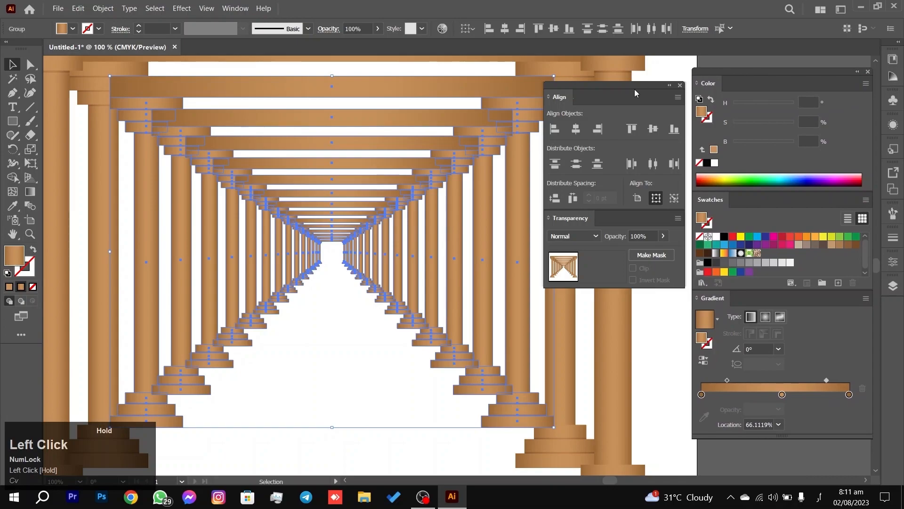
drag(644, 96, 874, 316)
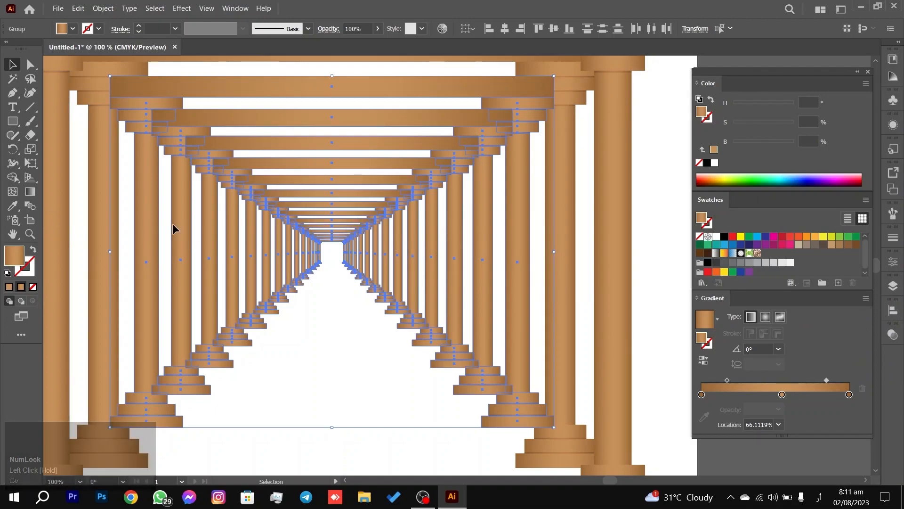
Step: Send the selected inner portals to the back, behind the second portal
key(space)
drag(257, 178, 279, 186)
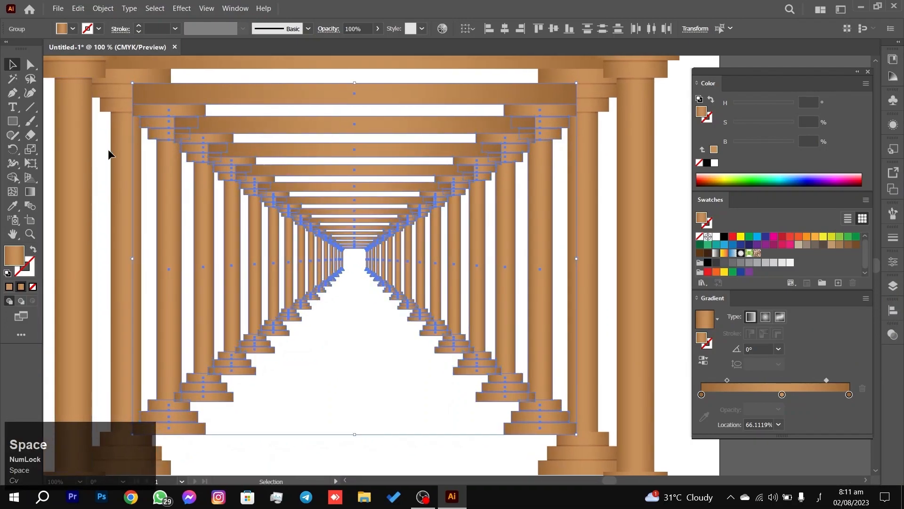
key(ctrl+shift+bracketleft)
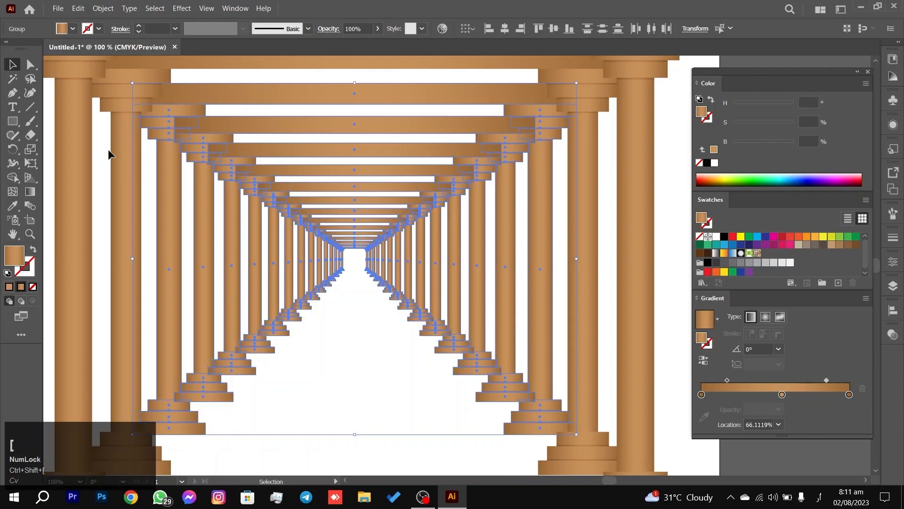
Step: Drop the third and fourth portals from the selection in turn, sending the remaining smaller portals to the back each time
click(165, 186)
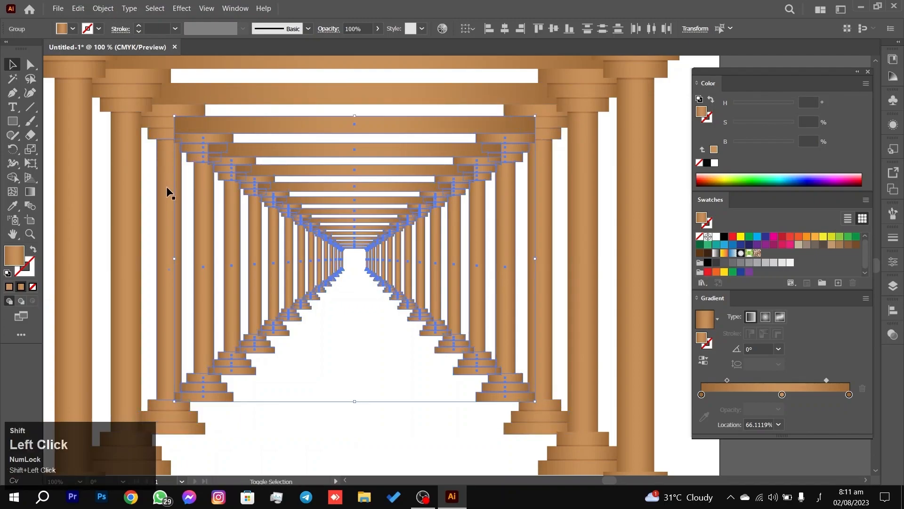
shift+click(185, 188)
key(ctrl)
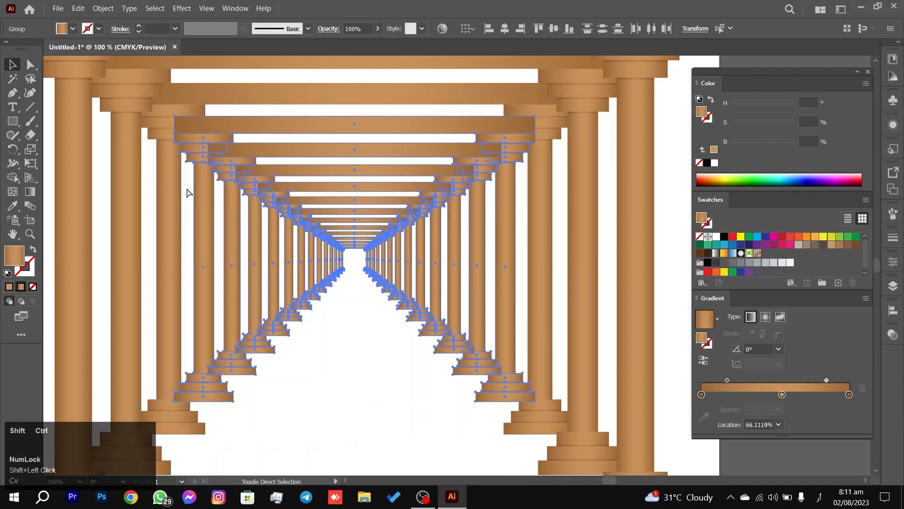
key(ctrl+shift+bracketleft)
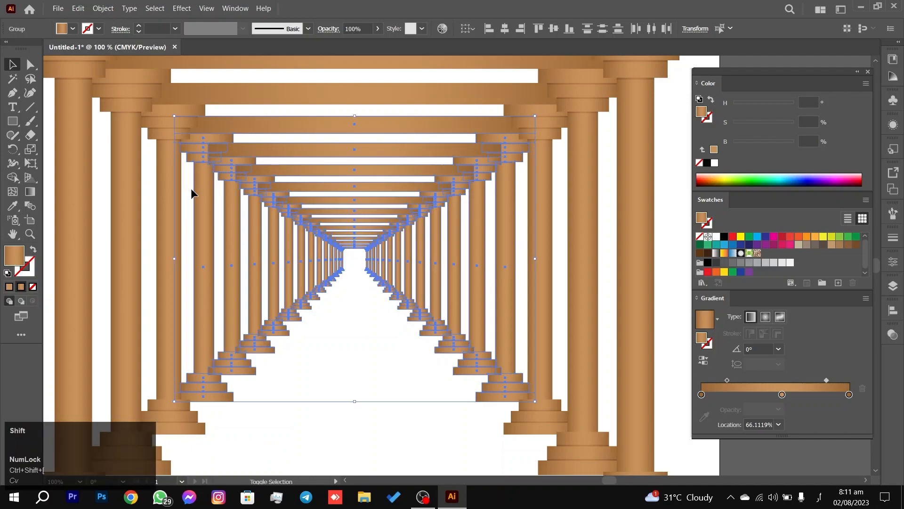
shift+click(204, 223)
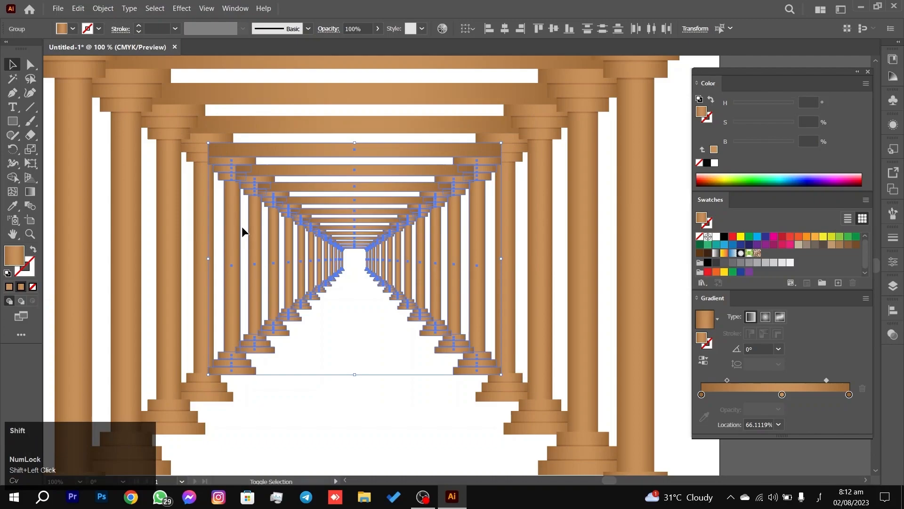
key(ctrl+shift+bracketleft)
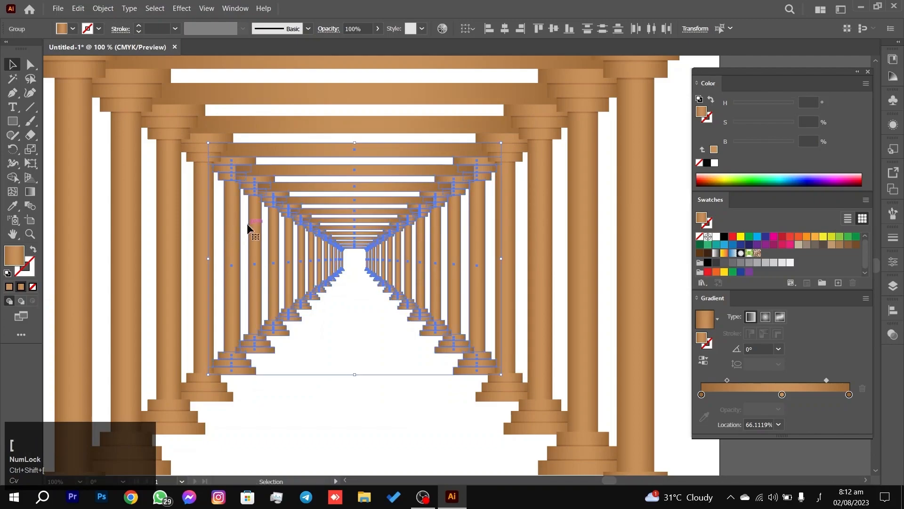
Step: Exclude the fifth and sixth portals from the selection one by one, sending the remaining inner portals to the back each time
shift+click(232, 220)
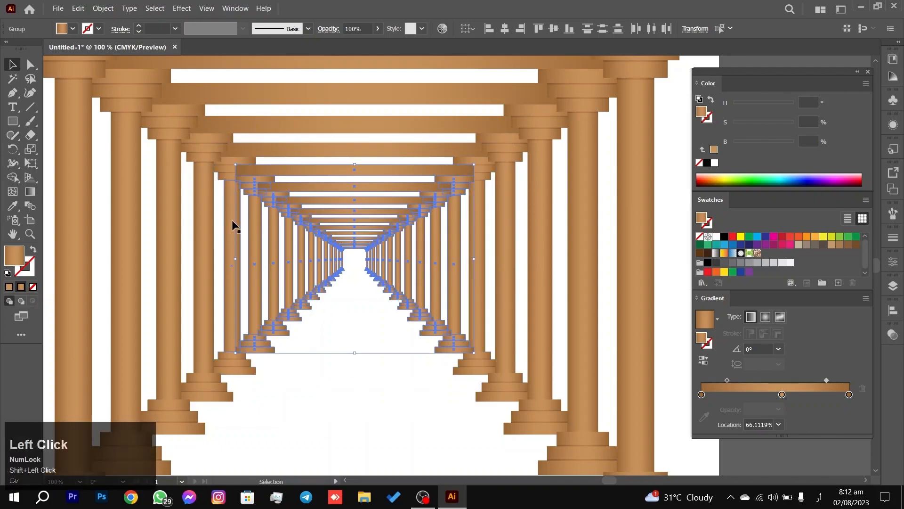
key(ctrl)
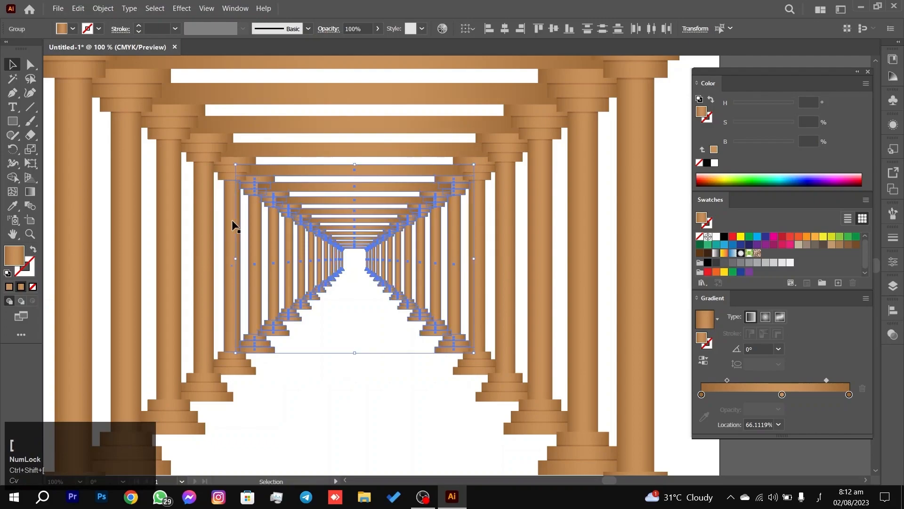
key(ctrl+shift+bracketleft)
shift+click(254, 222)
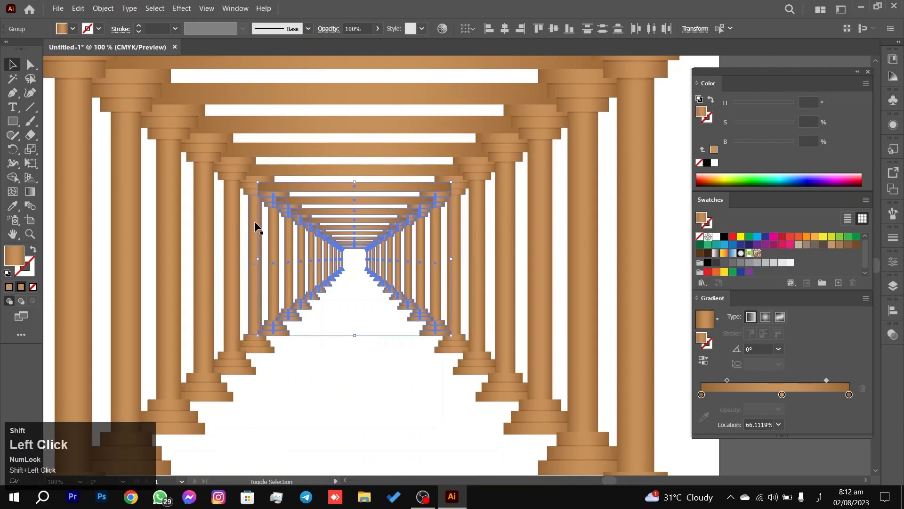
key(ctrl)
key(ctrl+shift+bracketleft)
Step: Deselect the seventh and eighth portals in turn, sending the portals inside each one to the back
key(shift)
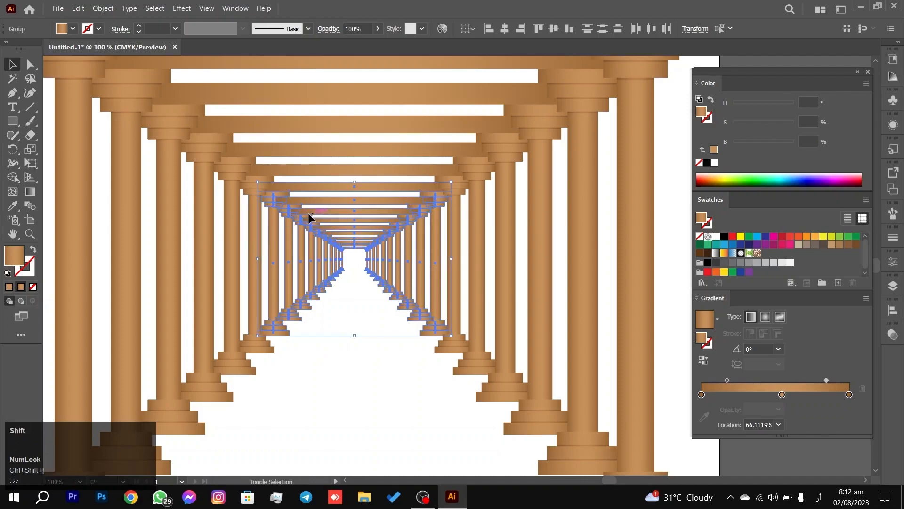
click(272, 224)
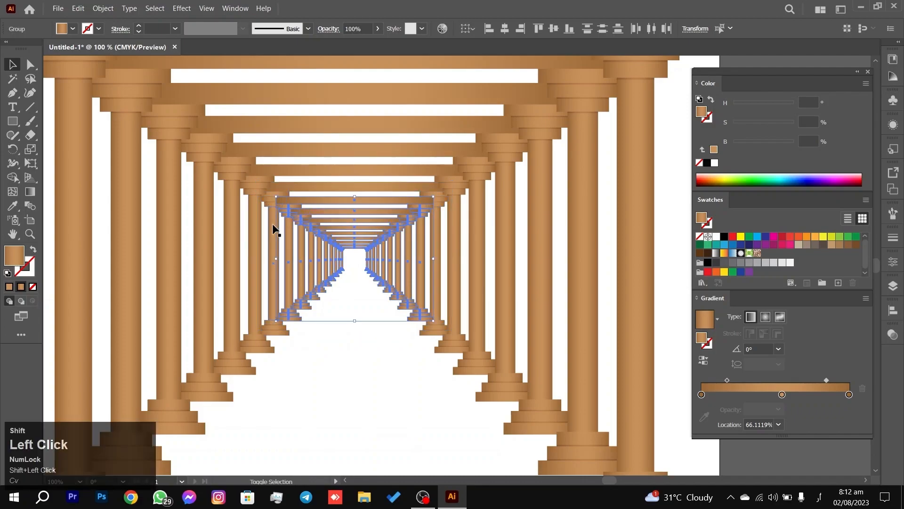
key(ctrl+shift+bracketleft)
shift+click(291, 231)
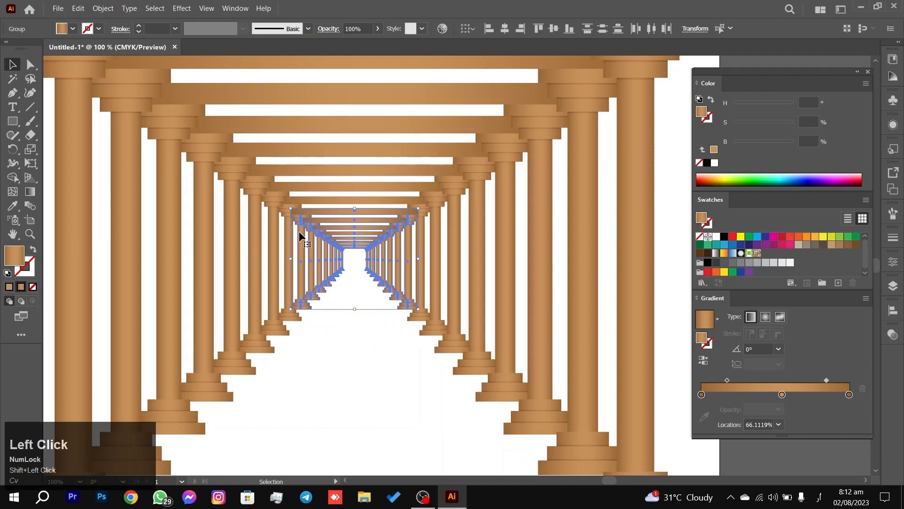
key(ctrl+shift+bracketleft)
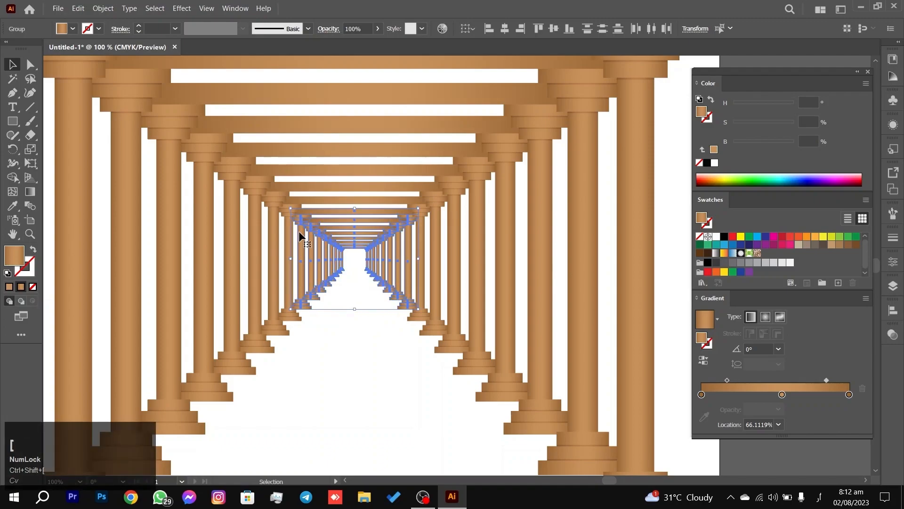
Step: Remove the ninth and tenth portals from the selection in turn, sending the smaller portals still selected to the back each time
shift+click(299, 236)
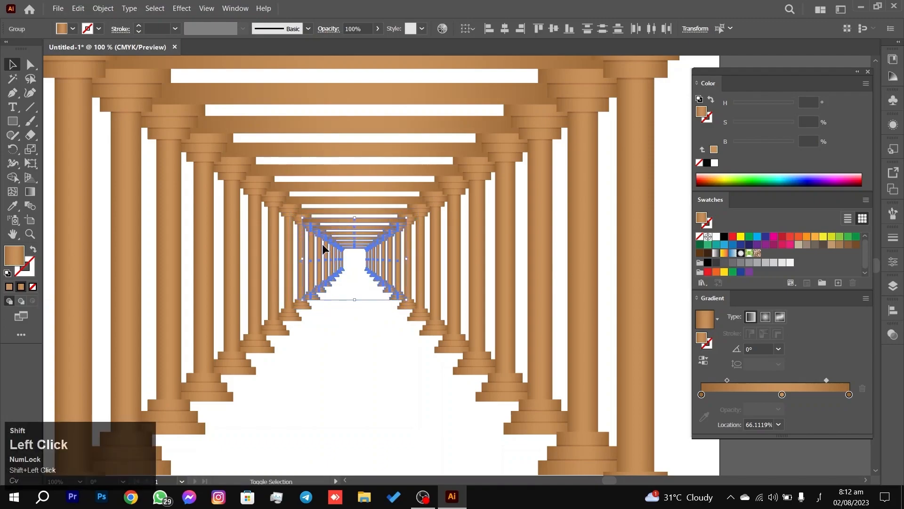
key(ctrl+shift)
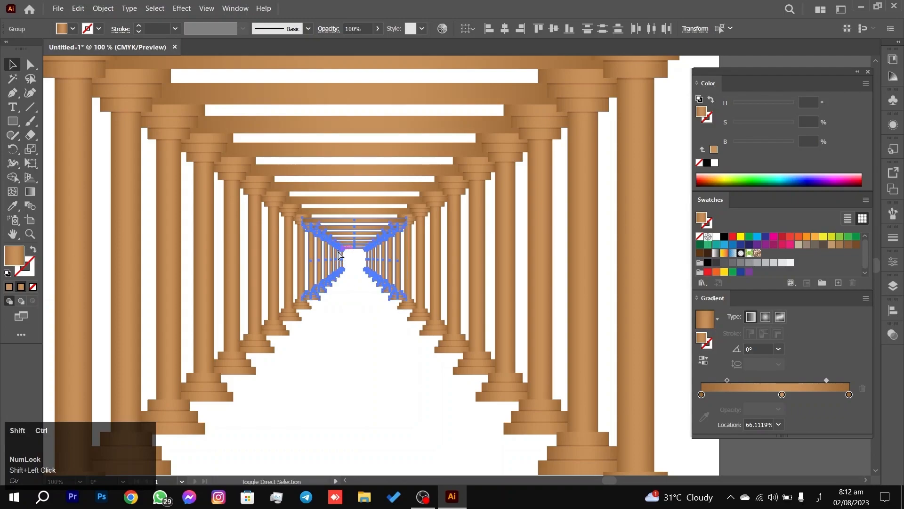
key(ctrl+shift+bracketleft)
key(shift)
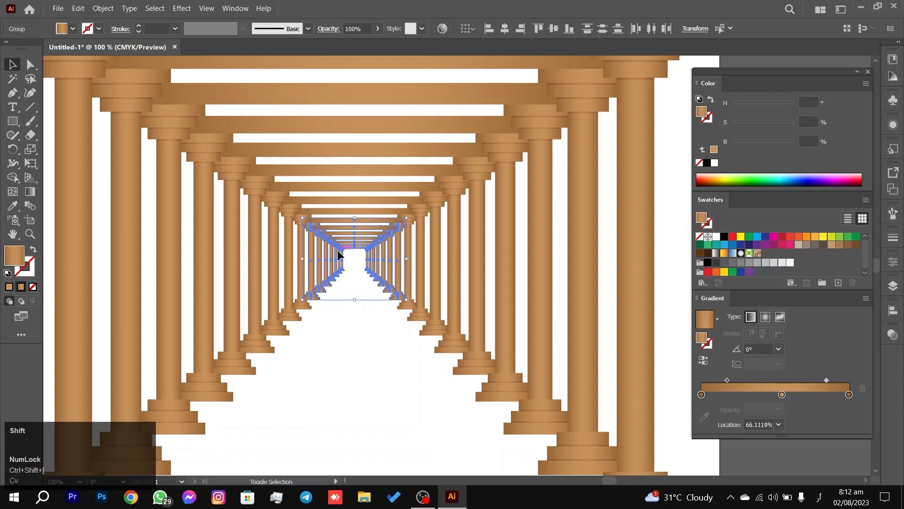
shift+click(312, 241)
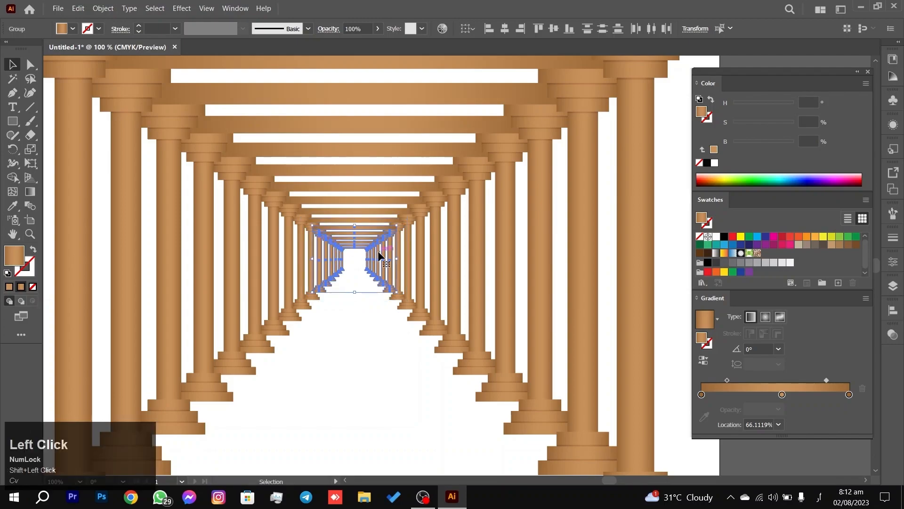
key(shift)
key(ctrl+shift+bracketleft)
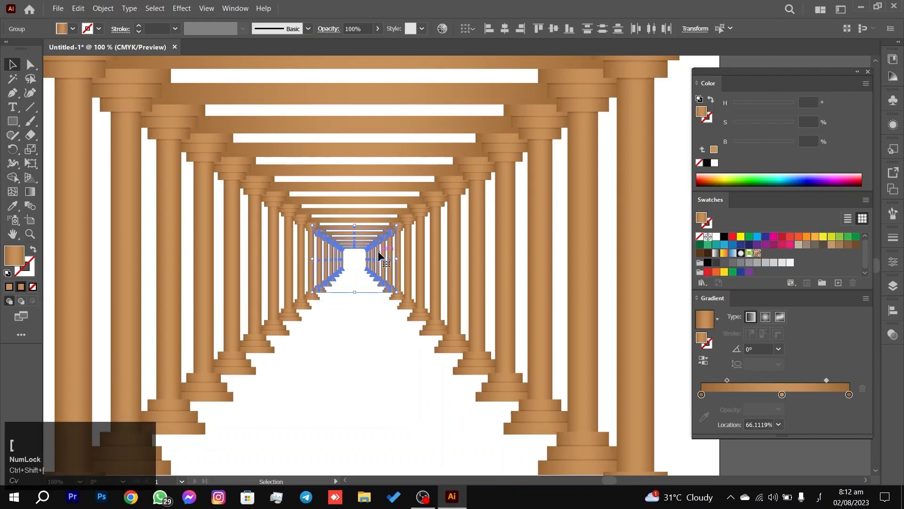
Step: Remove the eleventh portal from the selection and send the smaller portals inside it to the back
key(shift)
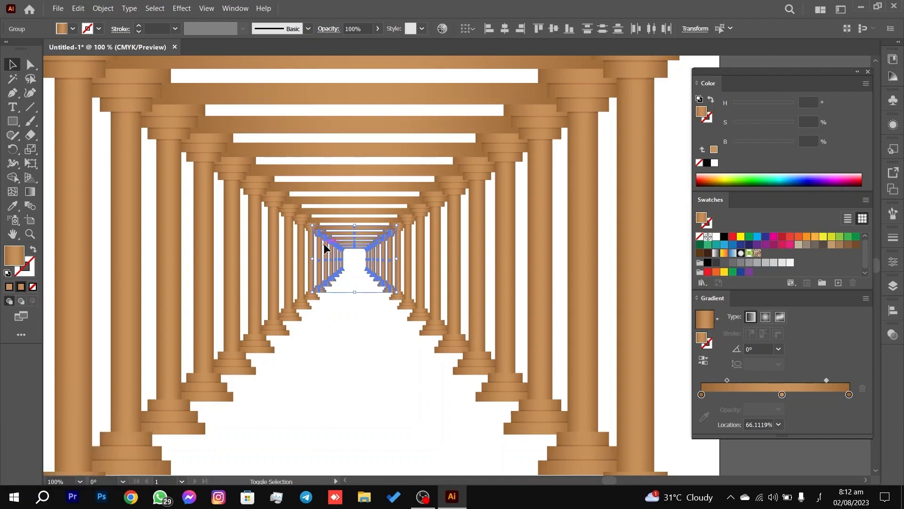
click(319, 245)
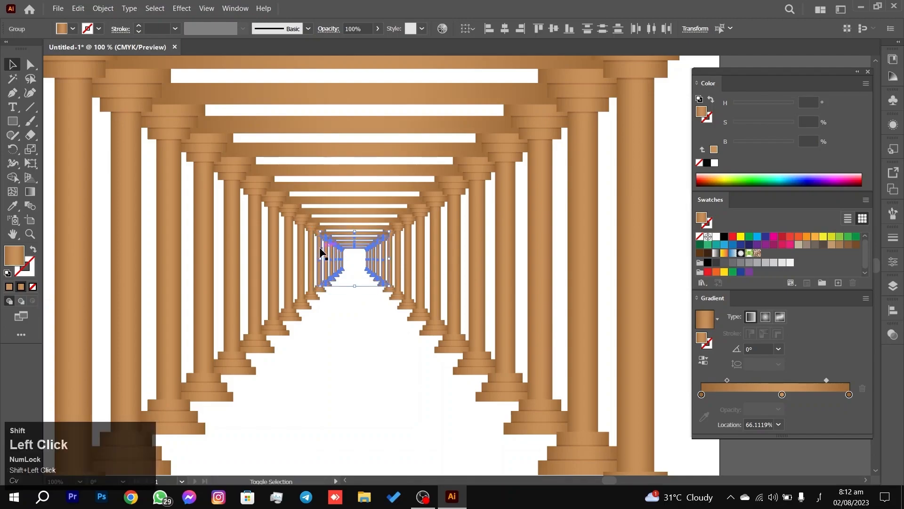
scroll(401, 274, up, 7)
key(space)
drag(315, 231, 460, 244)
drag(333, 156, 445, 264)
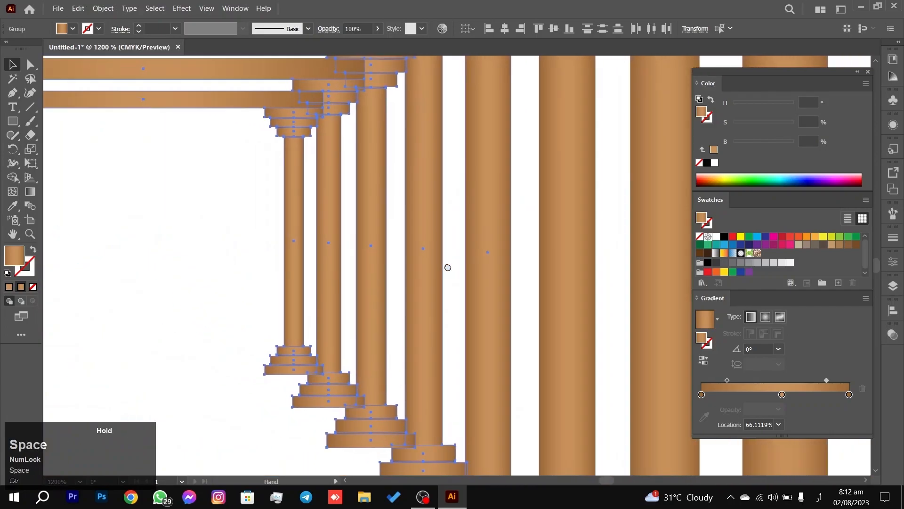
alt+scroll(370, 260, down, 2)
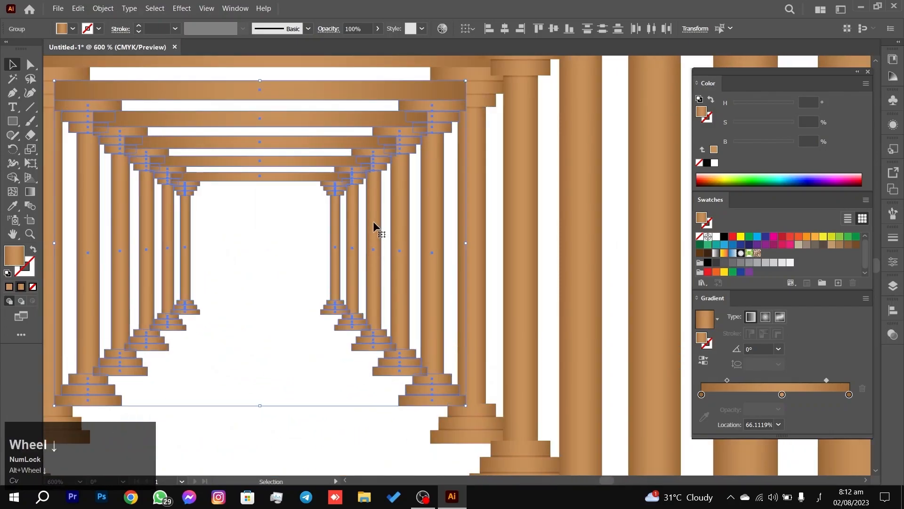
drag(377, 180, 437, 190)
scroll(406, 188, down, 1)
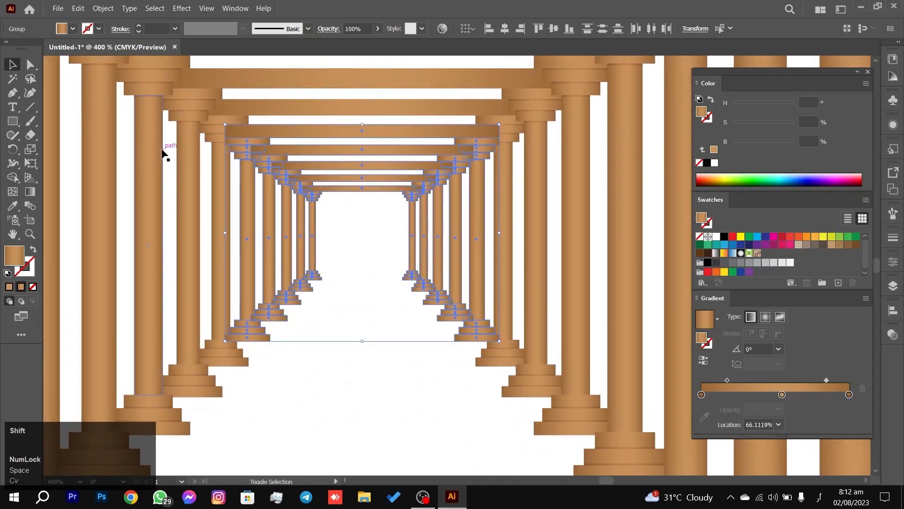
key(ctrl+shift+bracketleft)
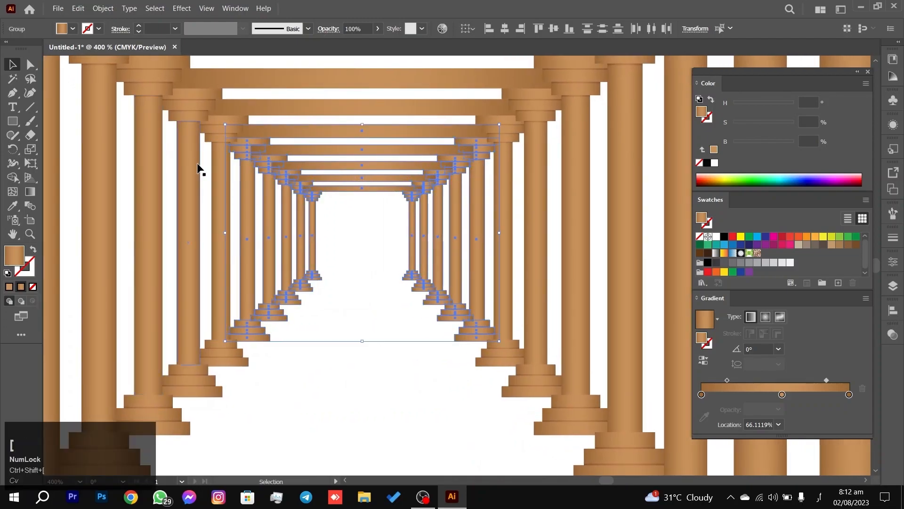
Step: Deselect the twelfth and thirteenth portals in turn, sending the smaller portals still selected to the back each time
shift+click(247, 220)
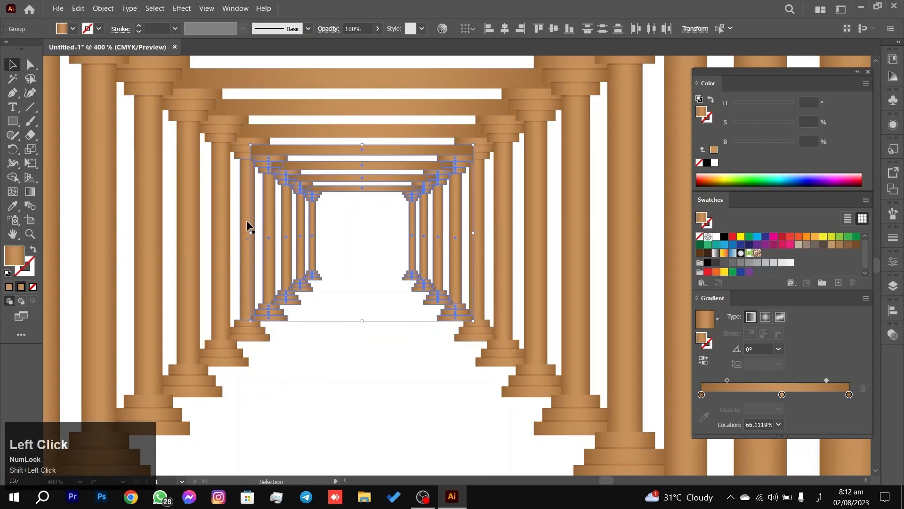
key(ctrl+shift+bracketleft)
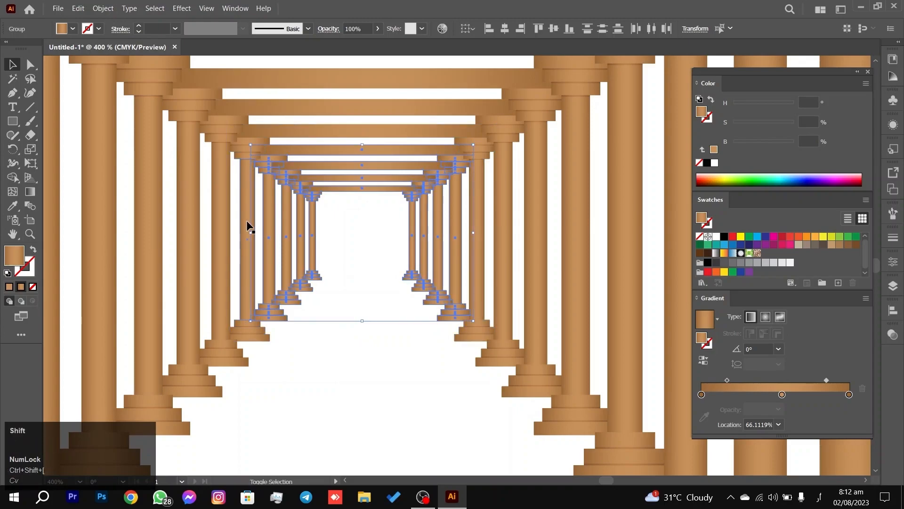
shift+click(266, 203)
key(ctrl+shift+bracketleft)
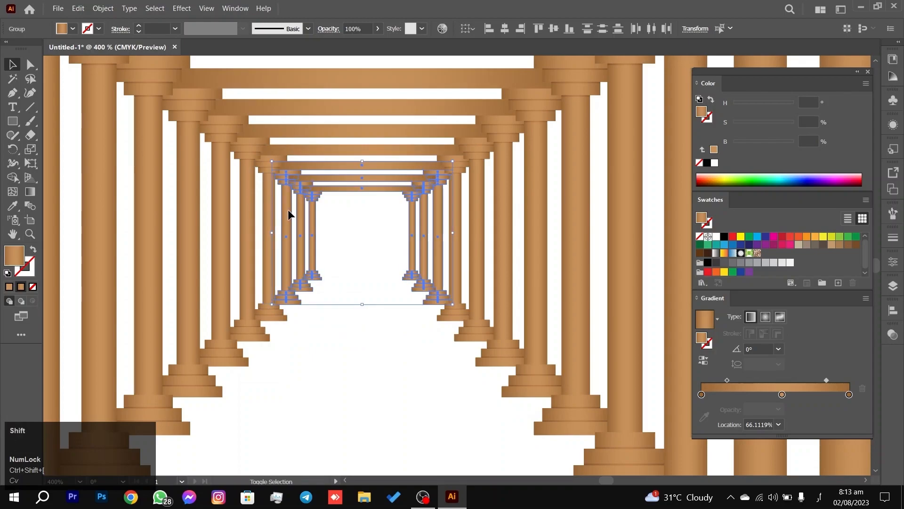
Step: Drop the fourteenth and fifteenth portals from the selection in turn, sending what remains selected to the back each time, and clear the selection
shift+click(286, 212)
key(ctrl+shift+bracketleft)
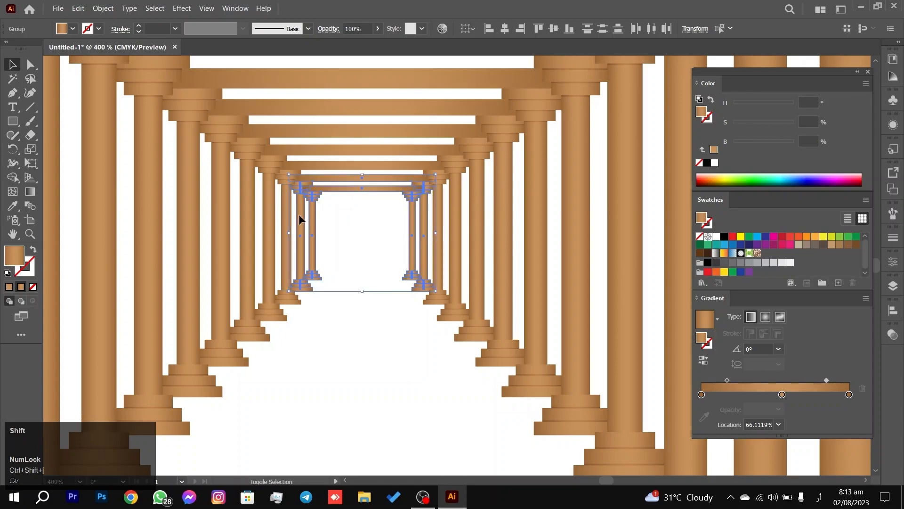
click(300, 218)
shift+click(302, 220)
key(ctrl+shift+bracketleft)
click(321, 394)
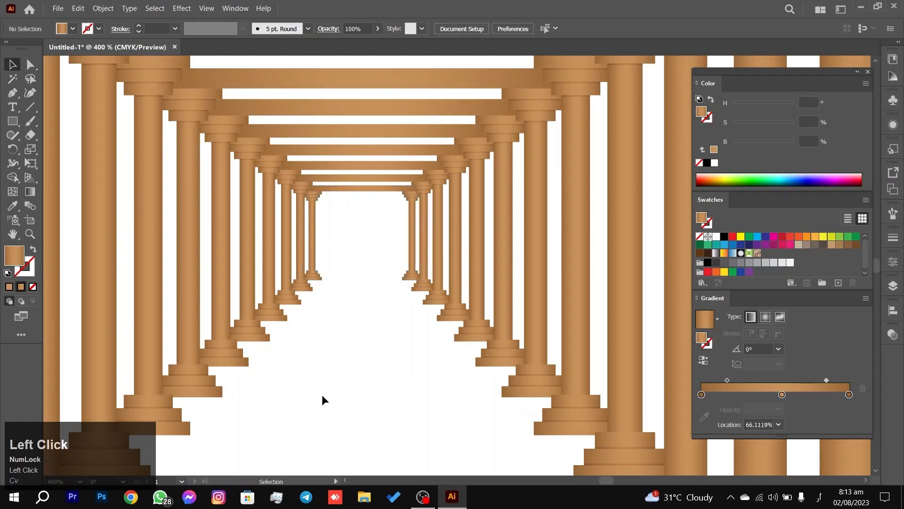
Step: Examine the whole colonnade and its innermost portals to check the stacking order
scroll(321, 394, down, 7)
drag(333, 386, 353, 266)
drag(186, 403, 506, 128)
click(522, 208)
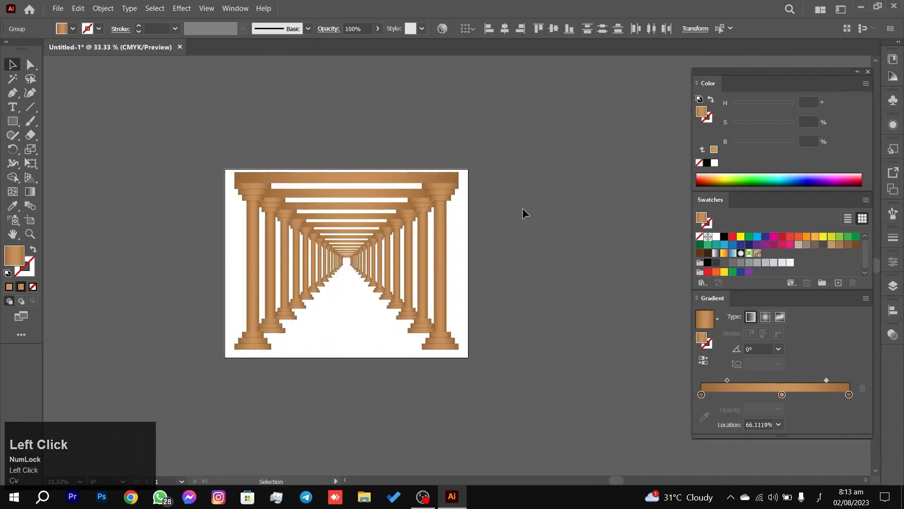
click(442, 249)
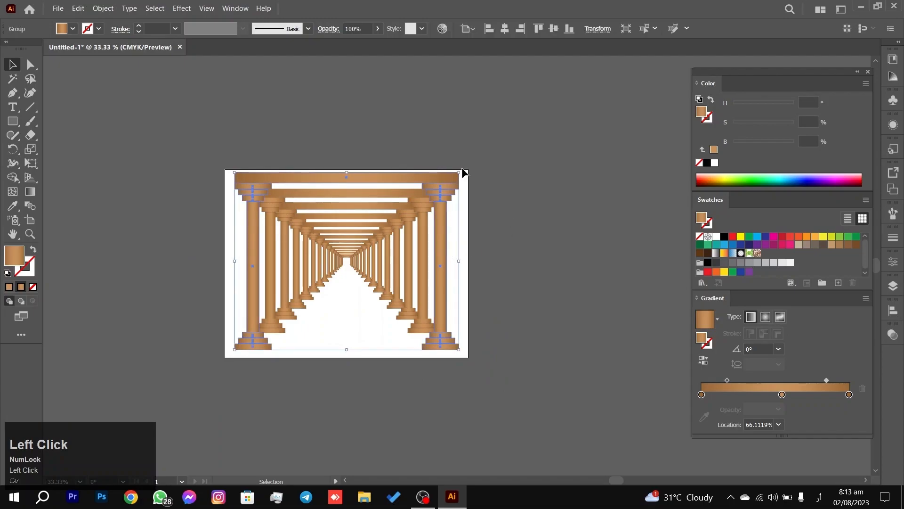
click(420, 307)
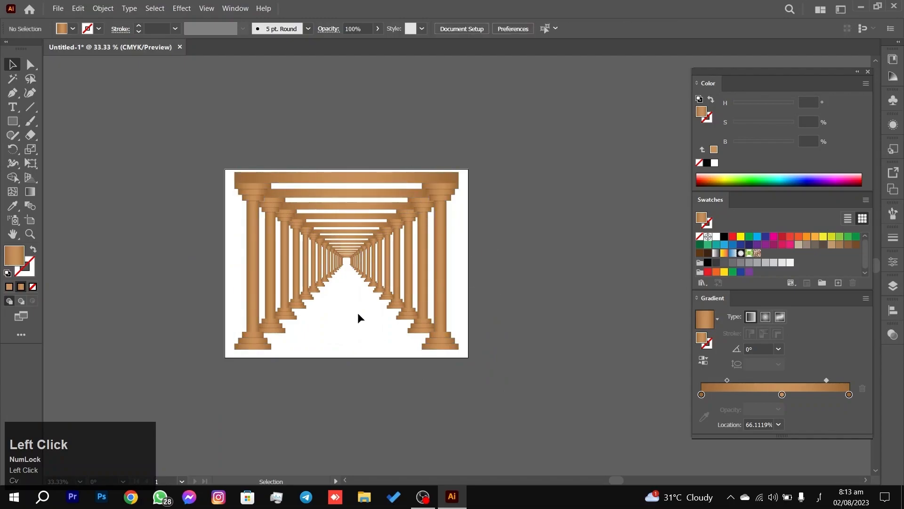
scroll(357, 312, up, 5)
drag(358, 317, 391, 385)
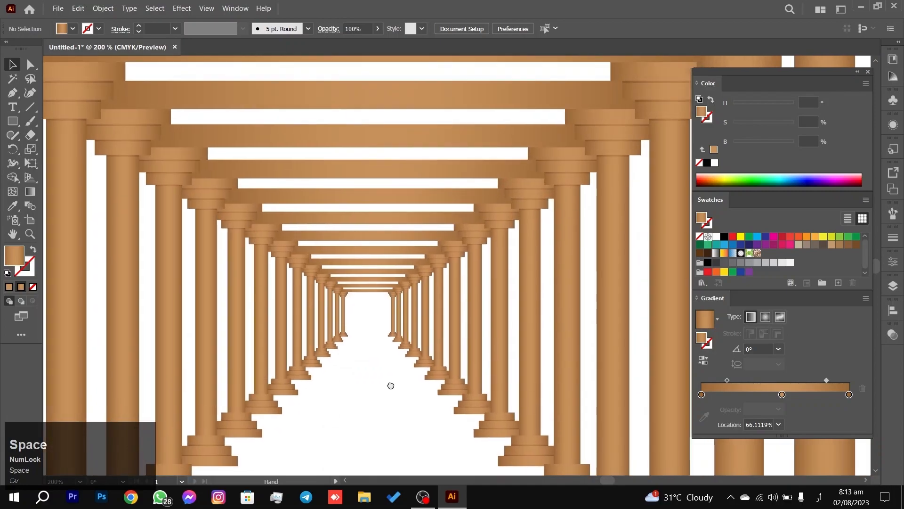
alt+scroll(372, 318, down, 1)
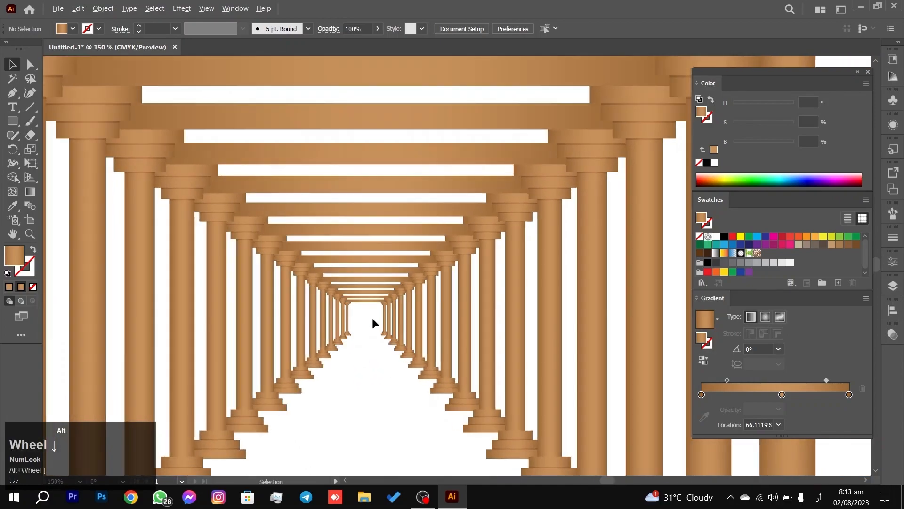
alt+scroll(372, 318, down, 3)
drag(372, 317, 353, 252)
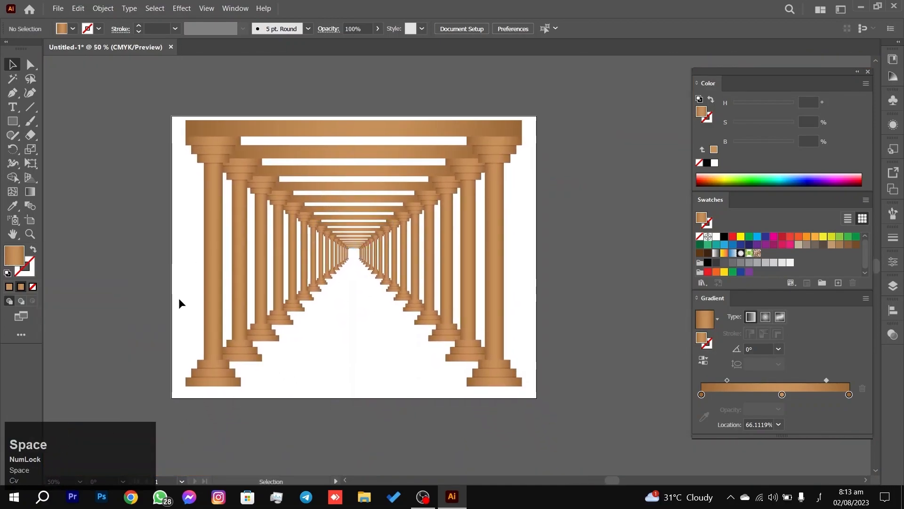
Step: Copy the frontmost portal and create a new blank portrait document
click(213, 277)
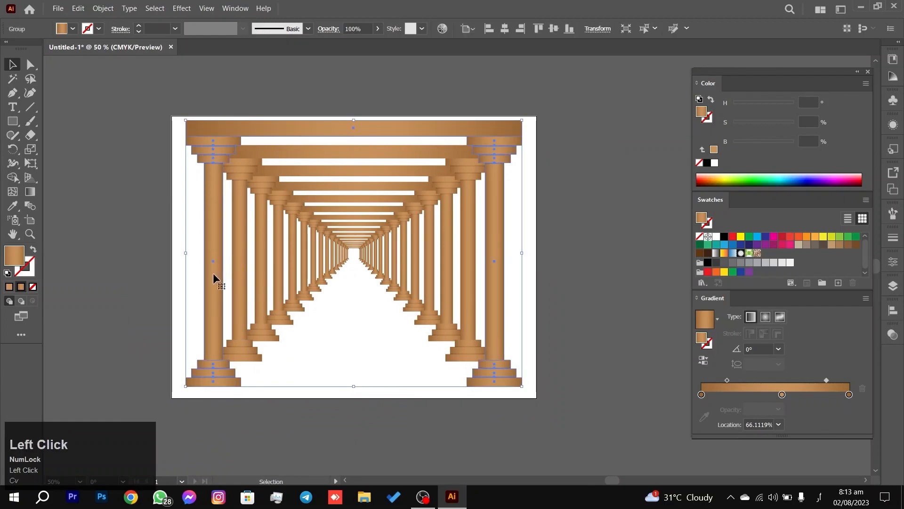
key(ctrl+c)
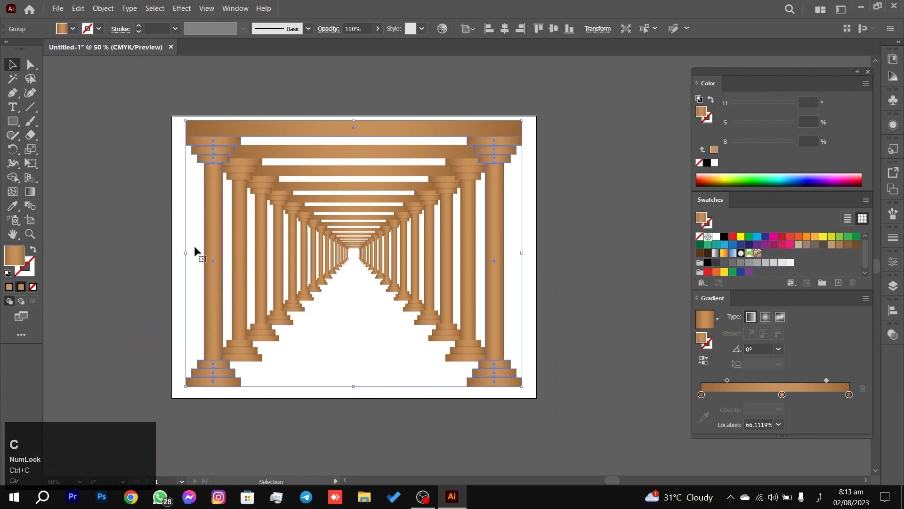
click(76, 8)
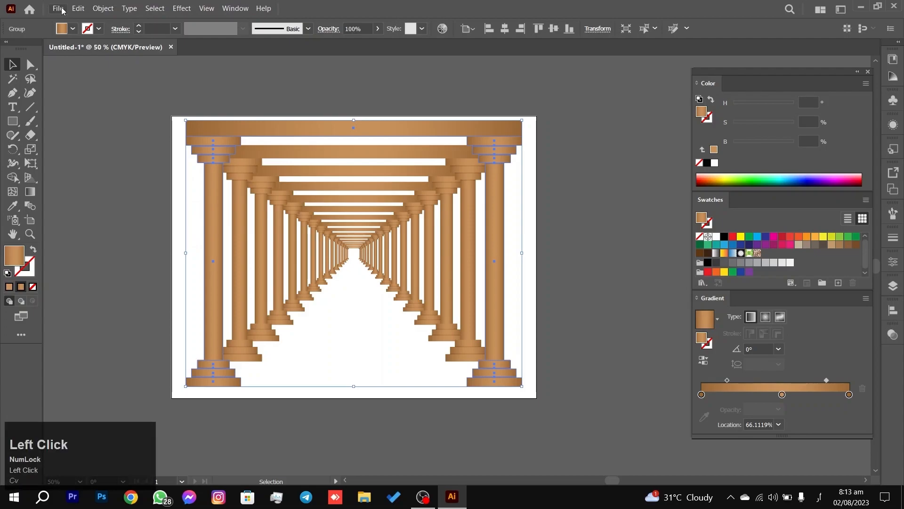
mouse_move(58, 8)
click(89, 21)
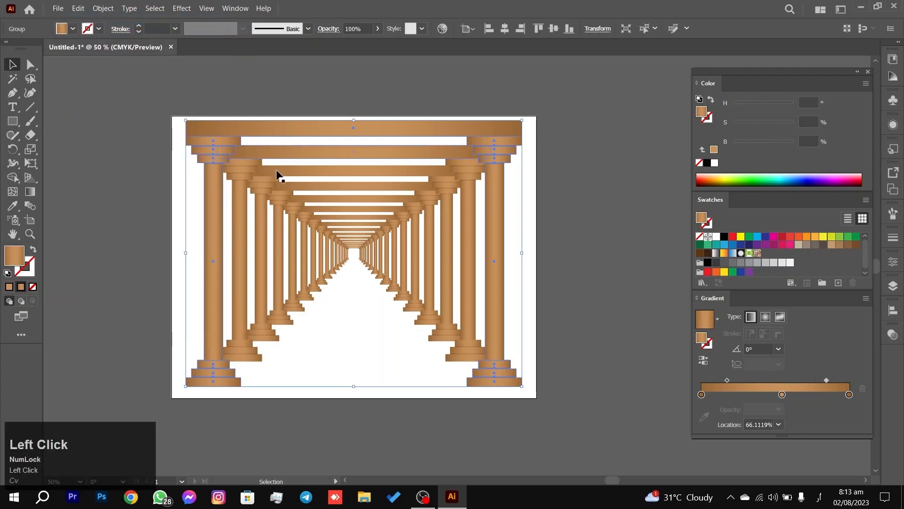
click(702, 427)
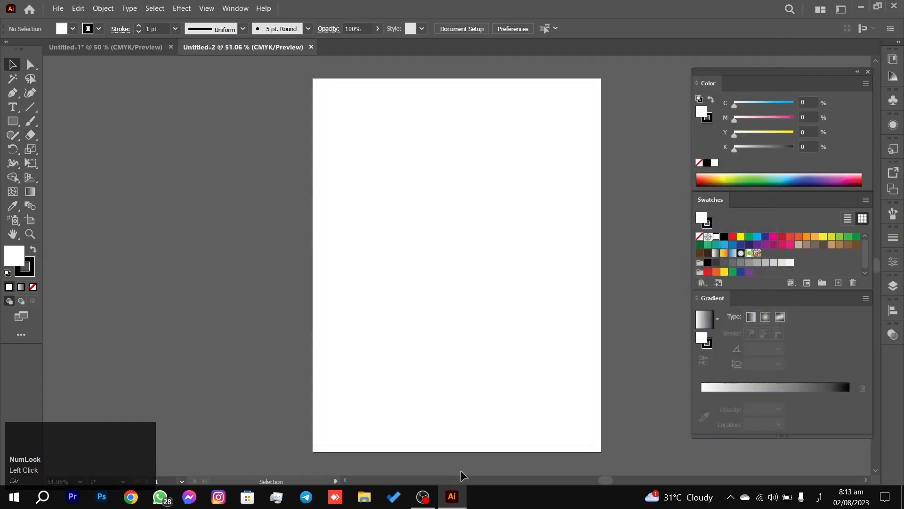
Step: Paste the portal into the new document, scale it down proportionally and move it over the artboard
key(super+space)
drag(499, 332, 416, 323)
key(ctrl+v)
key(shift)
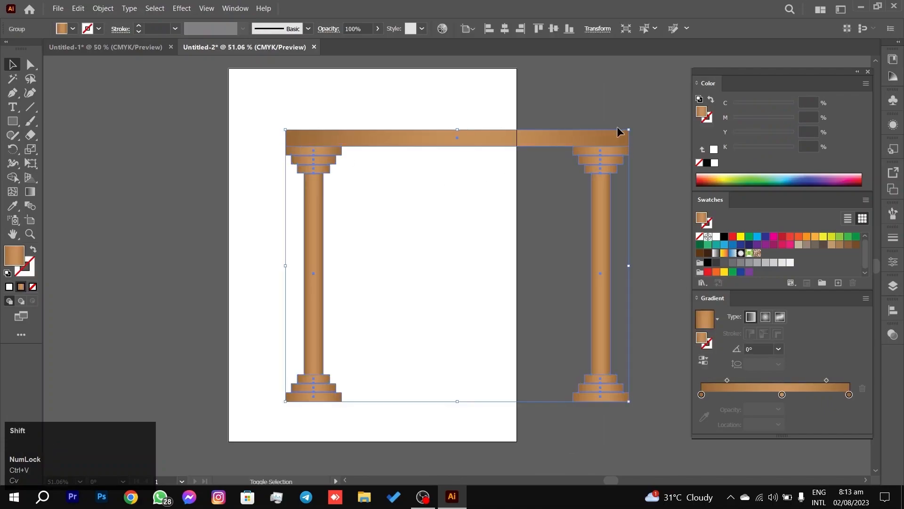
drag(632, 136, 602, 154)
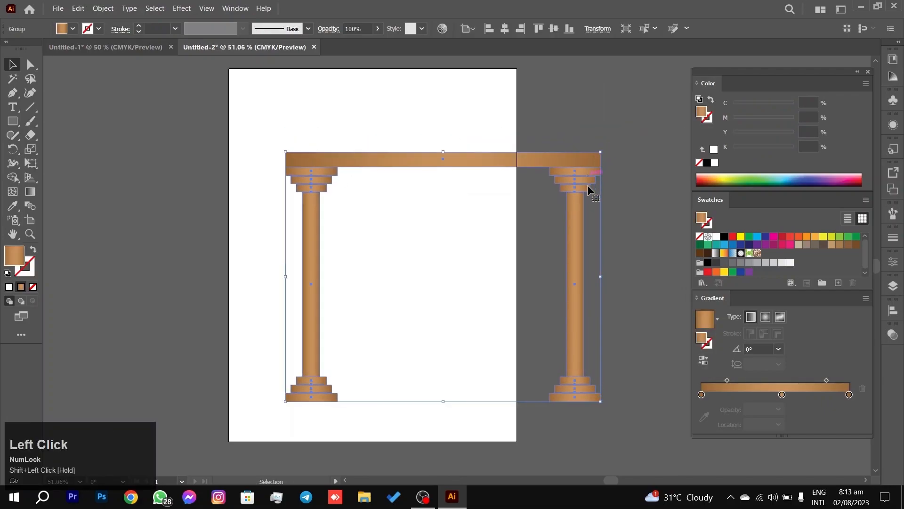
drag(573, 226, 493, 184)
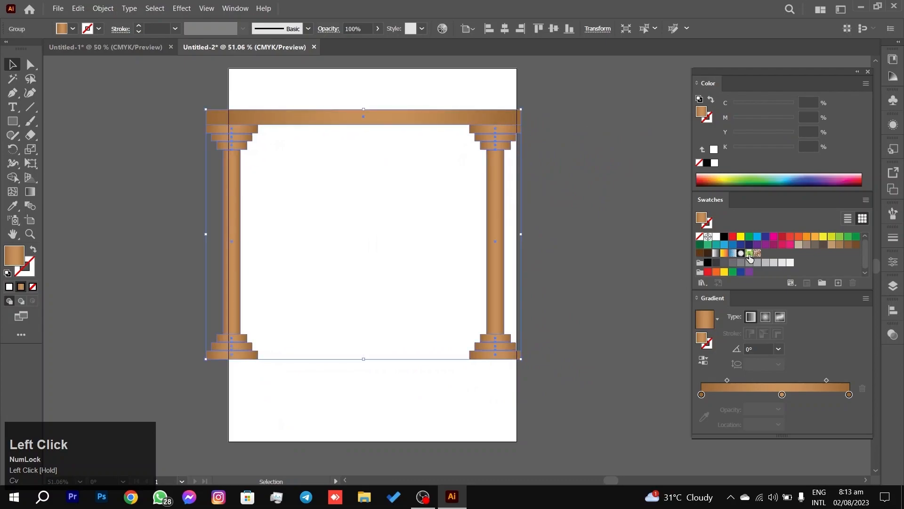
Step: Replace the portal's gradient with an 80% black fill and shrink the portal to fit within the artboard's width
click(33, 286)
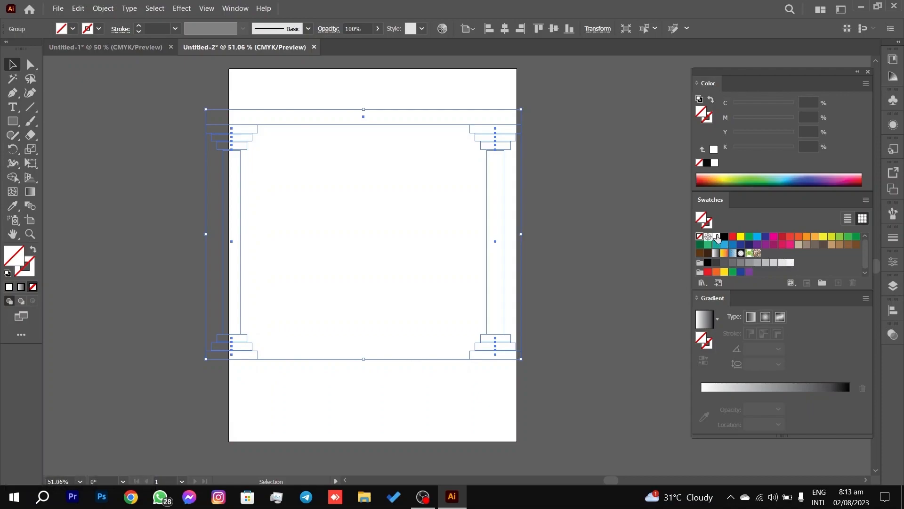
click(725, 262)
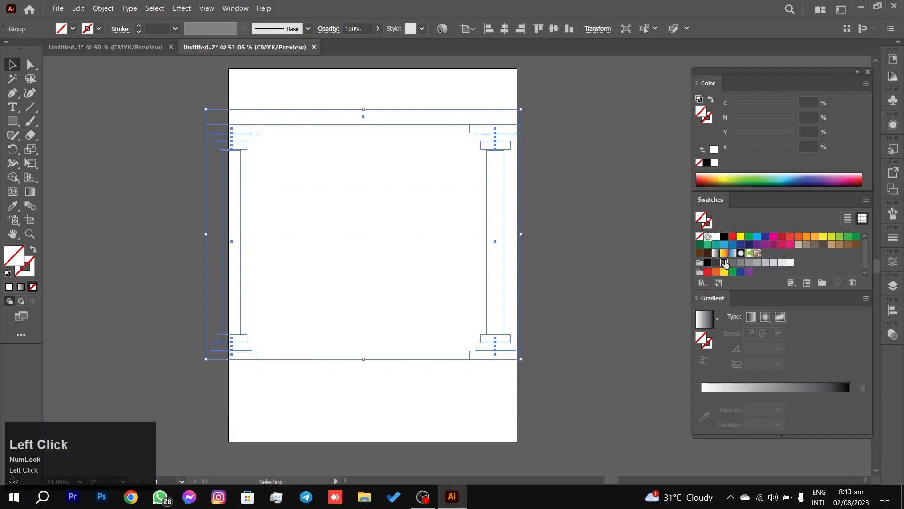
drag(520, 234, 487, 246)
click(545, 208)
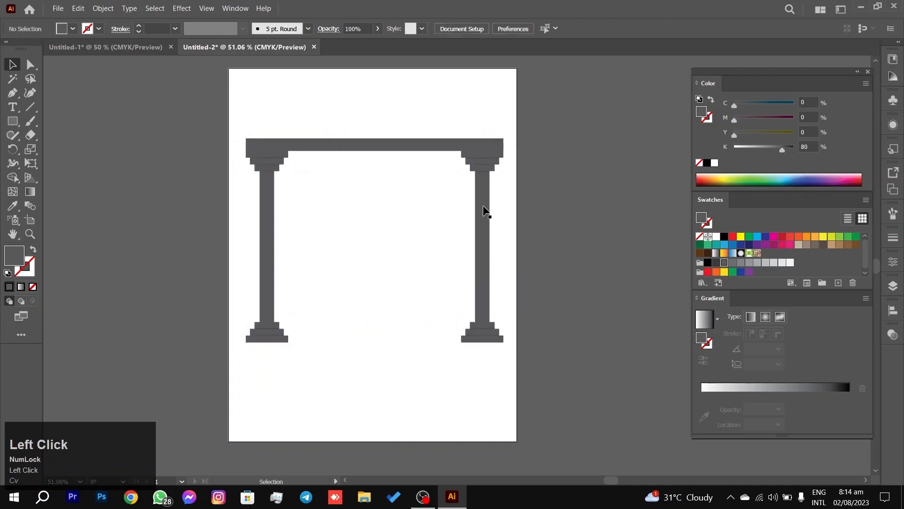
Step: Inspect the portal's stepped base up close and darken the whole portal's fill to 90% black
scroll(504, 327, up, 4)
scroll(448, 347, up, 2)
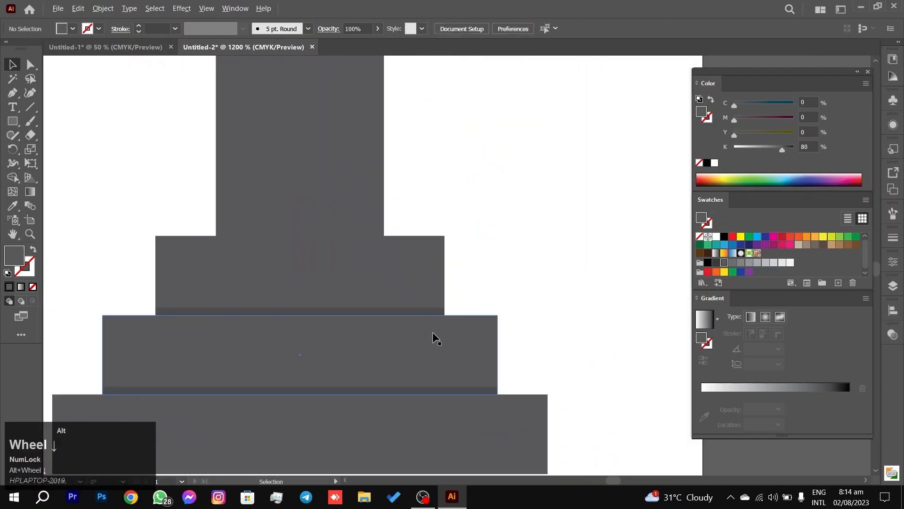
scroll(434, 337, down, 5)
click(486, 154)
key(space)
drag(486, 153, 547, 208)
click(457, 249)
key(space)
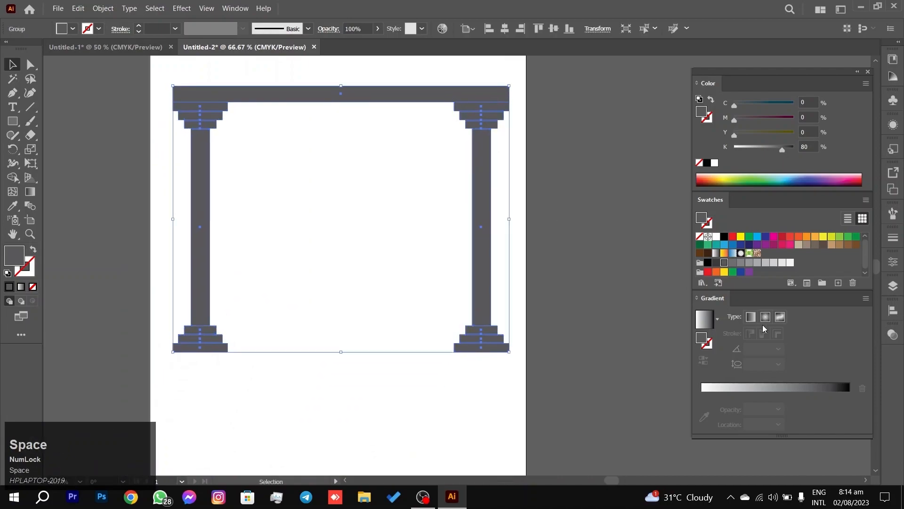
click(717, 263)
click(581, 191)
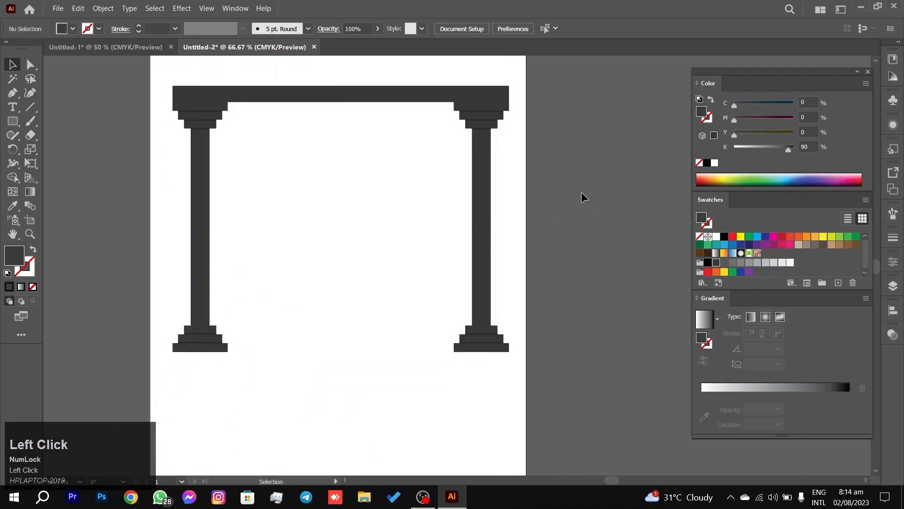
Step: Try to enlarge the portal slightly about its centre
key(space)
drag(522, 168, 538, 190)
click(506, 210)
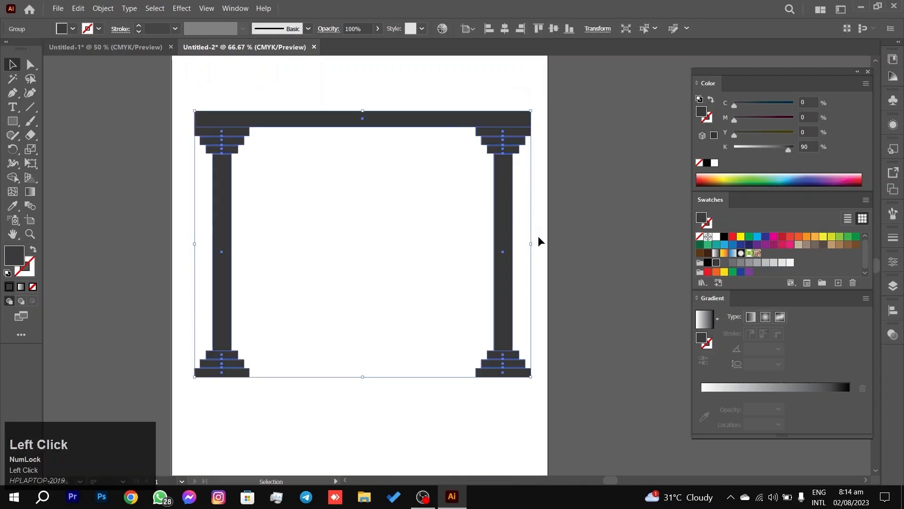
drag(534, 243, 537, 243)
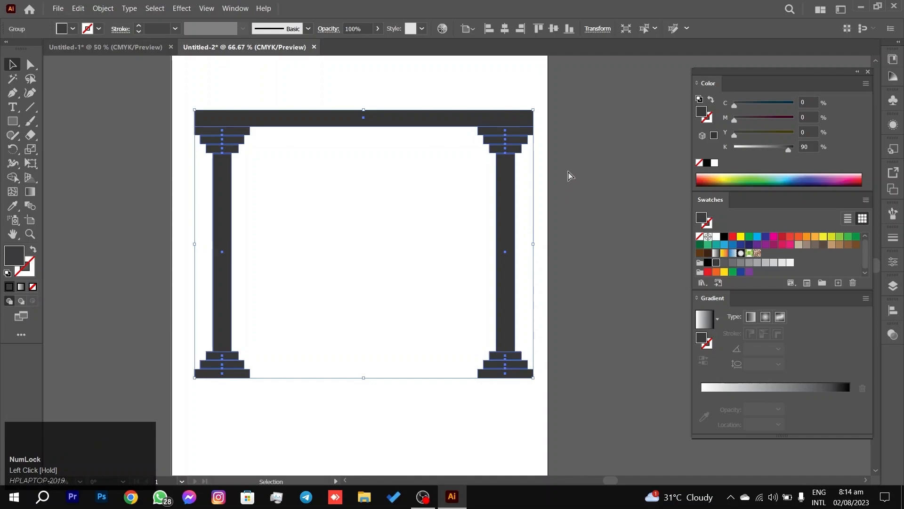
key(ctrl+z)
Step: Try to resize the portal about its centre with the Scale tool
click(30, 165)
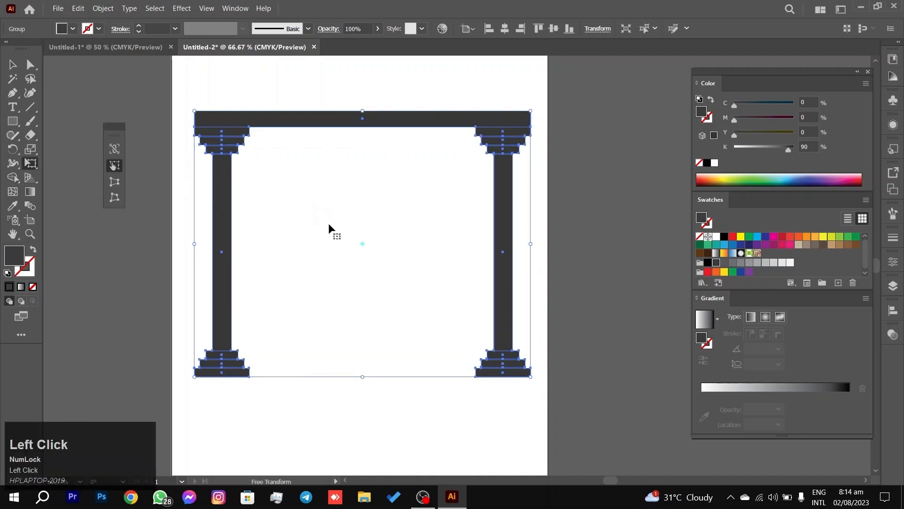
click(30, 149)
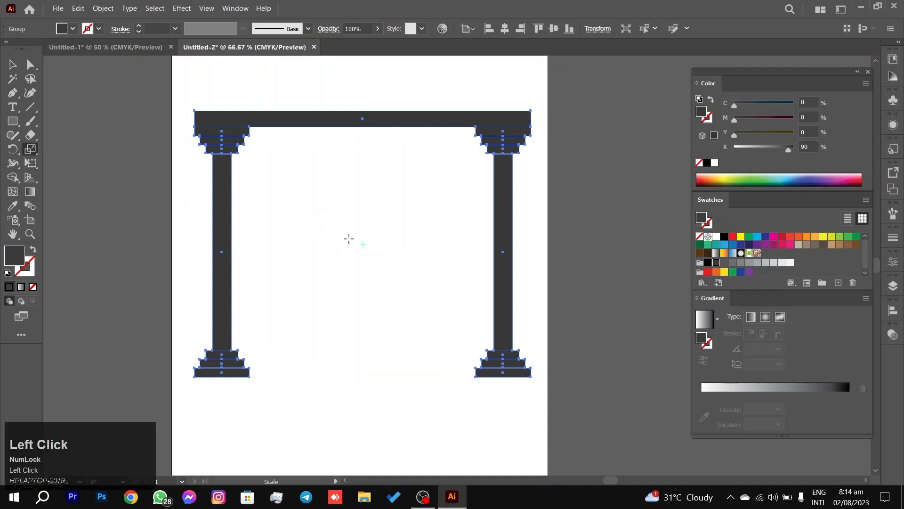
drag(367, 243, 363, 248)
key(ctrl+z)
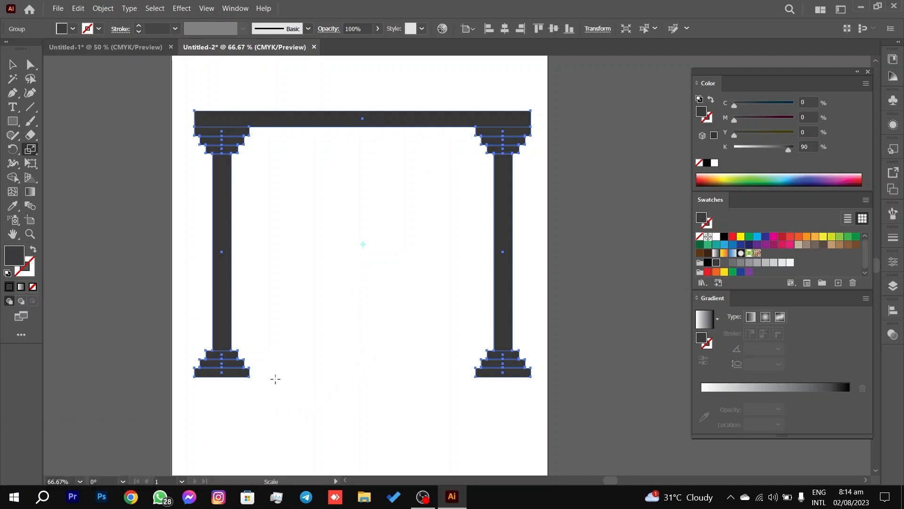
drag(349, 349, 350, 358)
key(ctrl+z)
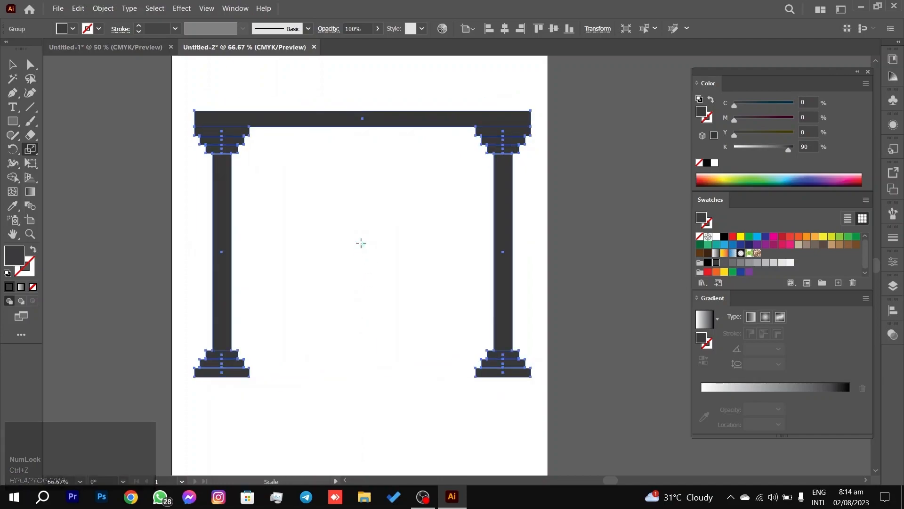
Step: Set the scaling origin midway between the column bases and try to scale the portal, then all artwork, from its corner
click(360, 247)
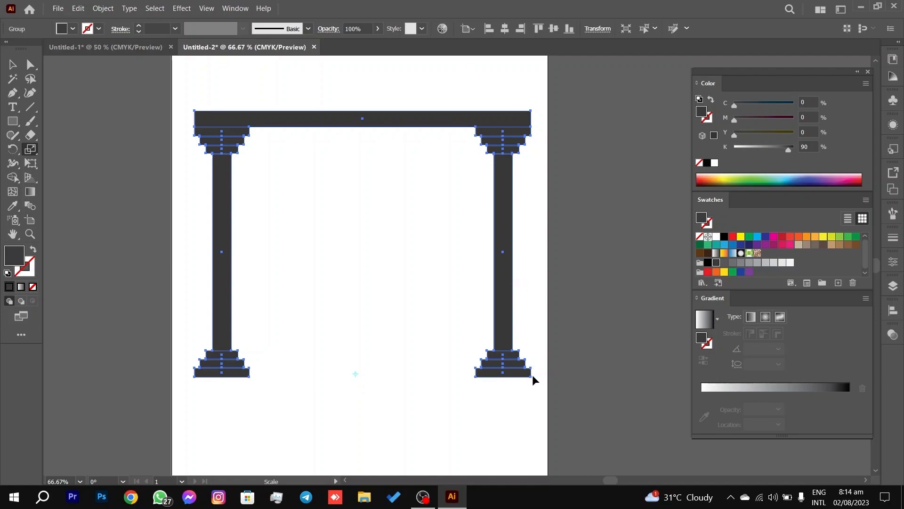
drag(530, 375, 530, 375)
mouse_move(530, 374)
mouse_down()
mouse_move(537, 370)
mouse_move(515, 368)
mouse_up()
key(ctrl+z)
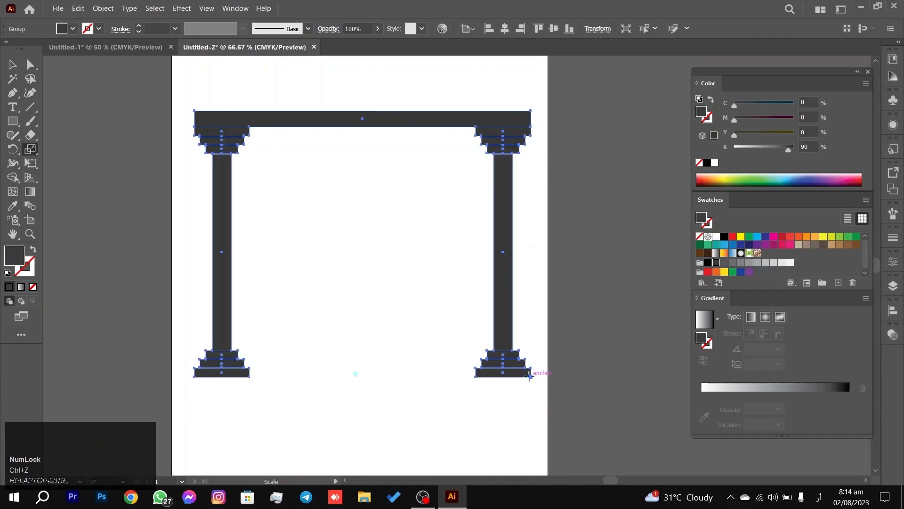
drag(529, 375, 511, 374)
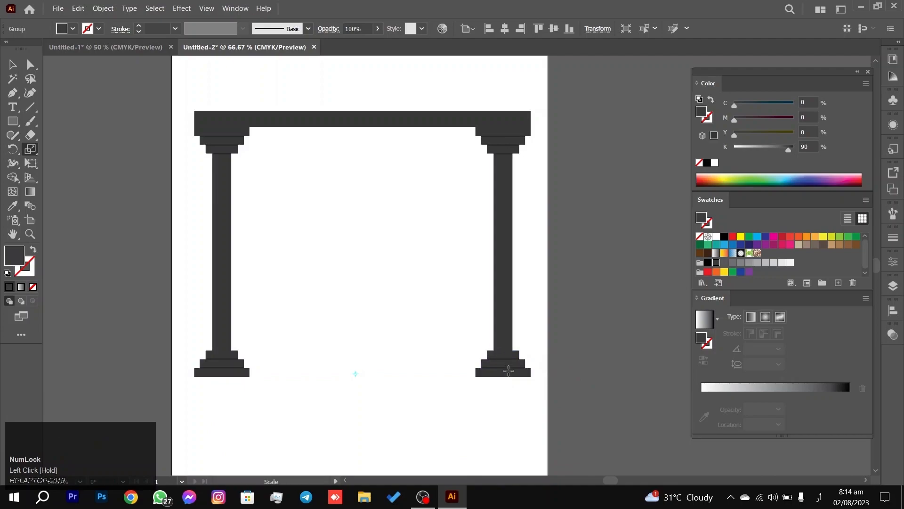
key(ctrl+a)
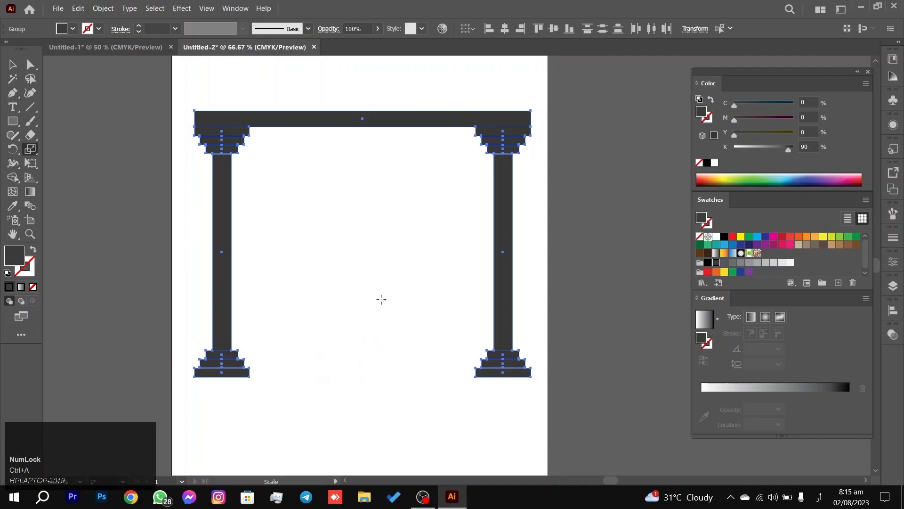
mouse_move(356, 230)
mouse_down()
mouse_move(358, 247)
mouse_move(360, 230)
mouse_move(346, 226)
mouse_move(360, 229)
mouse_up()
key(ctrl+z)
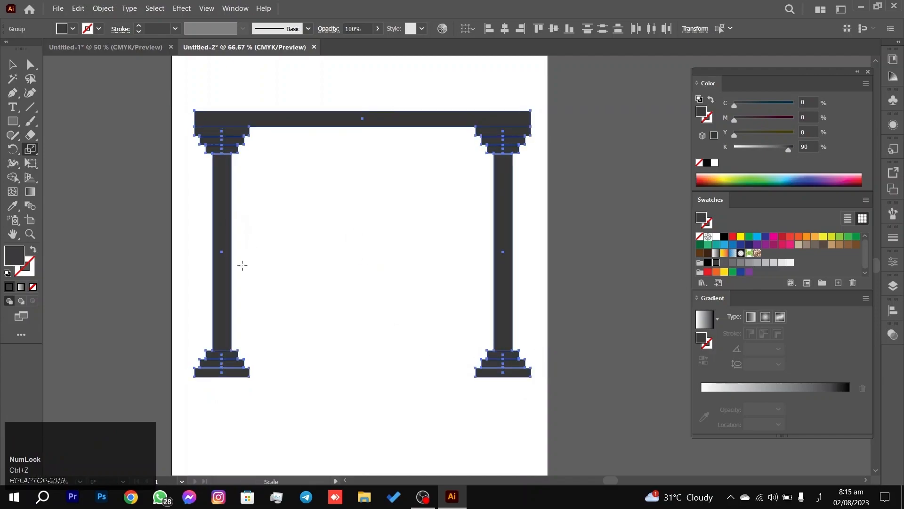
Step: Delete all artwork in the document, including the oversized portal lying below the artboard
alt+scroll(293, 292, down, 4)
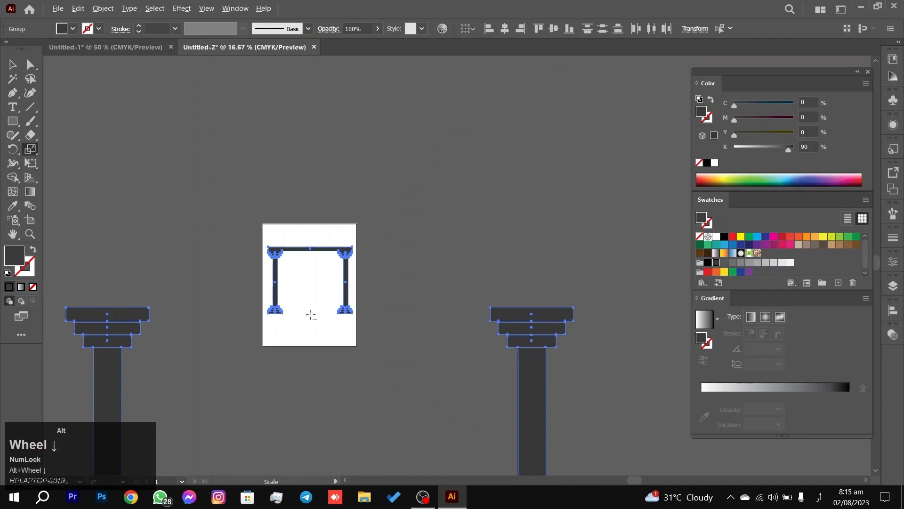
scroll(311, 314, down, 3)
alt+scroll(512, 342, up, 1)
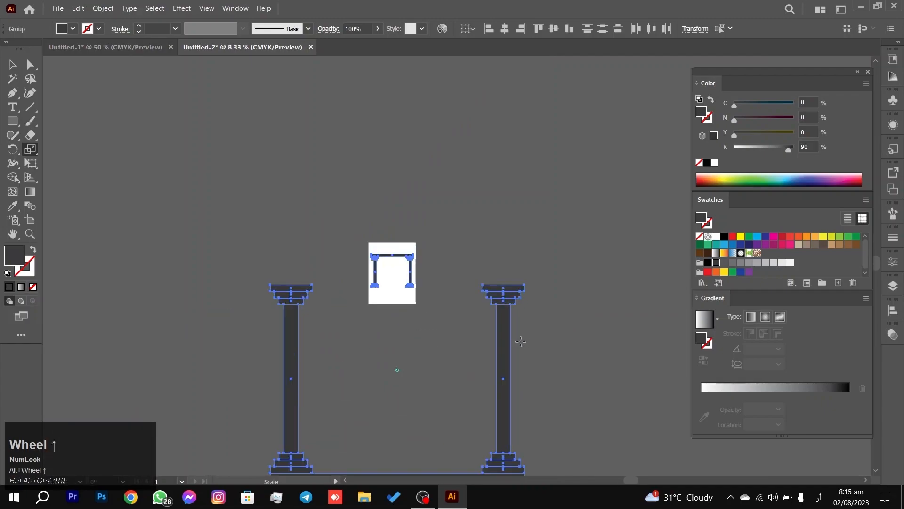
key(Delete)
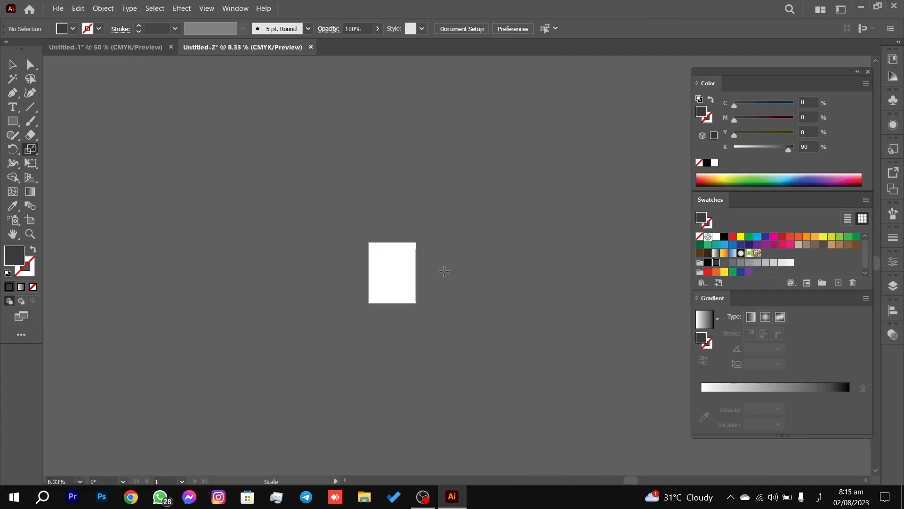
Step: Paste the brown portal, move it onto the artboard and shrink it proportionally to fit within the artboard's width
key(ctrl+v)
alt+scroll(391, 239, up, 3)
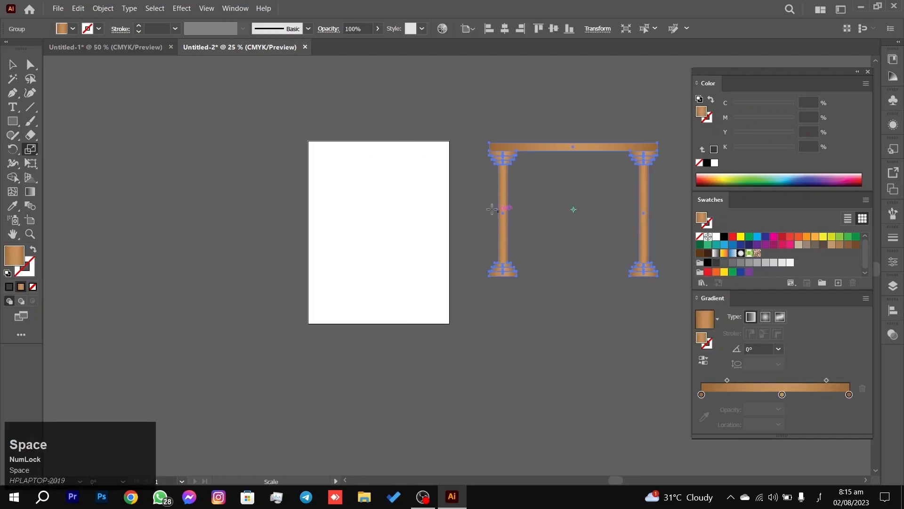
click(12, 65)
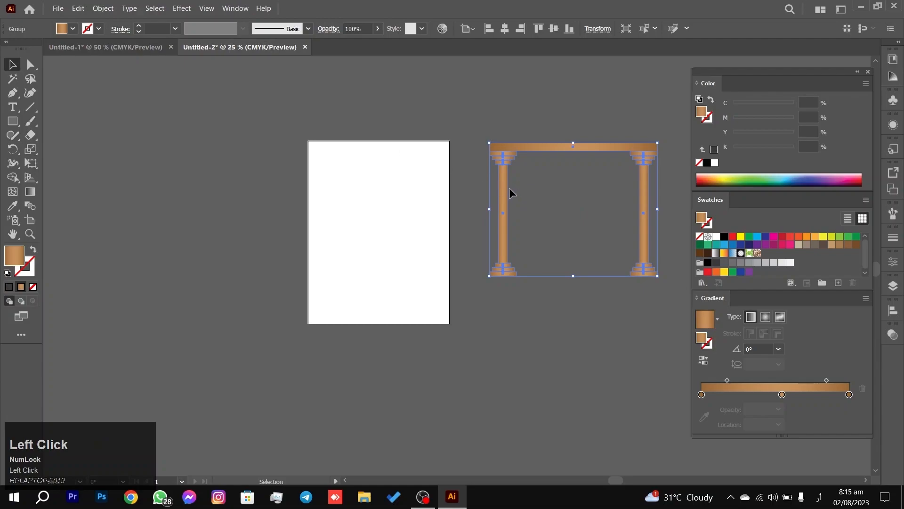
drag(504, 188, 328, 214)
alt+scroll(346, 217, up, 1)
shift+click(527, 237)
drag(528, 237, 476, 236)
scroll(453, 238, up, 2)
key(space)
scroll(405, 220, down, 1)
drag(408, 200, 426, 232)
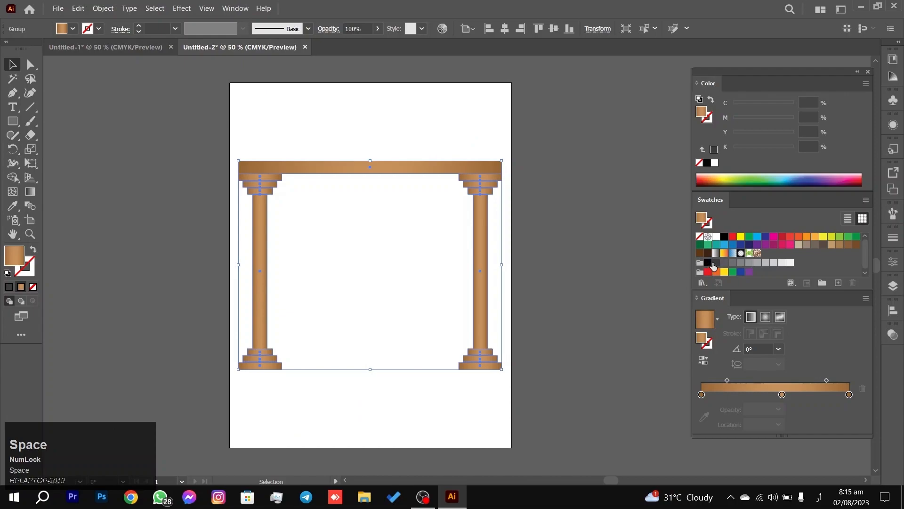
Step: Fill the portal with 90% black and try to resize it about its centre with the Scale tool
click(713, 263)
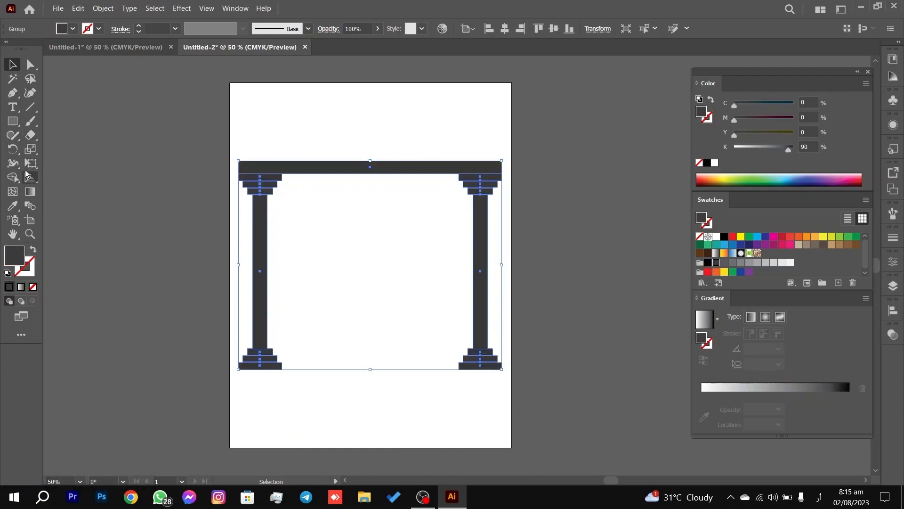
click(31, 150)
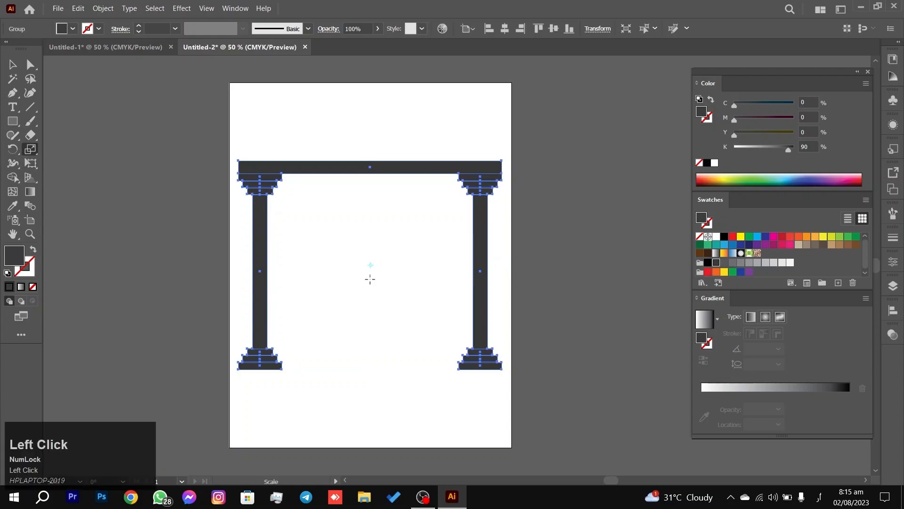
mouse_move(370, 266)
mouse_down()
mouse_move(369, 299)
mouse_move(363, 252)
mouse_up()
key(ctrl+z)
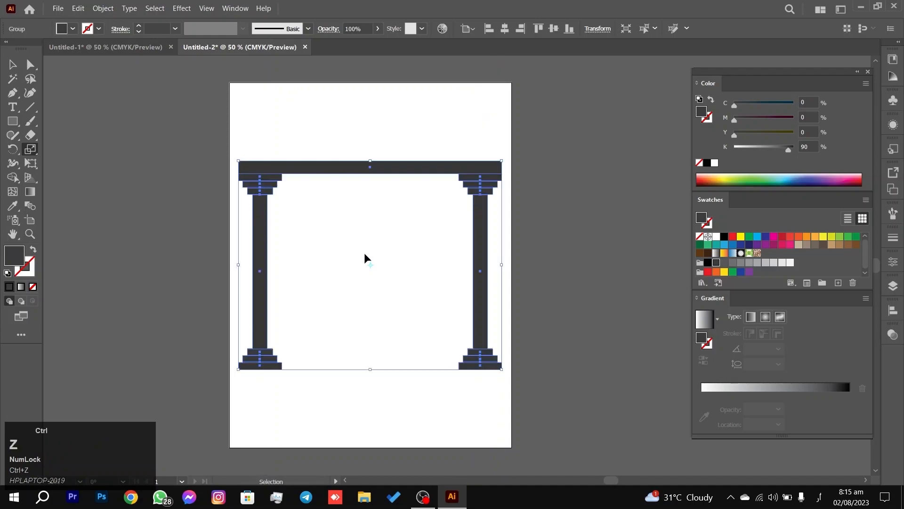
Step: Set the scaling origin midway between the column bases and try to narrow the portal horizontally towards it
click(371, 265)
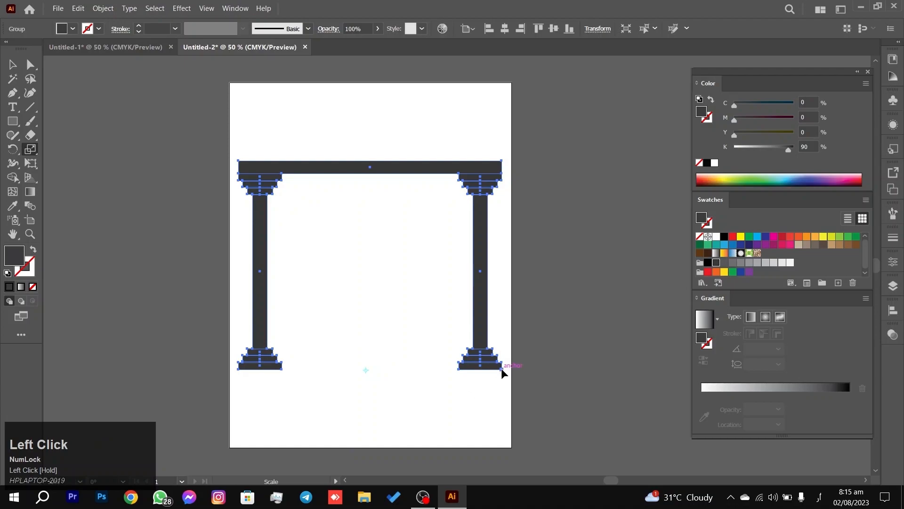
drag(501, 368, 370, 446)
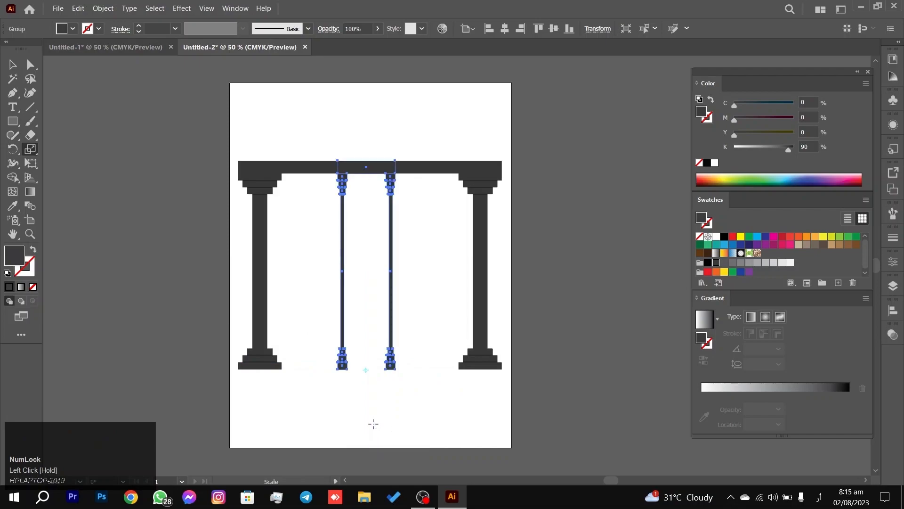
key(ctrl+z)
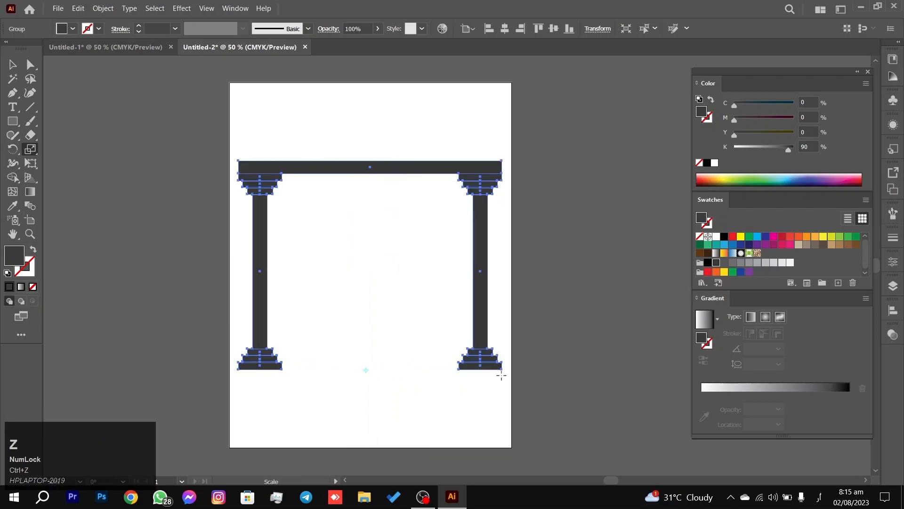
drag(504, 369, 485, 262)
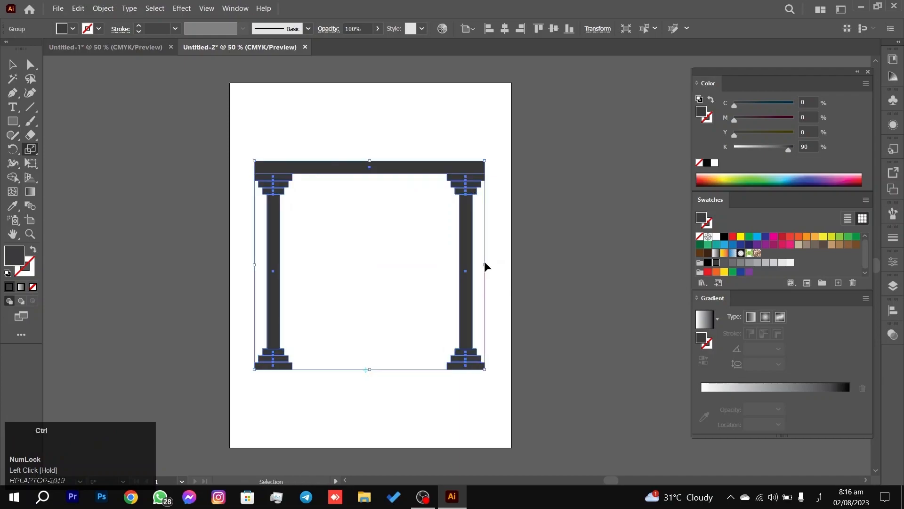
key(ctrl+z)
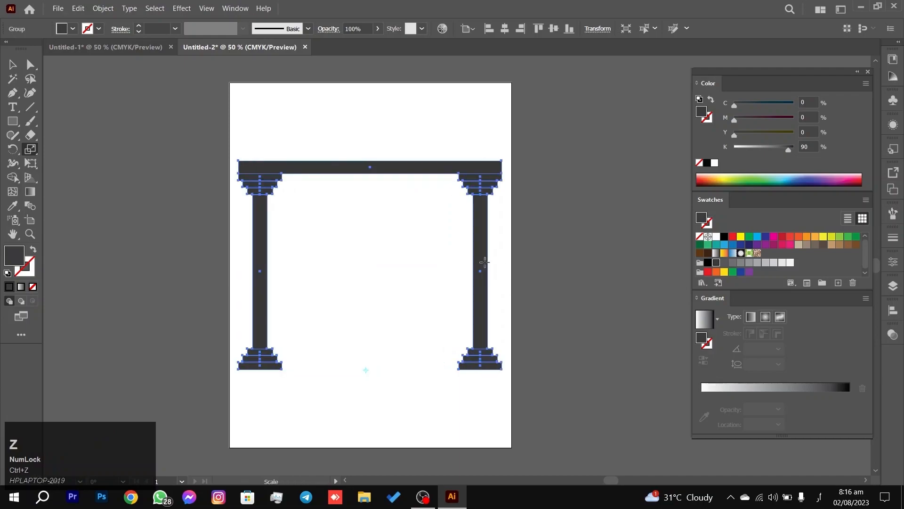
Step: Scale the portal narrower about the origin between its bases and stretch it vertically past the artboard
click(501, 370)
drag(501, 370, 248, 268)
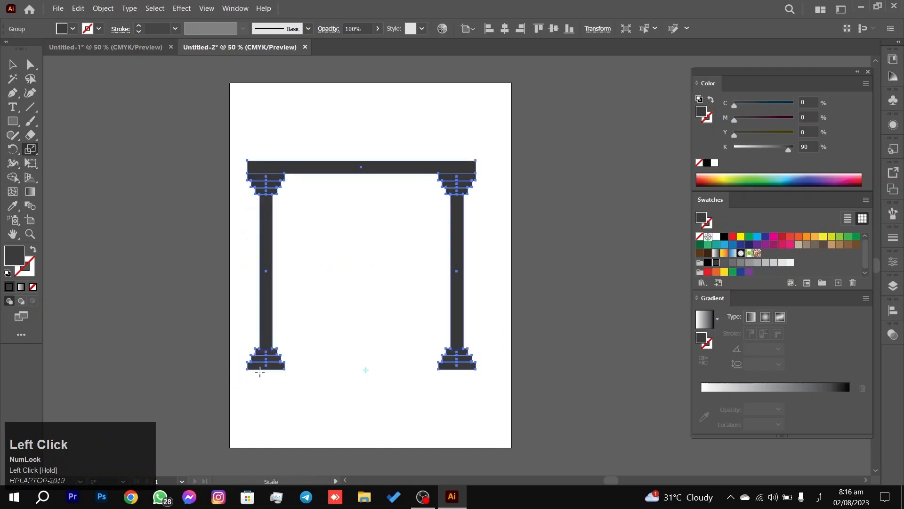
drag(264, 366, 276, 214)
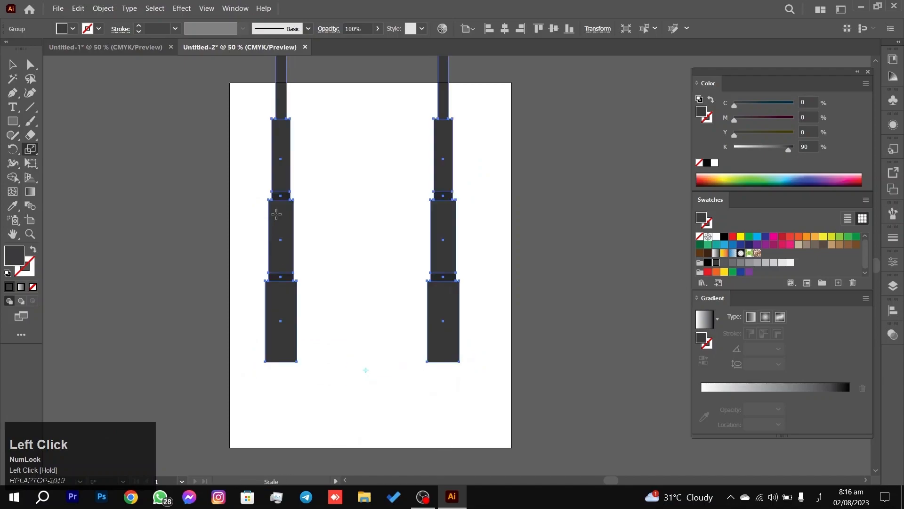
Step: Close Untitled-2 without saving and draw a large square artboard beside and below the colonnade in Untitled-1
click(304, 47)
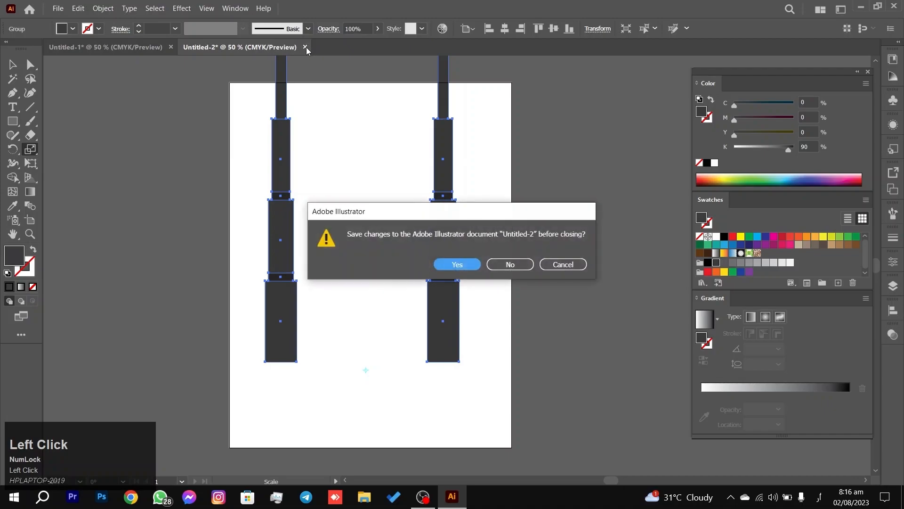
click(510, 265)
scroll(516, 330, down, 4)
key(space)
drag(550, 300, 213, 113)
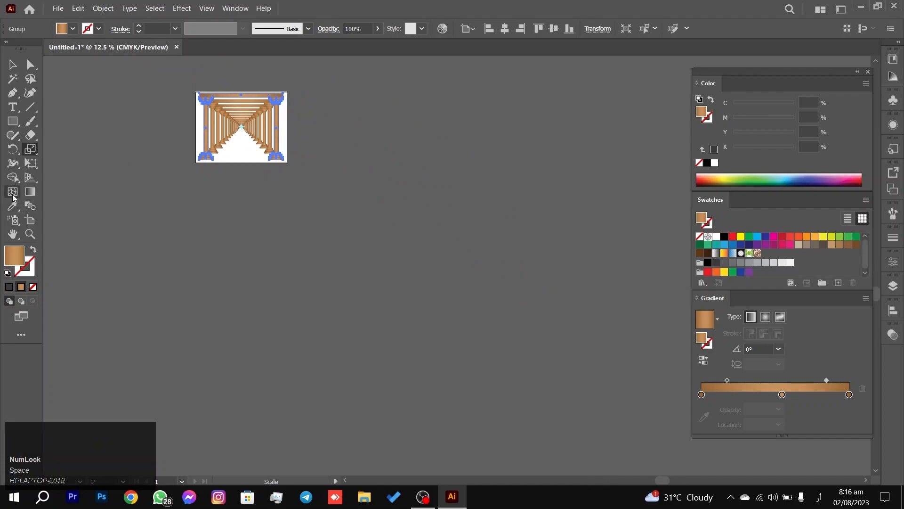
click(30, 222)
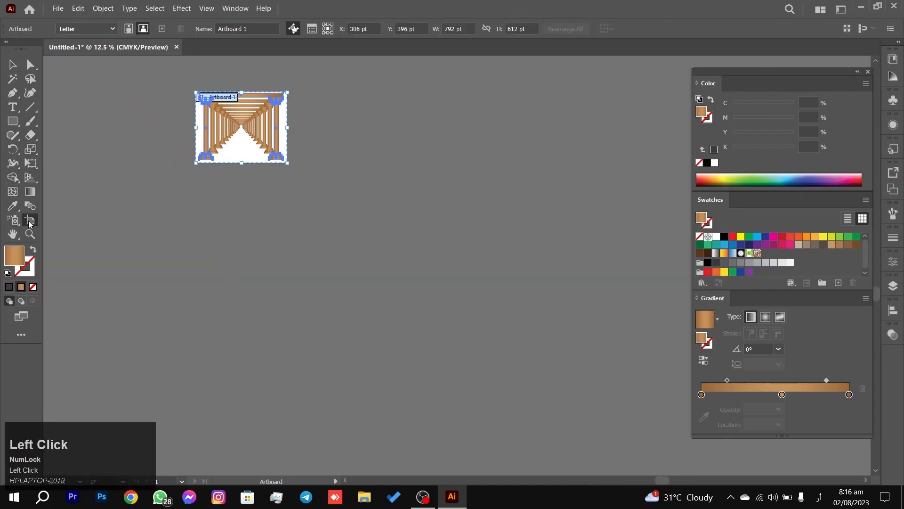
drag(386, 173, 580, 368)
click(12, 65)
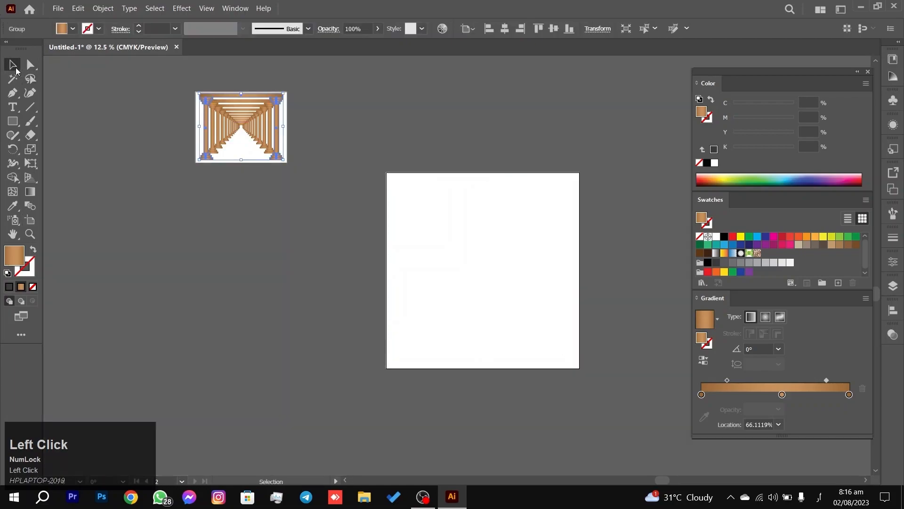
Step: Paste the brown portal onto the large square artboard, move it towards the middle and enlarge it proportionally
scroll(480, 272, up, 1)
drag(481, 273, 358, 248)
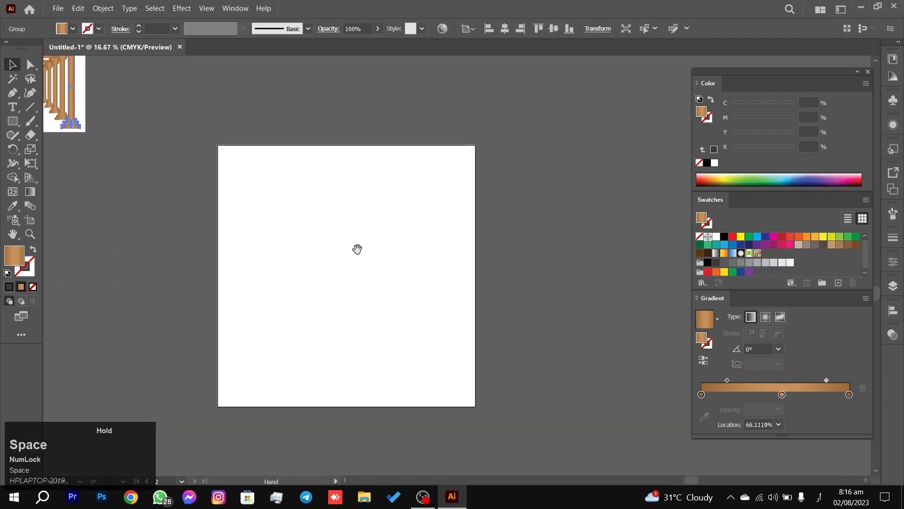
scroll(357, 248, up, 1)
drag(338, 190, 371, 161)
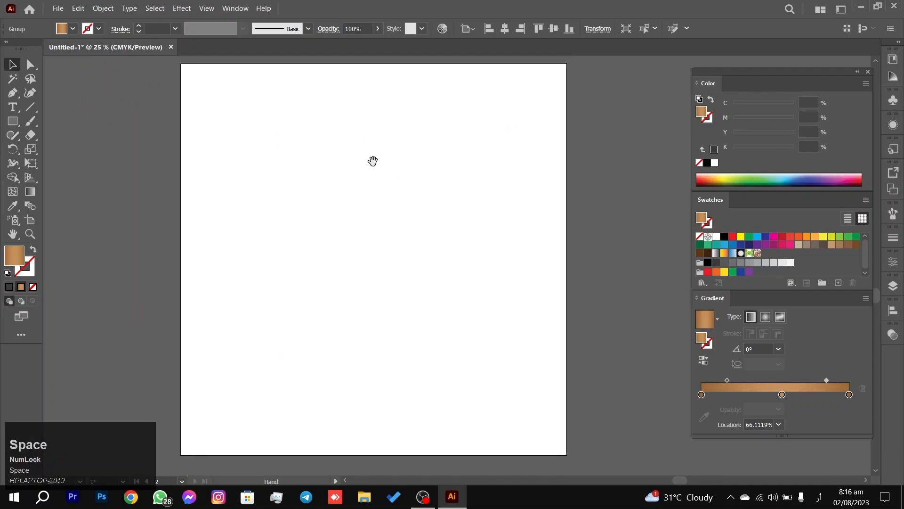
key(ctrl+v)
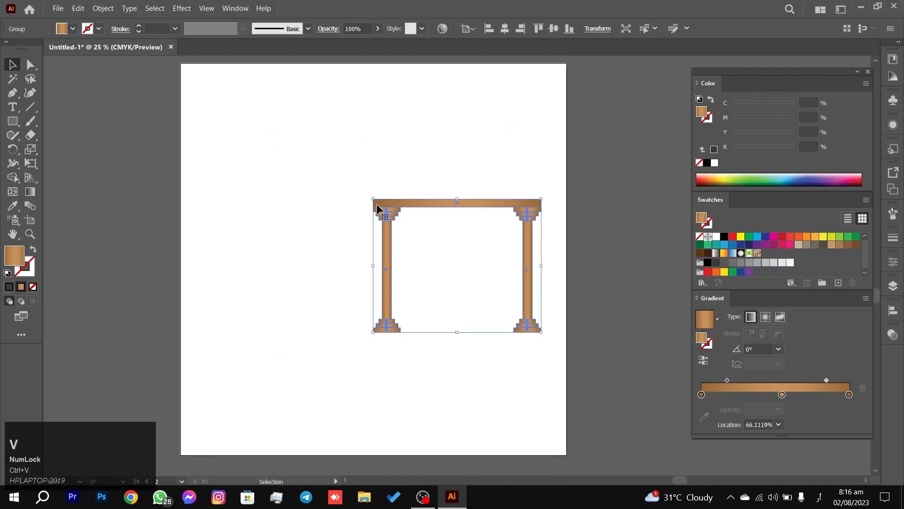
drag(373, 201, 285, 205)
drag(478, 332, 519, 339)
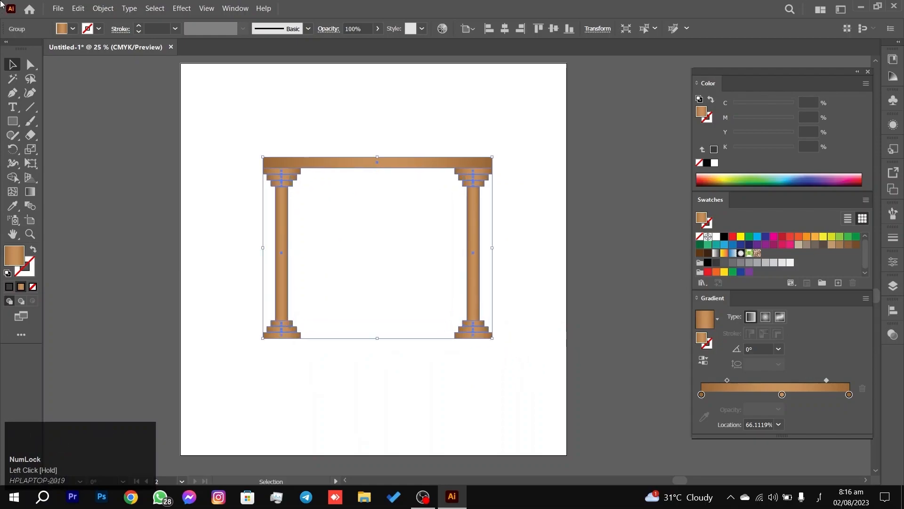
Step: Try to scale the portal freely from its centre with the Scale tool, undoing the oversized results
click(29, 151)
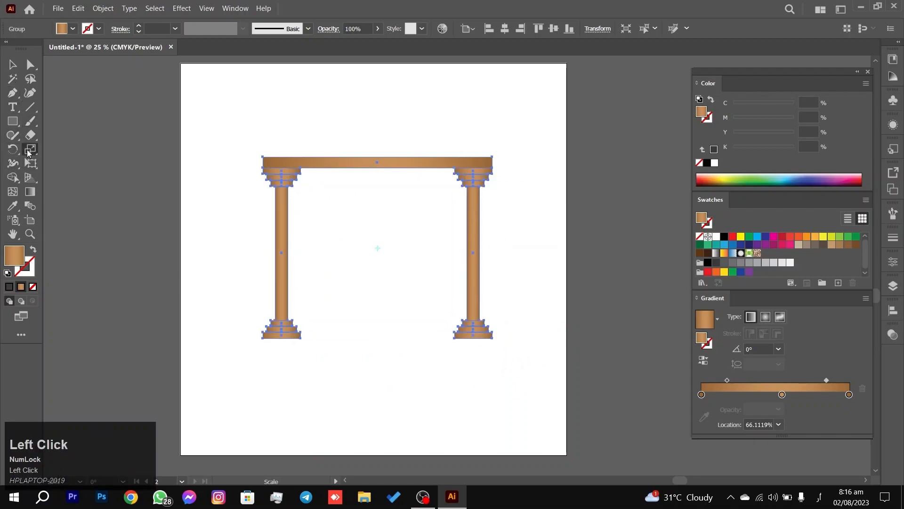
mouse_move(376, 248)
mouse_down()
mouse_move(375, 276)
mouse_move(374, 242)
mouse_move(372, 254)
mouse_up()
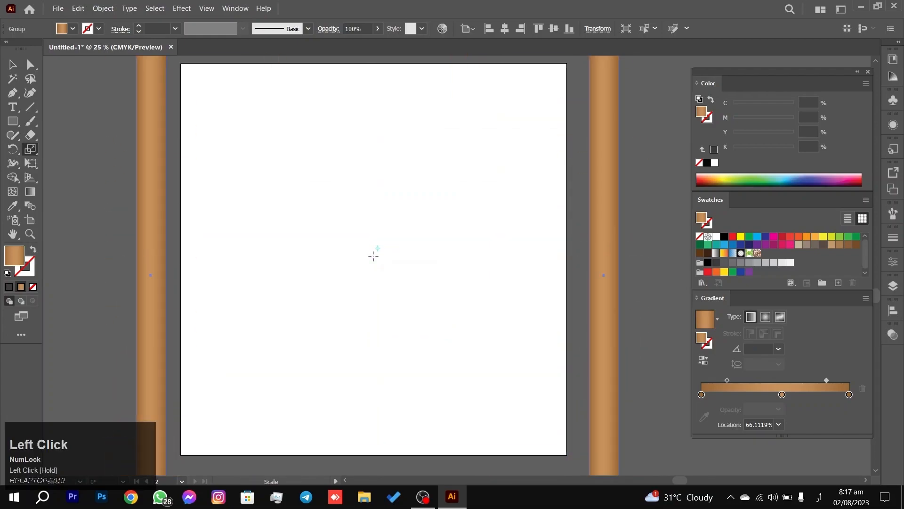
key(ctrl+z)
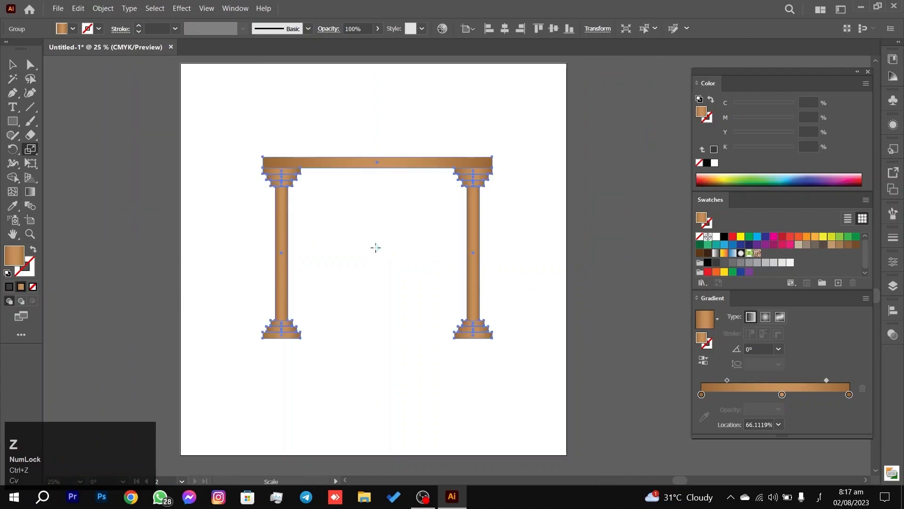
mouse_move(378, 247)
mouse_down()
mouse_move(375, 259)
mouse_move(371, 246)
mouse_up()
key(ctrl+z)
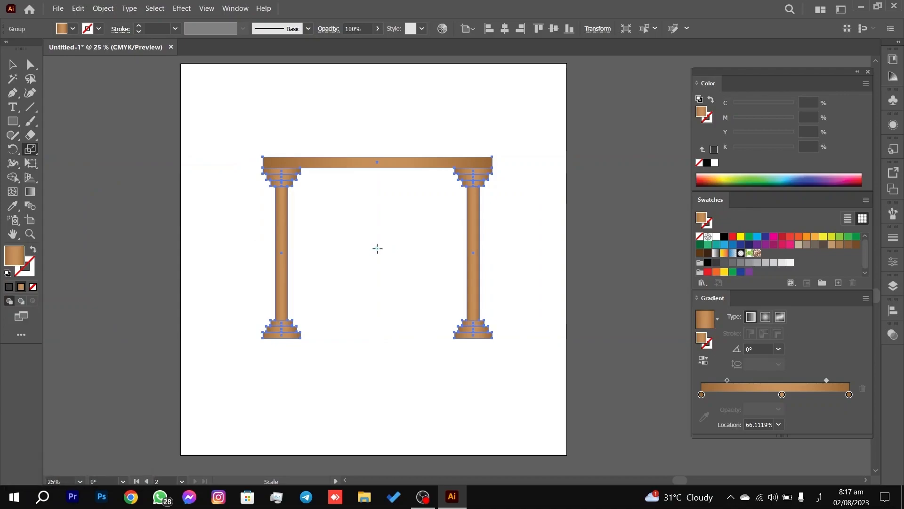
drag(377, 248, 400, 325)
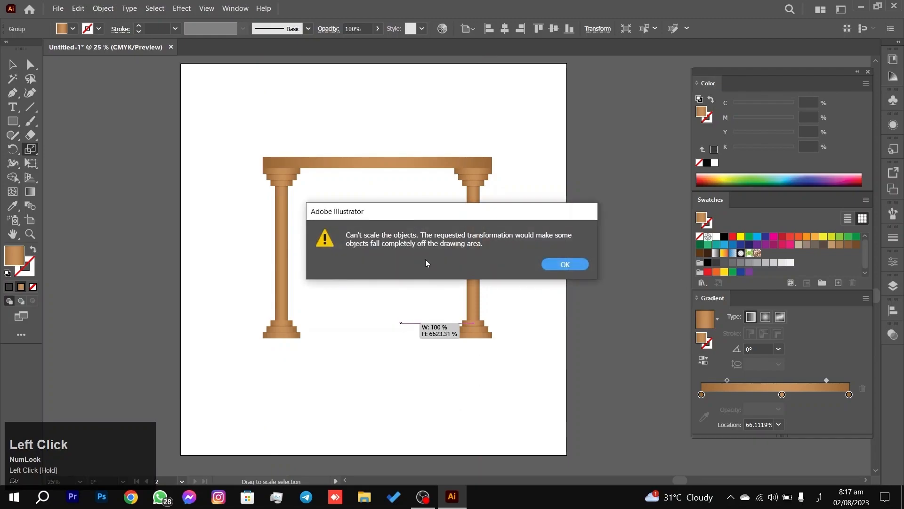
click(558, 262)
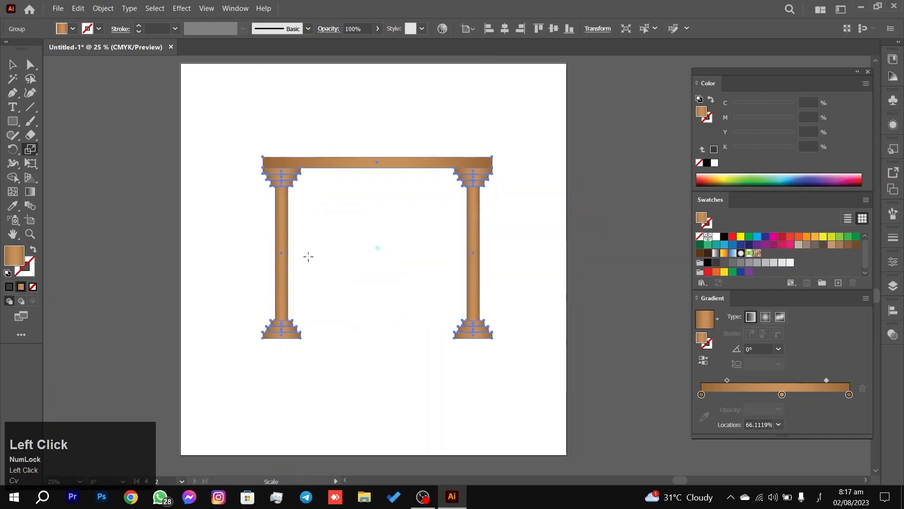
Step: Restart the Scale tool on the portal, try scaling from a column base corner and from the centre, and undo both
click(8, 66)
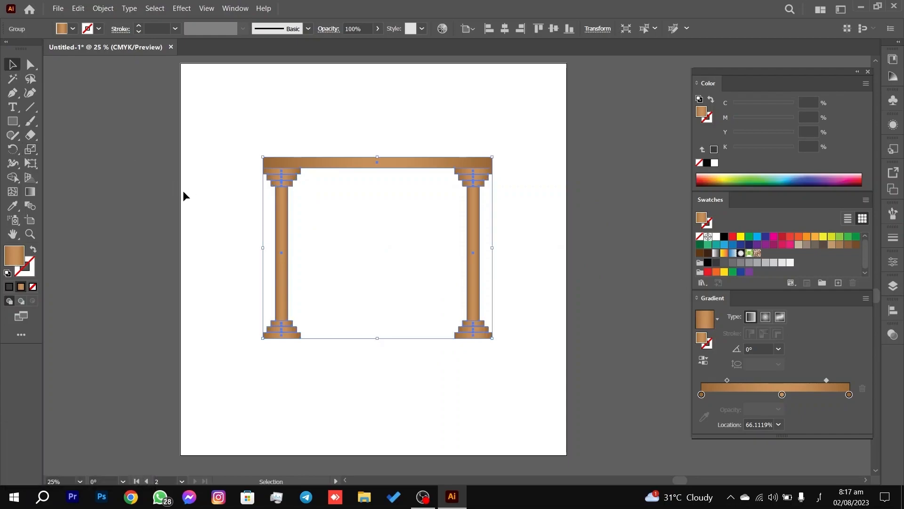
click(30, 165)
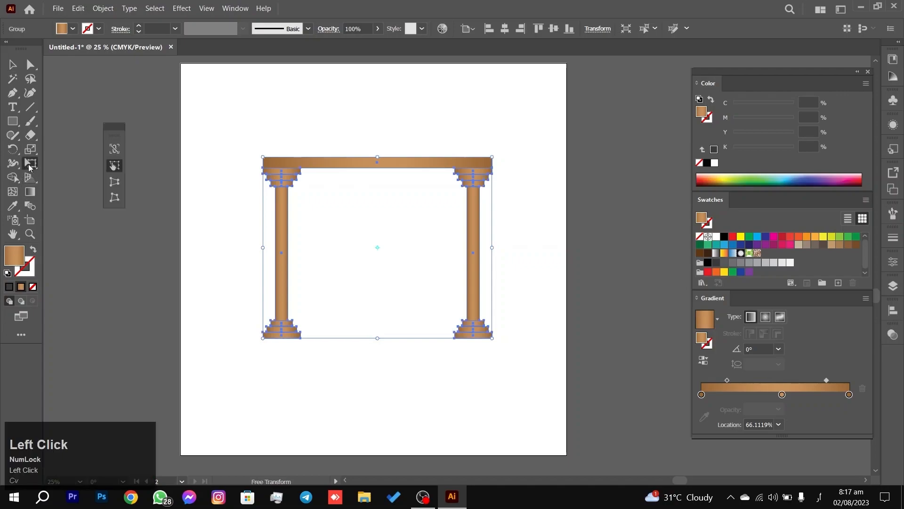
click(29, 153)
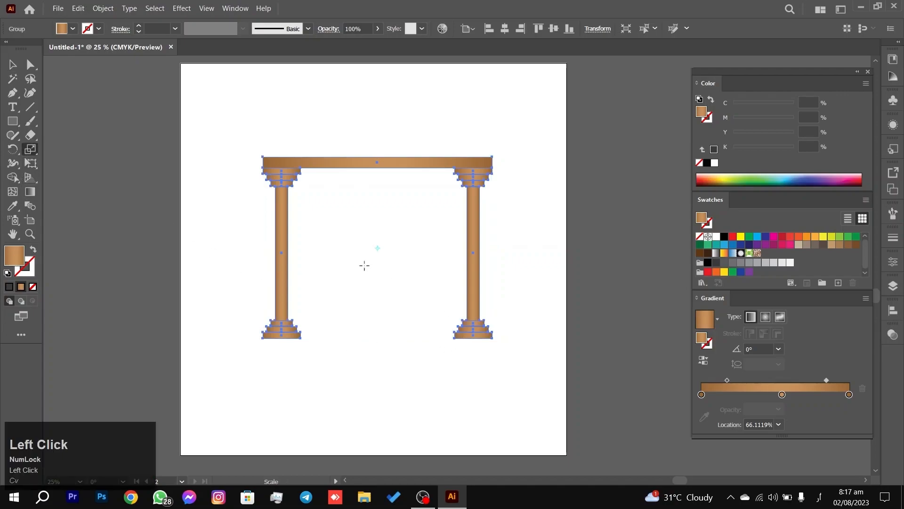
mouse_move(491, 335)
mouse_down()
mouse_move(452, 311)
mouse_move(479, 334)
mouse_up()
key(ctrl+z)
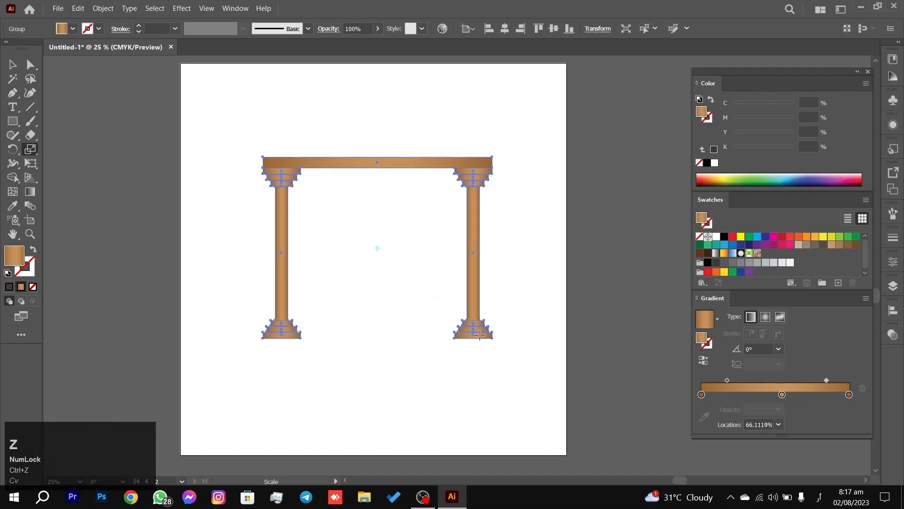
mouse_move(378, 249)
mouse_down()
mouse_move(377, 261)
mouse_move(380, 237)
mouse_up()
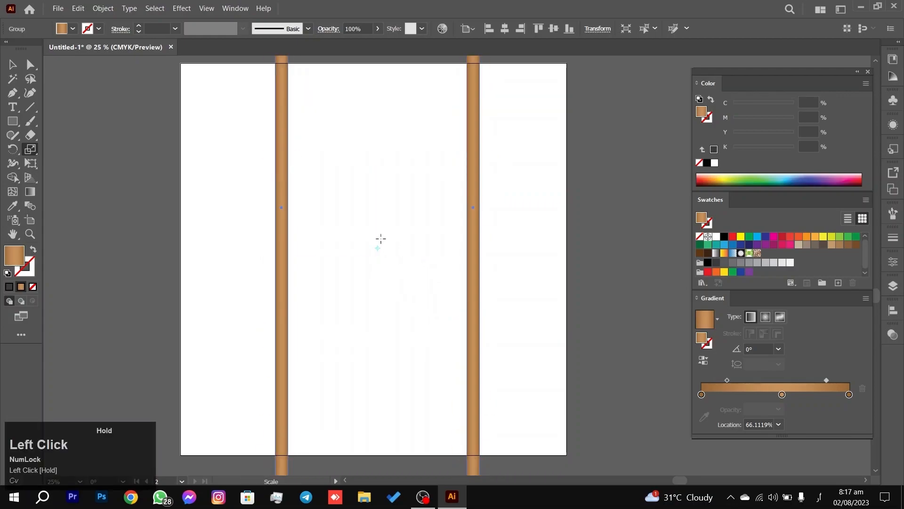
key(ctrl+z)
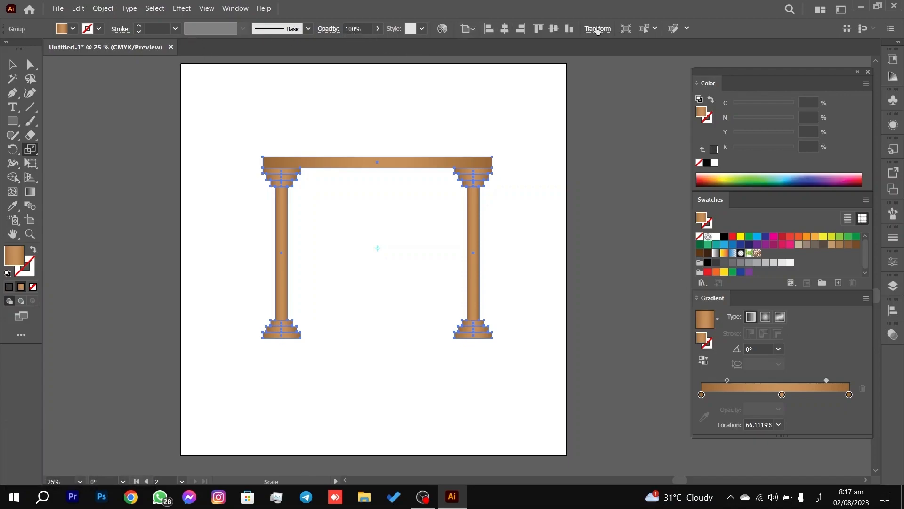
Step: Try to set the portal's transform reference point to bottom centre, stretch the portal vertically, and undo the stretch
click(599, 30)
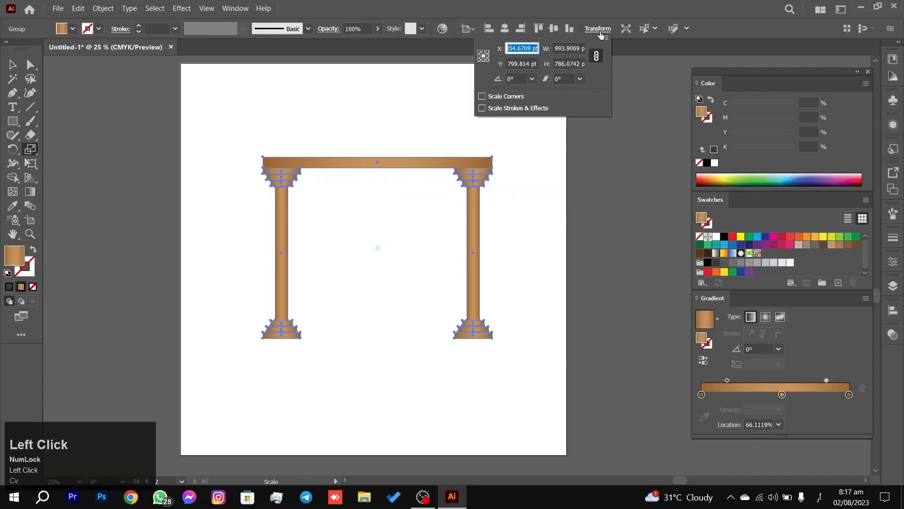
click(485, 61)
click(378, 248)
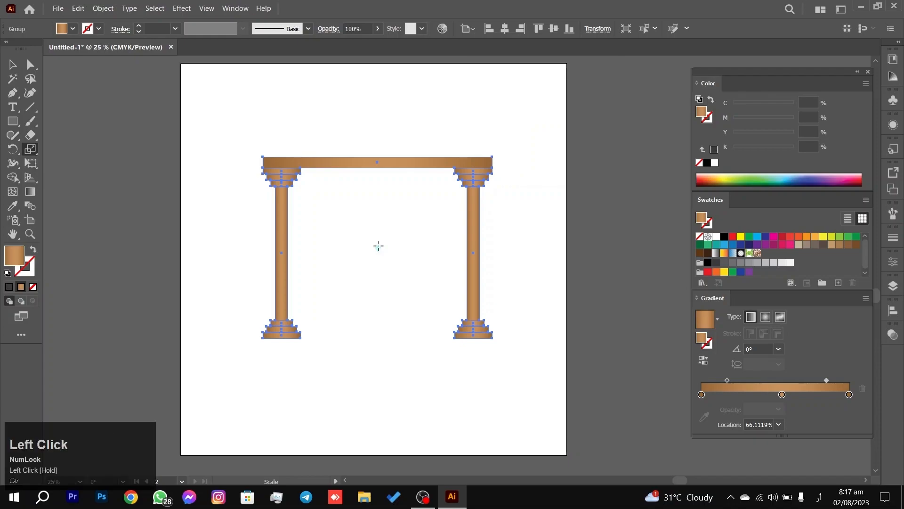
drag(377, 248, 380, 244)
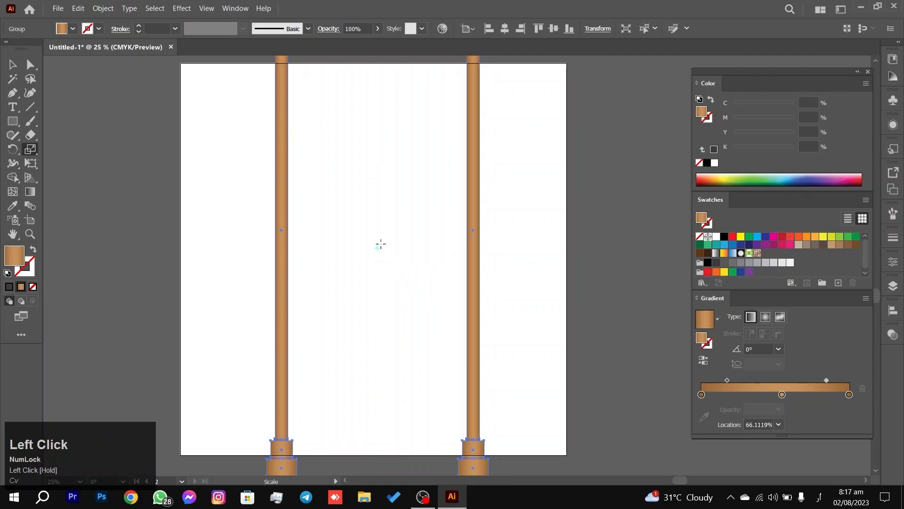
key(ctrl+z)
scroll(380, 244, up, 3)
scroll(381, 244, up, 2)
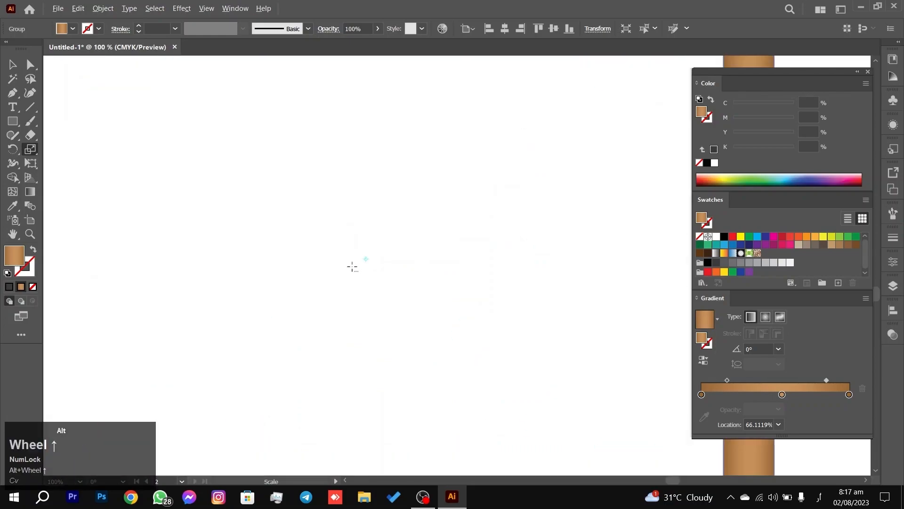
scroll(358, 264, down, 3)
mouse_move(357, 264)
mouse_down()
mouse_move(378, 240)
mouse_move(377, 222)
mouse_move(363, 218)
mouse_move(380, 361)
mouse_up()
scroll(348, 224, up, 2)
key(ctrl+z)
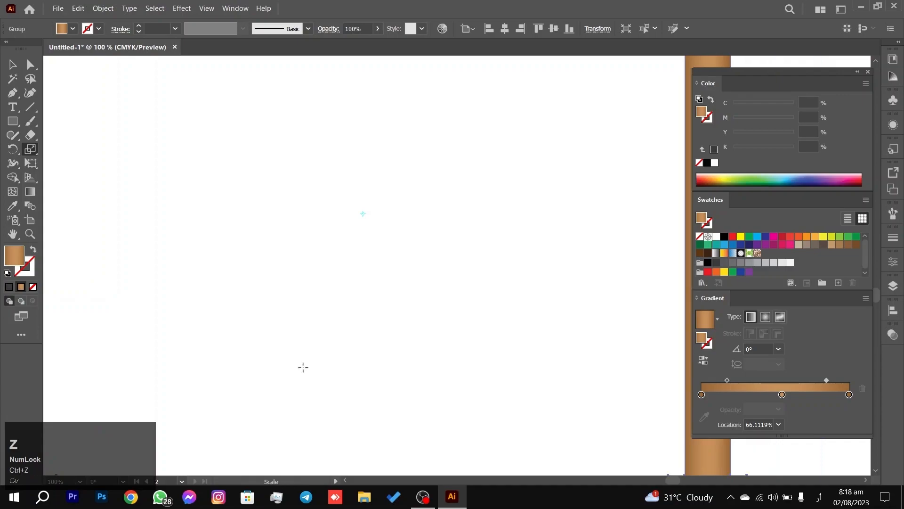
Step: Fill the whole portal with the dark grey 90% black swatch
scroll(298, 392, down, 6)
scroll(298, 352, up, 3)
drag(307, 355, 325, 285)
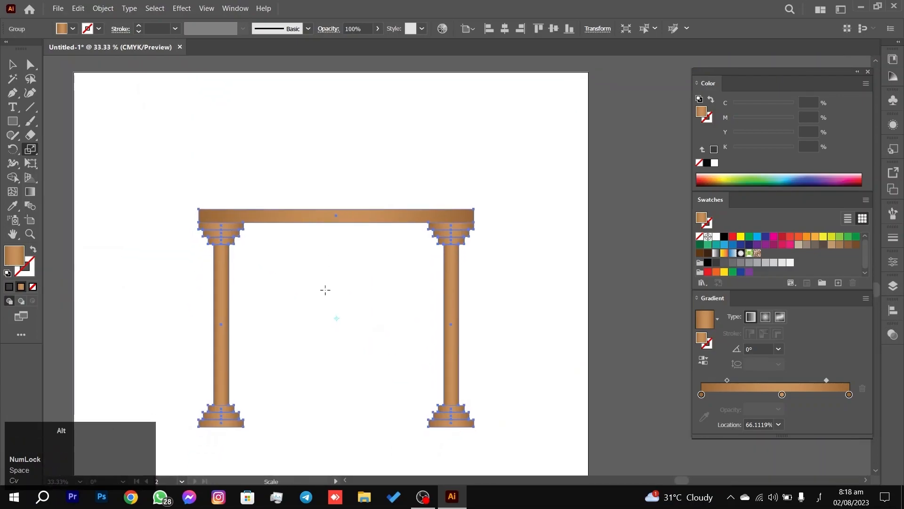
scroll(332, 313, up, 1)
drag(345, 365, 377, 284)
scroll(378, 284, up, 1)
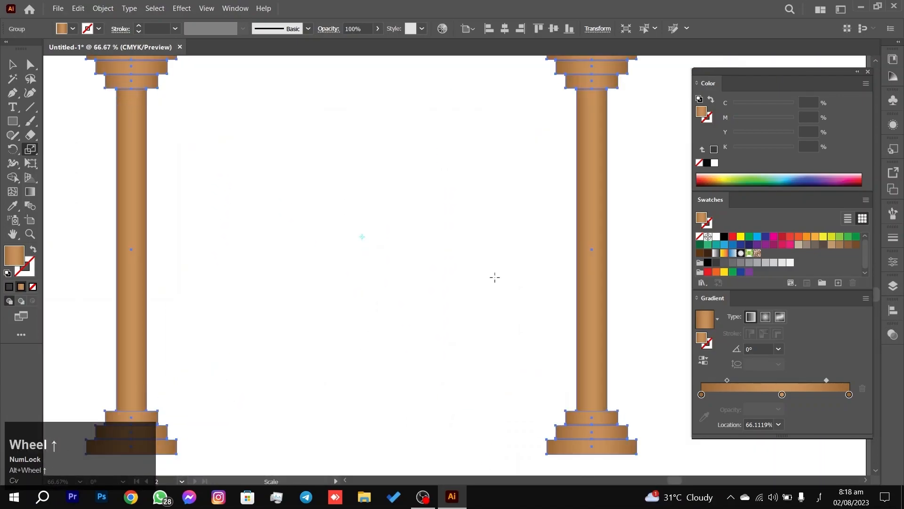
click(722, 264)
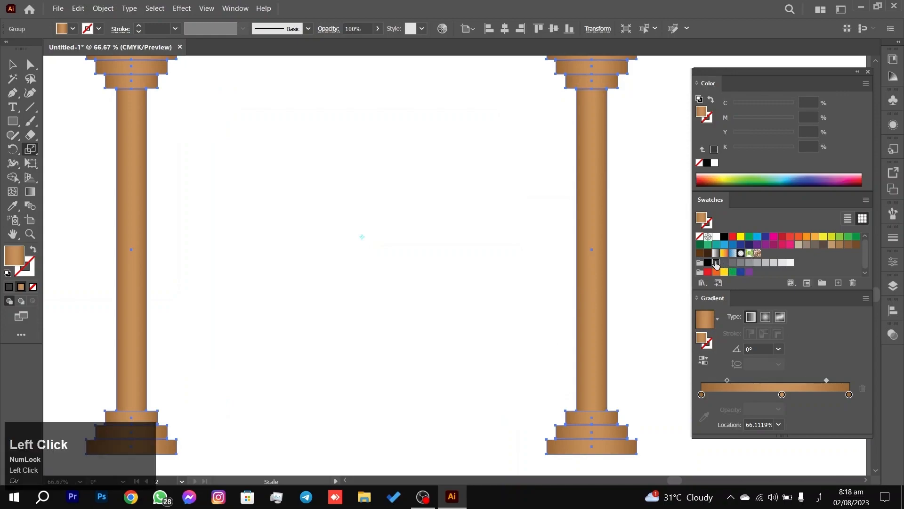
scroll(410, 256, down, 2)
scroll(410, 256, down, 4)
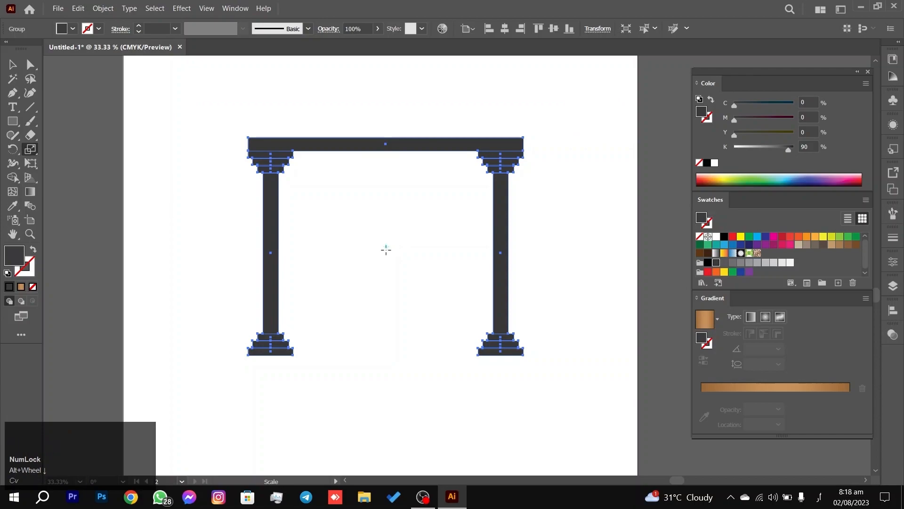
Step: Set the scaling origin midway between the column bases and try narrowing the portal horizontally towards it
click(386, 348)
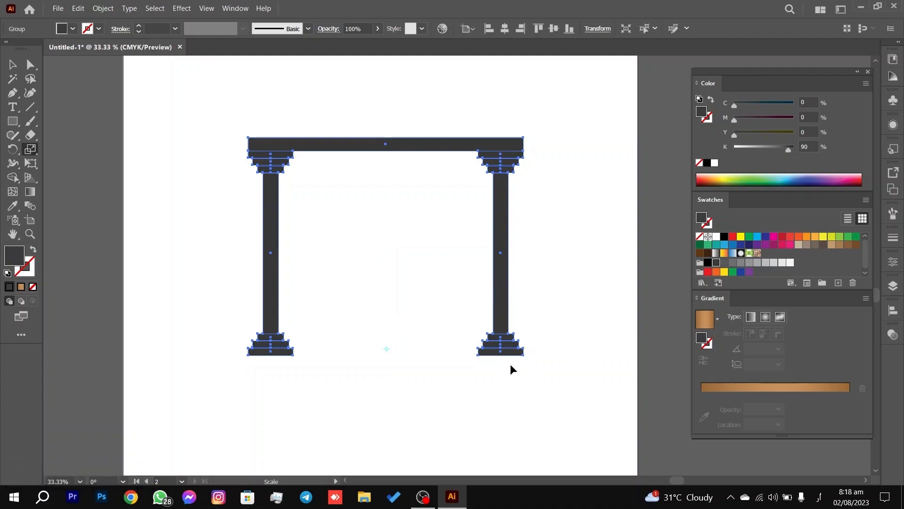
drag(521, 356, 498, 349)
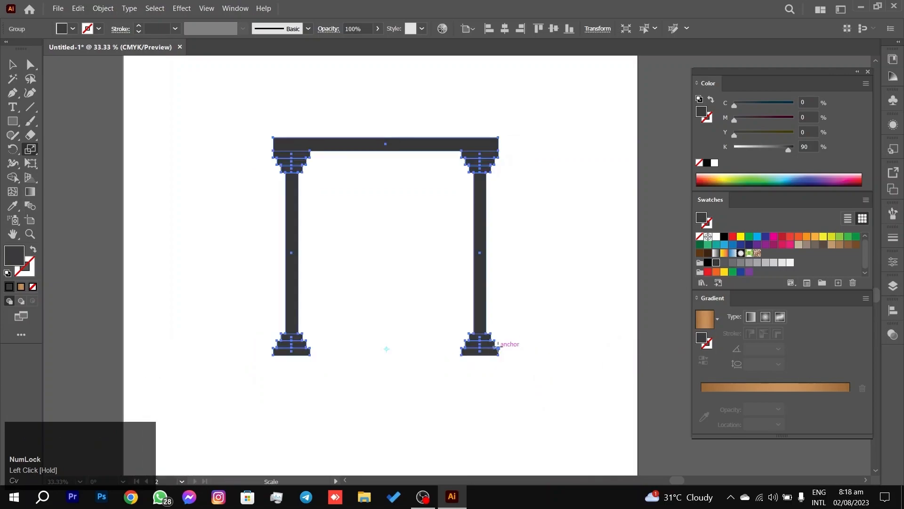
key(ctrl+z)
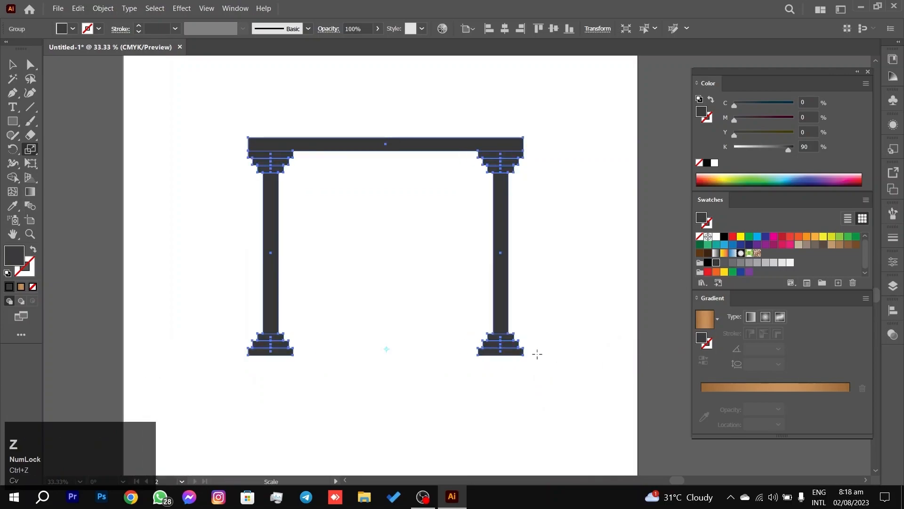
drag(522, 354, 487, 347)
key(ctrl+z)
Step: Try narrowing the portal again, then undo the scaling and dark fill, keeping the enlarged brown portal
drag(521, 357, 476, 351)
key(ctrl+z)
key(ctrl+z)
key(ctrl+z)
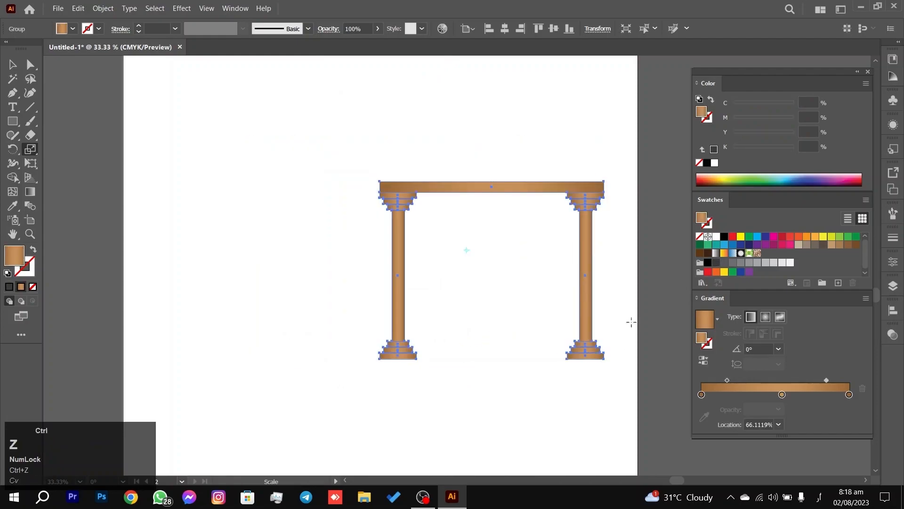
key(ctrl+shift+z)
key(ctrl+shift+z)
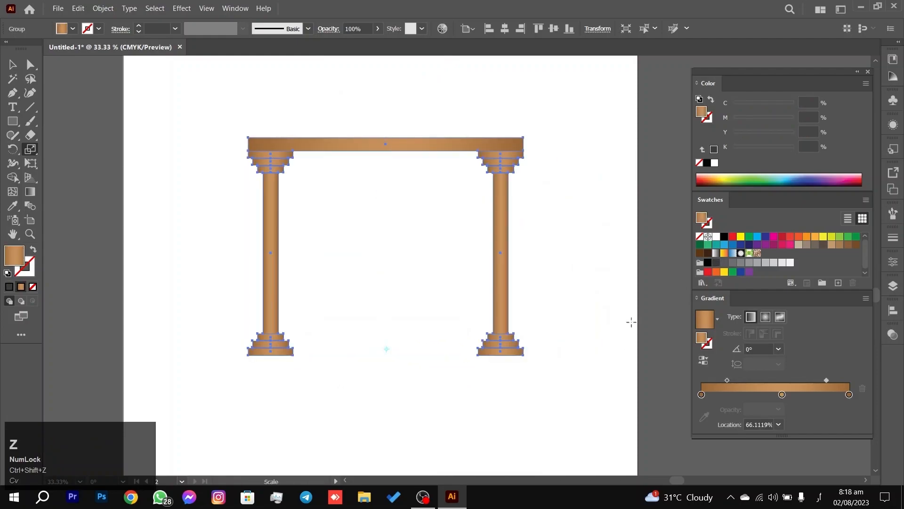
Step: Narrow the brown portal by about a third towards the base midpoint and try placing the scaling origin there again
drag(518, 354, 478, 354)
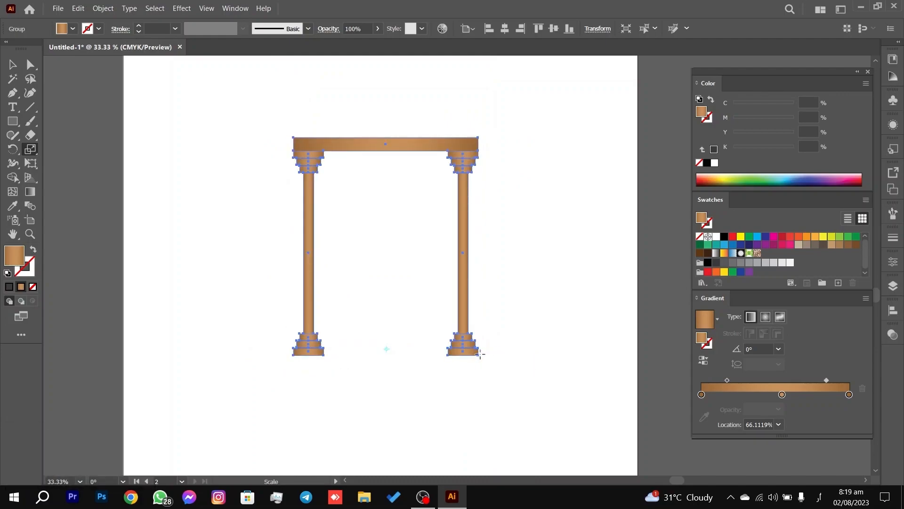
alt+click(474, 352)
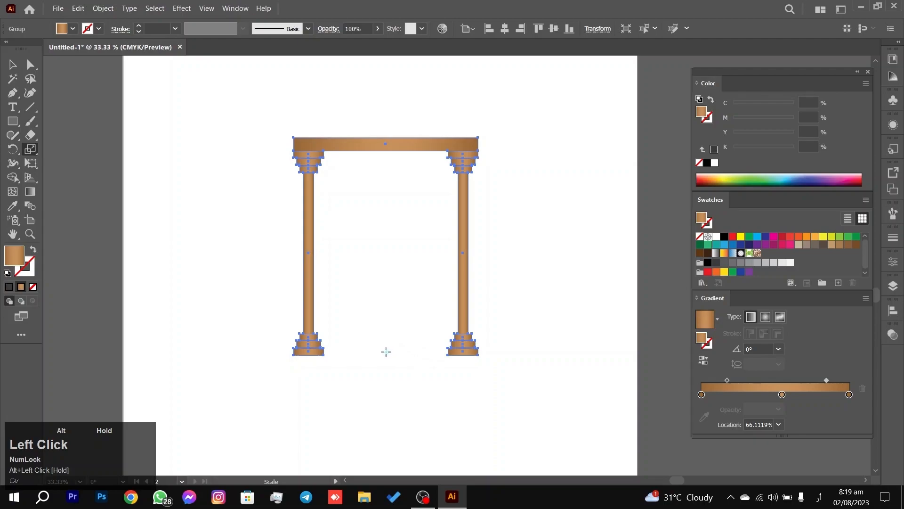
alt+click(385, 351)
click(508, 342)
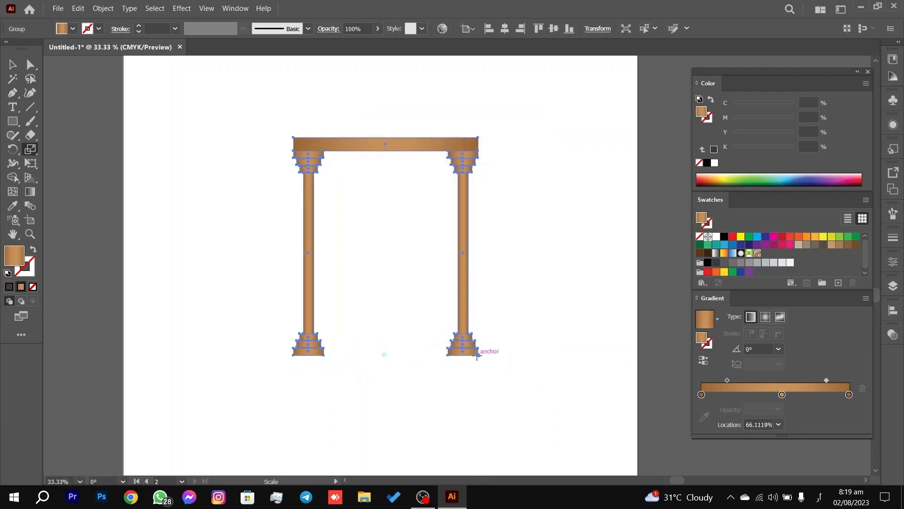
Step: Restore the enlarged portal's full width through undo and redo, and narrow it slightly about the origin between its bases
key(ctrl+z)
key(ctrl+shift+z)
key(ctrl+z)
key(ctrl+shift+z)
key(ctrl+z)
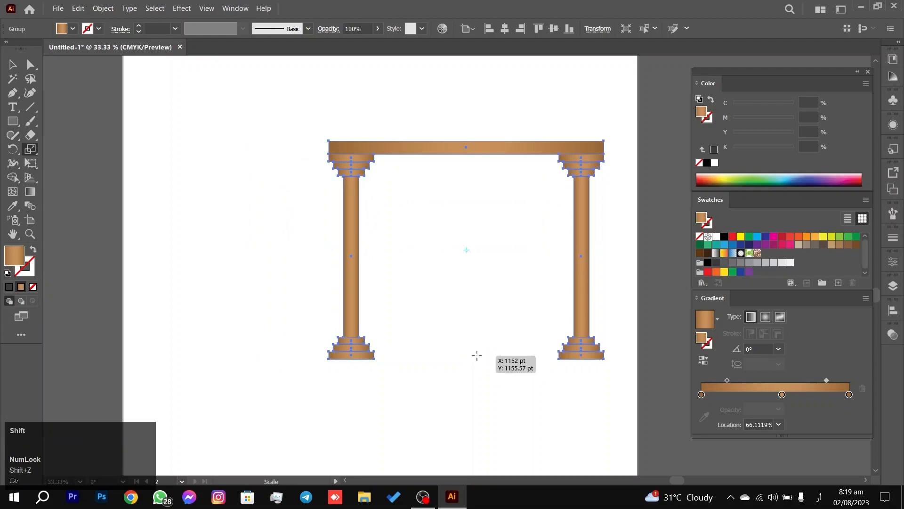
key(ctrl+shift+z)
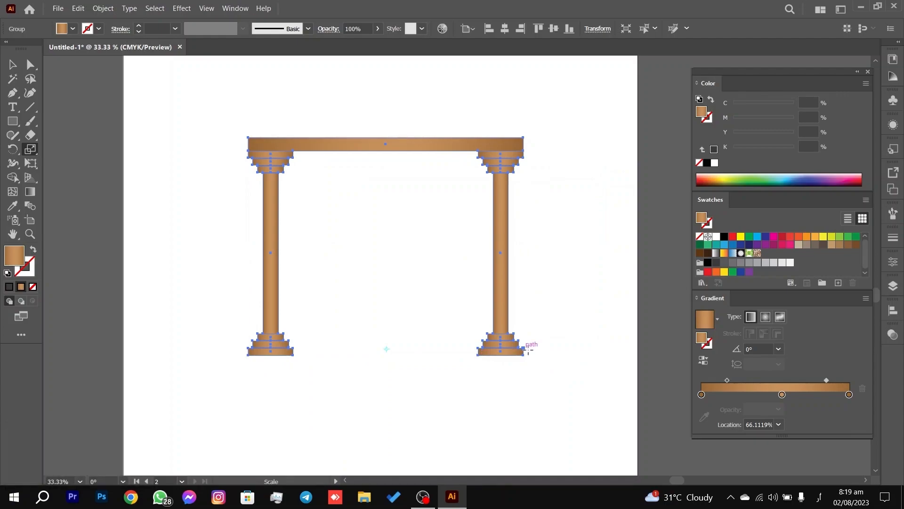
mouse_move(522, 354)
mouse_down()
mouse_move(517, 344)
mouse_move(519, 361)
mouse_move(521, 352)
mouse_move(514, 355)
mouse_up()
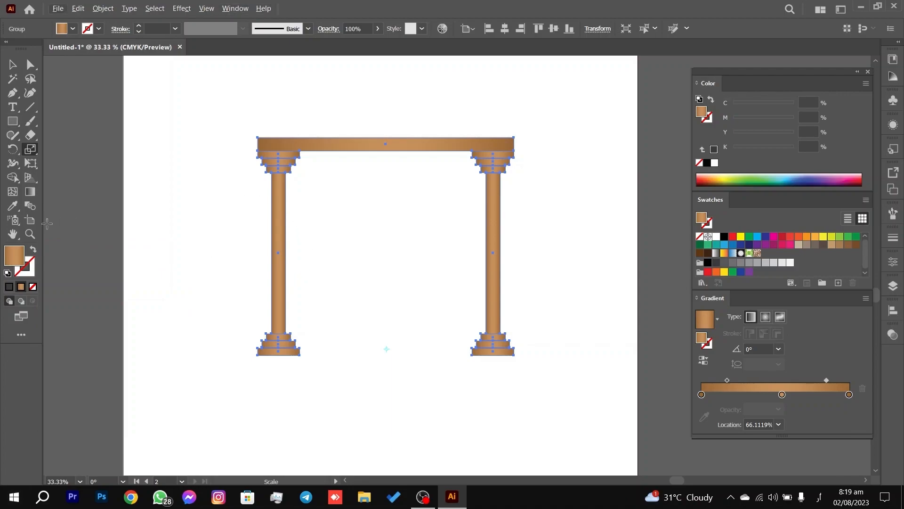
Step: Delete the large square artboard
click(29, 234)
scroll(344, 257, down, 1)
drag(343, 258, 362, 257)
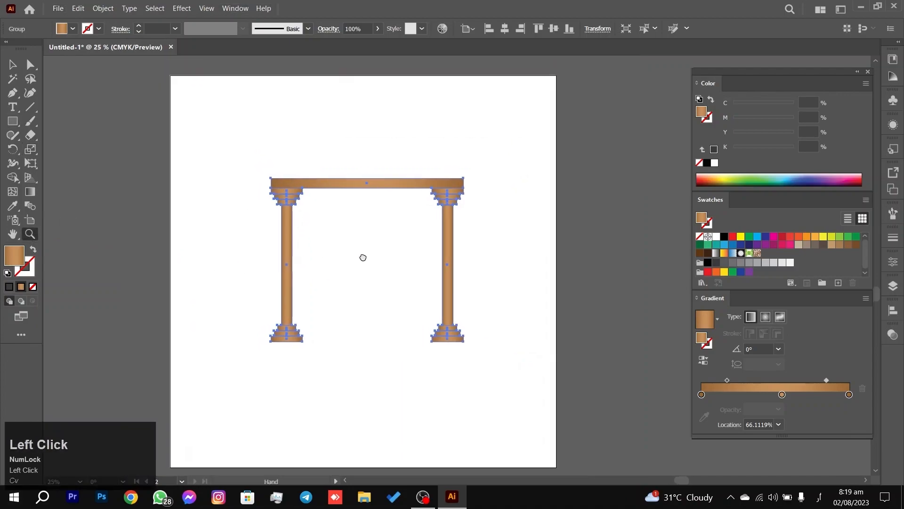
scroll(331, 257, down, 5)
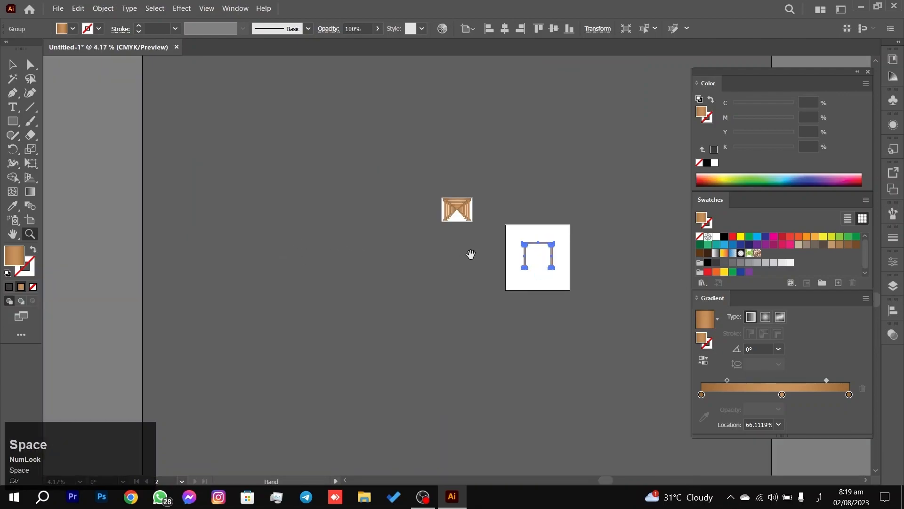
scroll(468, 242, up, 4)
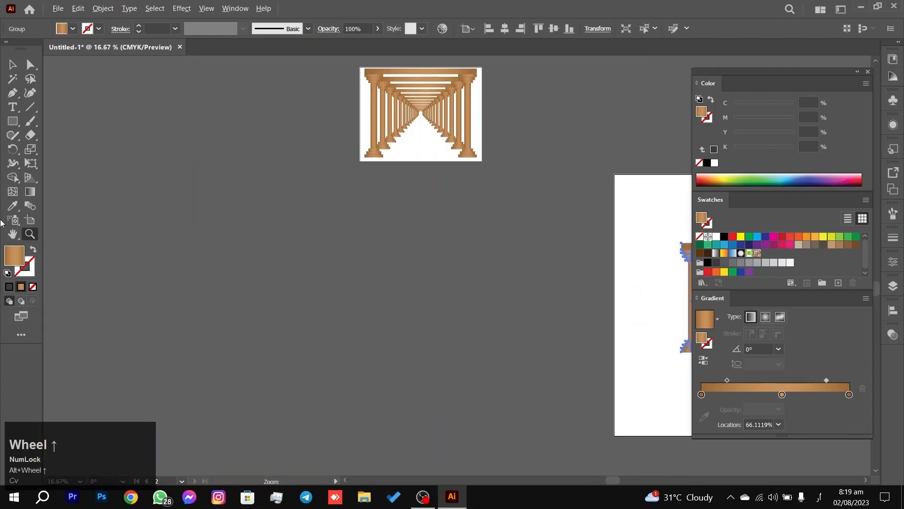
click(28, 222)
key(Delete)
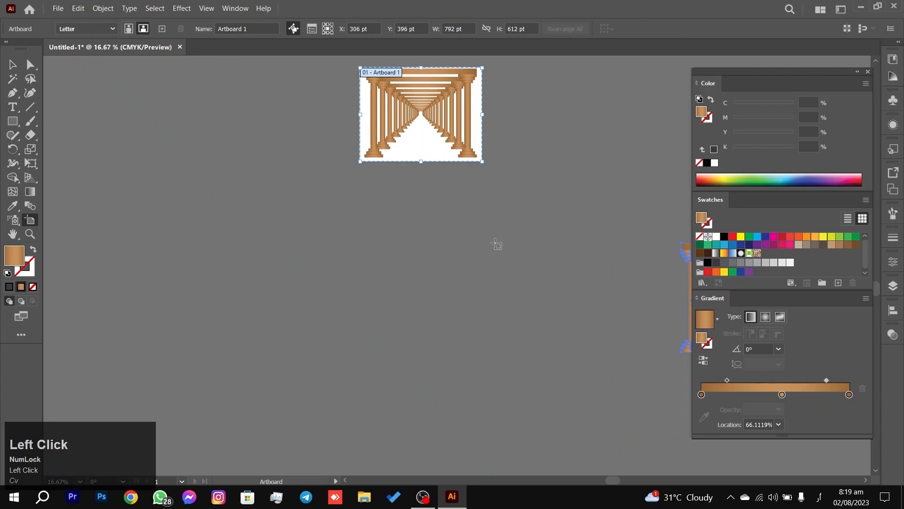
Step: Delete the practice portal left on the pasteboard where the square artboard was
drag(559, 238, 412, 209)
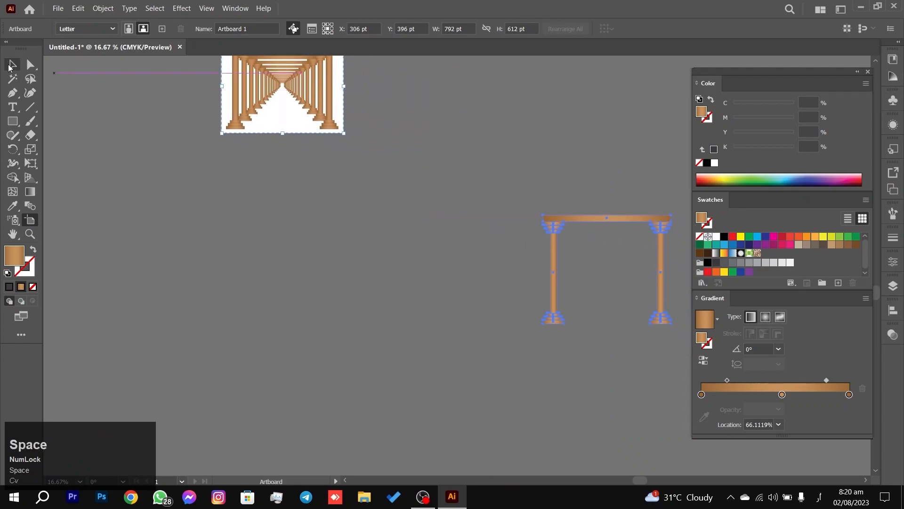
click(10, 65)
key(Delete)
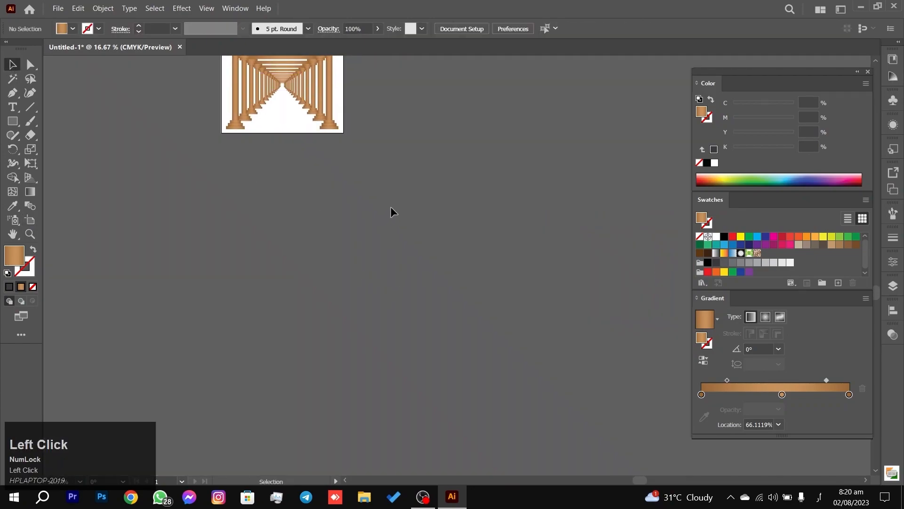
Step: Select the whole colonnade, copy it, move it off the letter-size artboard to sit beside it, and group it
scroll(404, 167, up, 3)
drag(544, 238, 781, 497)
drag(440, 251, 460, 273)
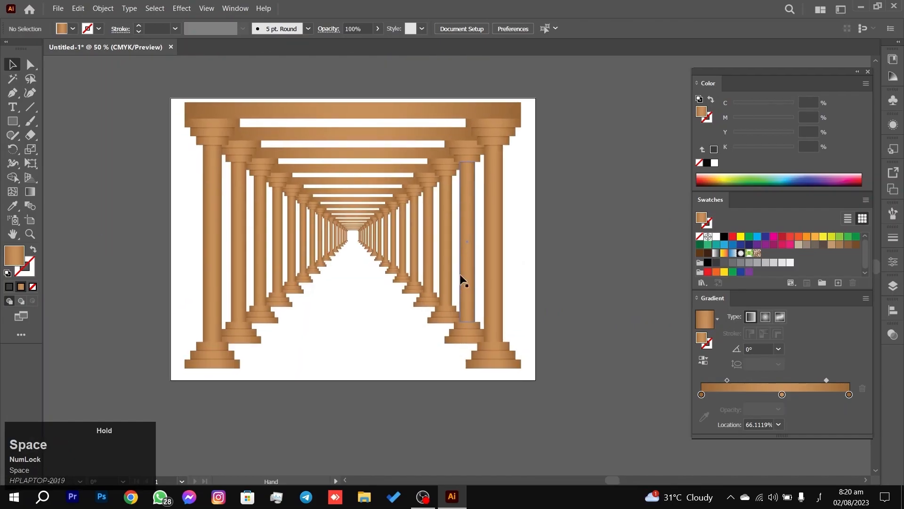
click(500, 359)
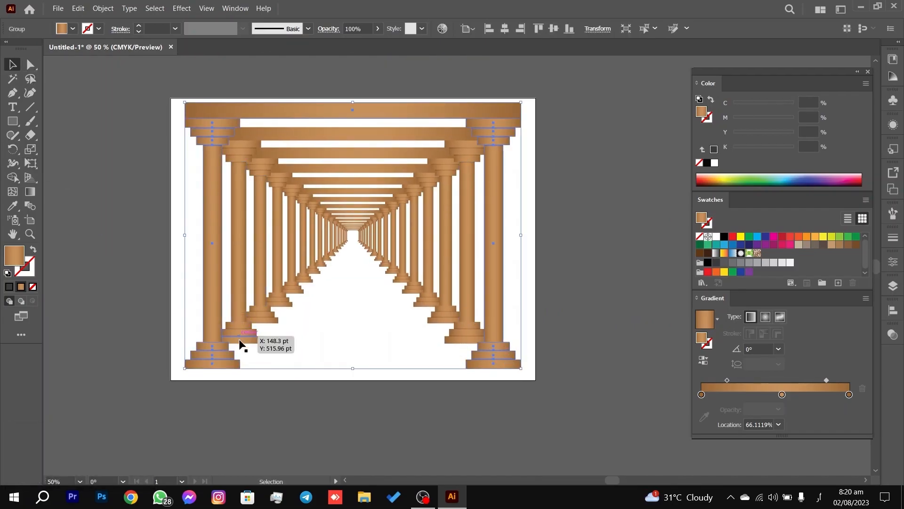
drag(245, 346, 346, 313)
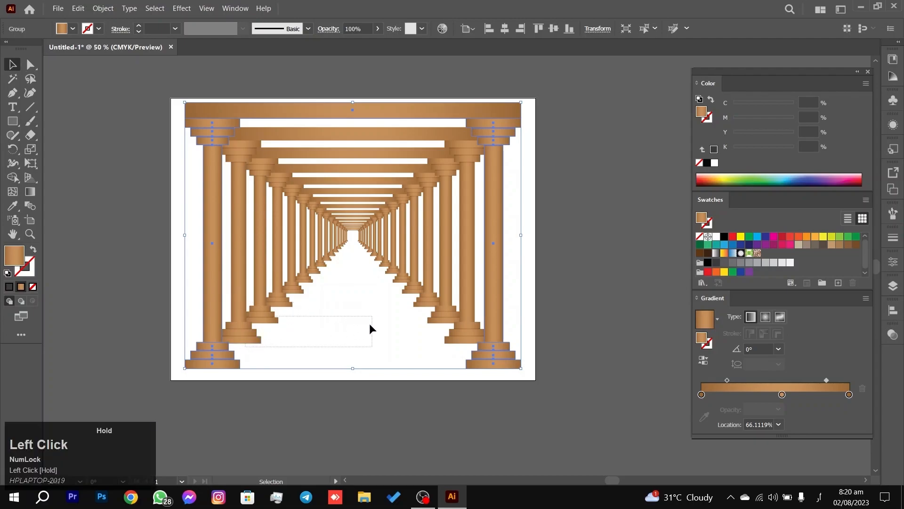
mouse_move(344, 345)
mouse_down()
mouse_move(321, 356)
mouse_move(339, 343)
mouse_up()
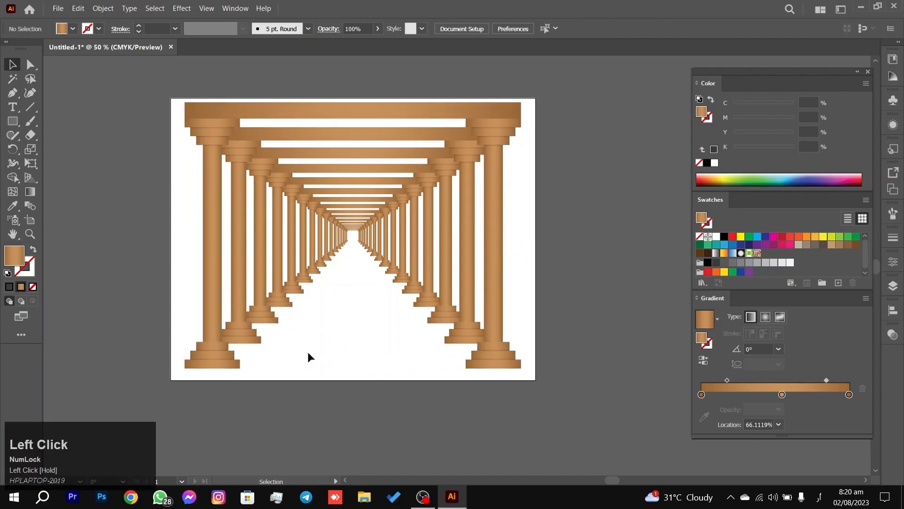
drag(216, 390, 560, 91)
key(ctrl)
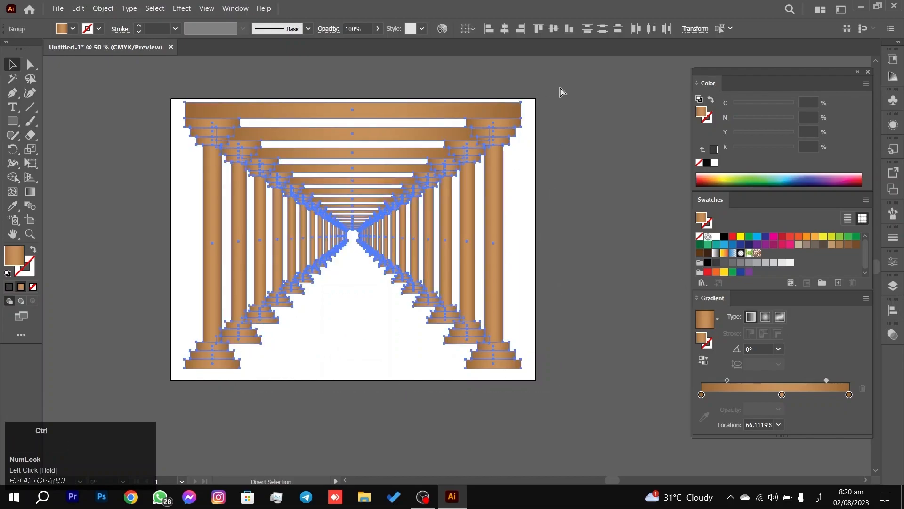
key(ctrl+c)
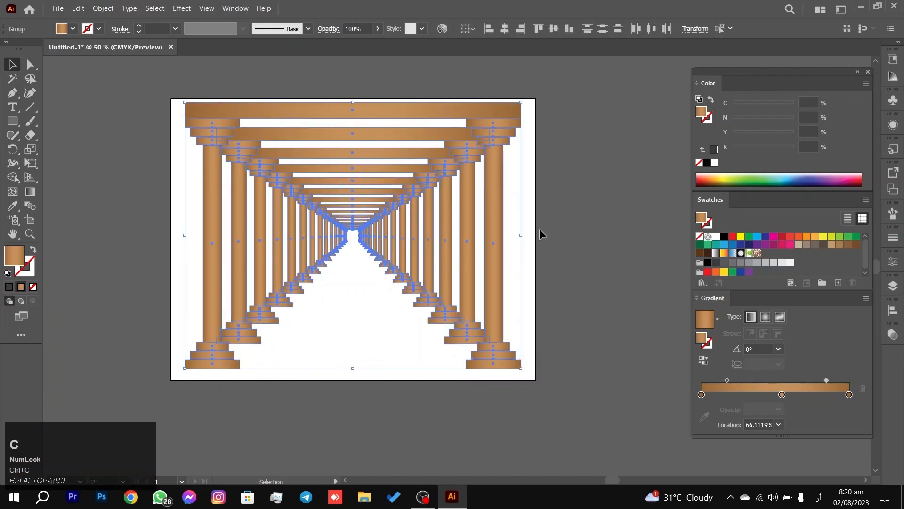
drag(494, 253, 451, 215)
drag(393, 232, 585, 242)
key(ctrl+g)
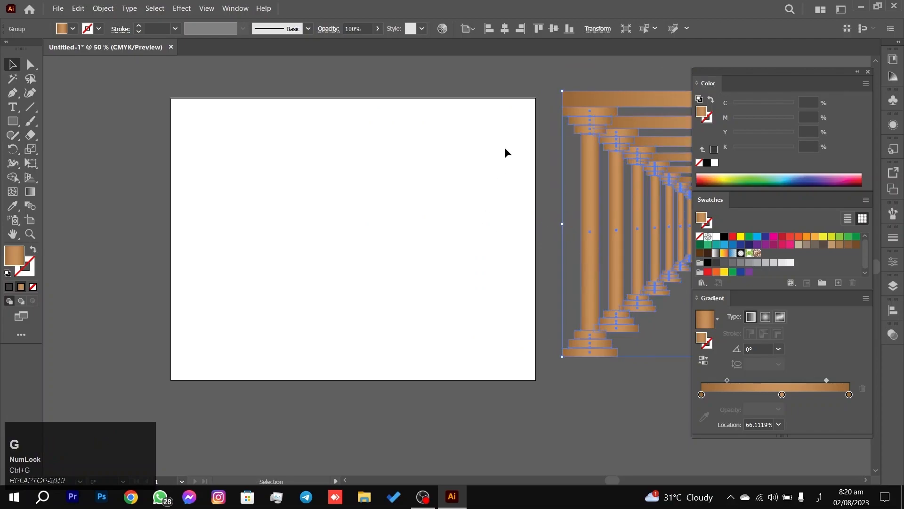
Step: Try pasting the copied colonnade onto the empty artboard, then undo the paste
click(519, 116)
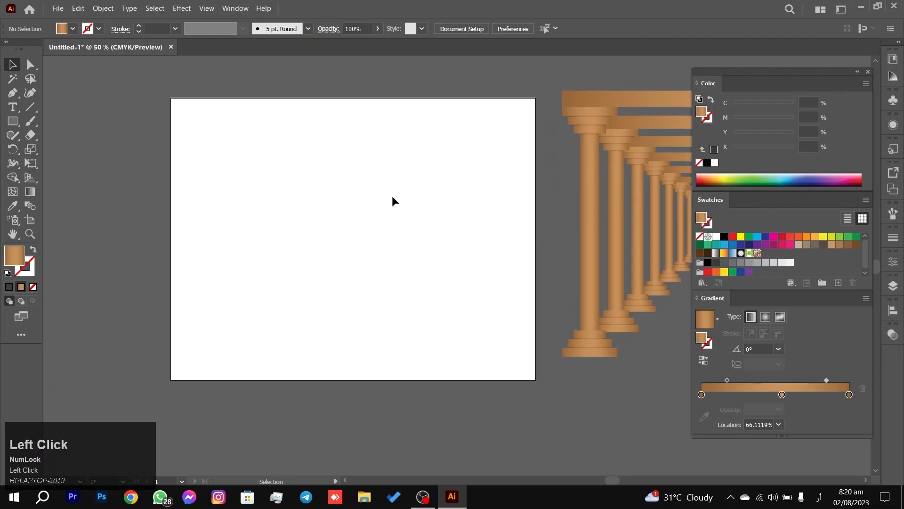
scroll(392, 196, up, 1)
scroll(391, 196, down, 1)
drag(414, 157, 421, 137)
scroll(422, 179, up, 1)
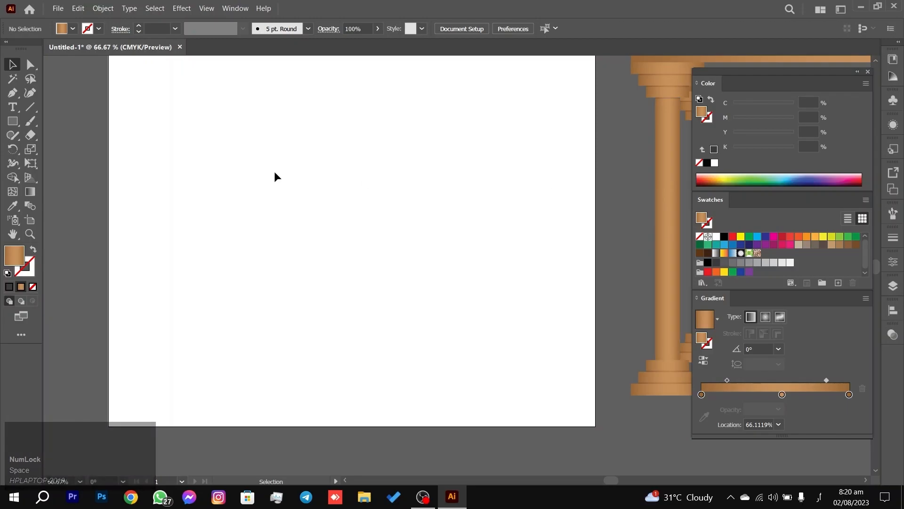
key(ctrl+v)
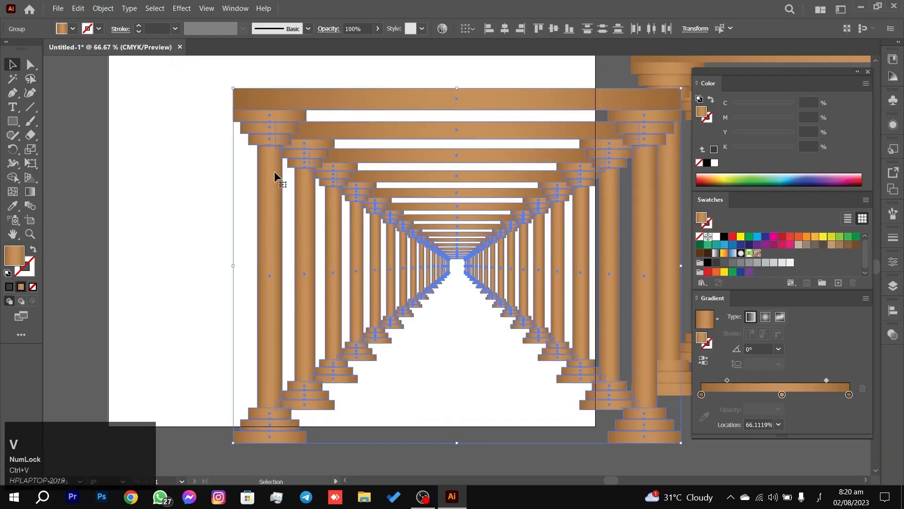
key(ctrl+z)
Step: Ungroup the colonnade beside the artboard so its portals are separate groups again, and deselect them
drag(275, 172, 69, 182)
right_click(487, 168)
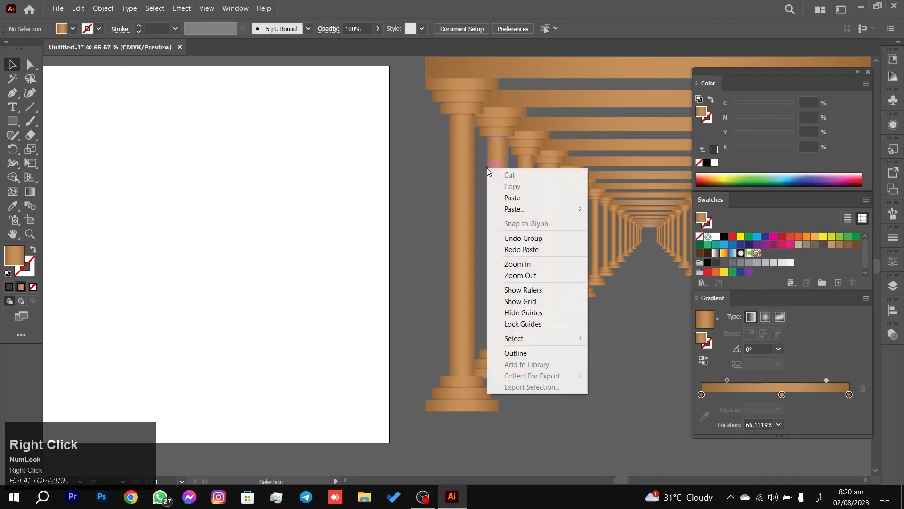
right_click(457, 200)
click(471, 333)
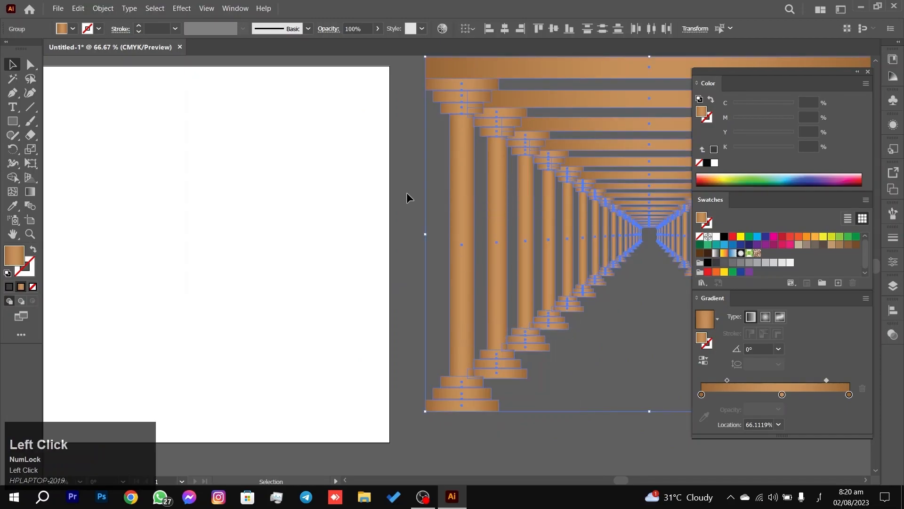
click(408, 196)
Step: Copy the colonnade's front portal, paste it over the empty artboard, and shrink it slightly to fit
click(469, 204)
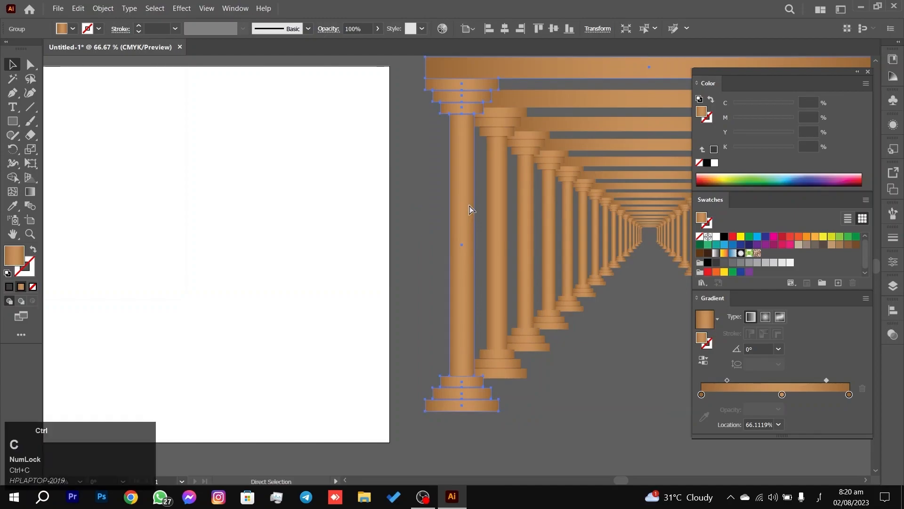
key(ctrl+a)
key(space)
drag(216, 171, 411, 195)
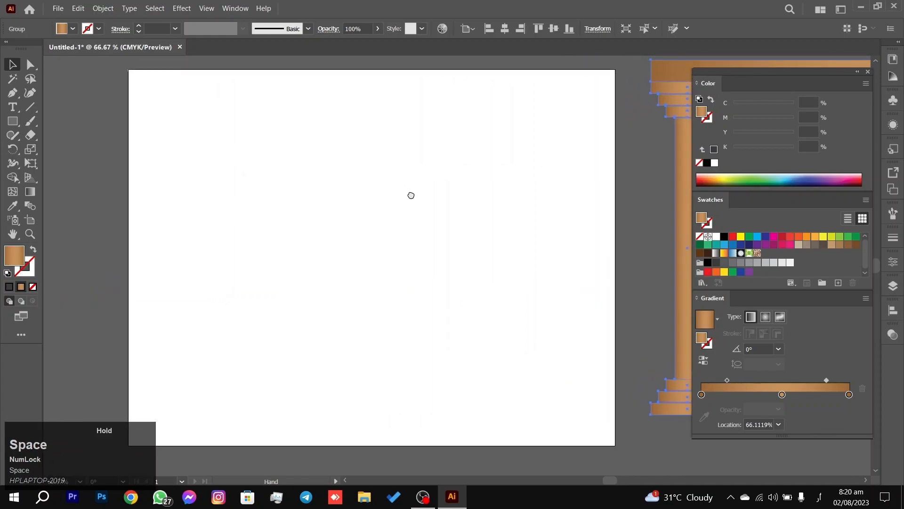
click(411, 193)
key(ctrl+v)
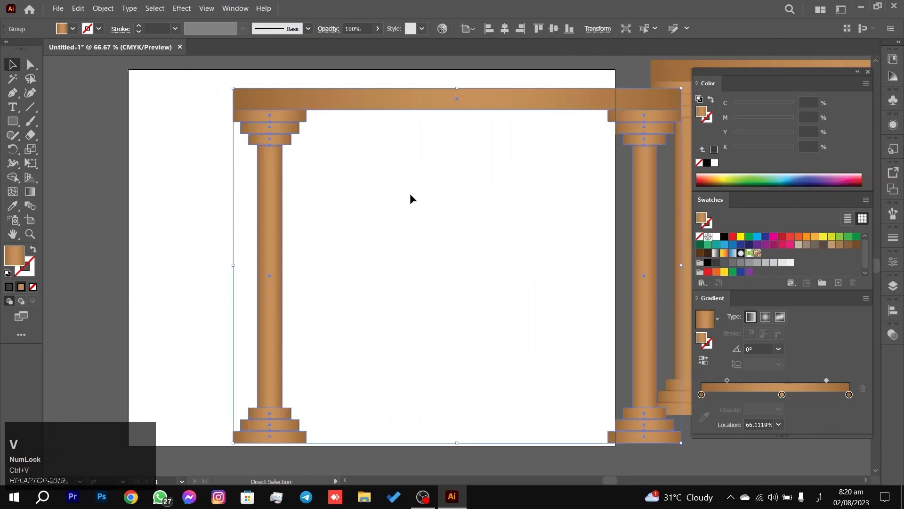
drag(233, 88, 272, 112)
Step: Try moving the portal onto the artboard and scaling it towards its centre, then undo the scaling and the move
drag(302, 153, 199, 120)
click(30, 149)
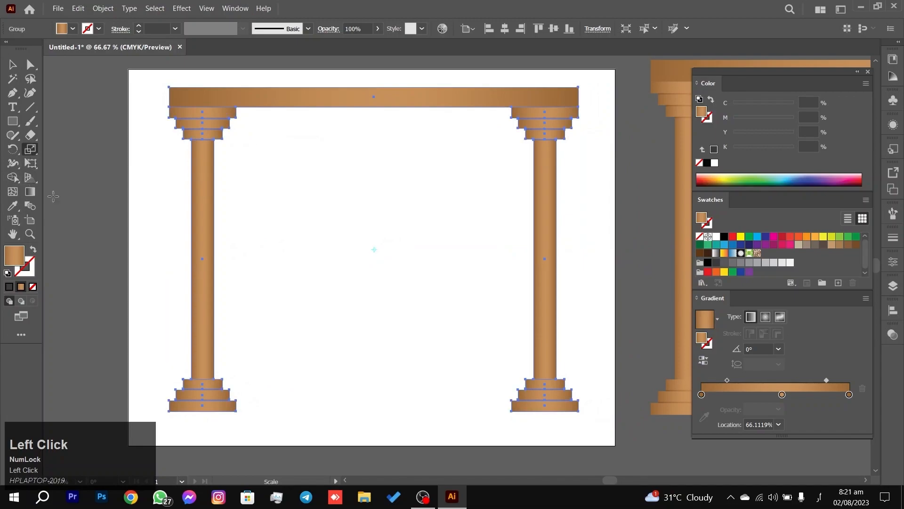
drag(579, 406, 519, 362)
key(ctrl+z)
key(ctrl+z)
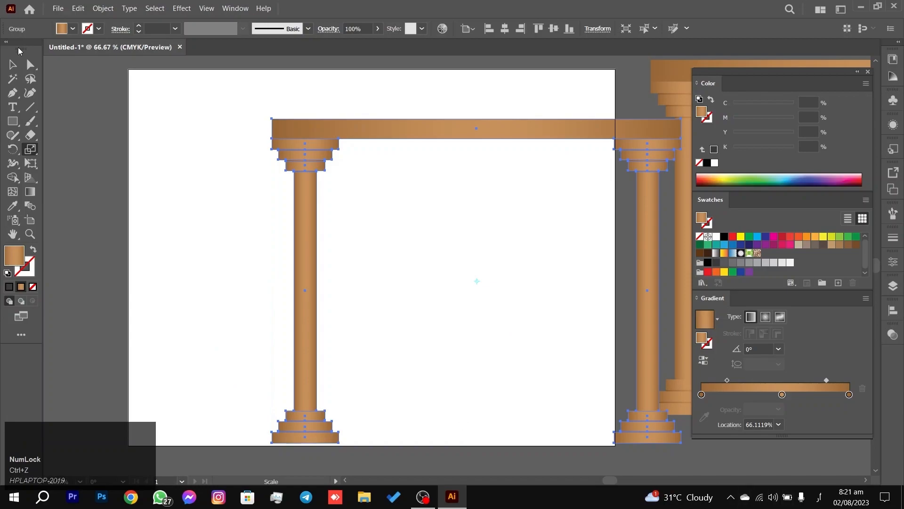
Step: Move the portal to the middle of the artboard and fill it with the dark grey K=90 swatch
click(13, 64)
drag(312, 257, 210, 238)
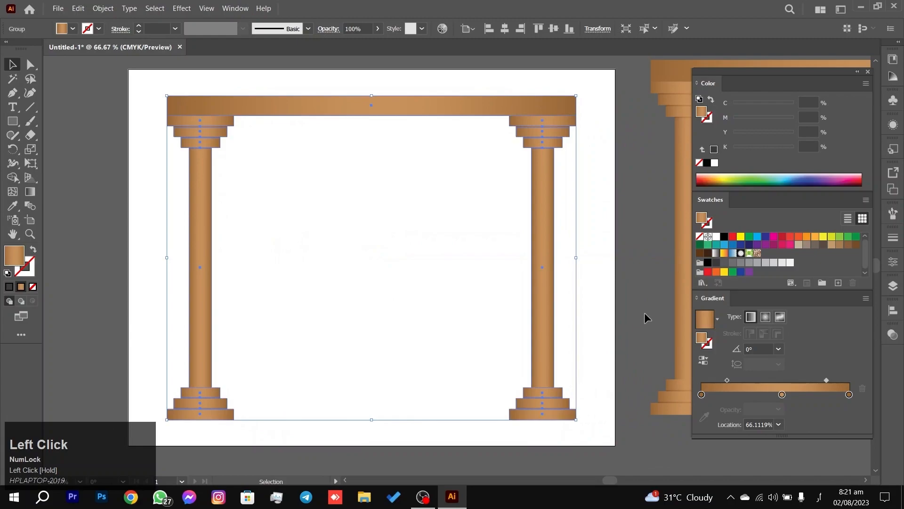
click(716, 262)
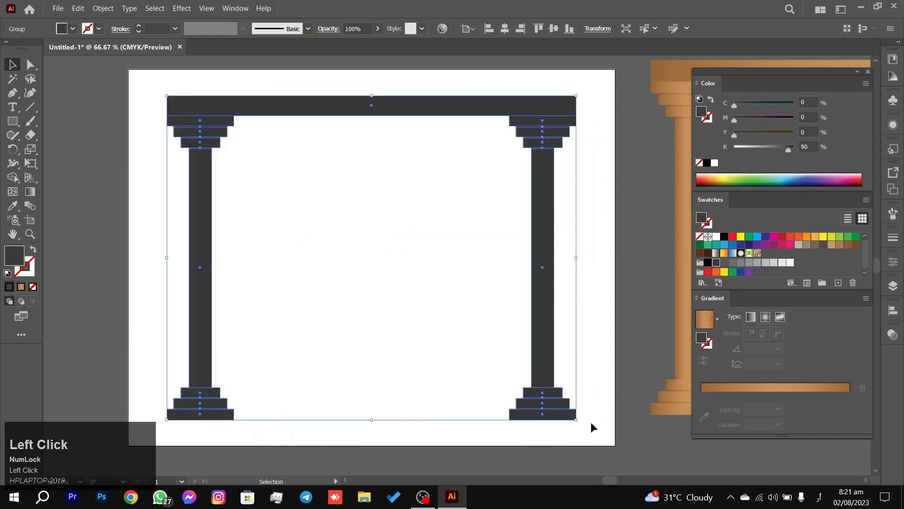
Step: Try scaling the portal towards an origin between its column bases, then undo the scaling and the dark fill
click(30, 150)
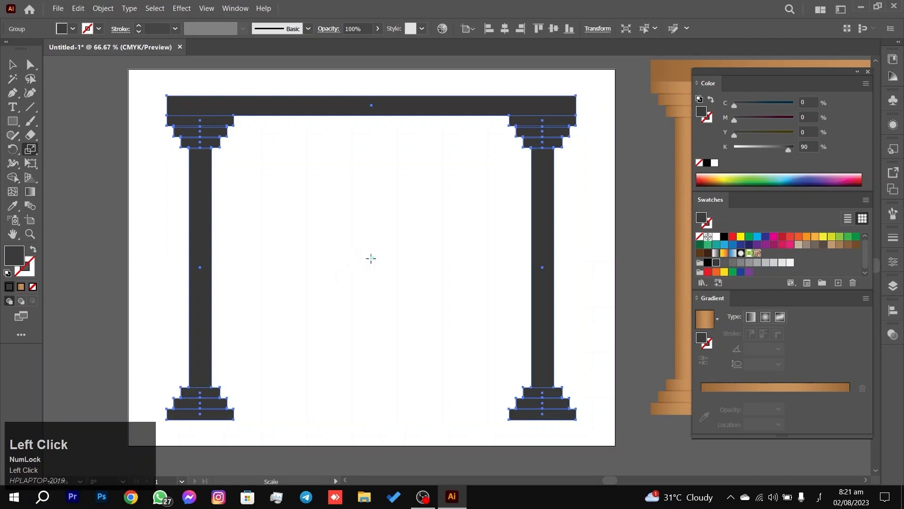
mouse_move(371, 257)
mouse_down()
mouse_move(369, 275)
mouse_move(370, 258)
mouse_up()
key(ctrl+z)
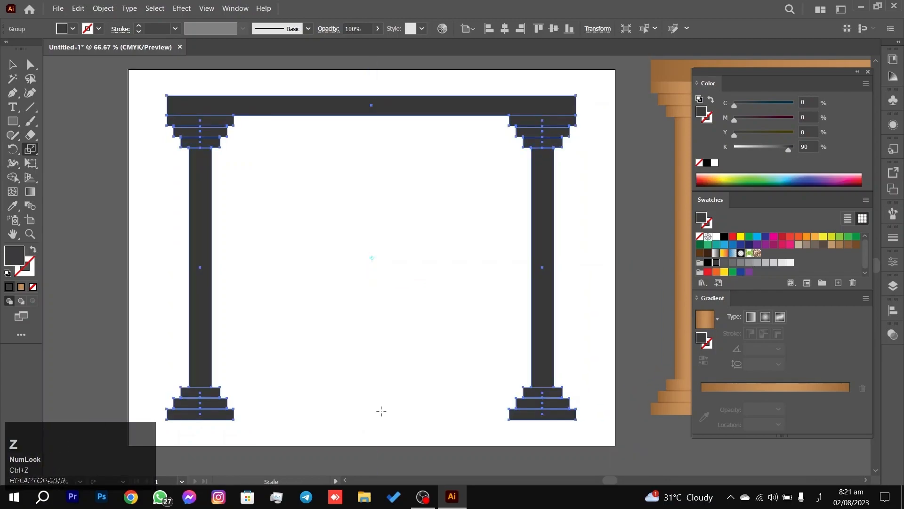
click(366, 408)
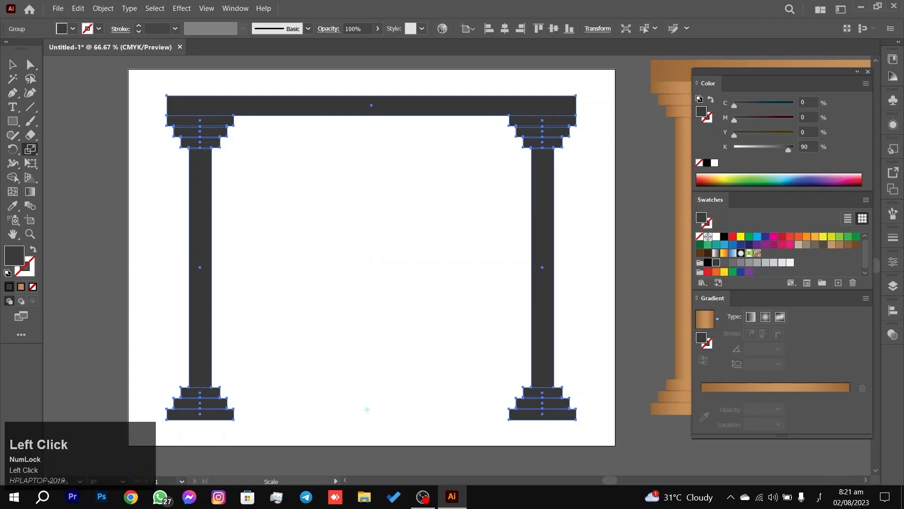
drag(575, 420, 477, 314)
key(ctrl+z)
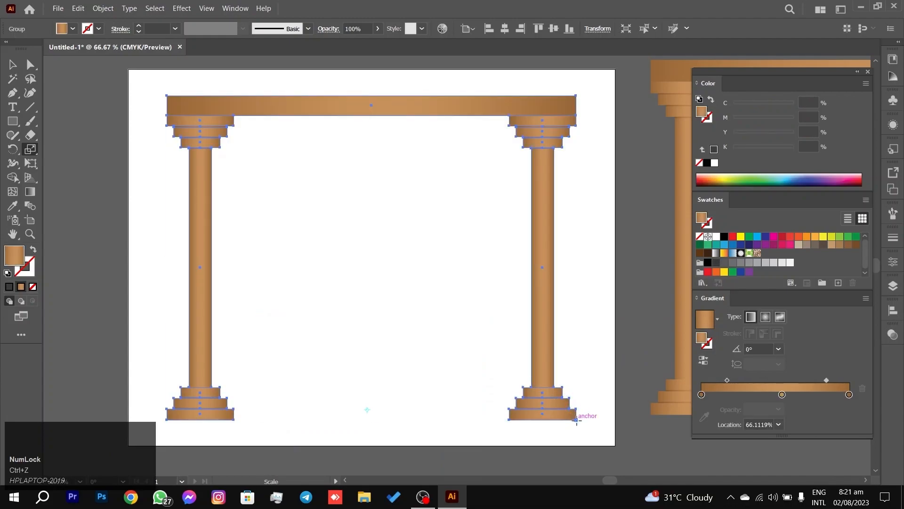
drag(576, 419, 442, 296)
key(ctrl+z)
Step: Try scaling a slightly smaller copy of the portal towards an origin just below its beam, then undo the copy
click(370, 120)
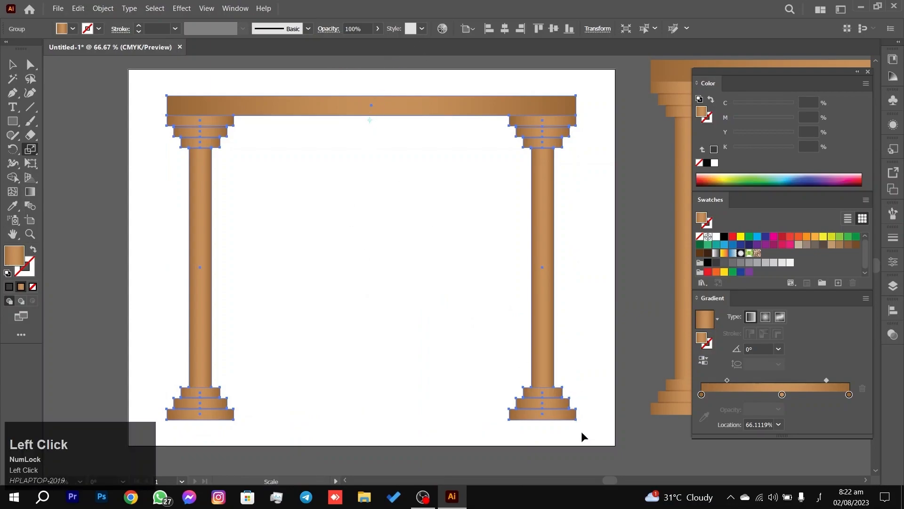
drag(575, 417, 559, 397)
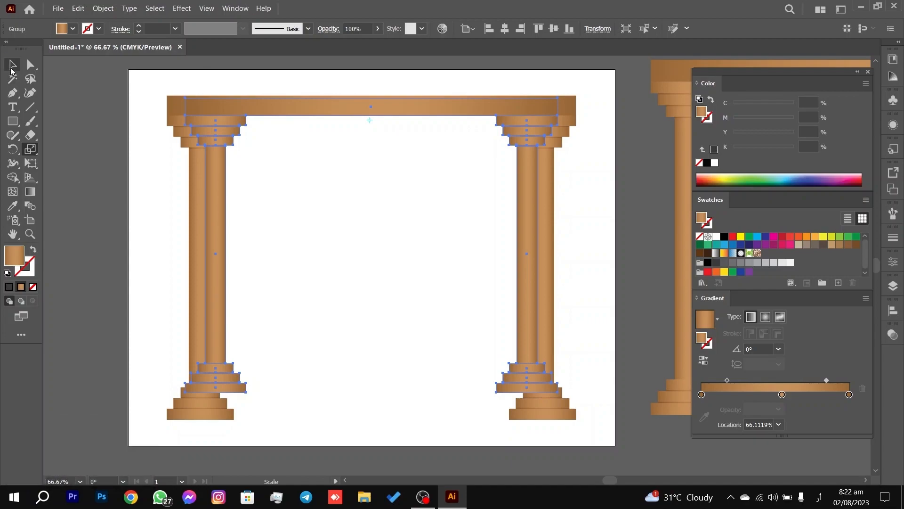
click(11, 69)
drag(237, 223, 631, 232)
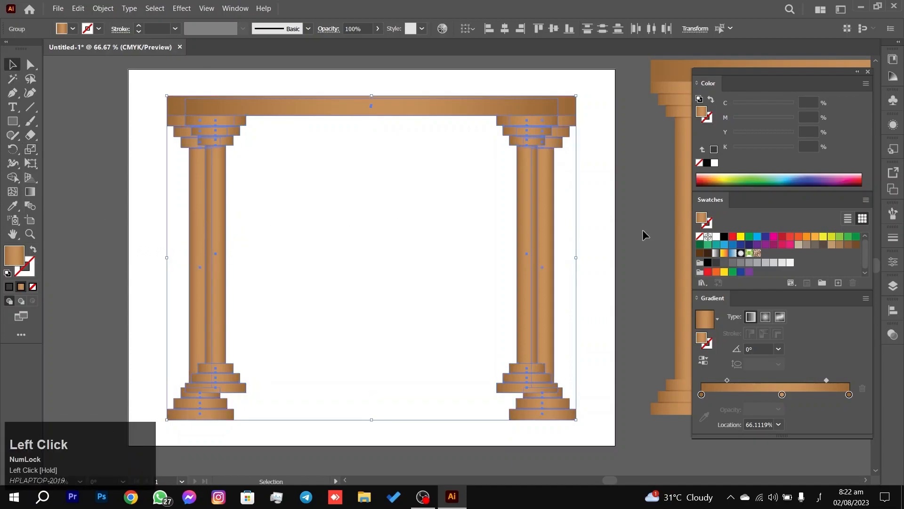
key(ctrl+z)
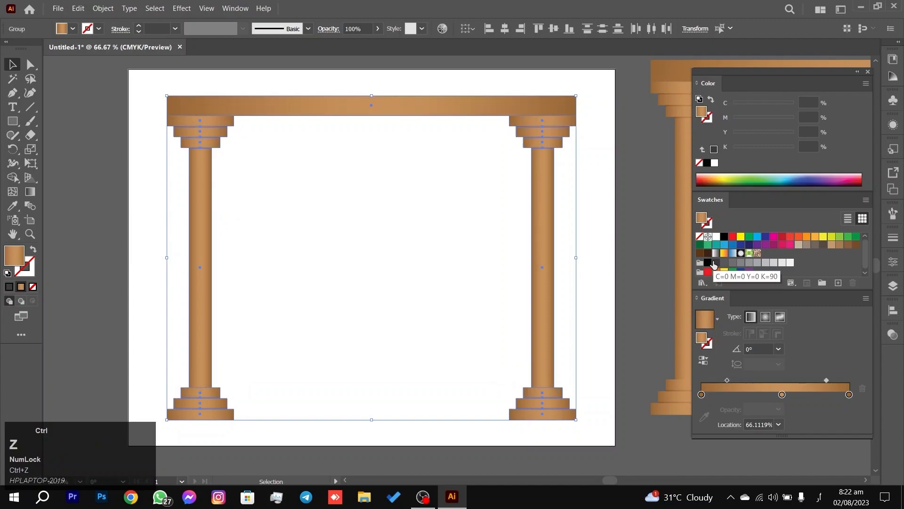
Step: Fill the portal with the dark grey K=90 swatch, then try scaling it from an origin between its column bases and undo the scaling
click(710, 262)
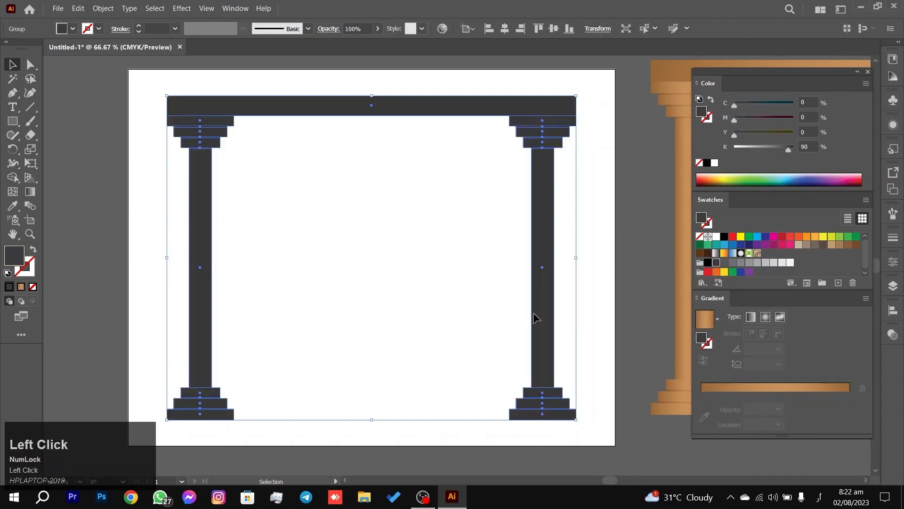
click(32, 149)
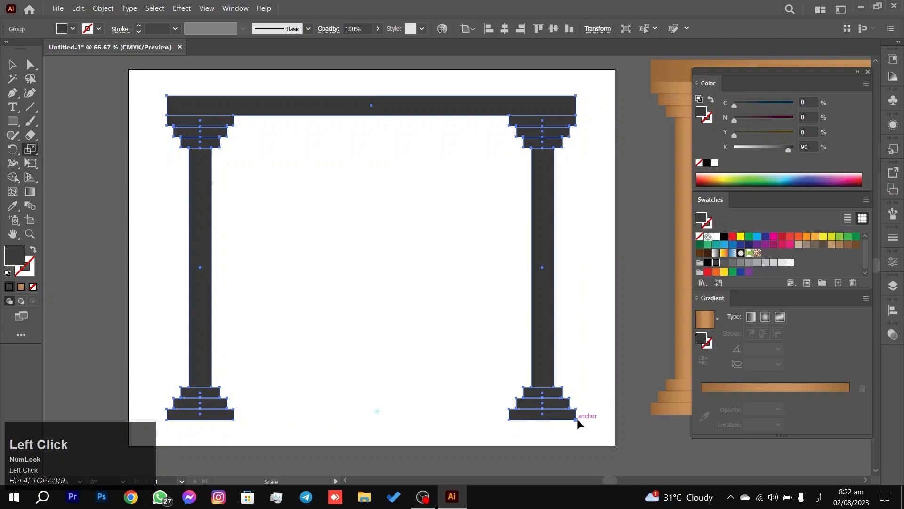
drag(575, 417, 553, 423)
key(ctrl+z)
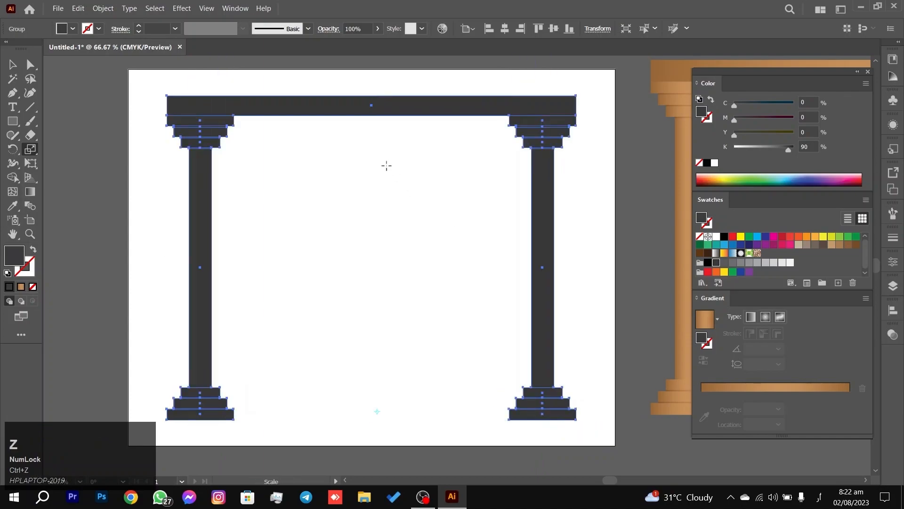
Step: Scale a smaller copy of the portal towards an origin just below its beam and repeat the transformation into a receding row
click(371, 124)
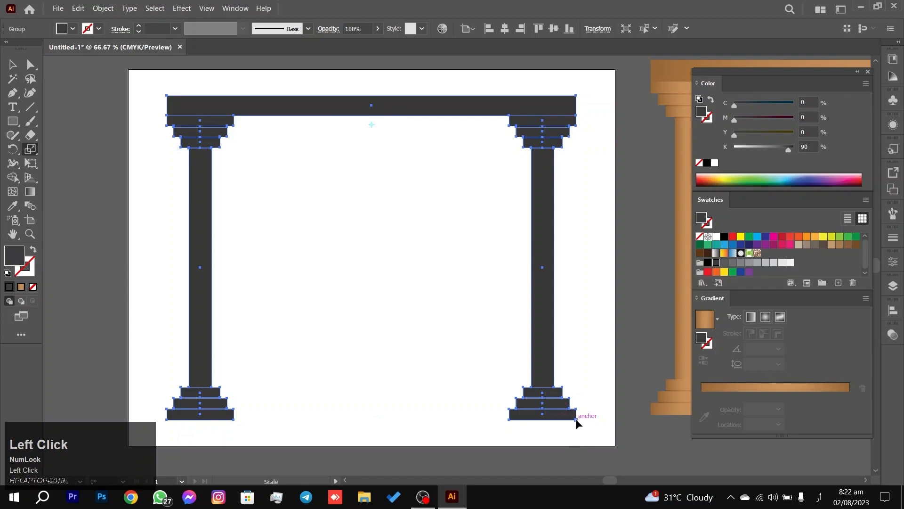
drag(575, 418, 542, 378)
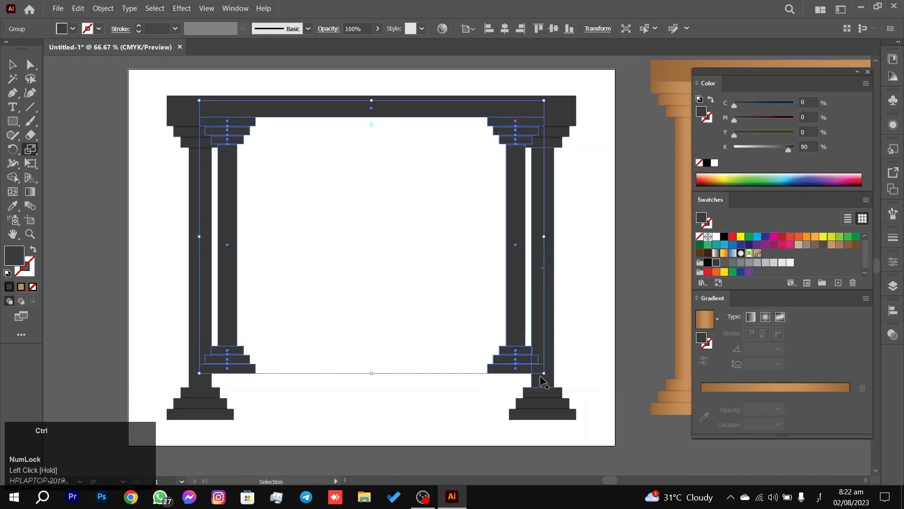
key(ctrl+d)
key(ctrl+d)
key(ctrl+d)
key(ctrl+d)
key(ctrl+d)
key(ctrl+d)
key(ctrl+d)
key(ctrl+d)
key(ctrl+d)
key(ctrl+d)
key(ctrl+d)
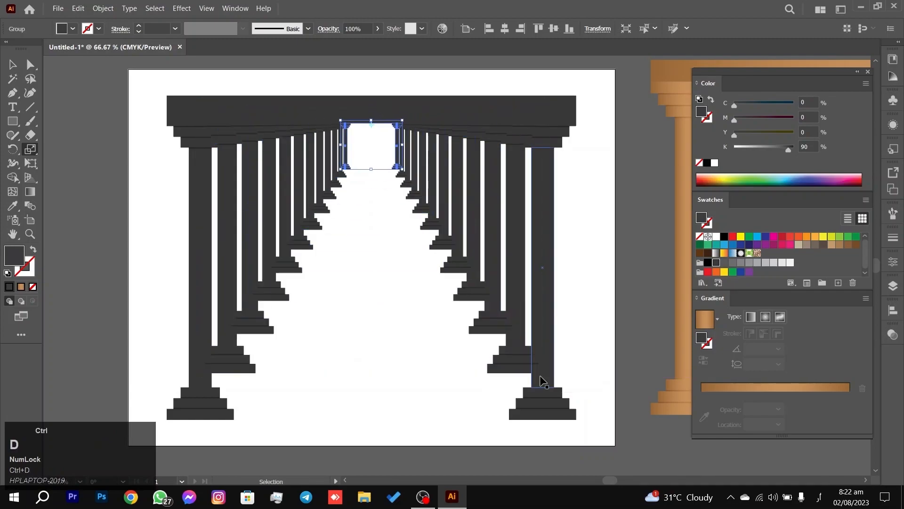
key(ctrl+d)
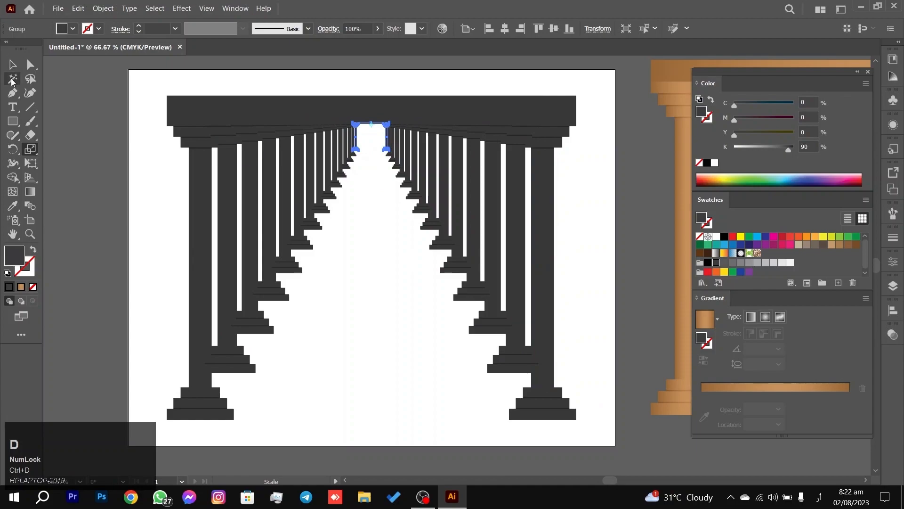
click(13, 65)
click(172, 188)
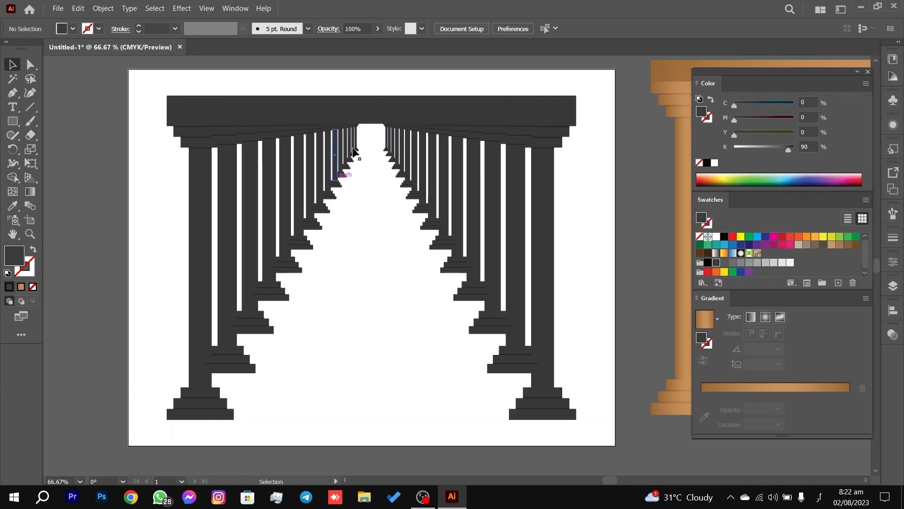
Step: Undo all the receding copies so that only the original dark portal is left
key(ctrl)
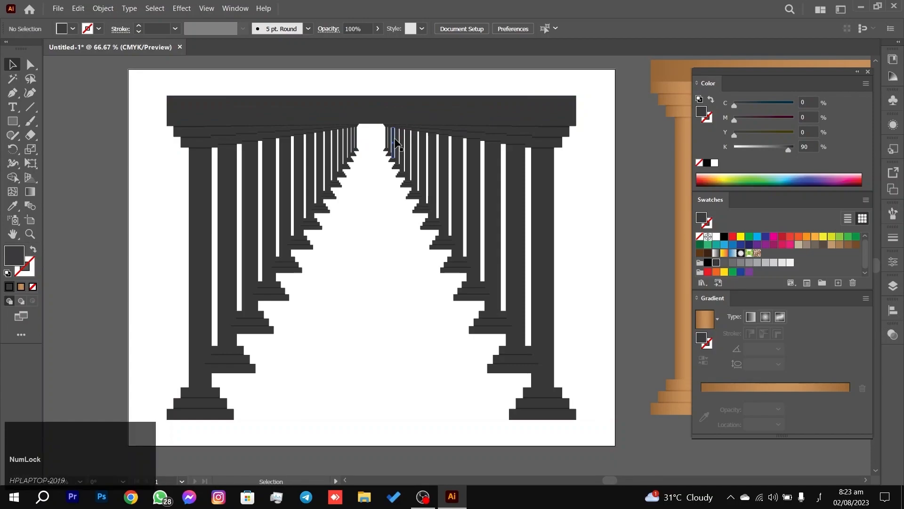
key(ctrl+z)
key(ctrl+z)
key(ctrl+z)
key(ctrl+z)
key(ctrl+z)
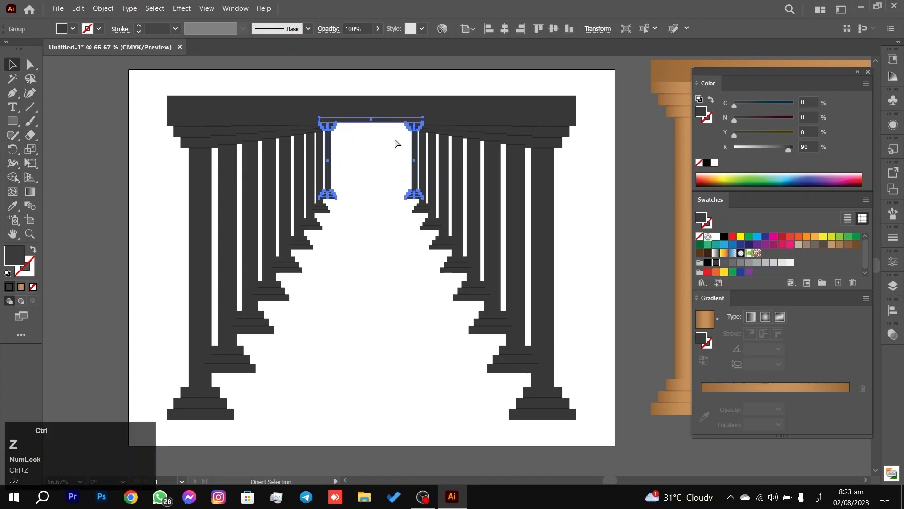
key(ctrl+z)
key(ctrl+z)
key(ctrl+z)
key(ctrl+z)
key(ctrl+z)
key(ctrl+z)
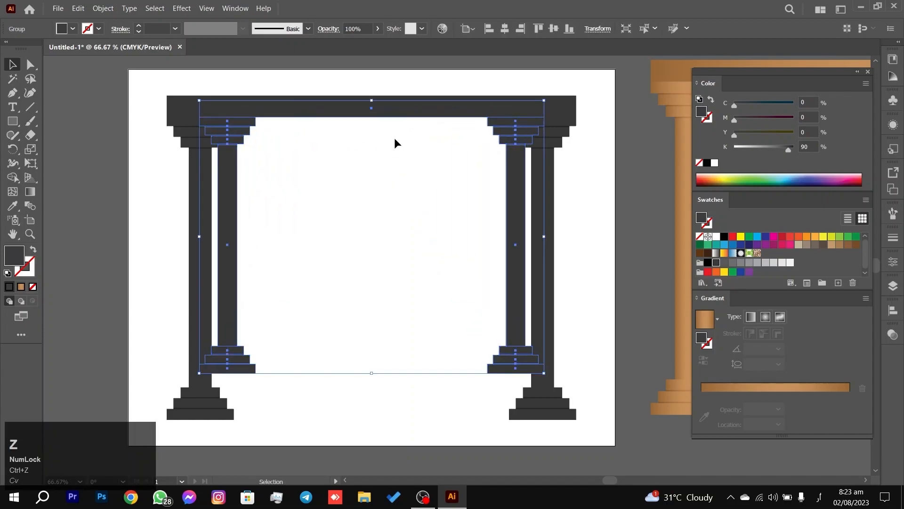
key(ctrl+z)
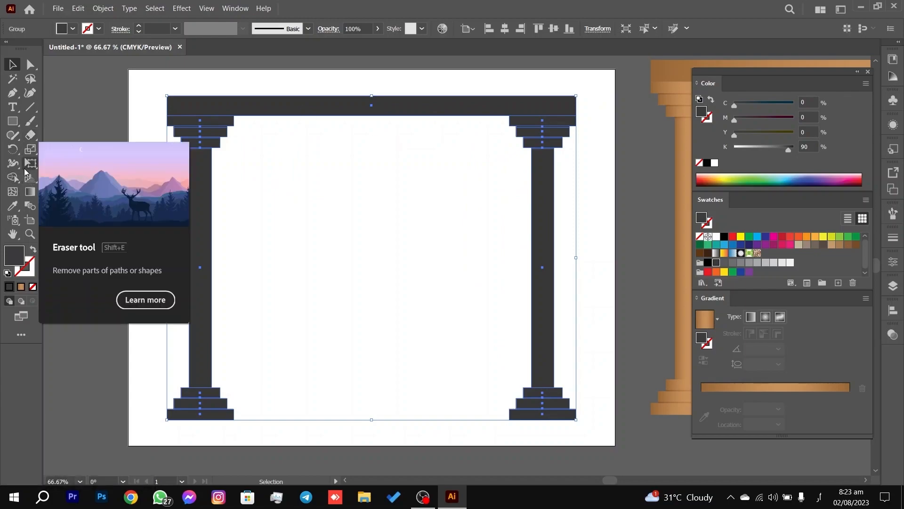
Step: Scale a smaller copy of the portal towards an origin between its column bases and repeat the transformation until the portals recede to a small opening
click(30, 150)
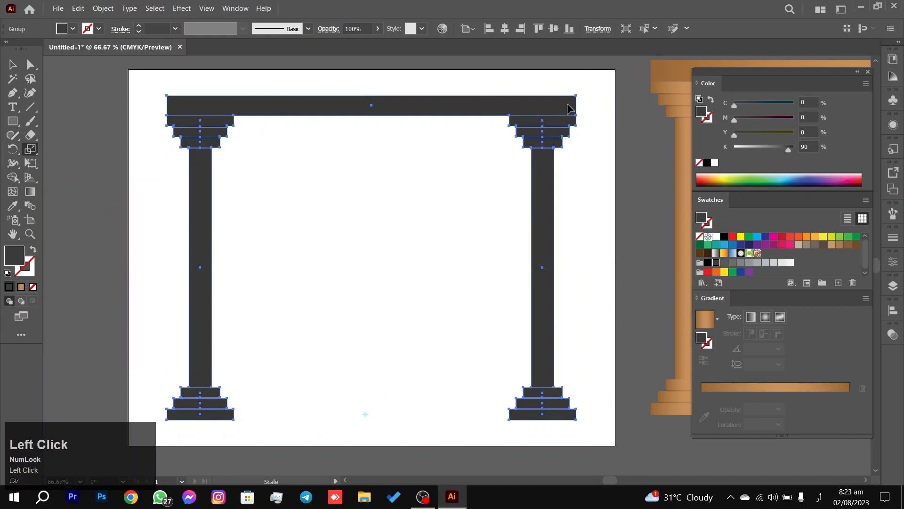
drag(576, 98, 536, 126)
key(ctrl)
key(ctrl+d)
key(ctrl+d)
key(ctrl+d)
key(ctrl+d)
key(ctrl+d)
key(ctrl+d)
key(ctrl+d)
key(ctrl+d)
key(ctrl+d)
key(ctrl+d)
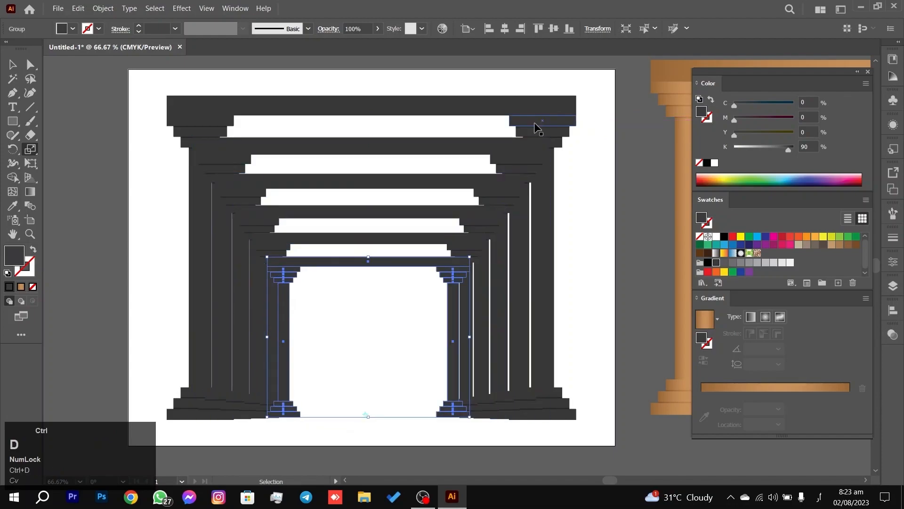
key(ctrl+d)
key(ctrl+d)
key(ctrl+d)
key(ctrl+d)
key(ctrl+d)
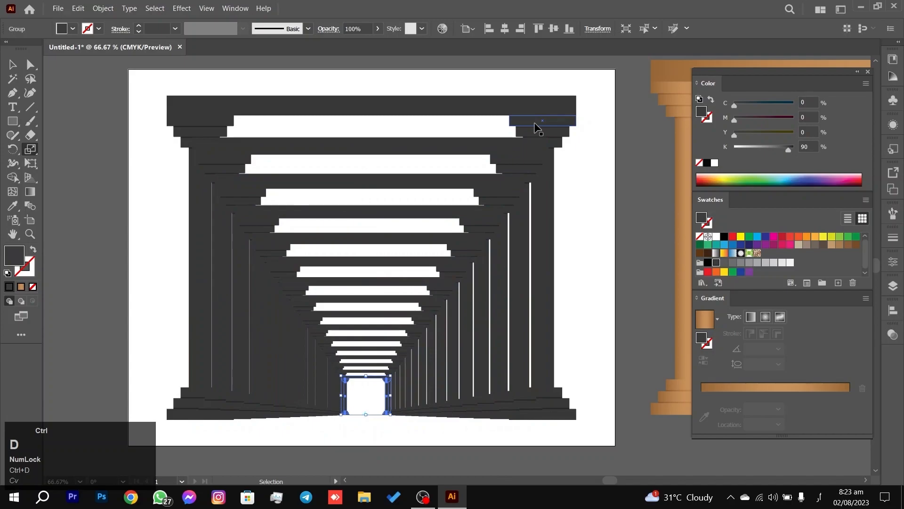
click(13, 65)
click(87, 153)
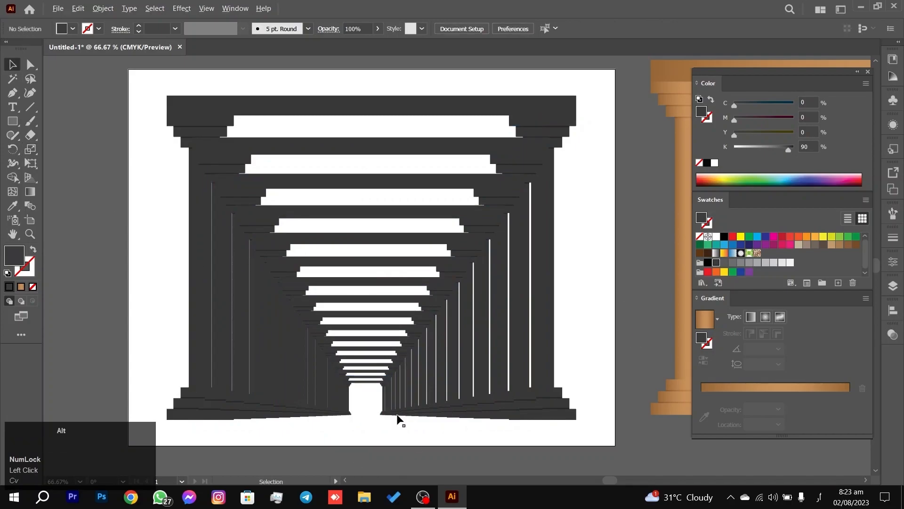
Step: Move the whole dark colonnade off the artboard to its left side, leaving the artboard empty
scroll(377, 394, up, 3)
scroll(376, 393, down, 5)
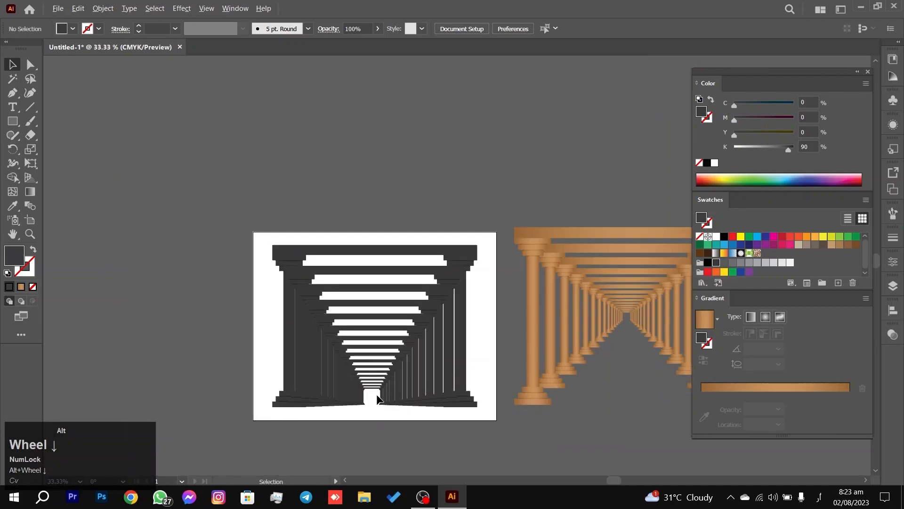
alt+scroll(376, 398, up, 1)
drag(464, 307, 448, 269)
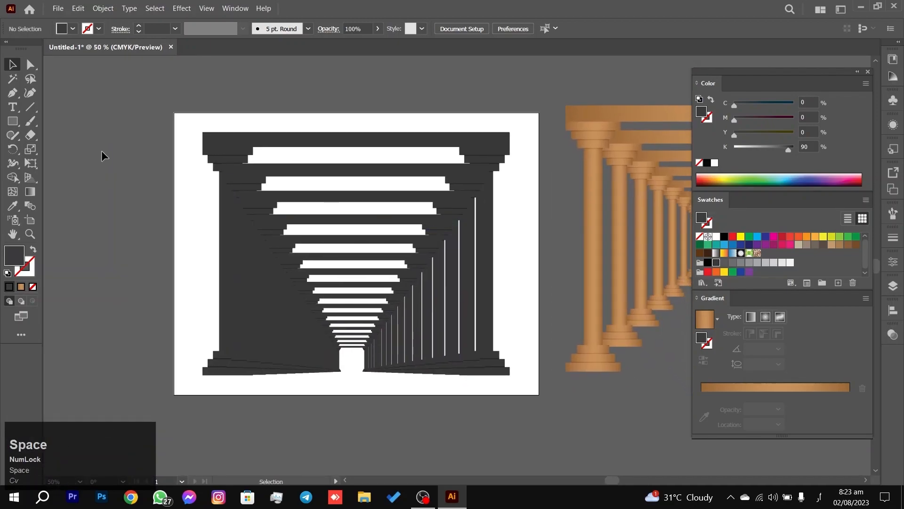
drag(466, 357, 106, 297)
click(218, 209)
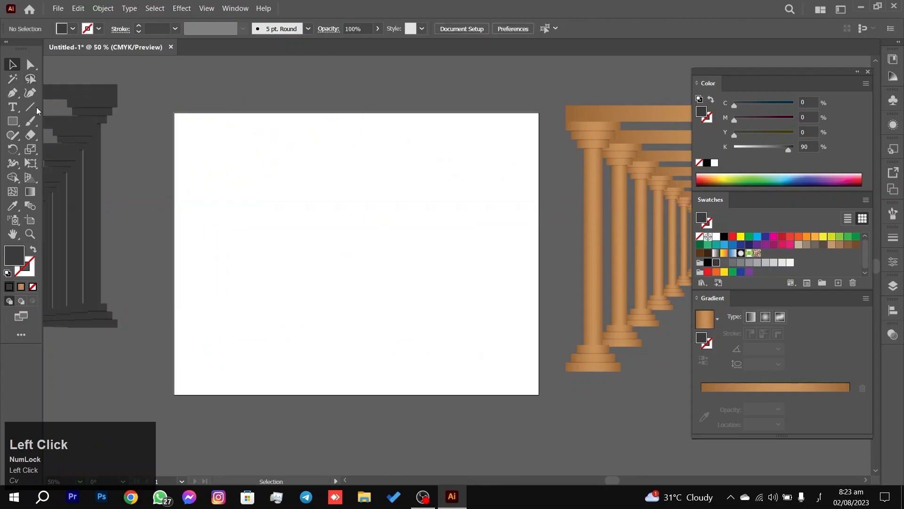
Step: Draw a dark grey rectangle on the artboard and copy it sideways and downwards into a two-by-two grid with narrow gaps
click(15, 124)
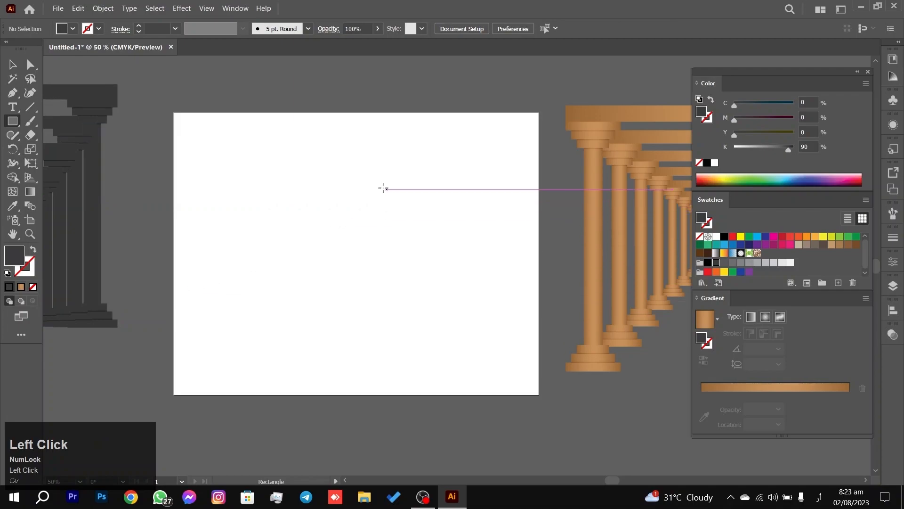
drag(369, 189, 446, 238)
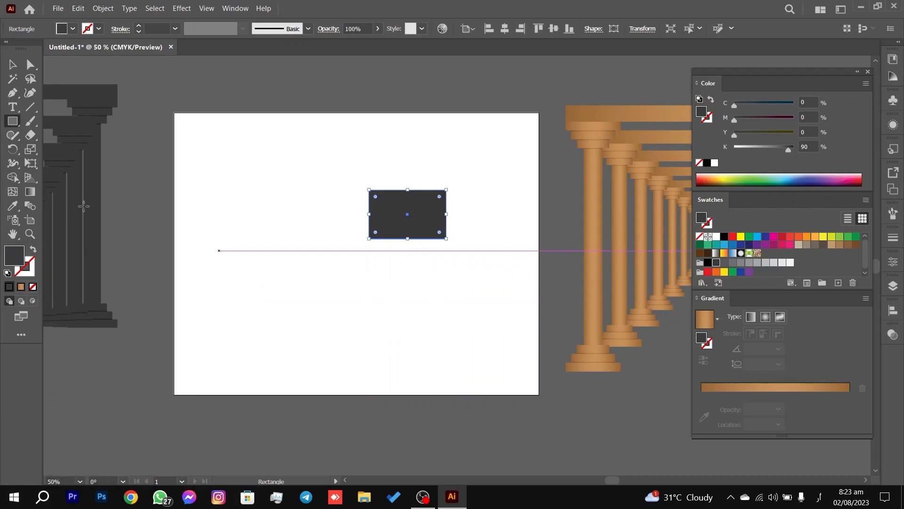
click(15, 68)
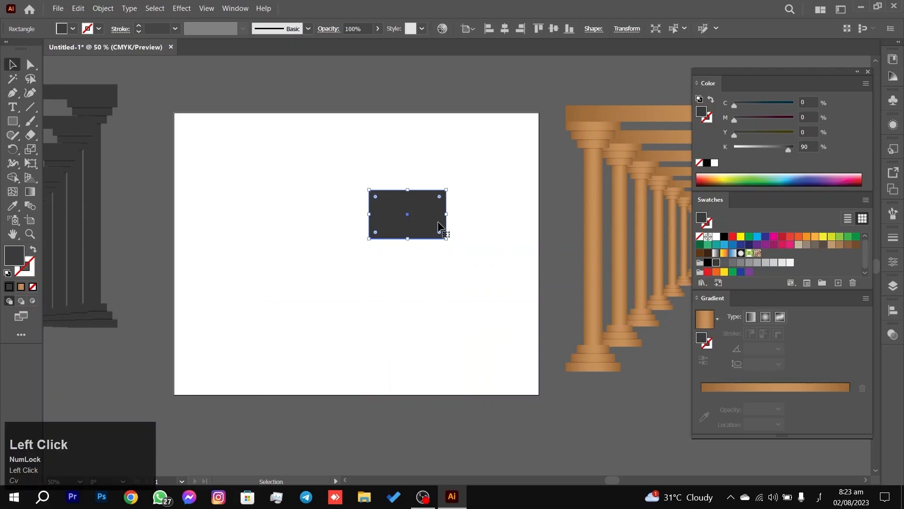
drag(446, 215, 335, 235)
drag(303, 334, 488, 213)
drag(405, 219, 412, 274)
Step: Enlarge the four rectangles together and group them
drag(264, 323, 476, 184)
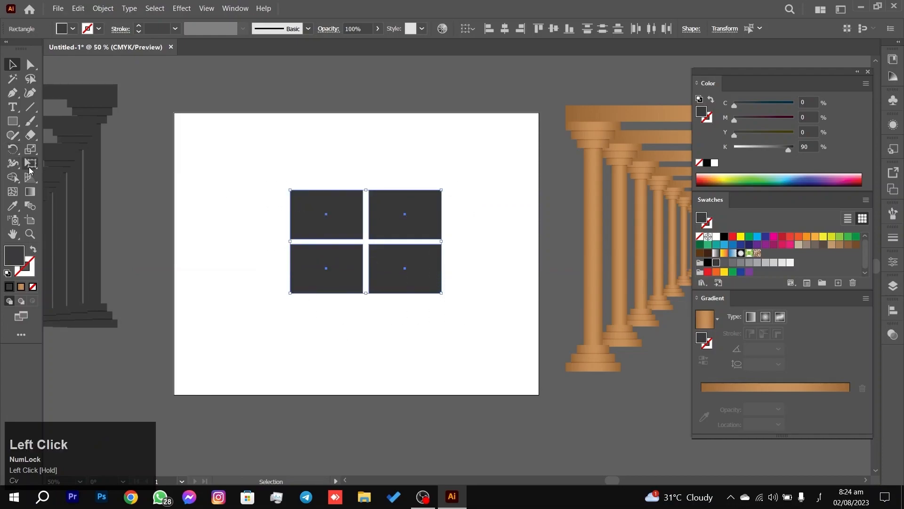
drag(441, 191, 421, 210)
key(ctrl+g)
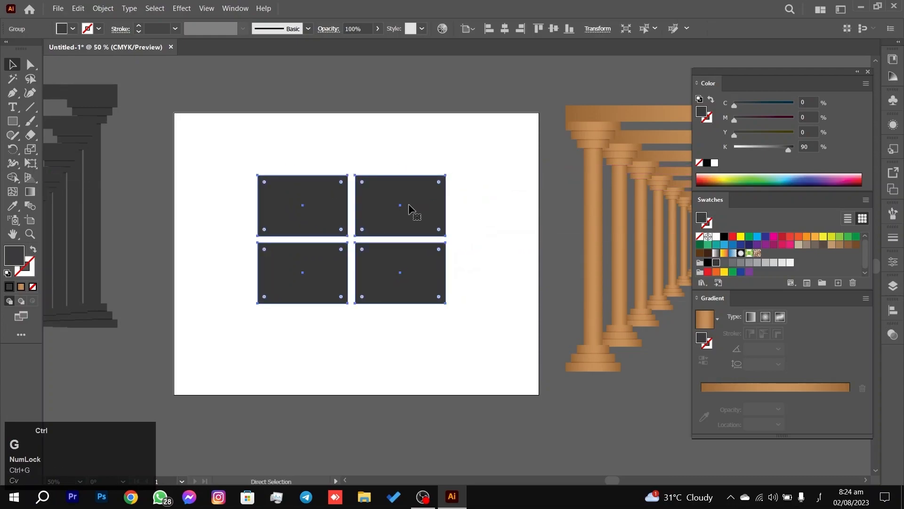
Step: Try a Perspective Distort on the upper corners of the rectangle group, then undo the distortions
click(32, 164)
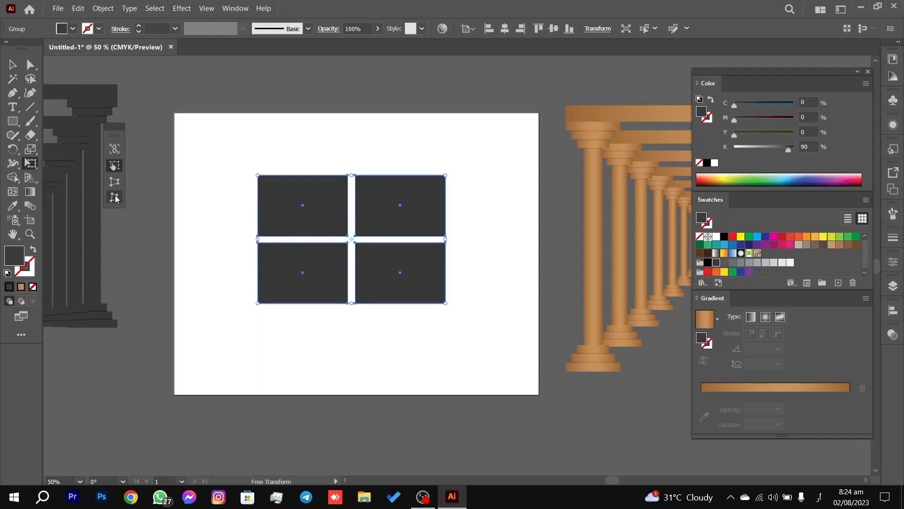
click(115, 186)
mouse_move(256, 175)
mouse_down()
mouse_move(264, 212)
mouse_move(268, 197)
mouse_move(258, 190)
mouse_up()
drag(445, 176, 398, 192)
key(ctrl+z)
key(ctrl+z)
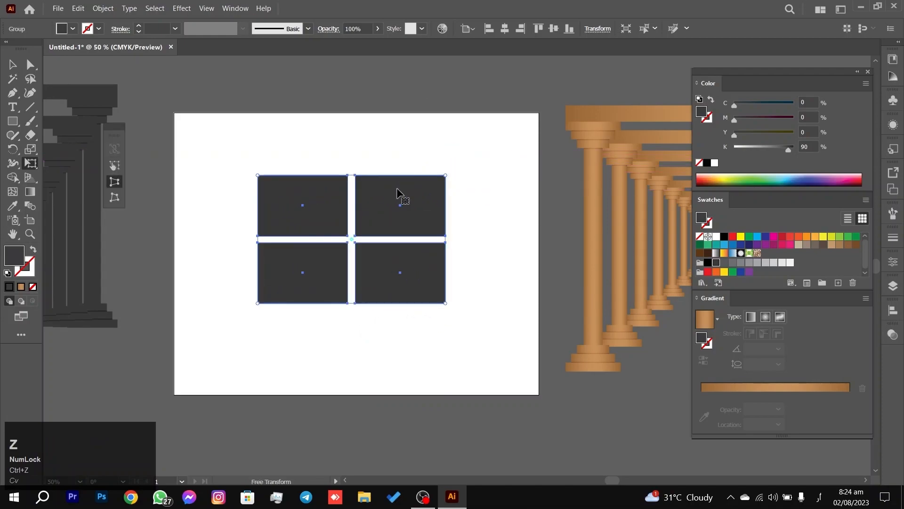
Step: Narrow the rectangle group slightly by moving its left edge inwards
click(33, 66)
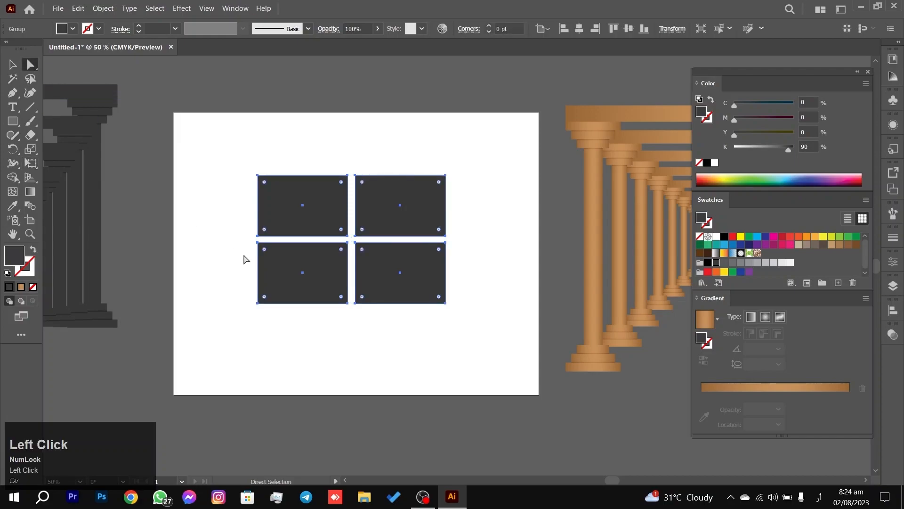
click(12, 65)
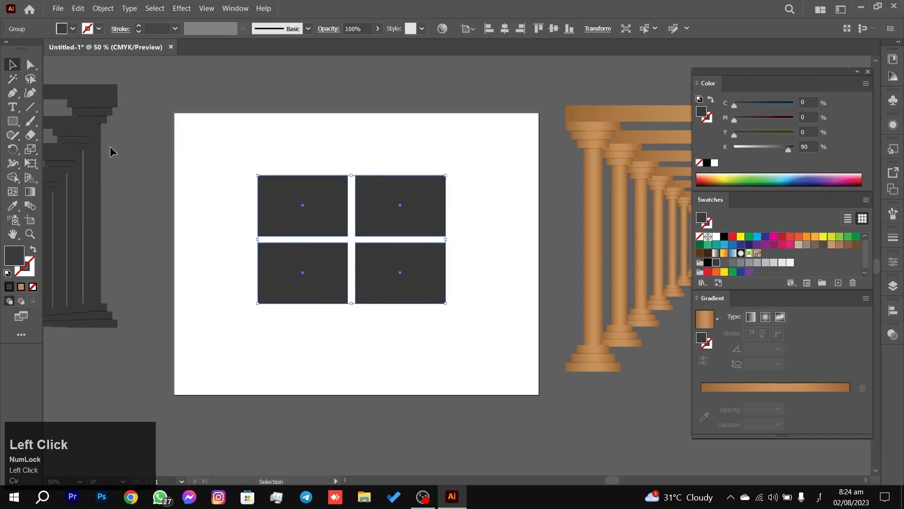
drag(258, 239, 277, 240)
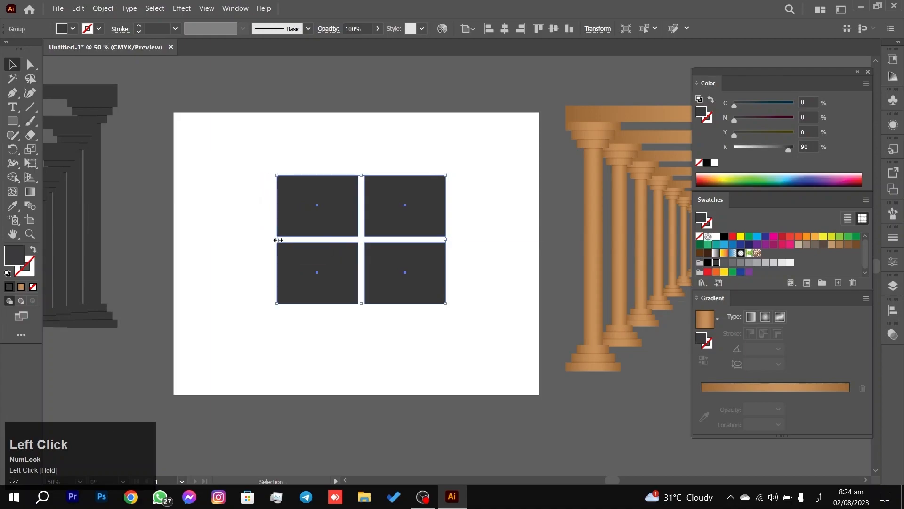
Step: Apply a Perspective Distort to the rectangle group, making its right edge taller and its left edge slightly shorter
click(27, 168)
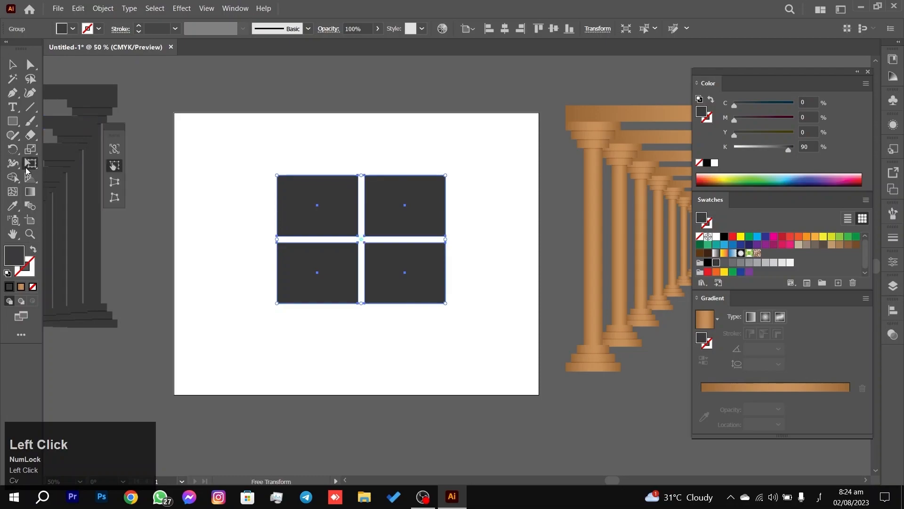
click(113, 185)
drag(446, 176, 444, 151)
drag(444, 147, 446, 149)
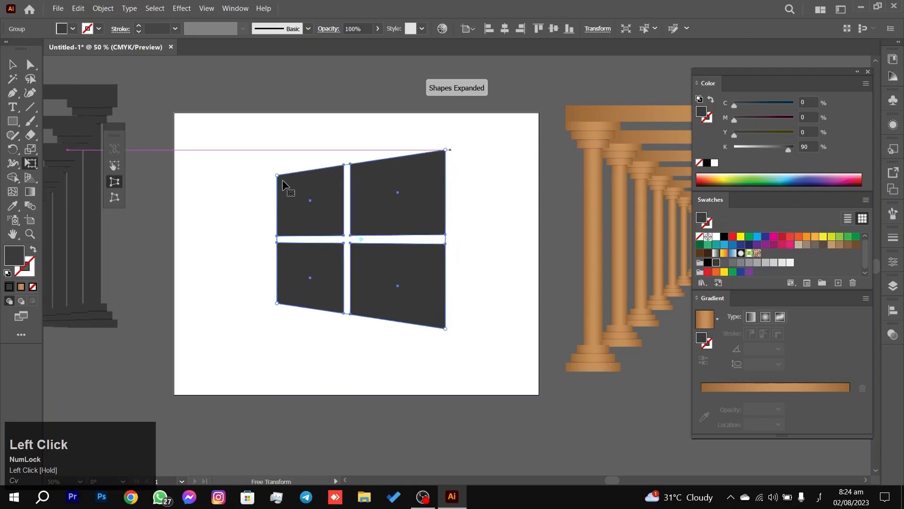
drag(278, 176, 279, 182)
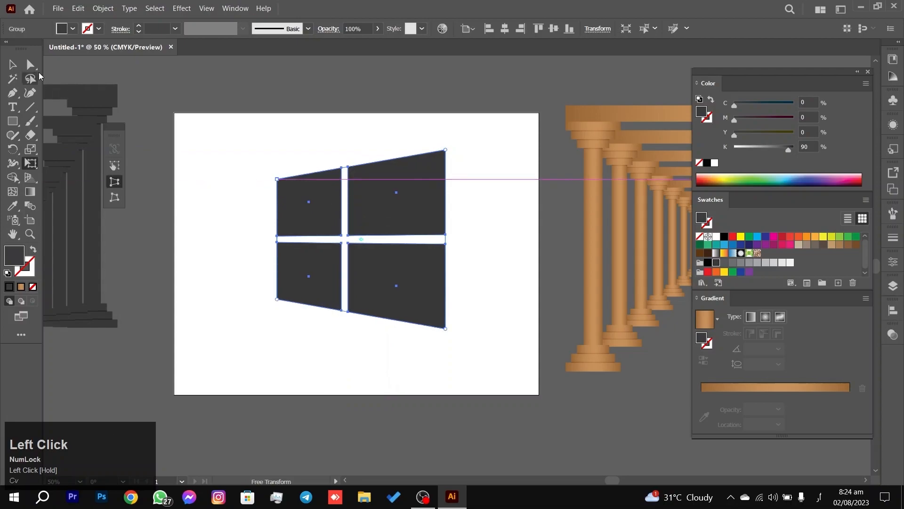
Step: Nudge the left-edge anchor points of the two left panes slightly outwards and deselect them
click(31, 65)
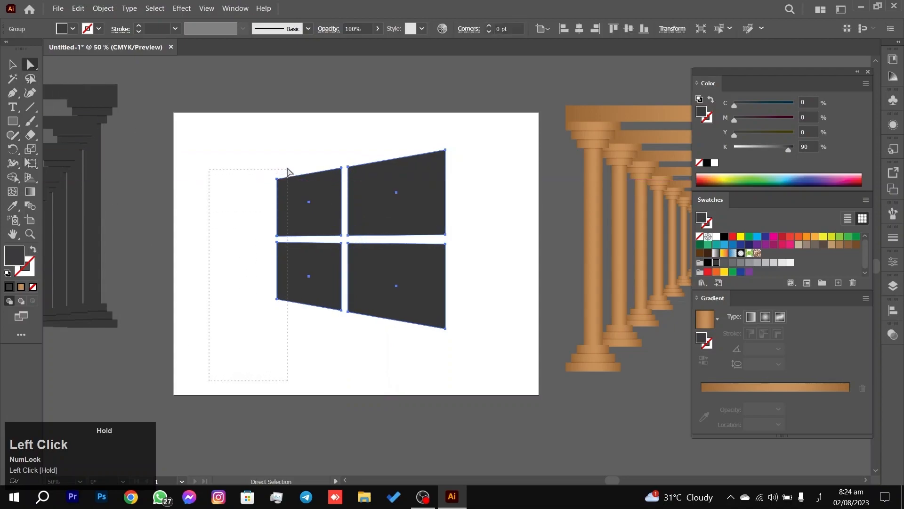
drag(288, 168, 288, 167)
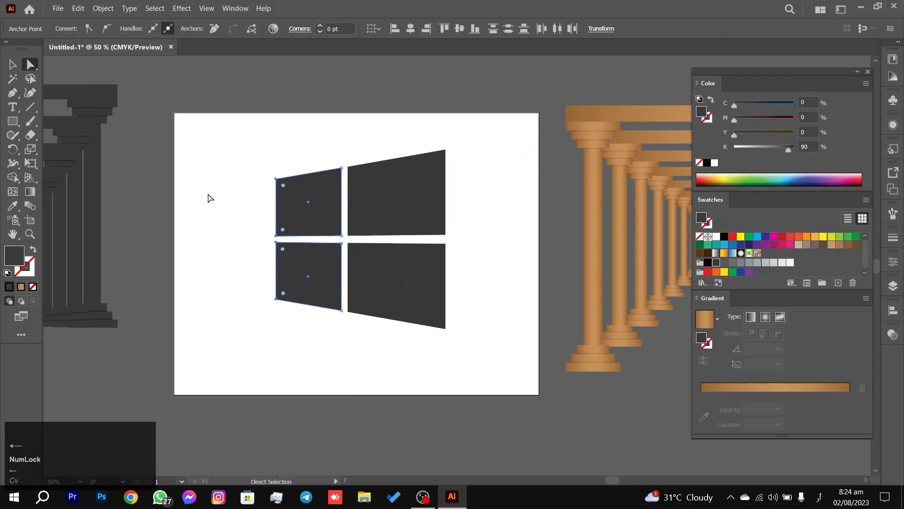
click(209, 198)
Step: Move the perspective window group down and to the right on the artboard
click(13, 64)
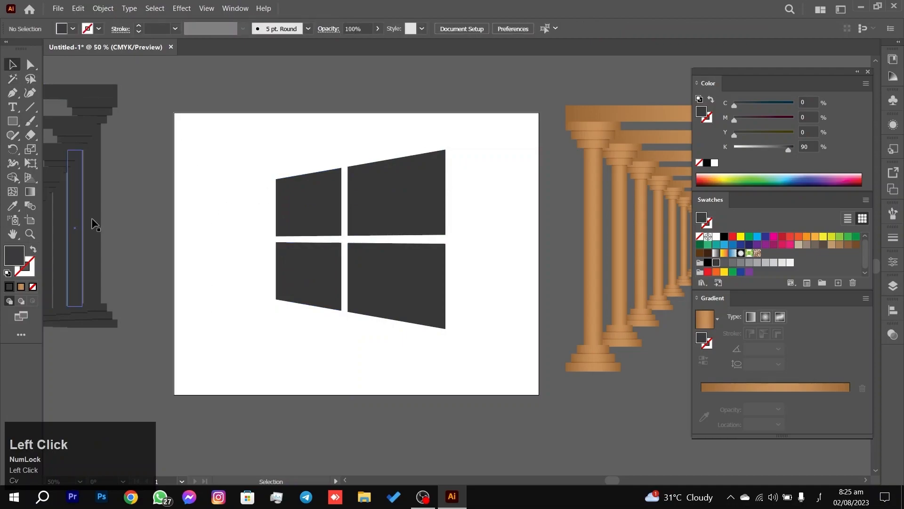
drag(428, 210, 429, 210)
drag(424, 275, 450, 369)
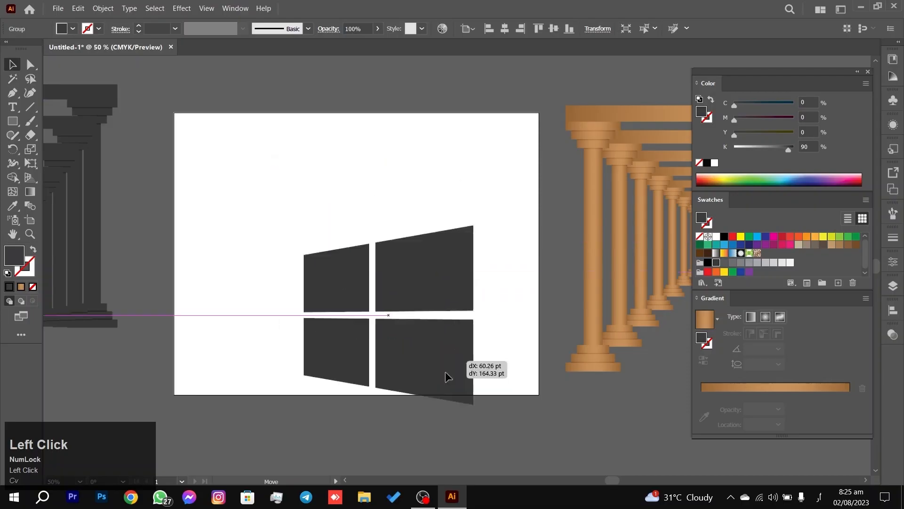